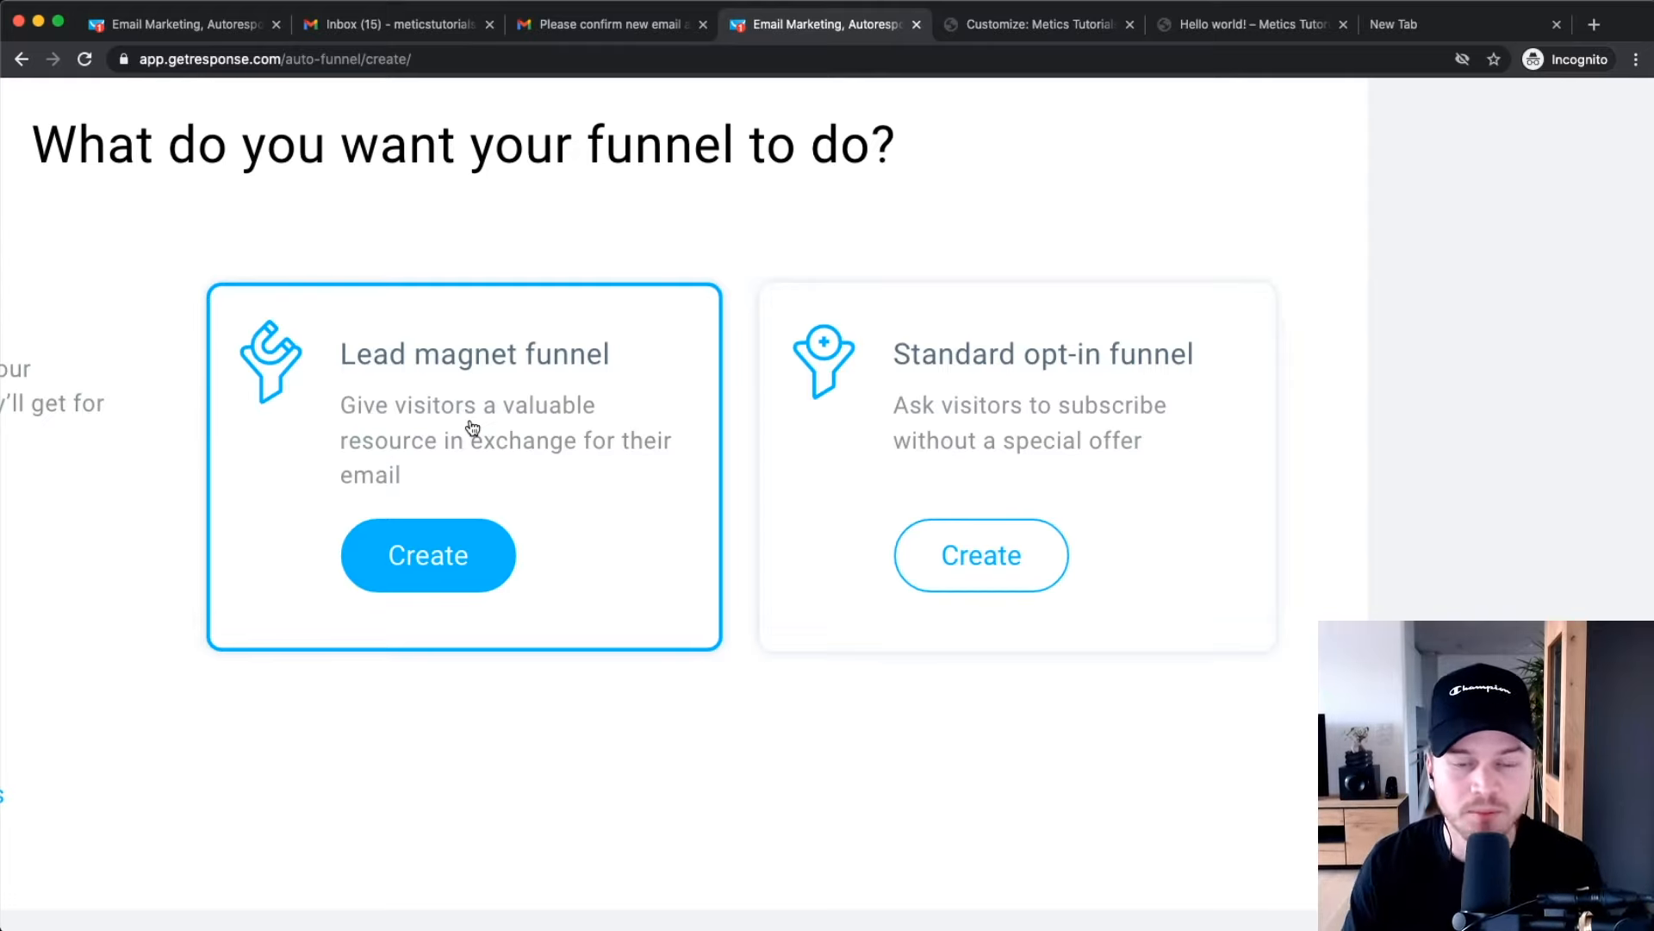
# Show the funnel types, with Build a list offering Lead magnet and Standard opt-in funnels.
pyautogui.press('super+0')
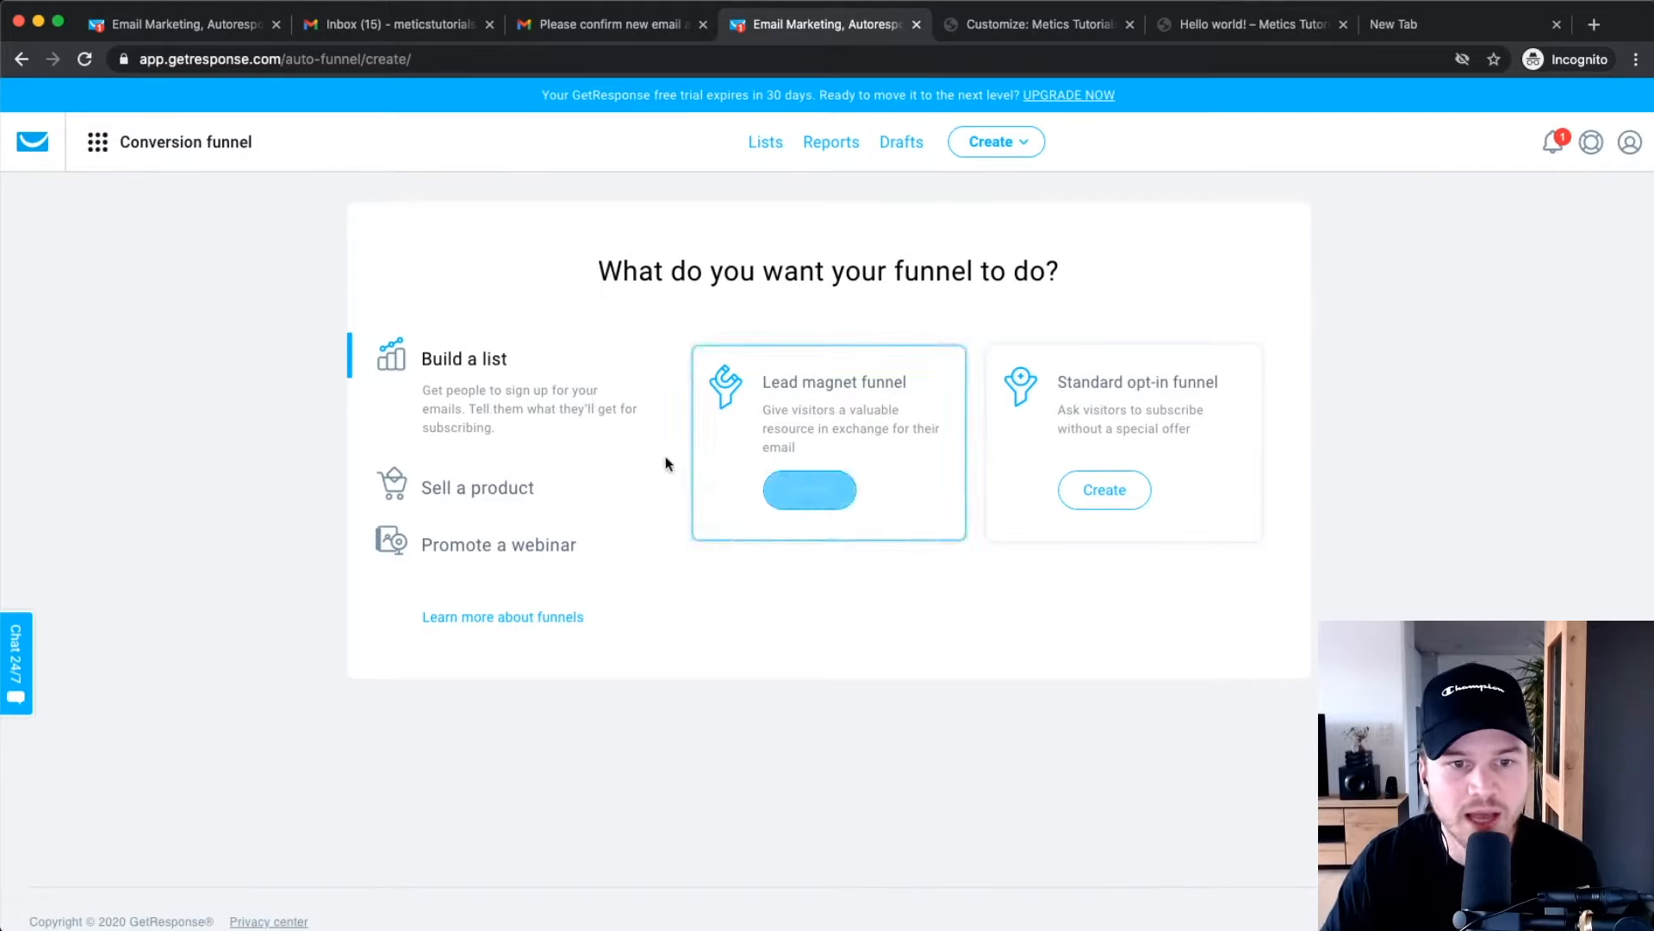
# Look over the Sell a product and Promote a webinar funnels, then create a Lead magnet funnel.
pyautogui.click(461, 498)
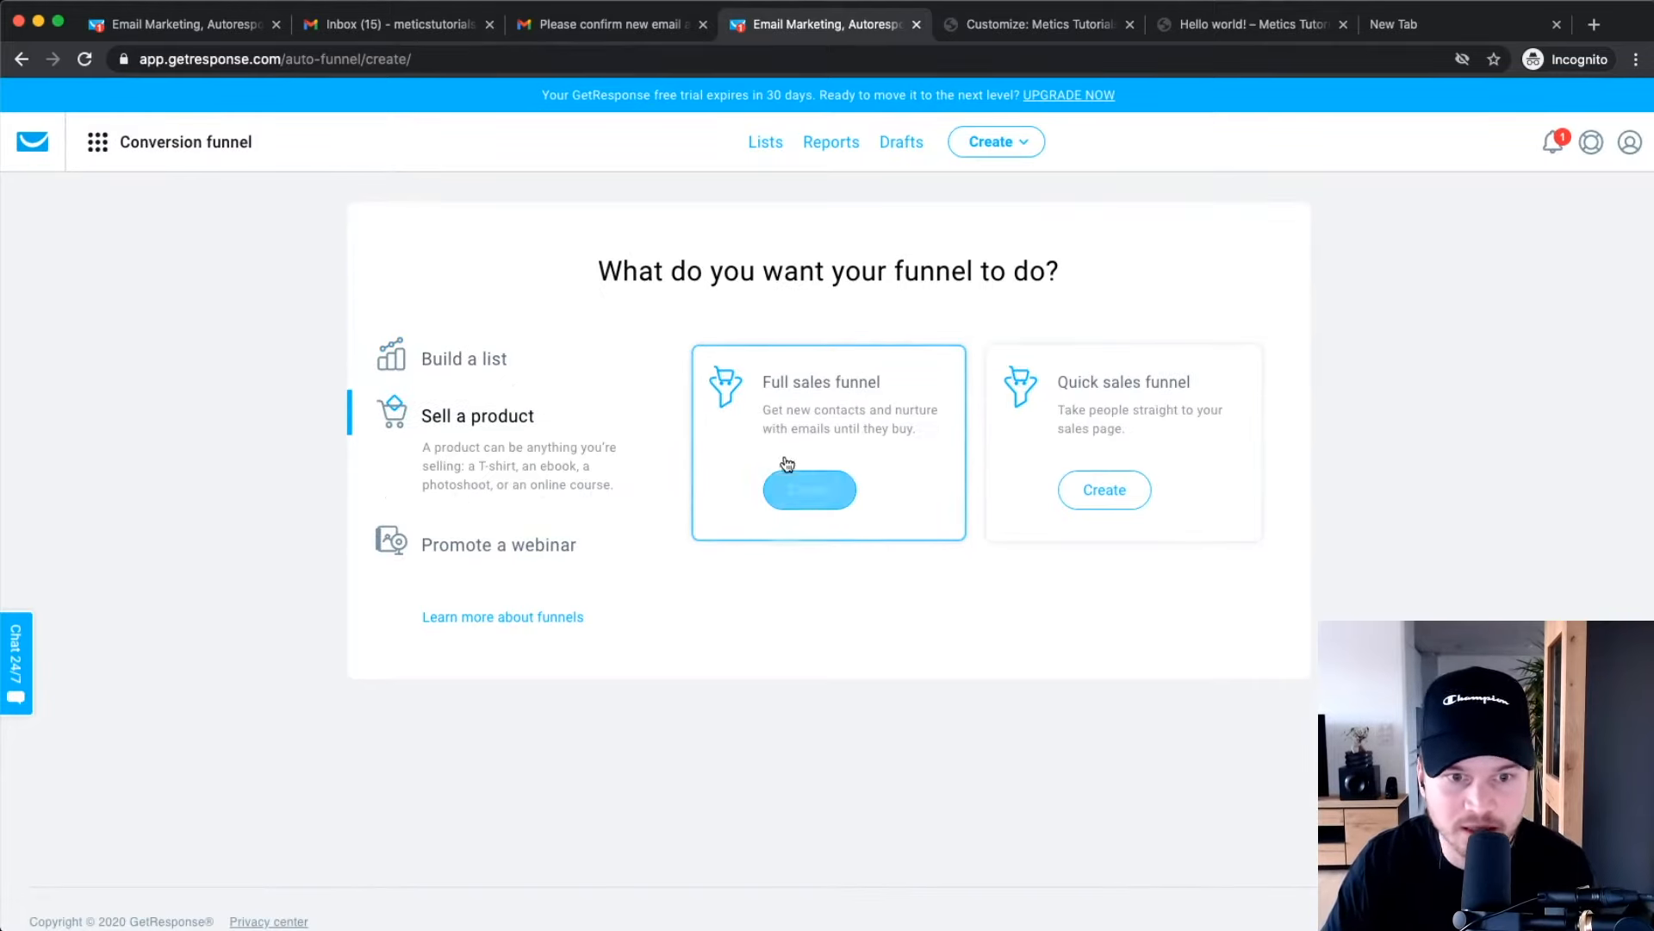
pyautogui.click(477, 543)
pyautogui.click(463, 358)
pyautogui.scroll(5, 862, 431)
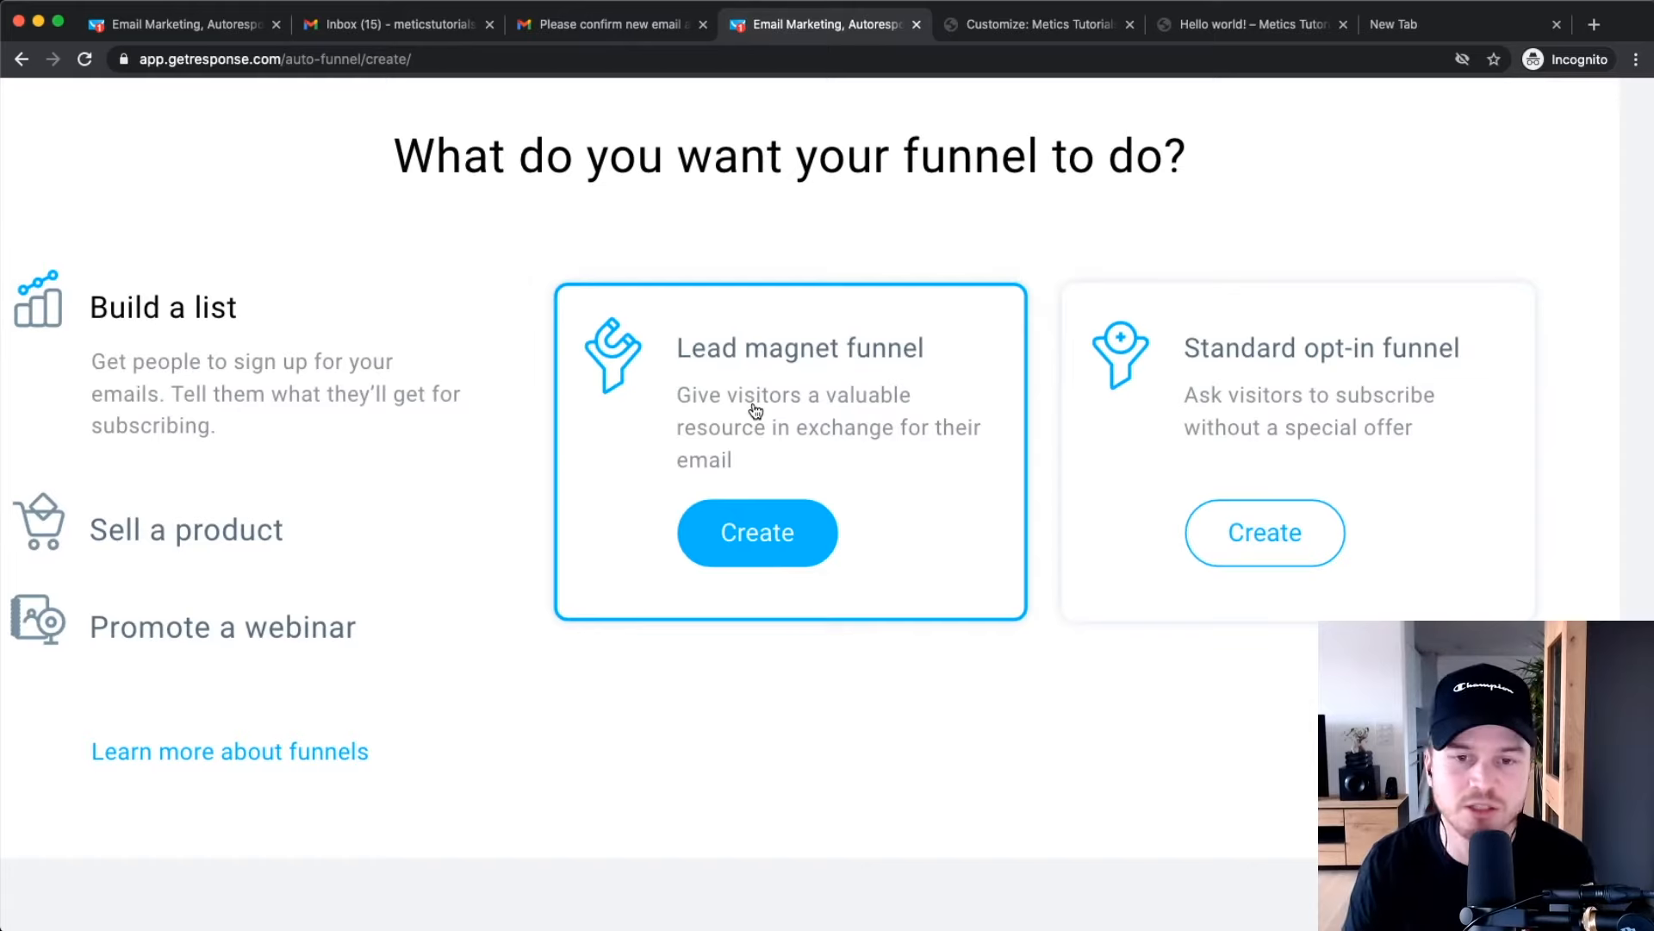
pyautogui.scroll(-4, 755, 410)
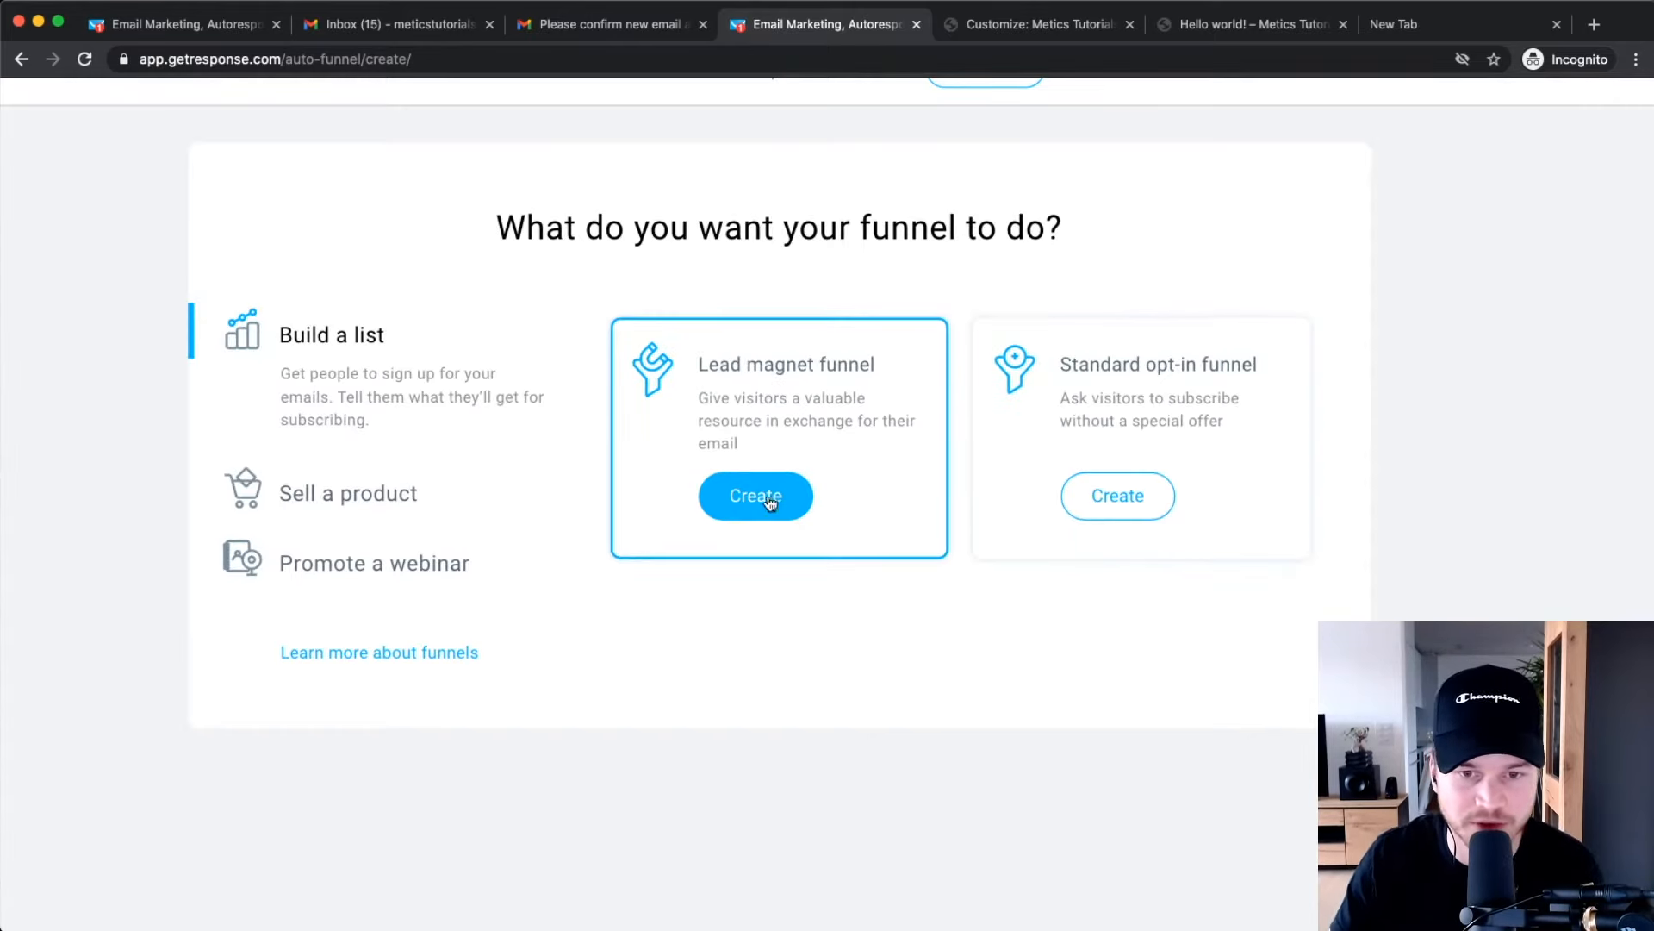
pyautogui.scroll(3, 758, 483)
pyautogui.click(722, 532)
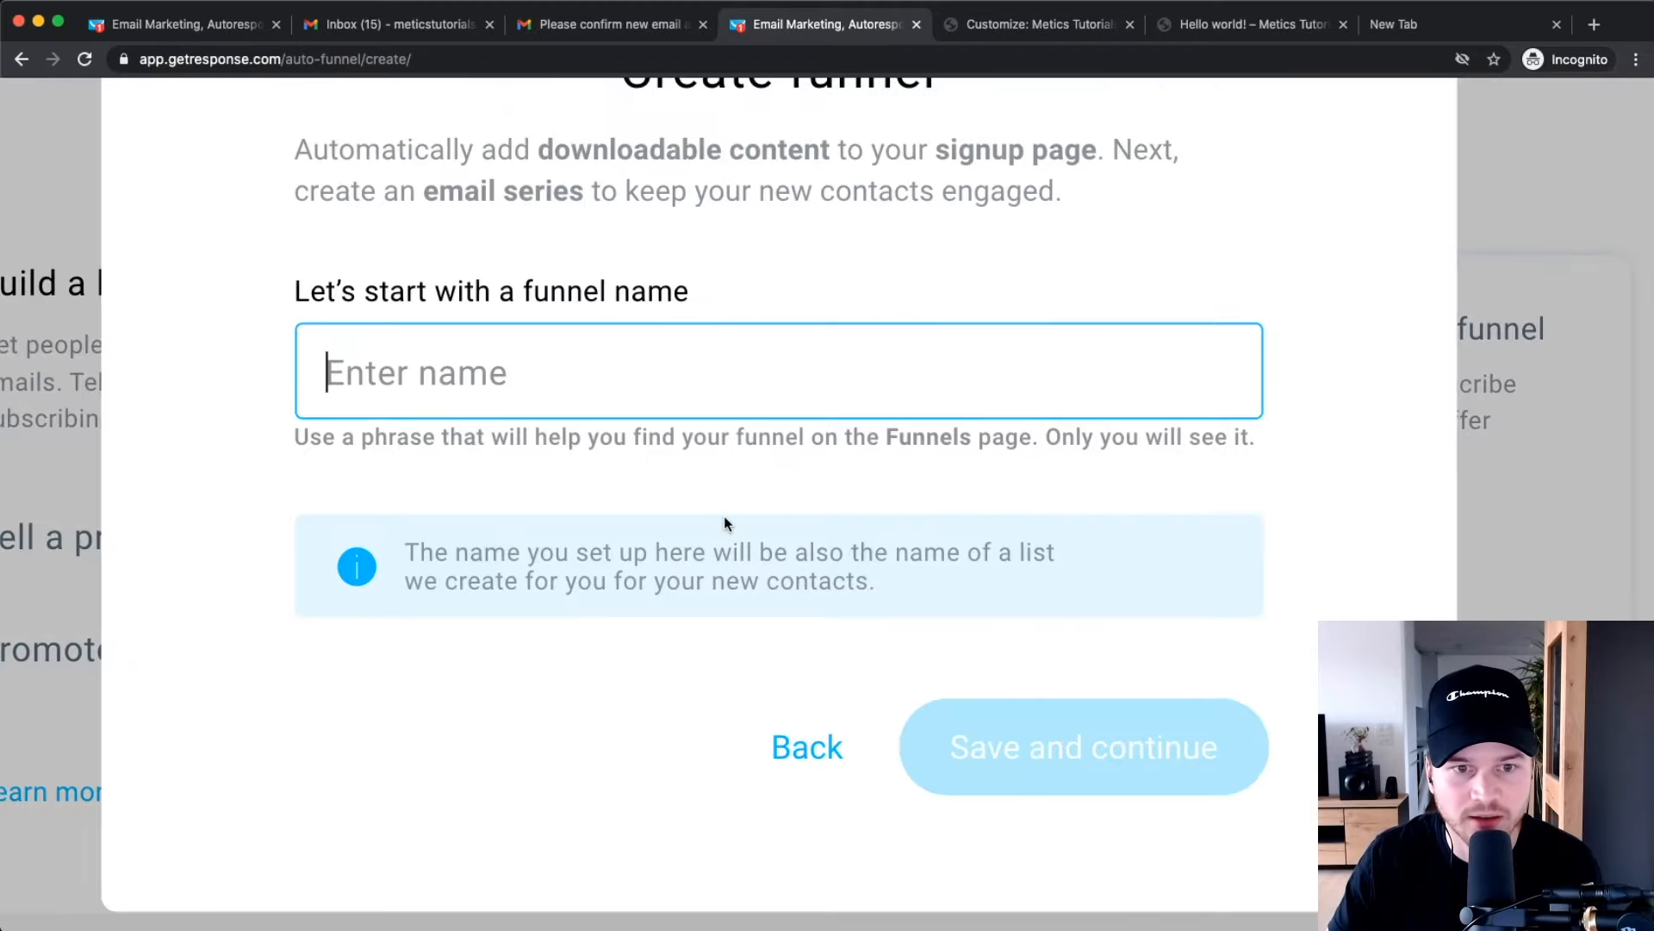
# Name the funnel 'Youtube Checklist' and save it.
pyautogui.scroll(-5, 724, 517)
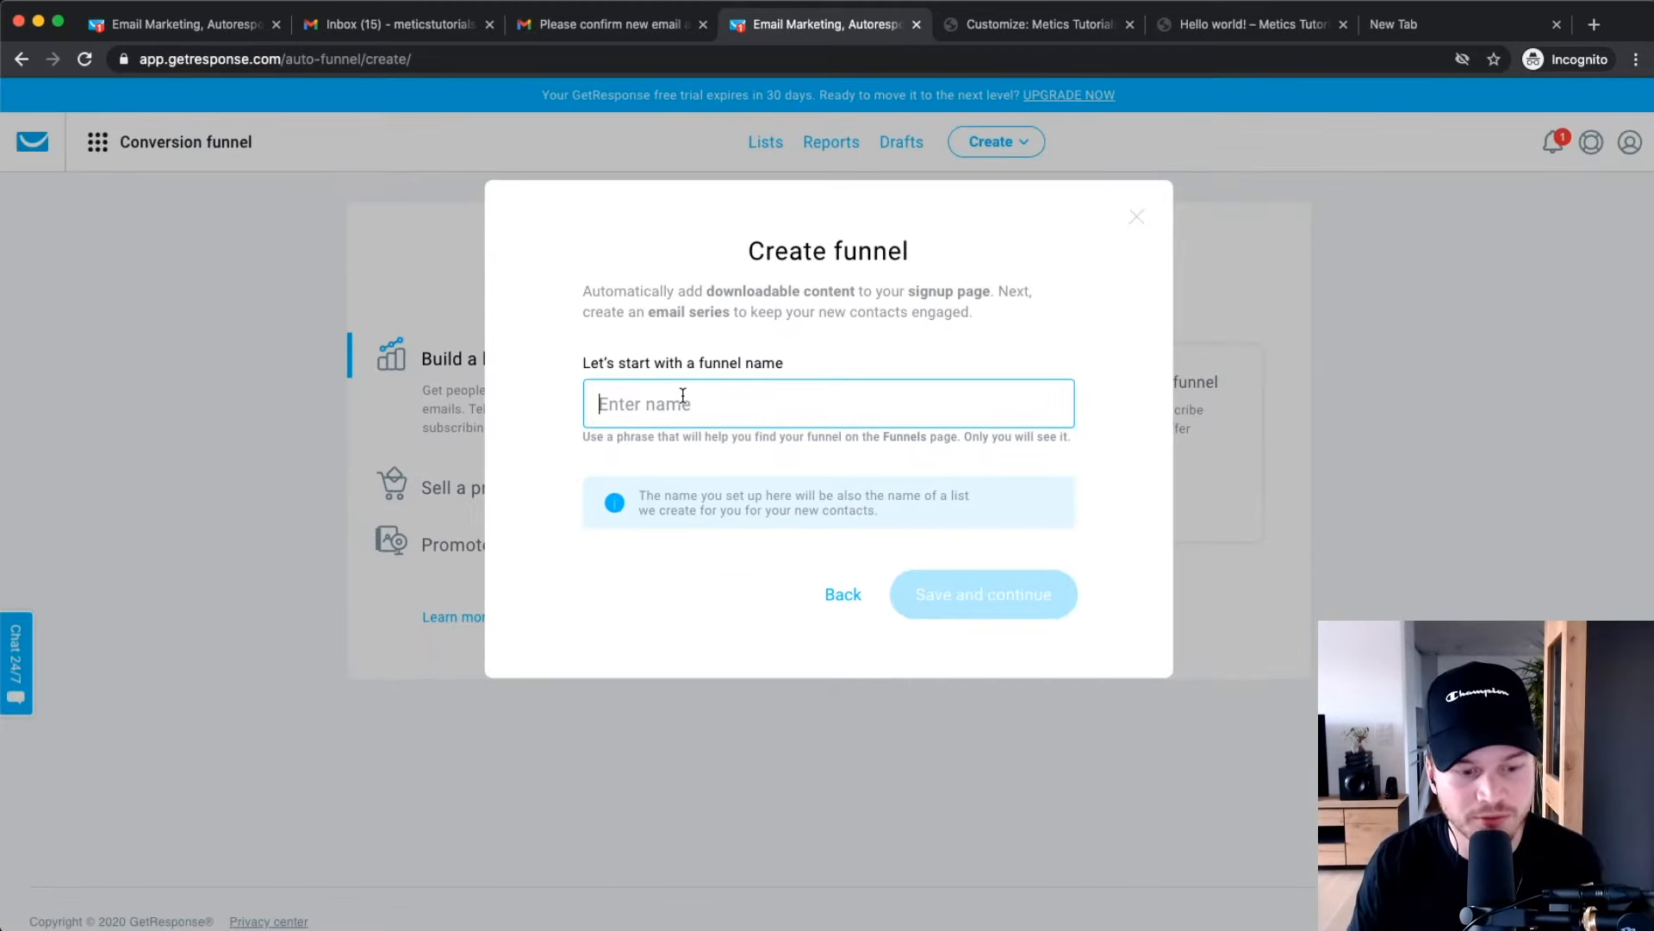
pyautogui.write('Youtu')
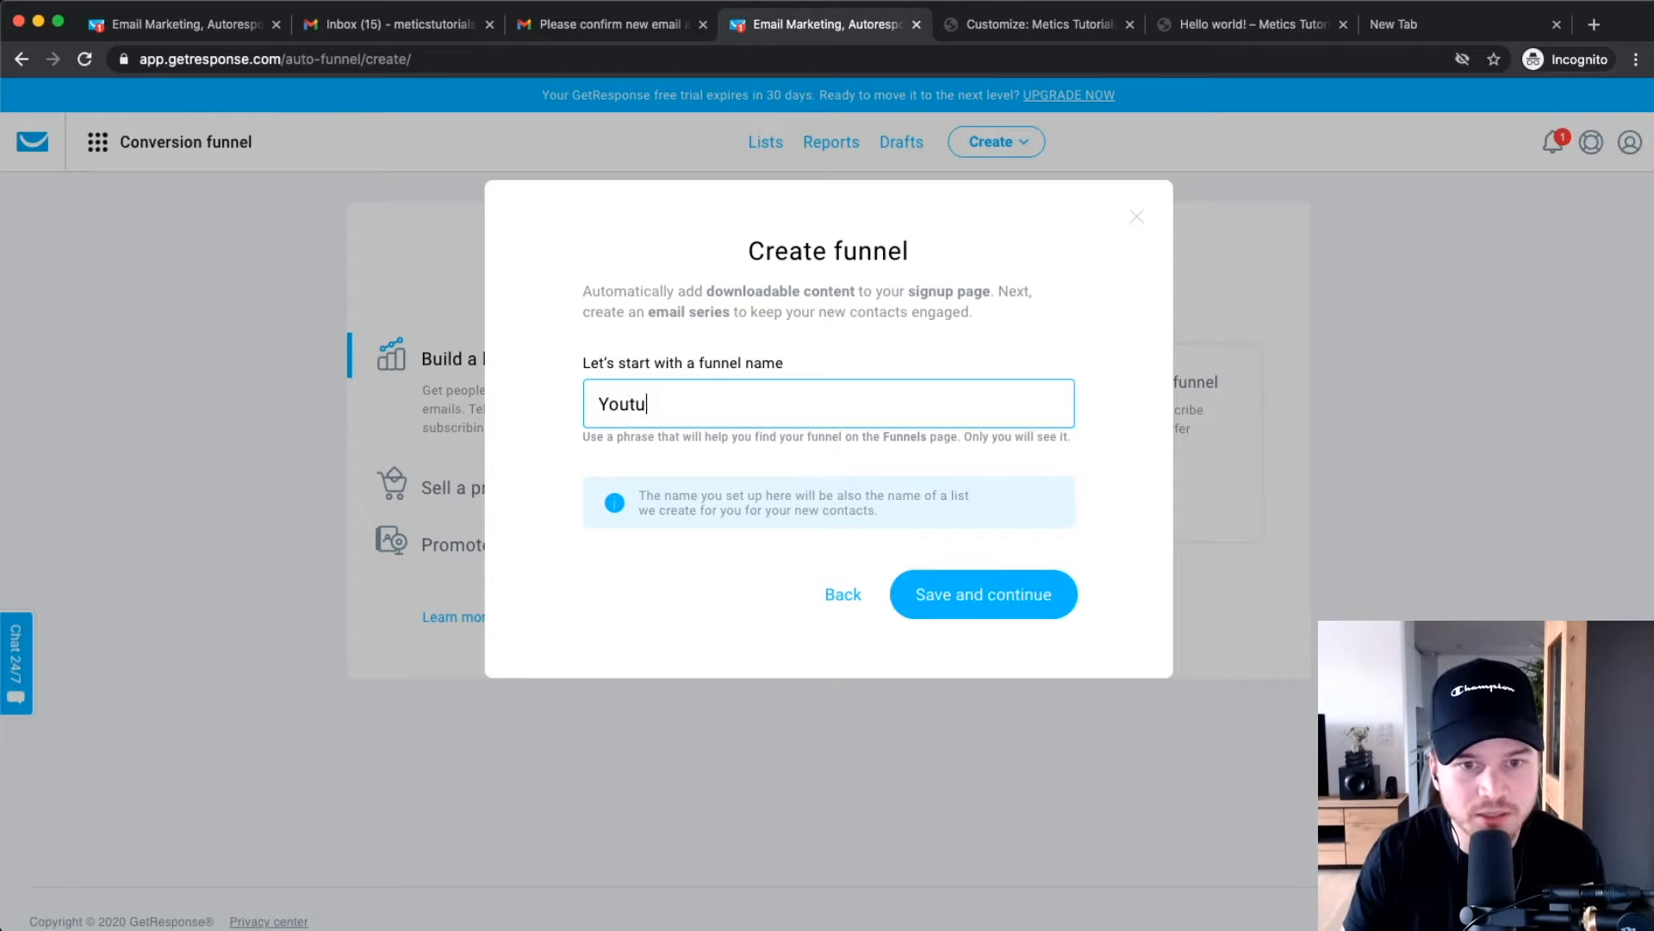
pyautogui.write('be Checklist')
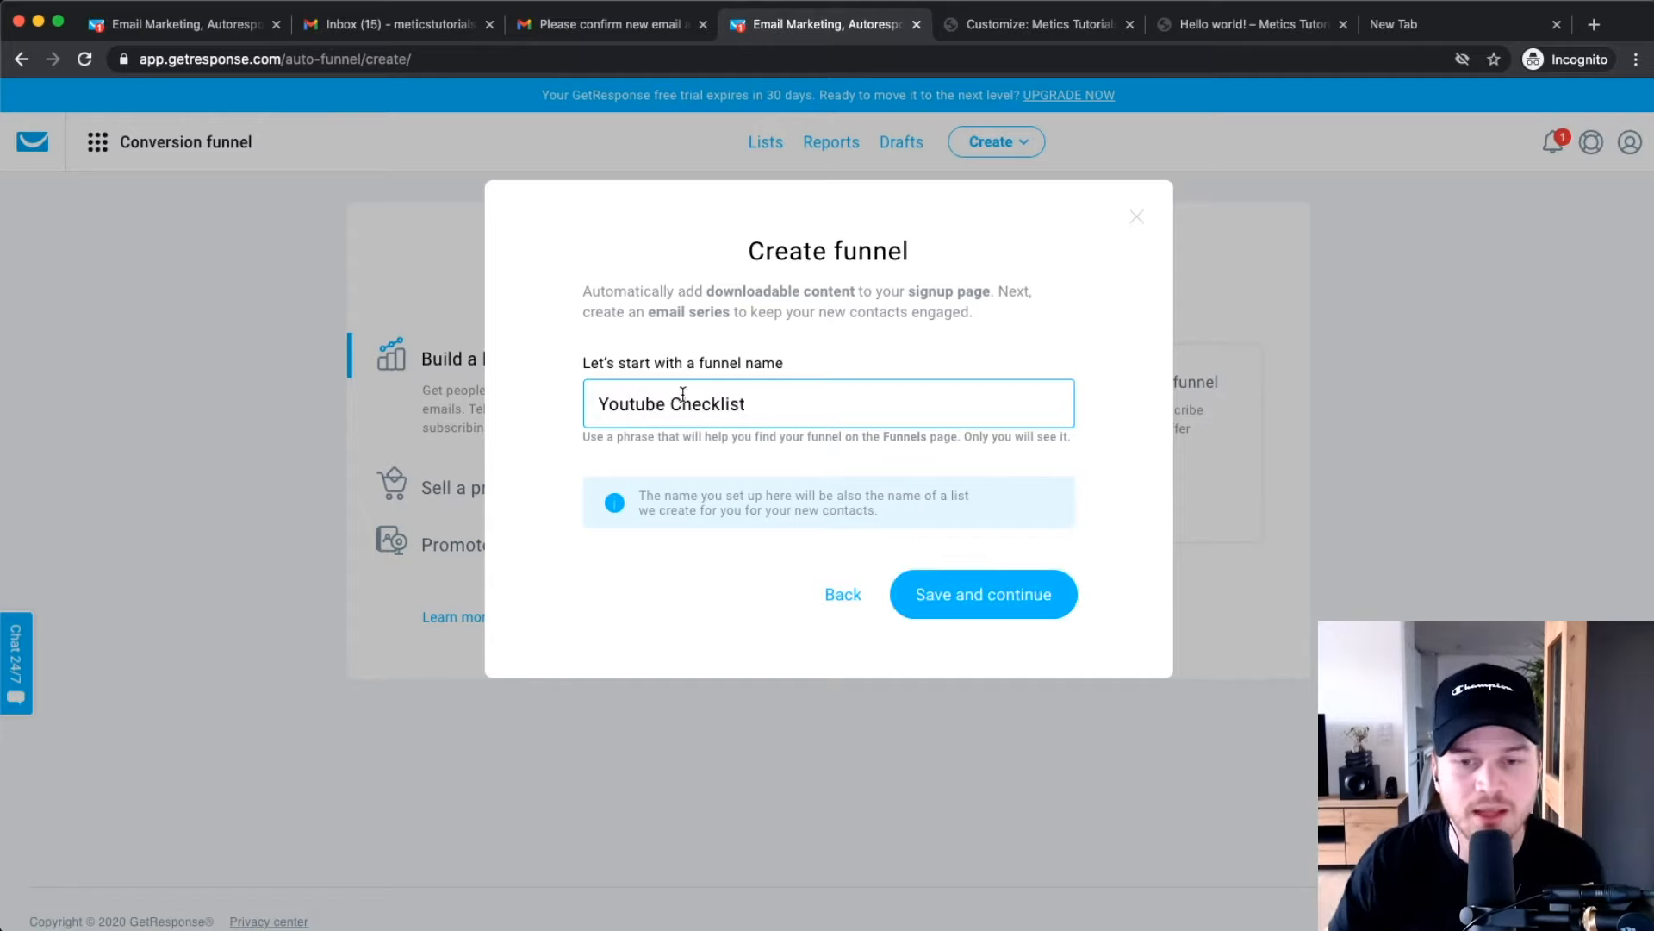
pyautogui.click(928, 592)
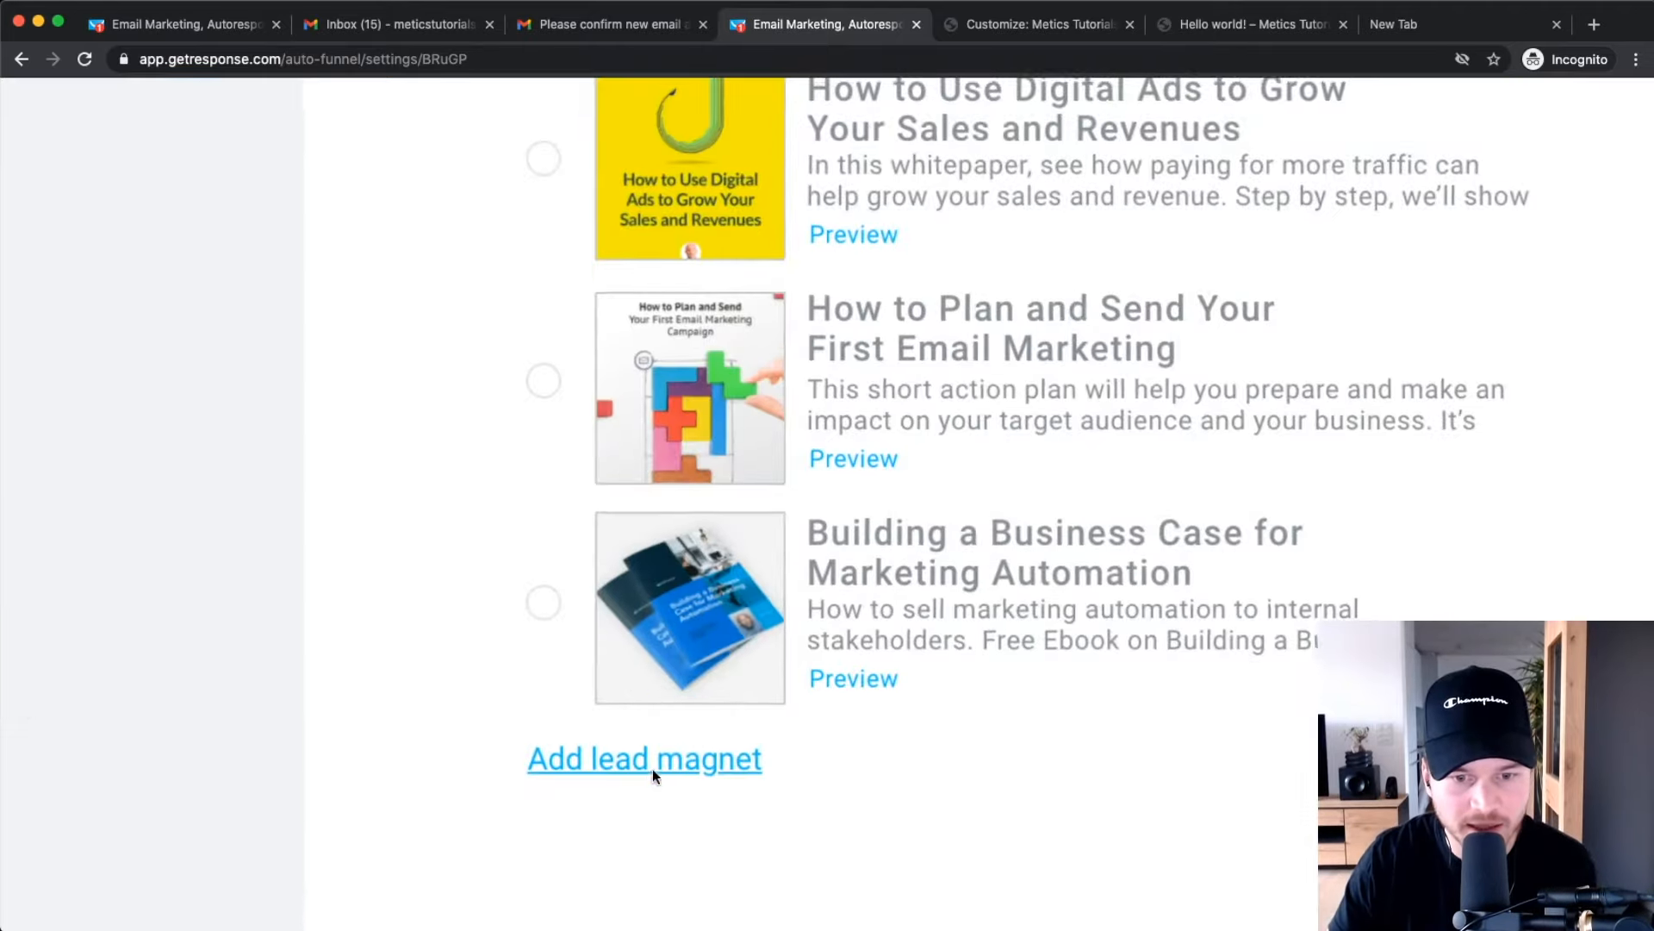
# Add a lead magnet named 'Youtube Checklist' with description 'Learn how to rank #1 on youtube.'.
pyautogui.click(642, 775)
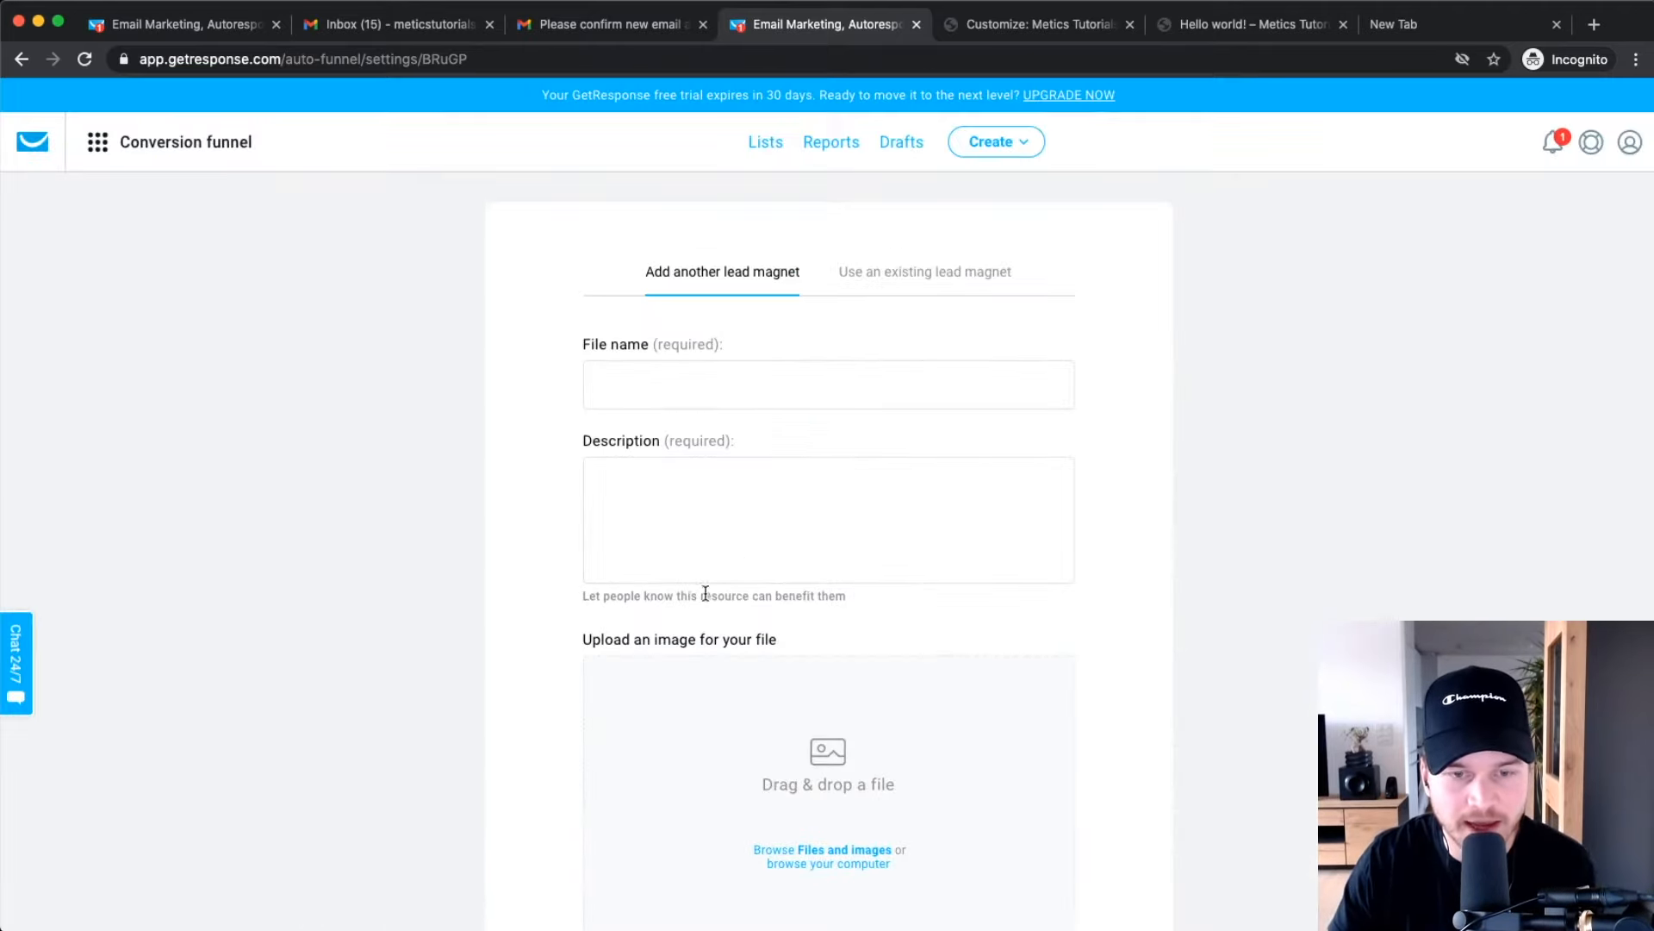
pyautogui.click(650, 389)
pyautogui.write('Youtube Checklist')
pyautogui.click(682, 503)
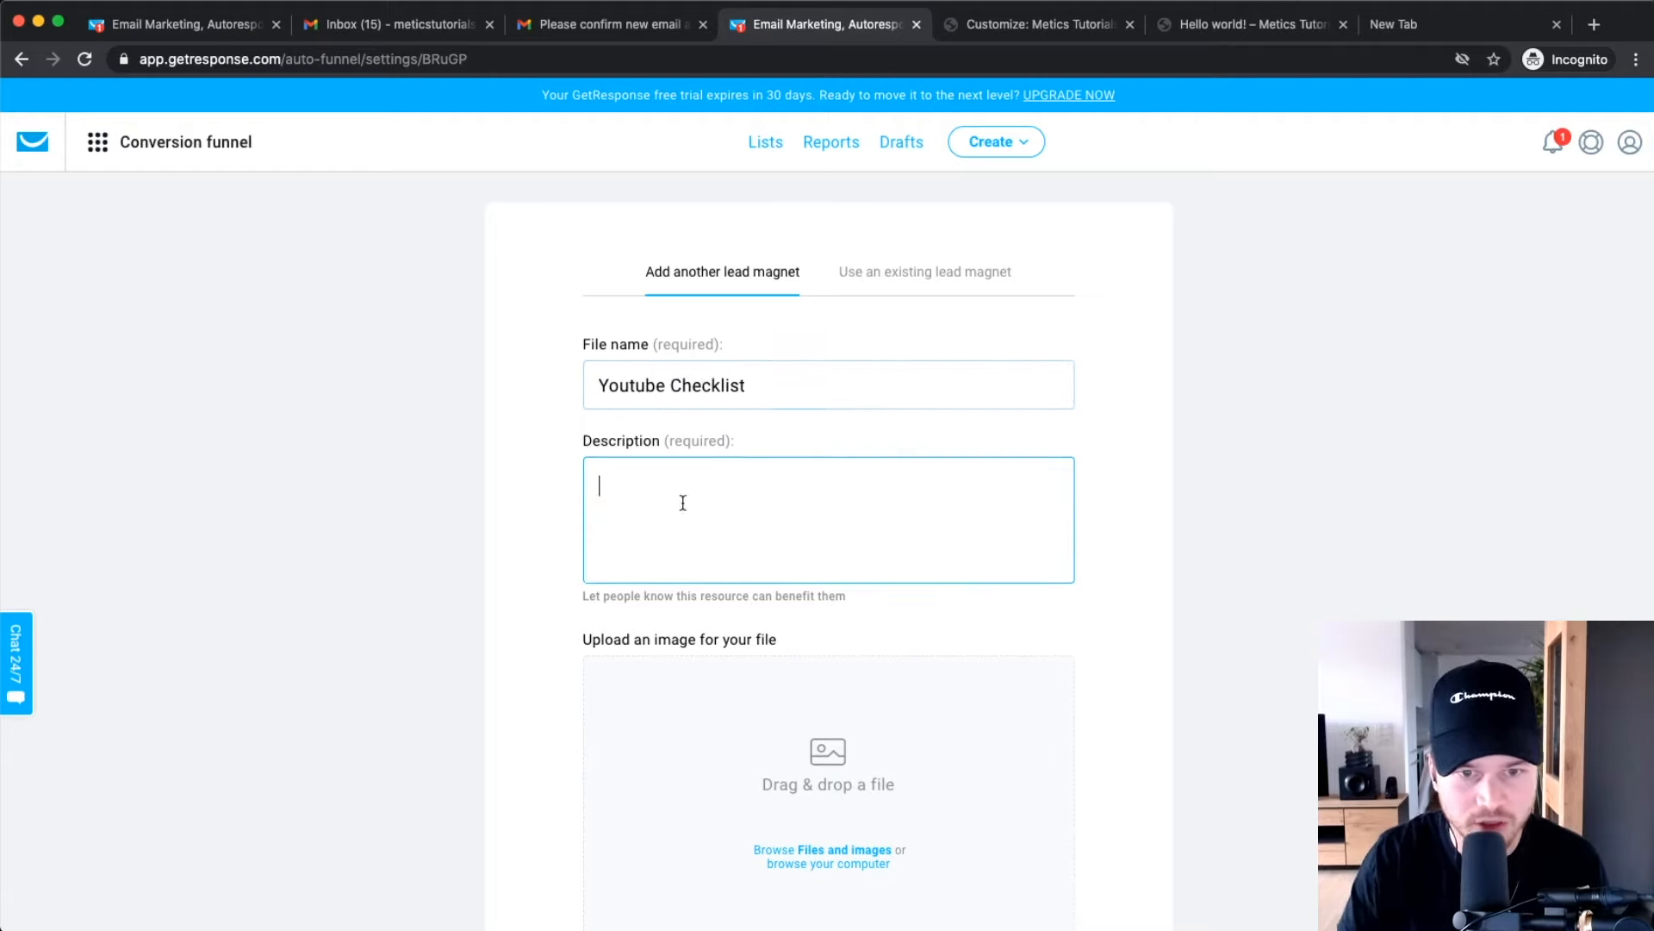
pyautogui.write('Learn how to rank #1 on youtube.')
pyautogui.click(823, 850)
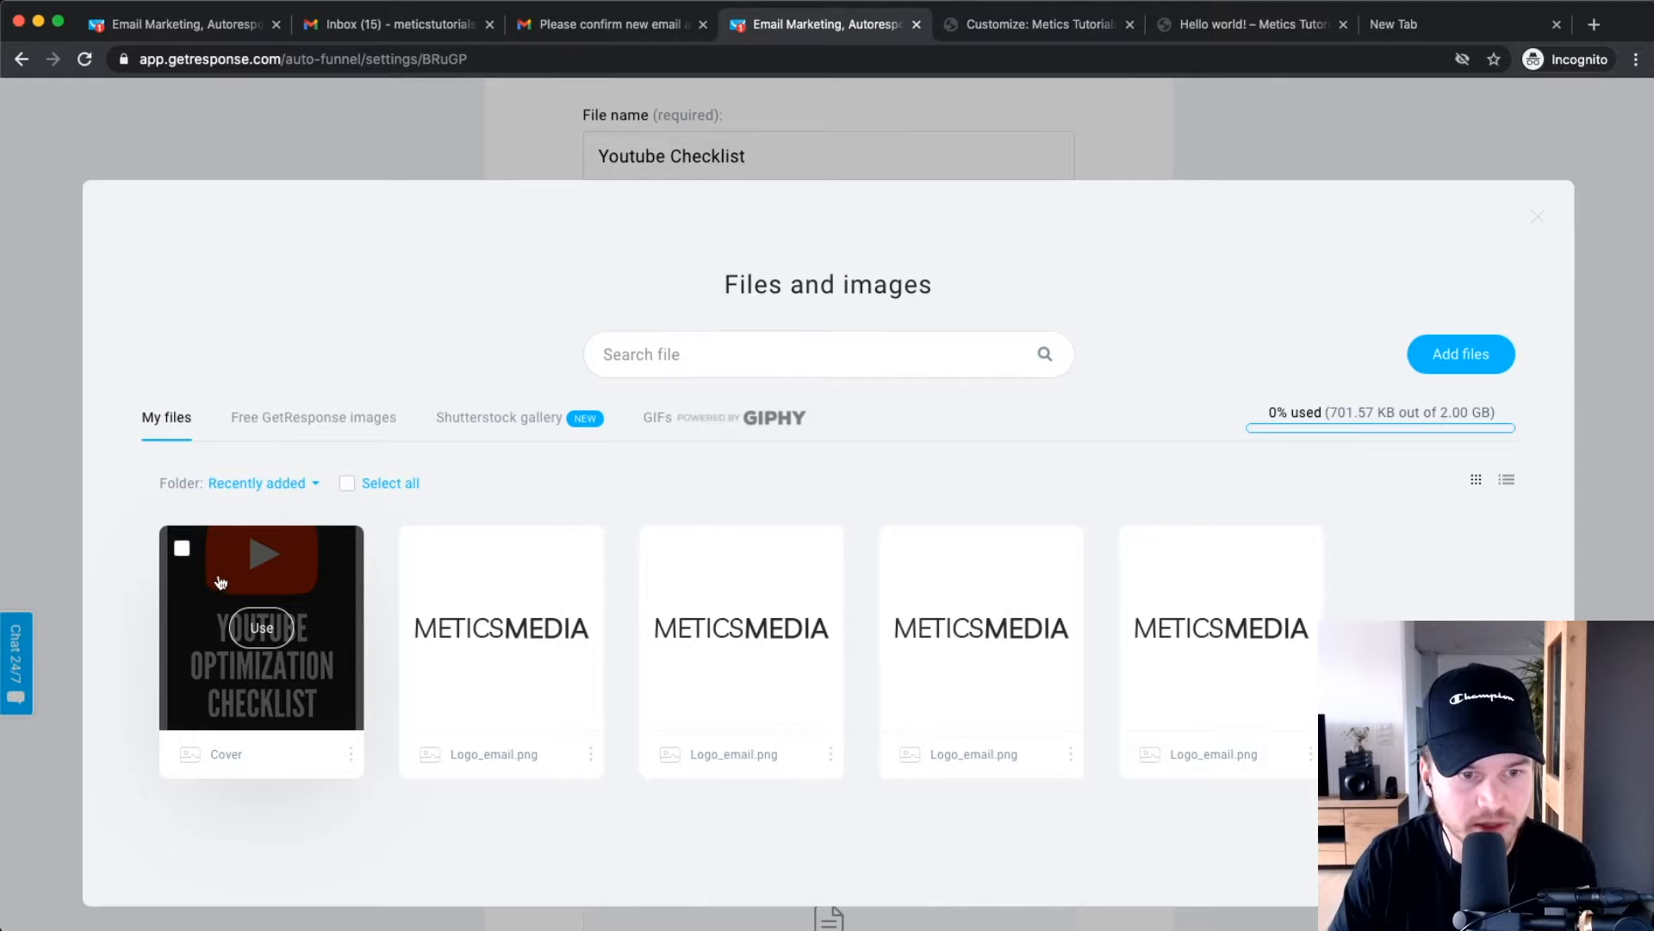
# Use the Cover image as the lead magnet cover, cropped to fit the frame.
pyautogui.click(218, 582)
pyautogui.moveTo(832, 677); pyautogui.dragTo(800, 687)
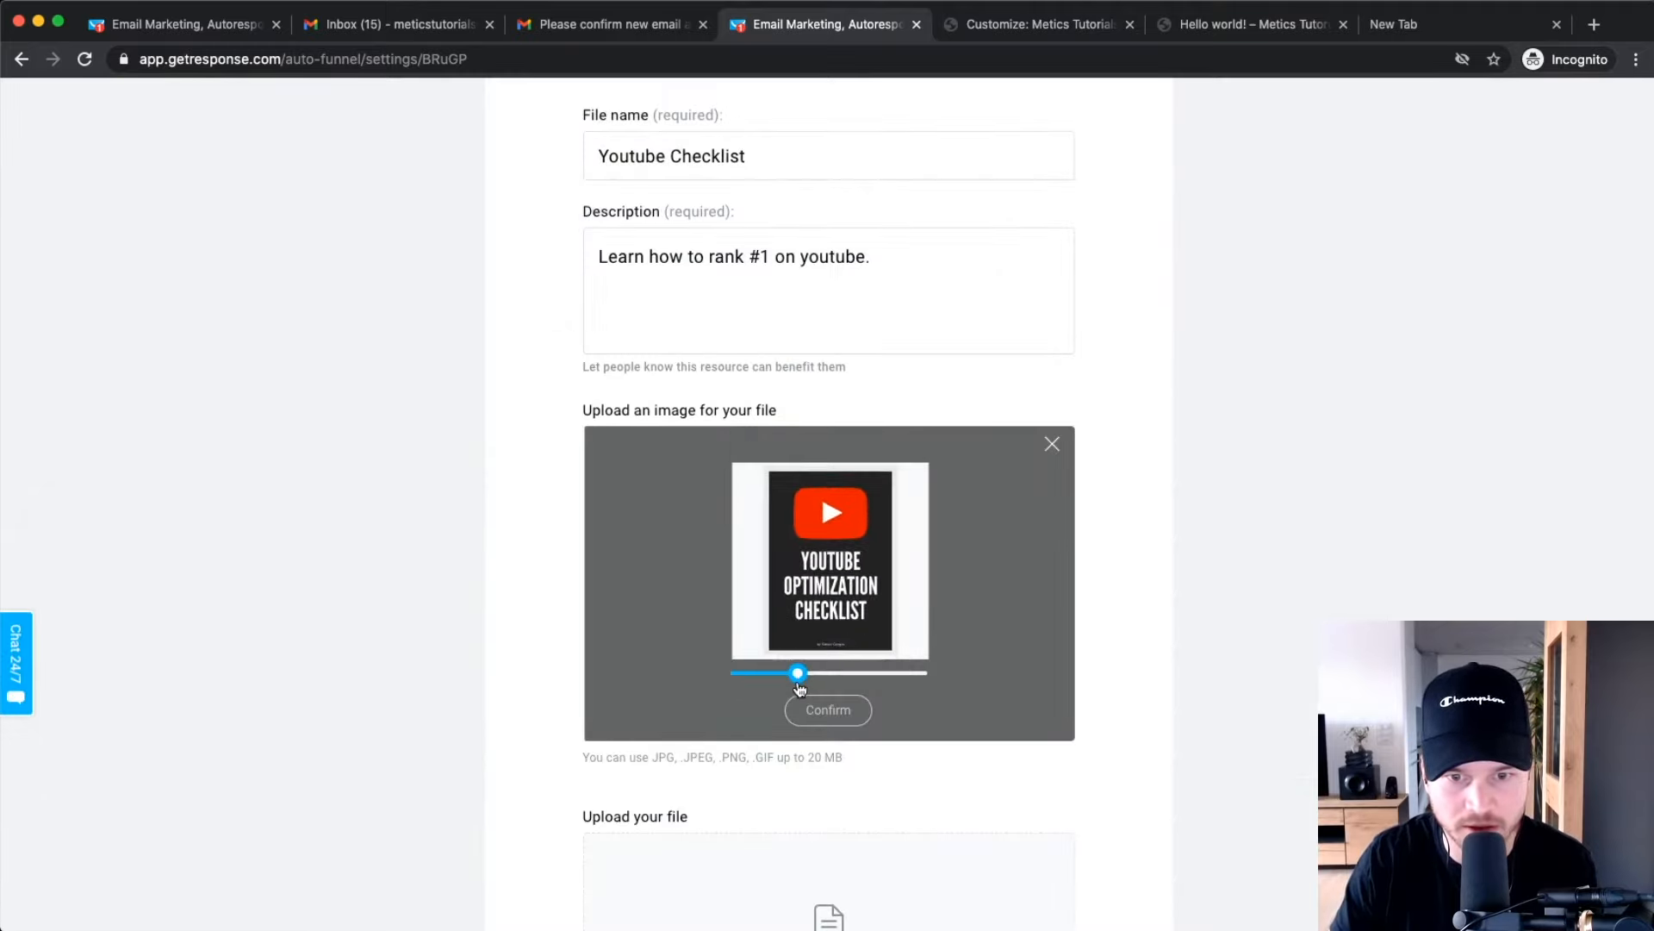
pyautogui.click(833, 710)
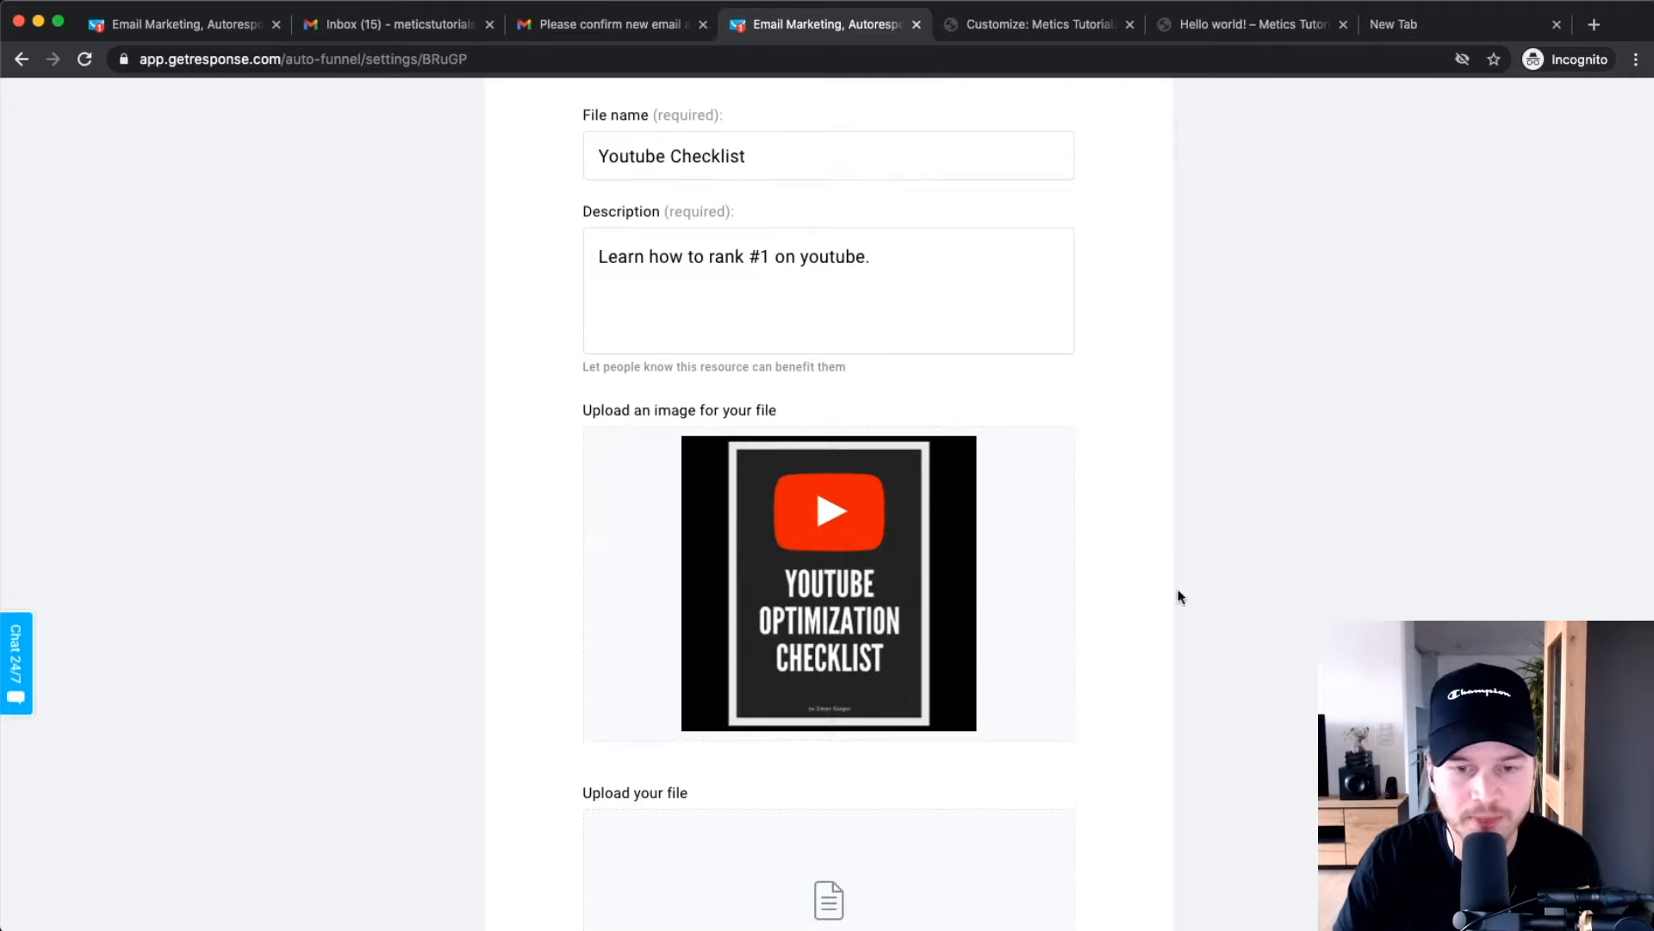
# Attach Youtube Checklist.pdf as the download file and add the lead magnet to the funnel.
pyautogui.scroll(-4, 1150, 593)
pyautogui.scroll(-1, 796, 514)
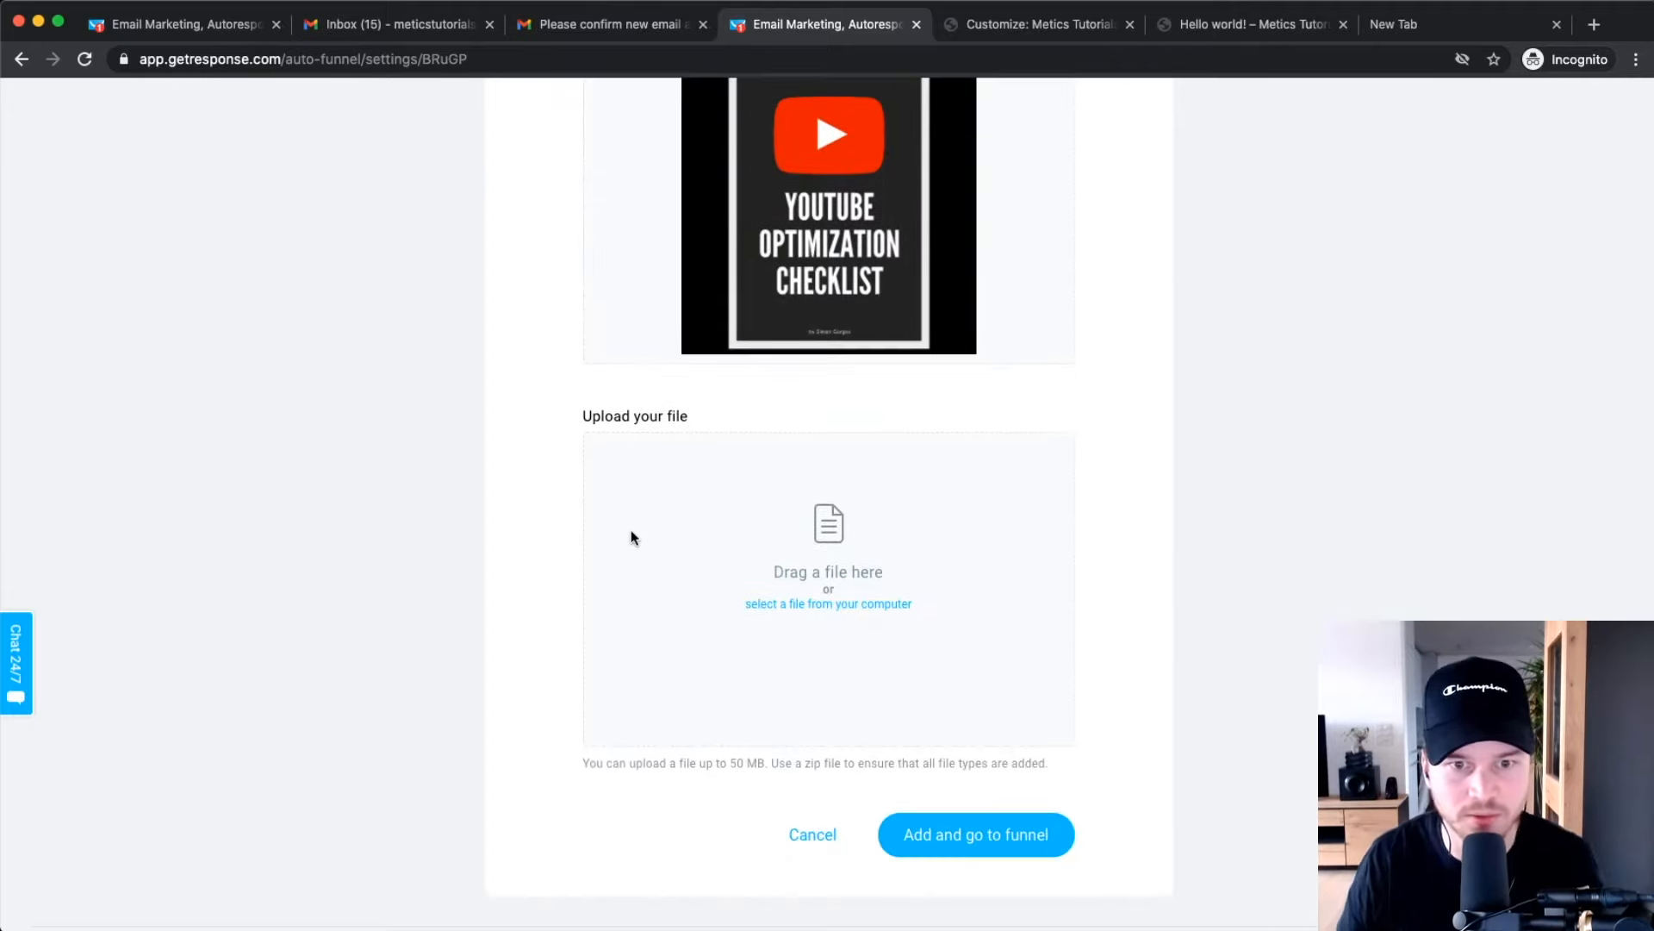
pyautogui.scroll(3, 842, 603)
pyautogui.click(841, 607)
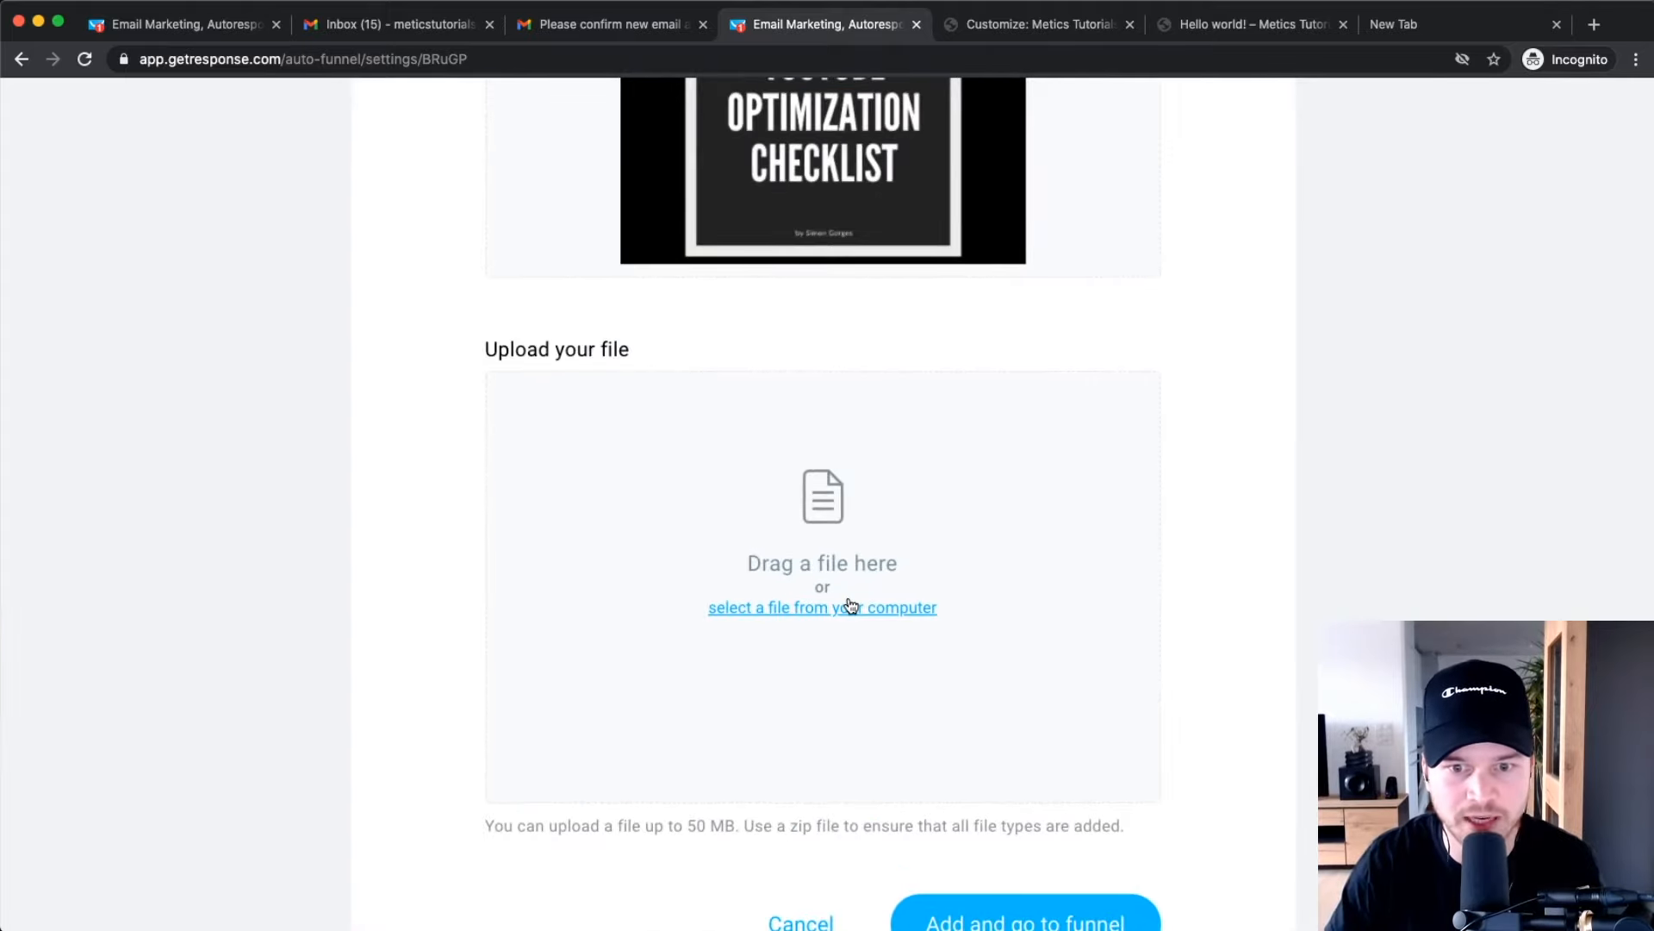
pyautogui.click(443, 179)
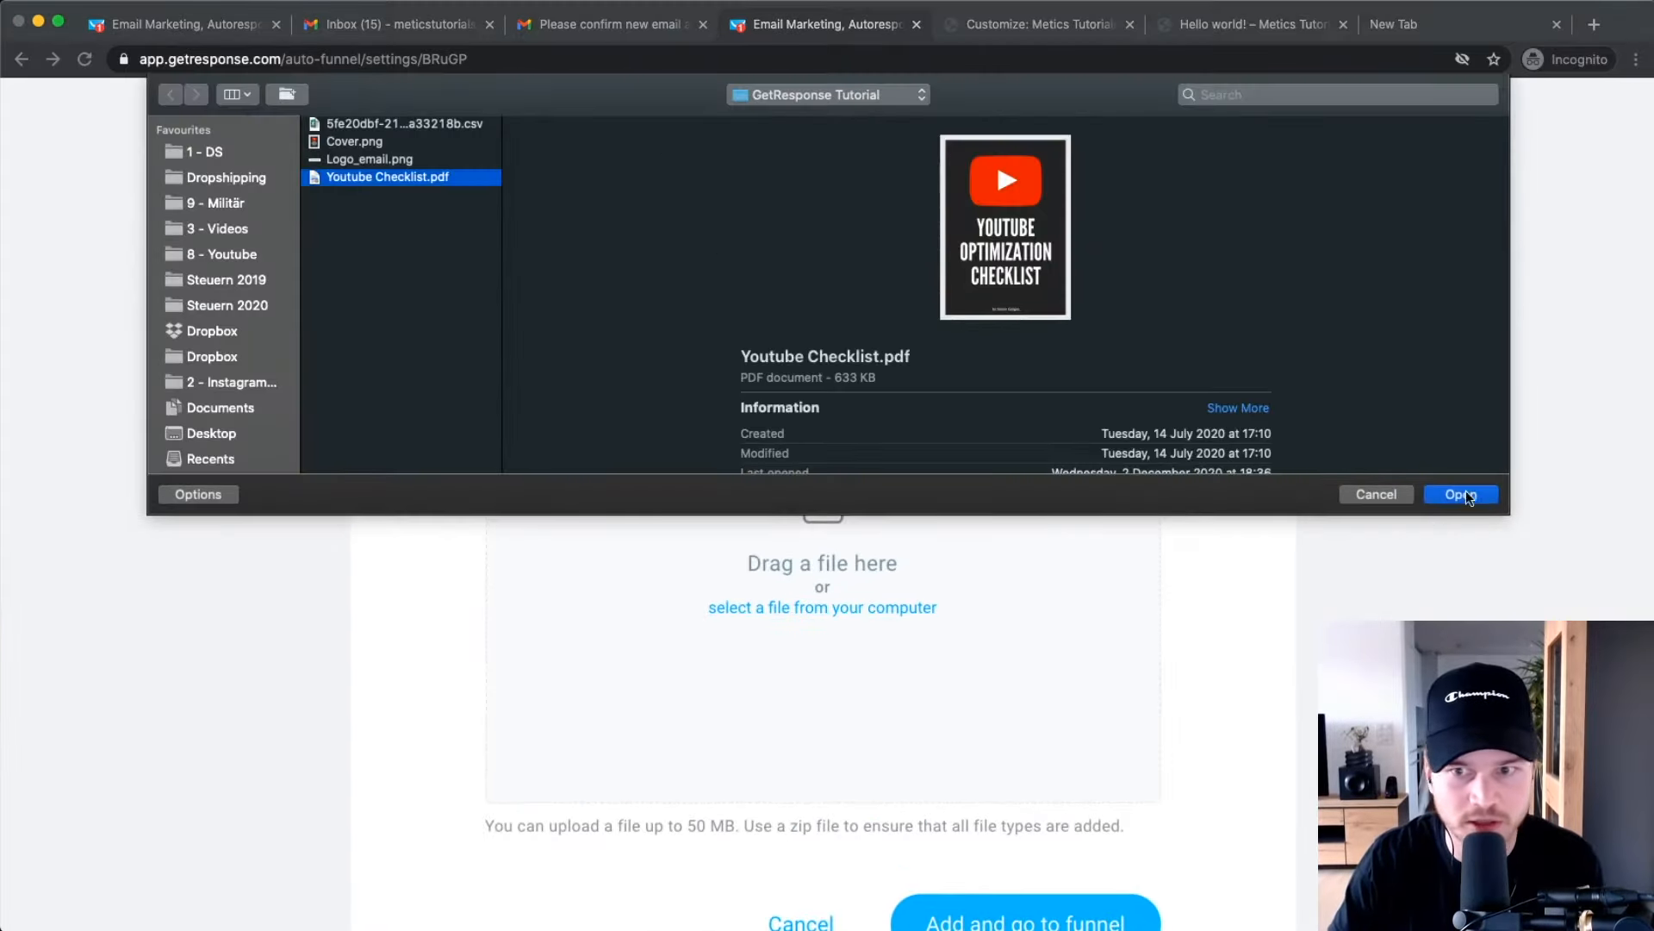
pyautogui.click(1461, 493)
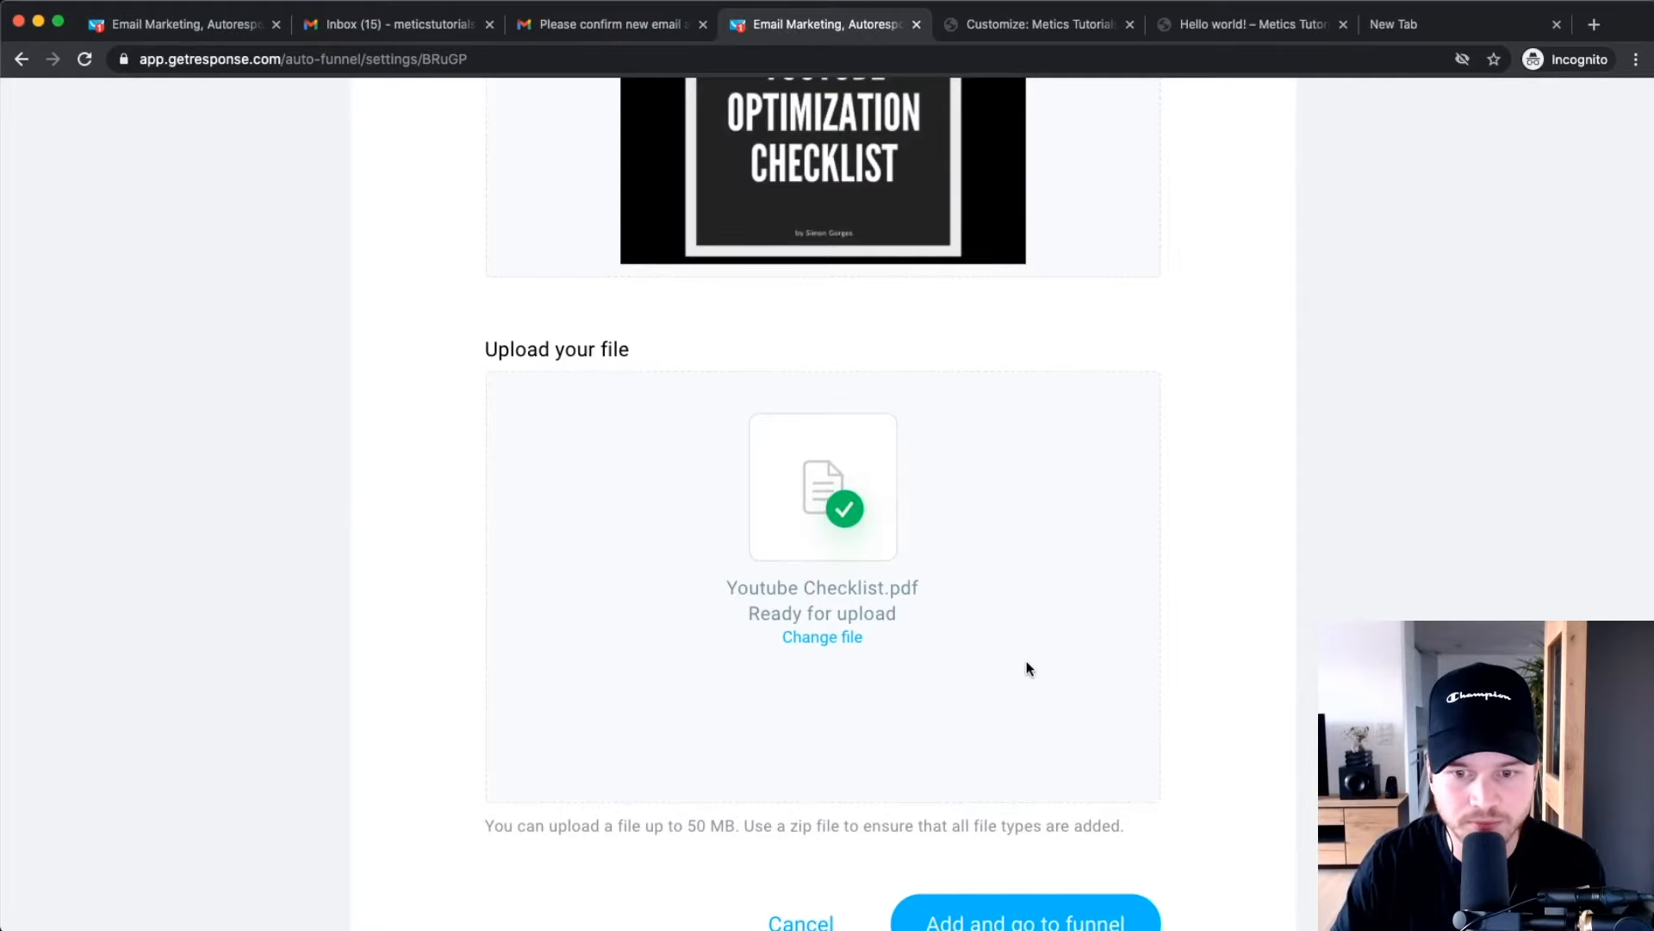
pyautogui.scroll(-5, 1027, 661)
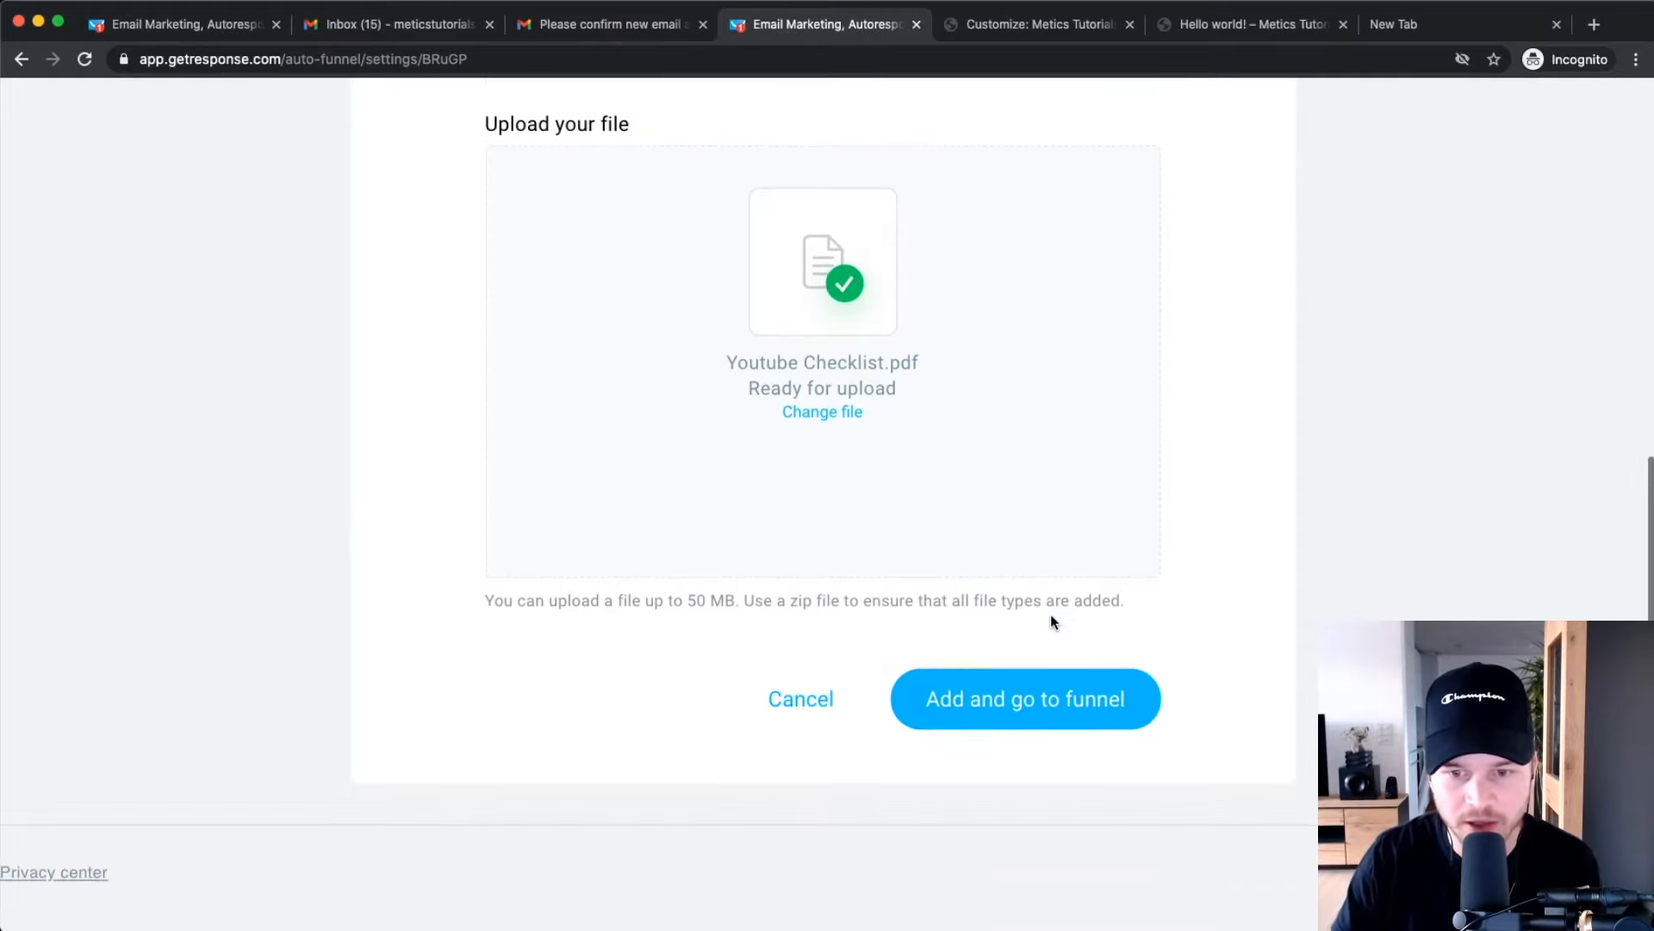
pyautogui.click(969, 698)
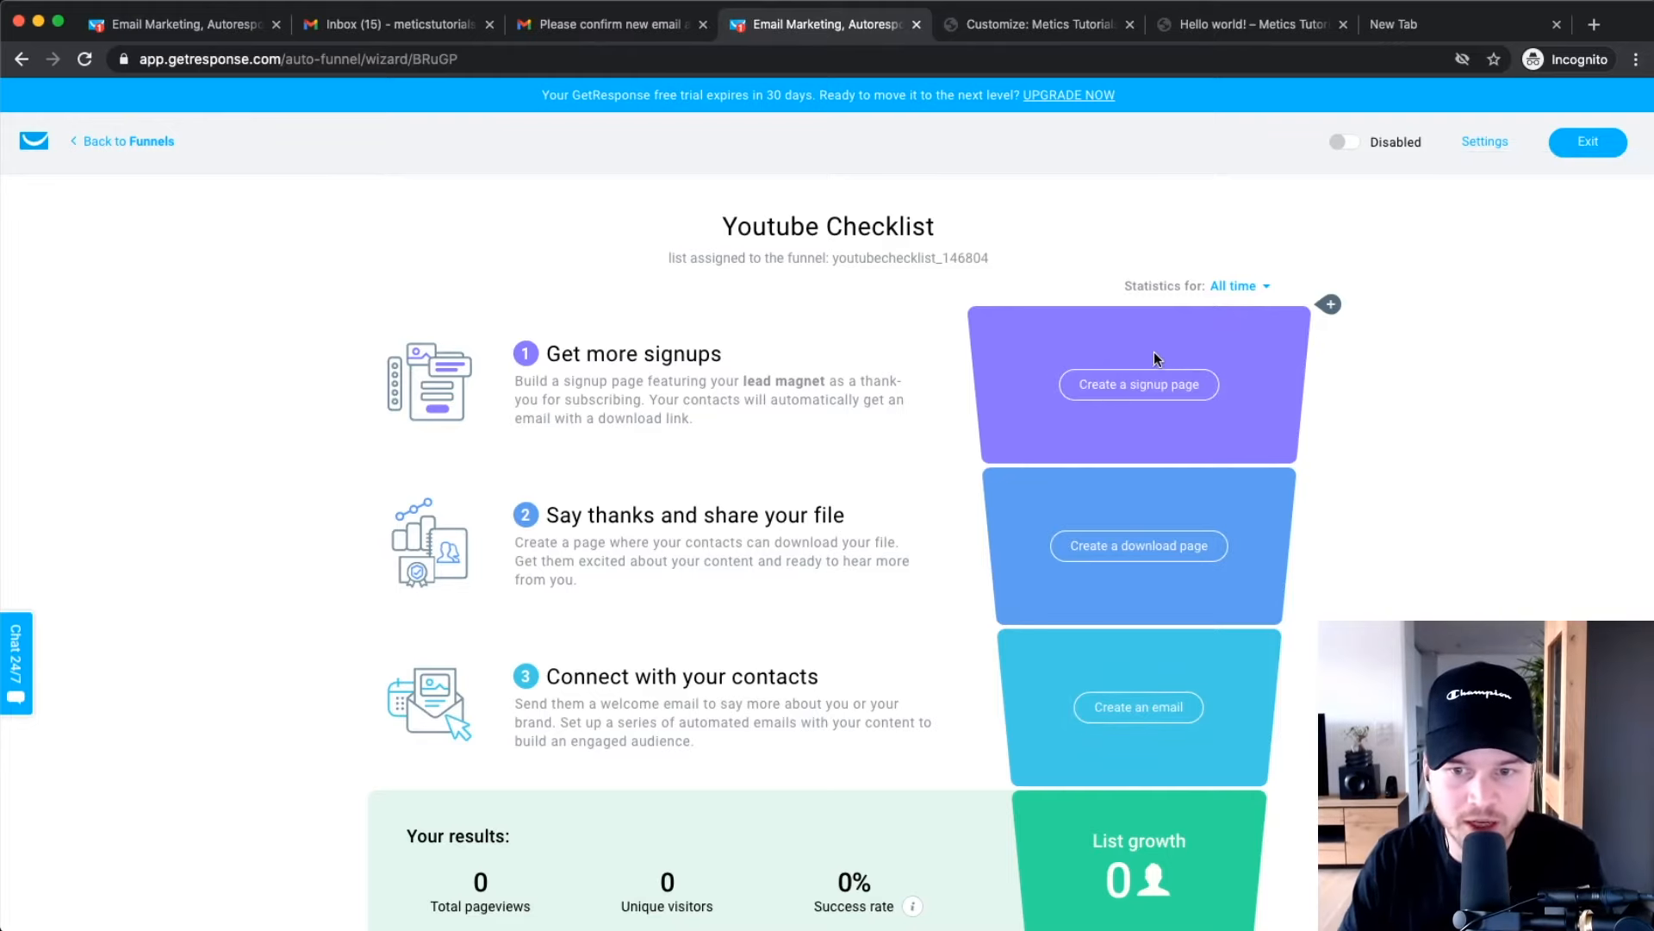
# Scroll through the Youtube Checklist funnel overview with signup, download page and email steps pending.
pyautogui.scroll(-2, 1139, 400)
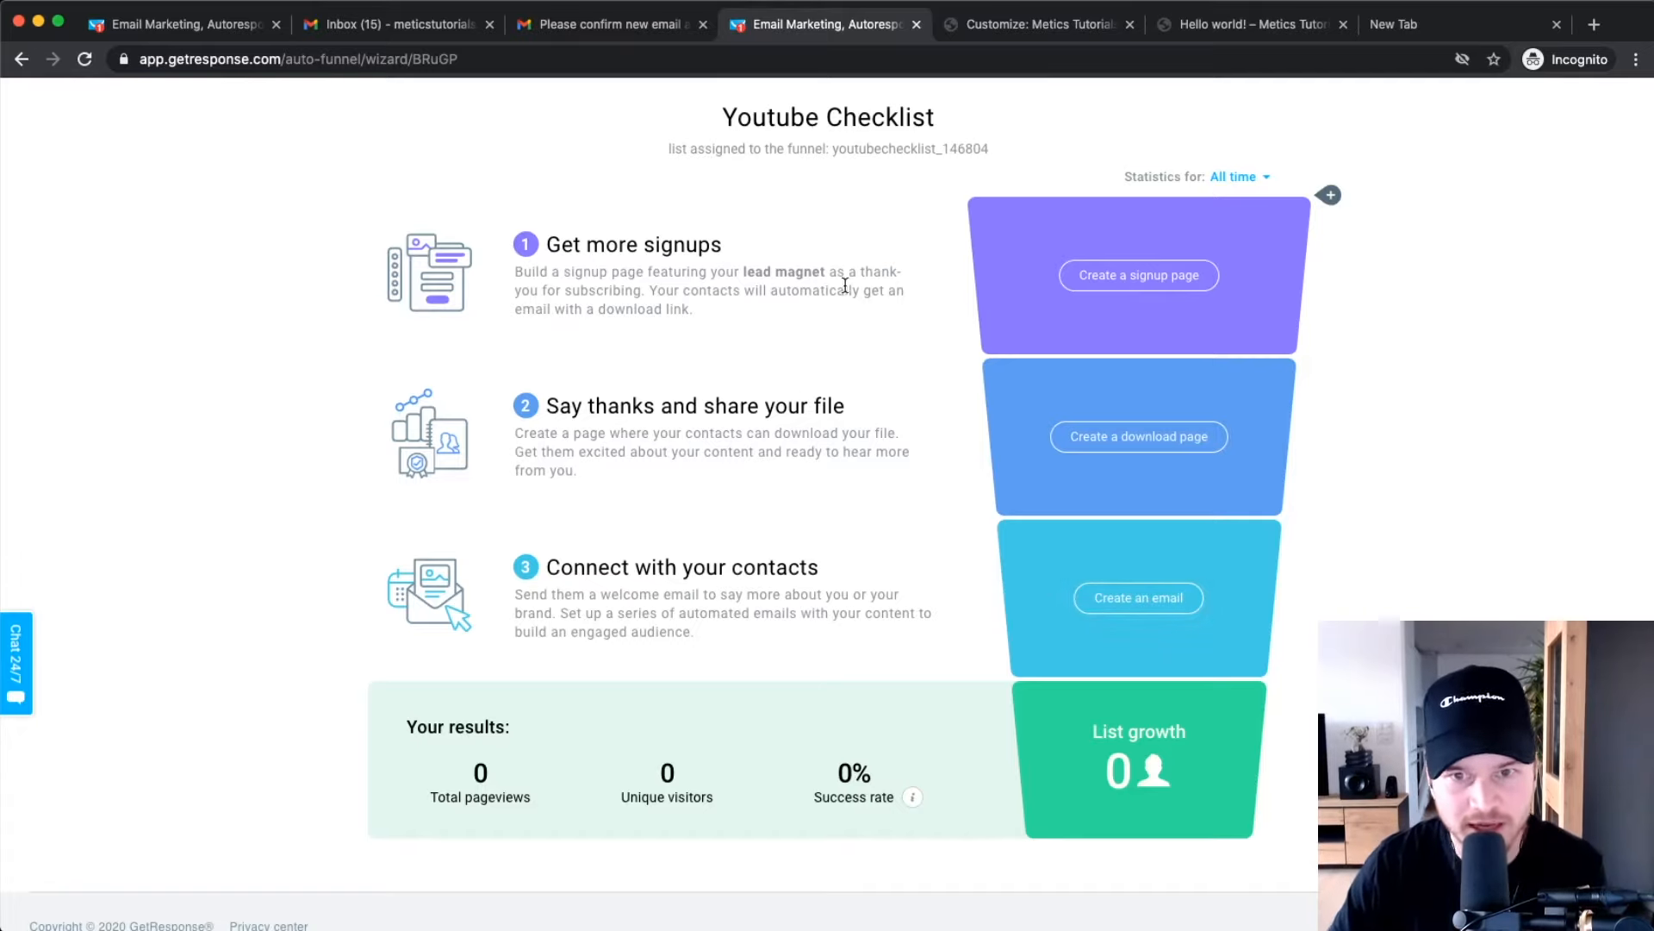
pyautogui.scroll(3, 747, 366)
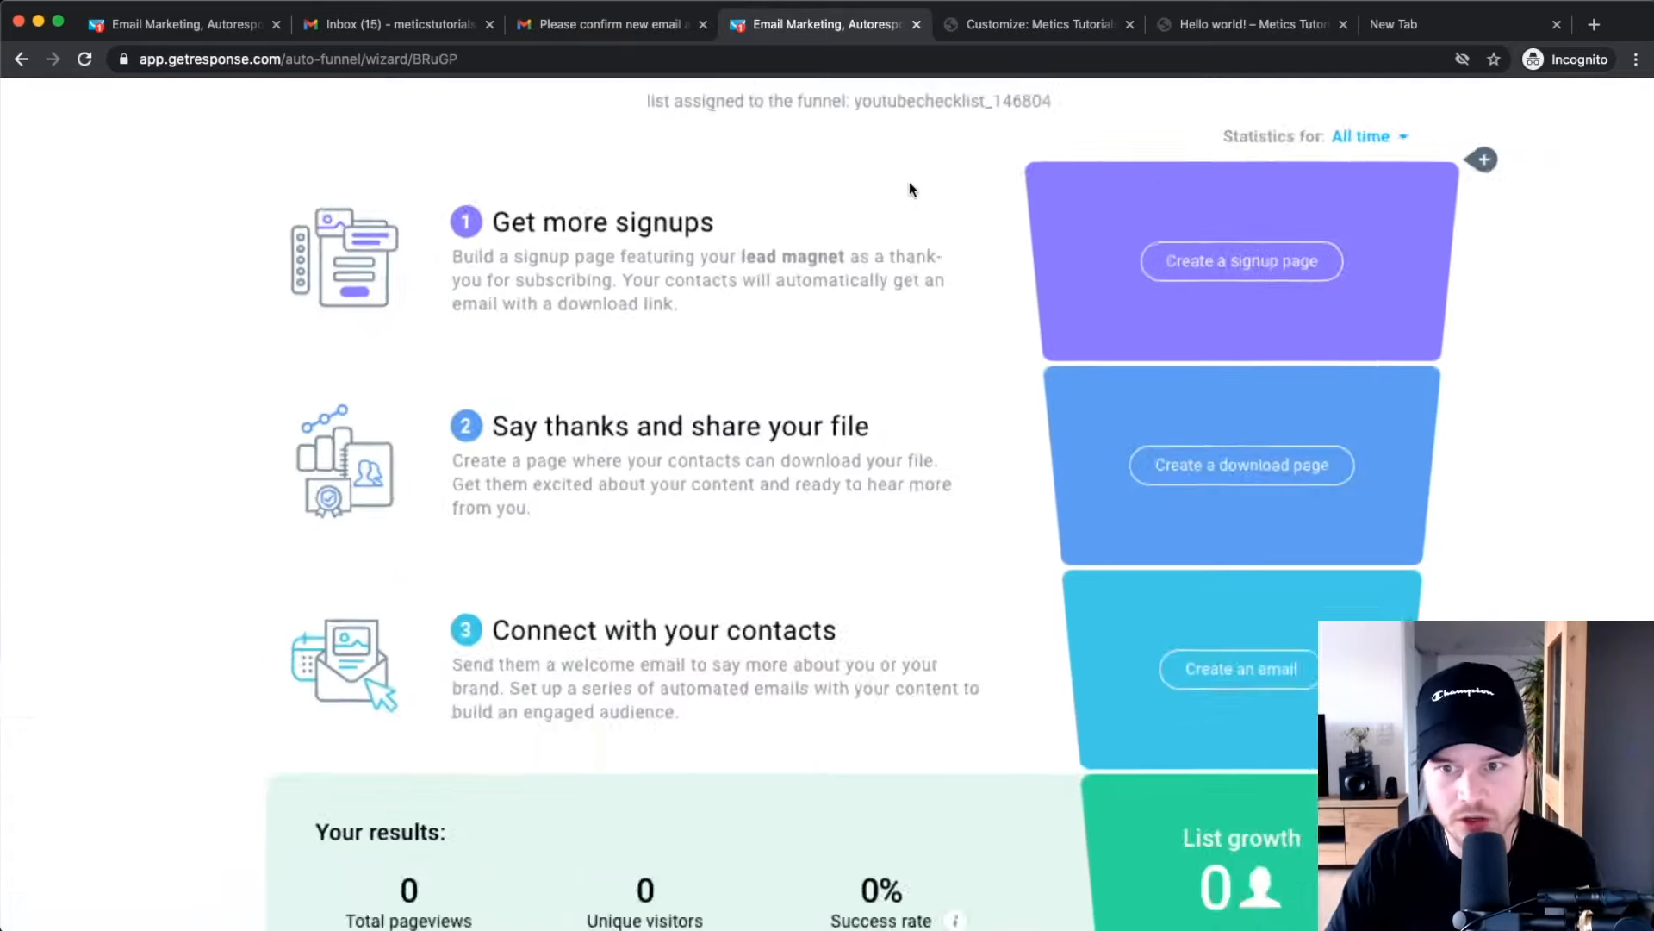
pyautogui.scroll(-2, 909, 183)
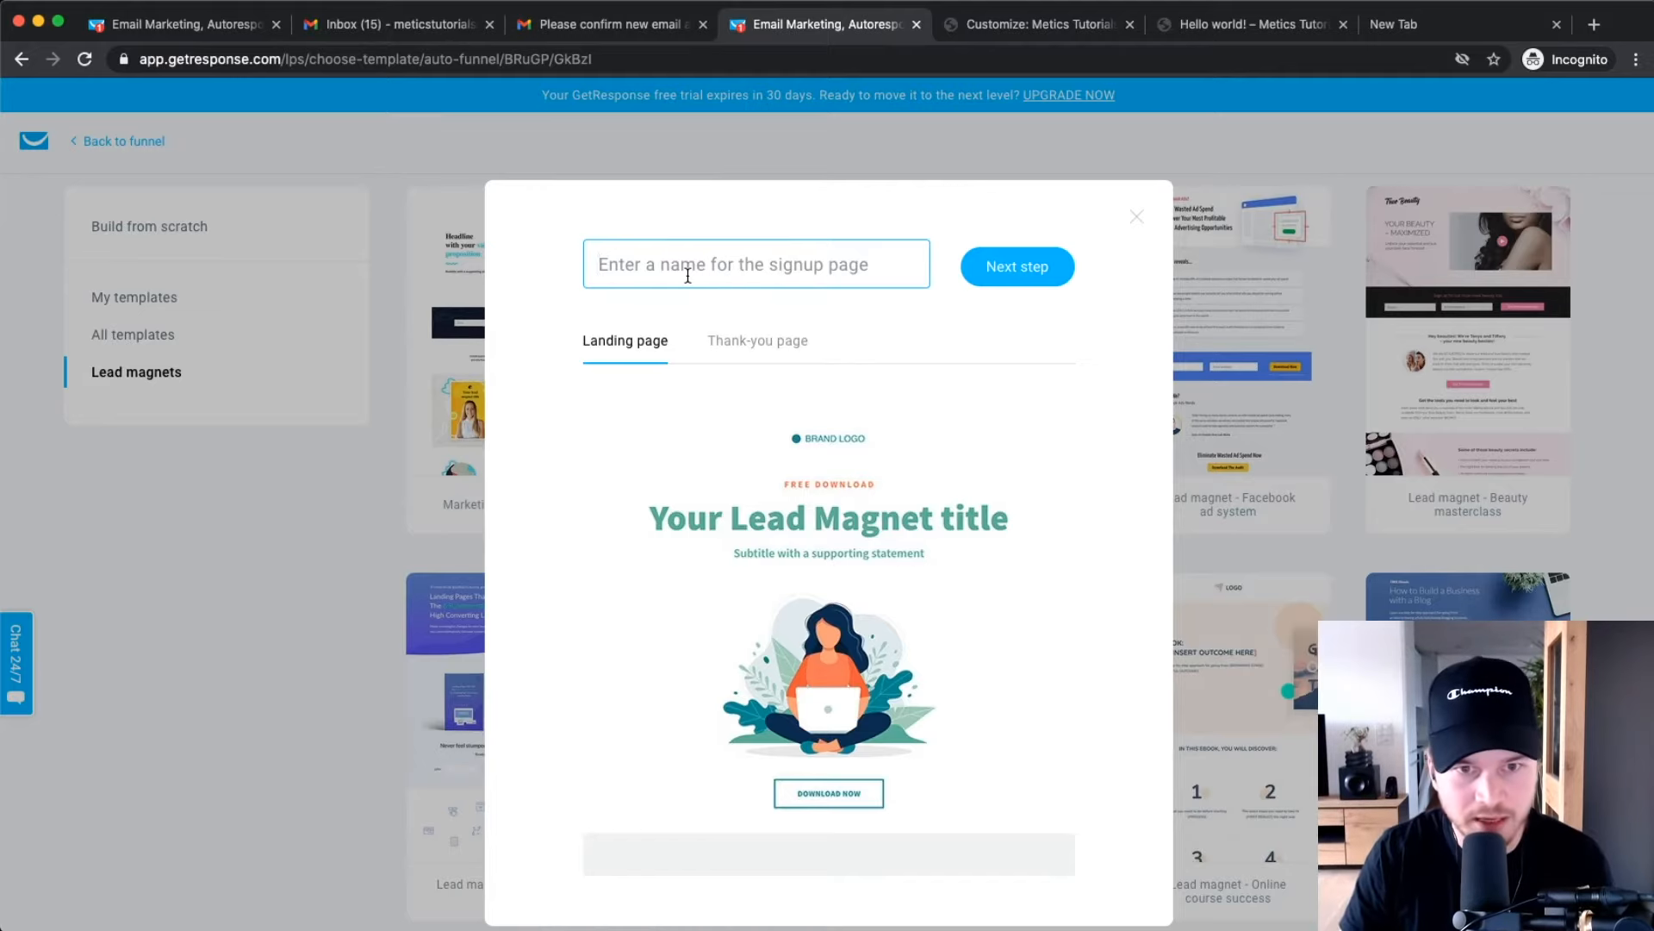
# Name the page 'Youtube Checklist Landing Page', correcting the typo.
pyautogui.write('Youtube ')
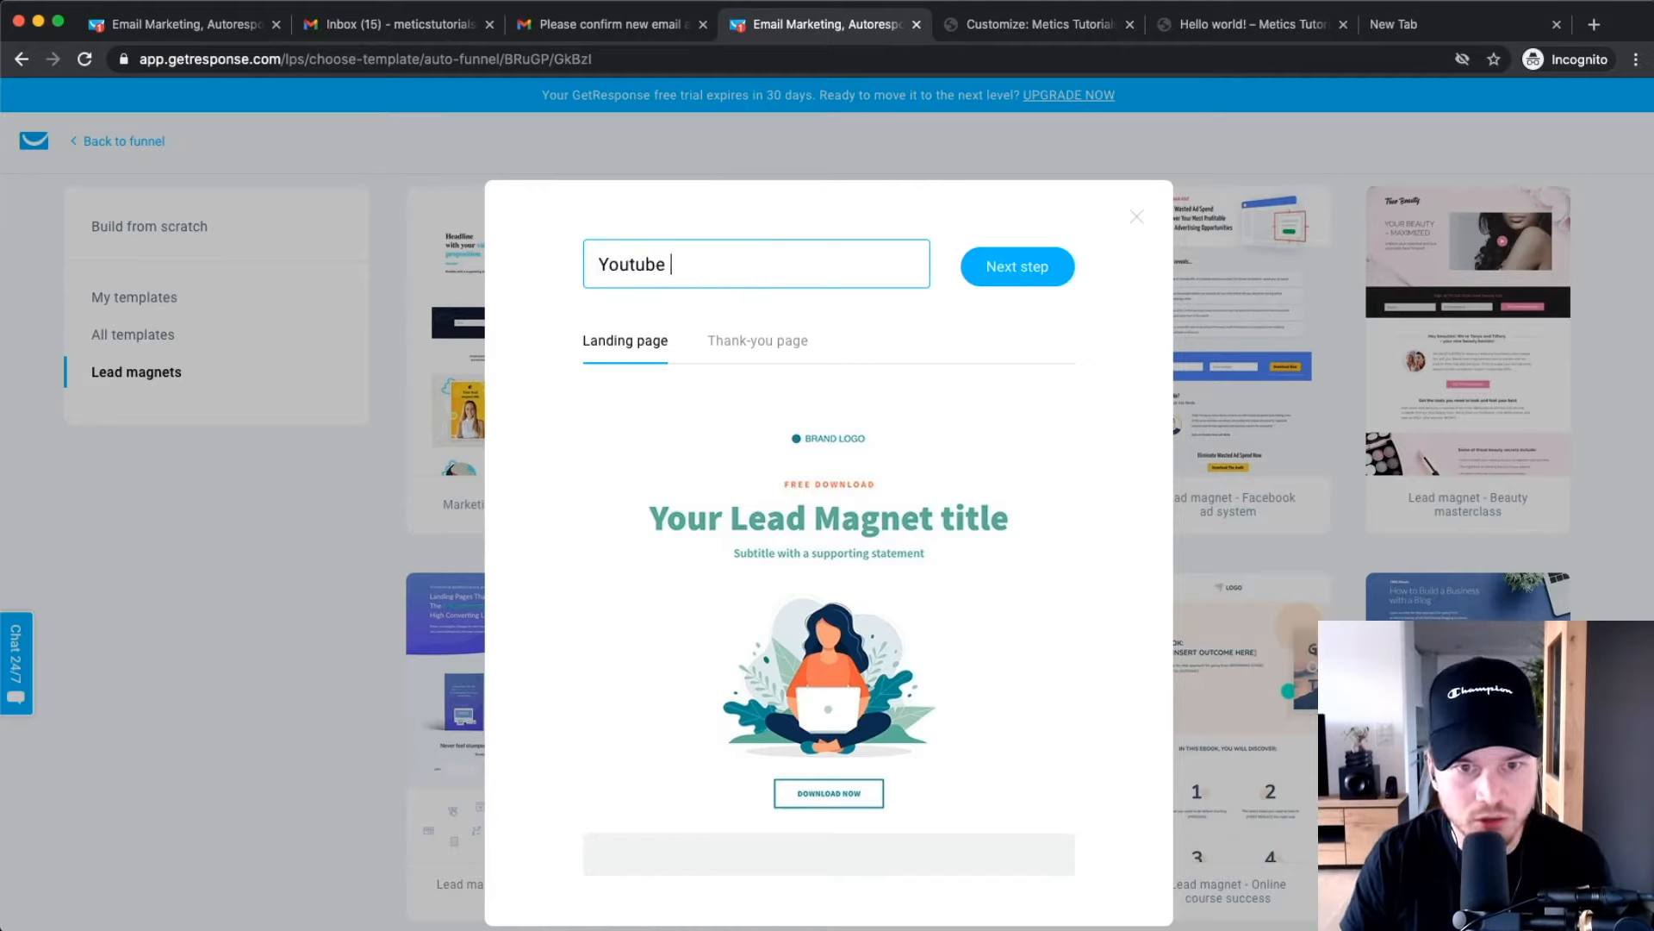
pyautogui.write('Checklist Landing Page')
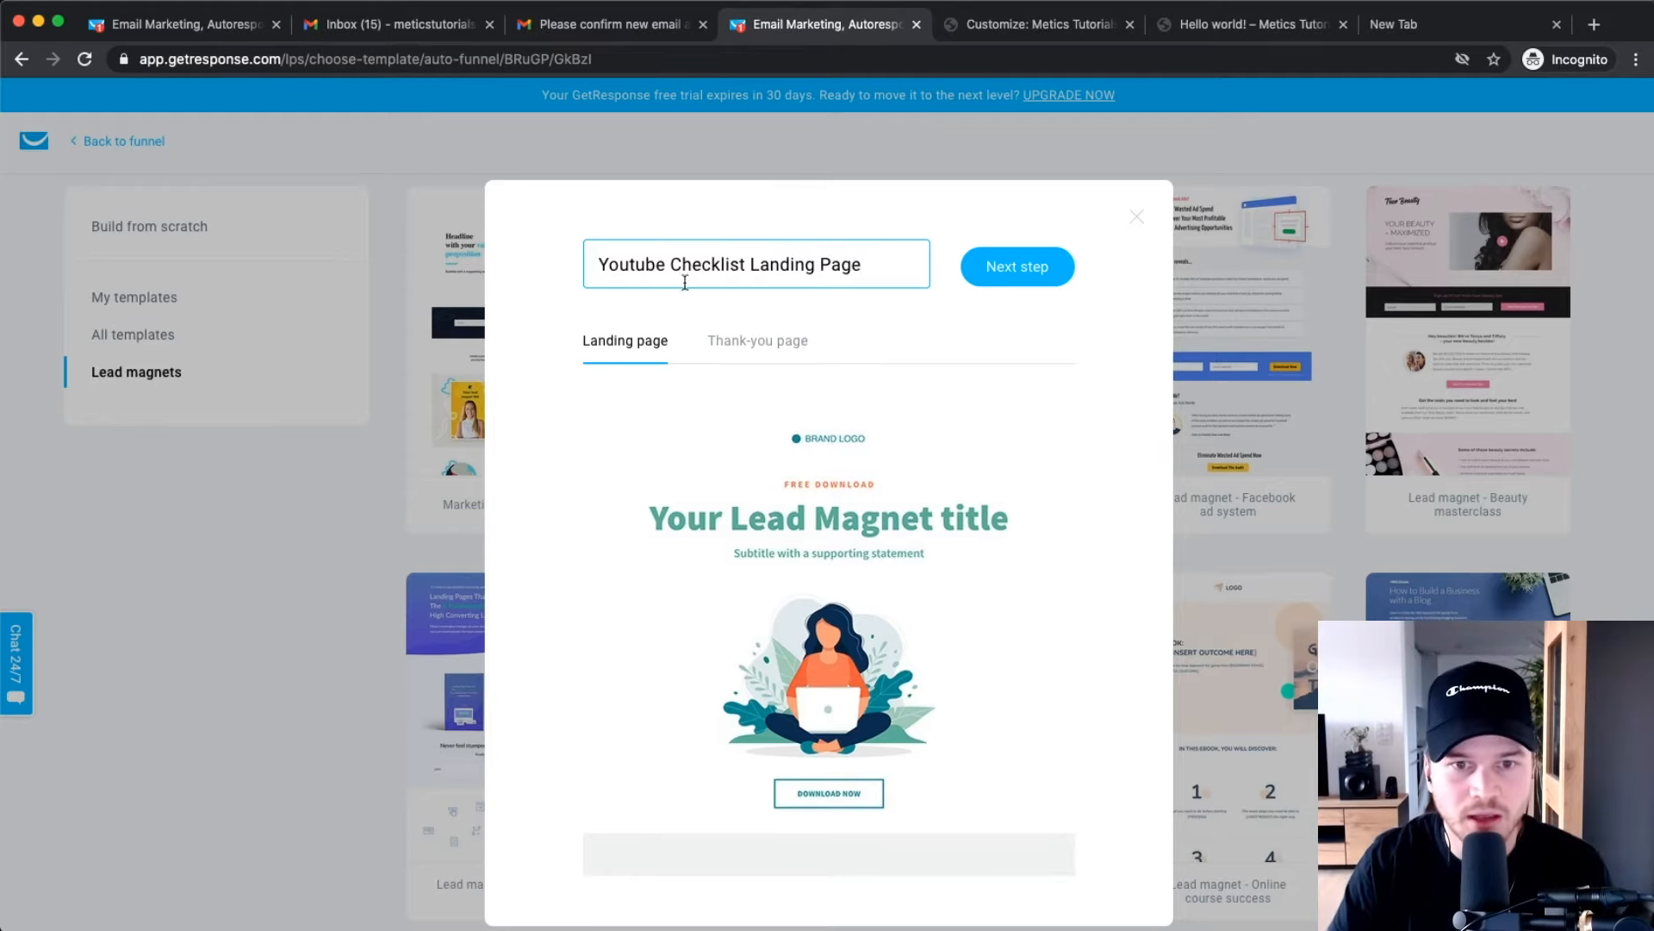
# Preview the template's thank-you and landing pages, then create the landing page from it.
pyautogui.click(745, 352)
pyautogui.scroll(-3, 810, 512)
pyautogui.scroll(3, 842, 528)
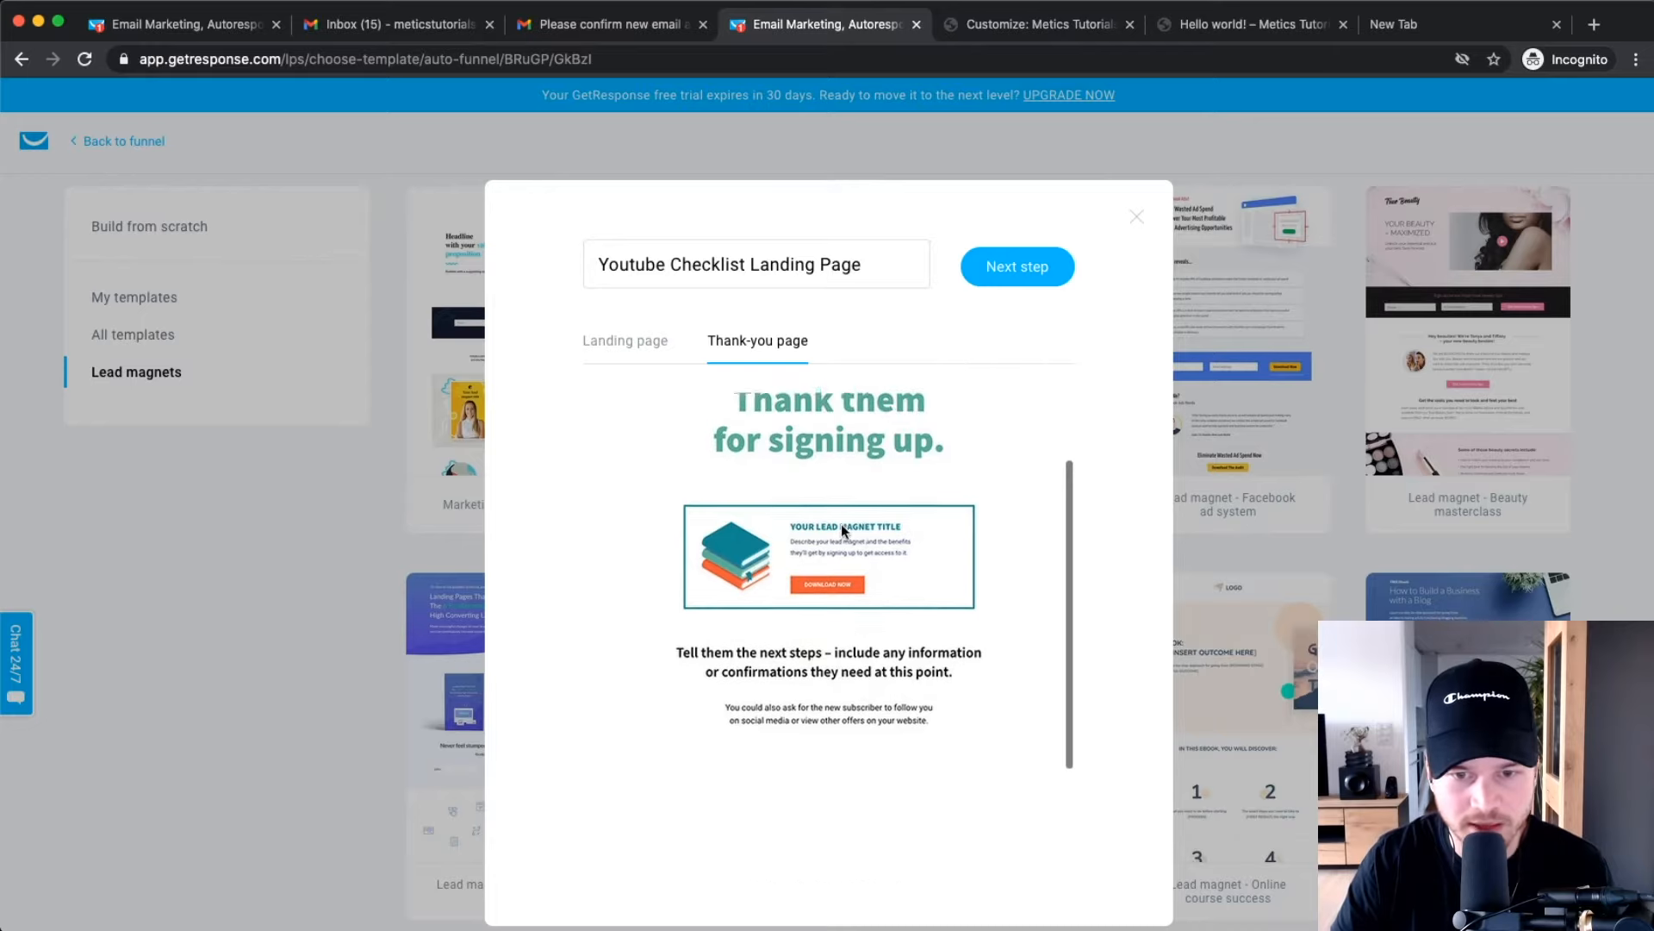
pyautogui.click(677, 361)
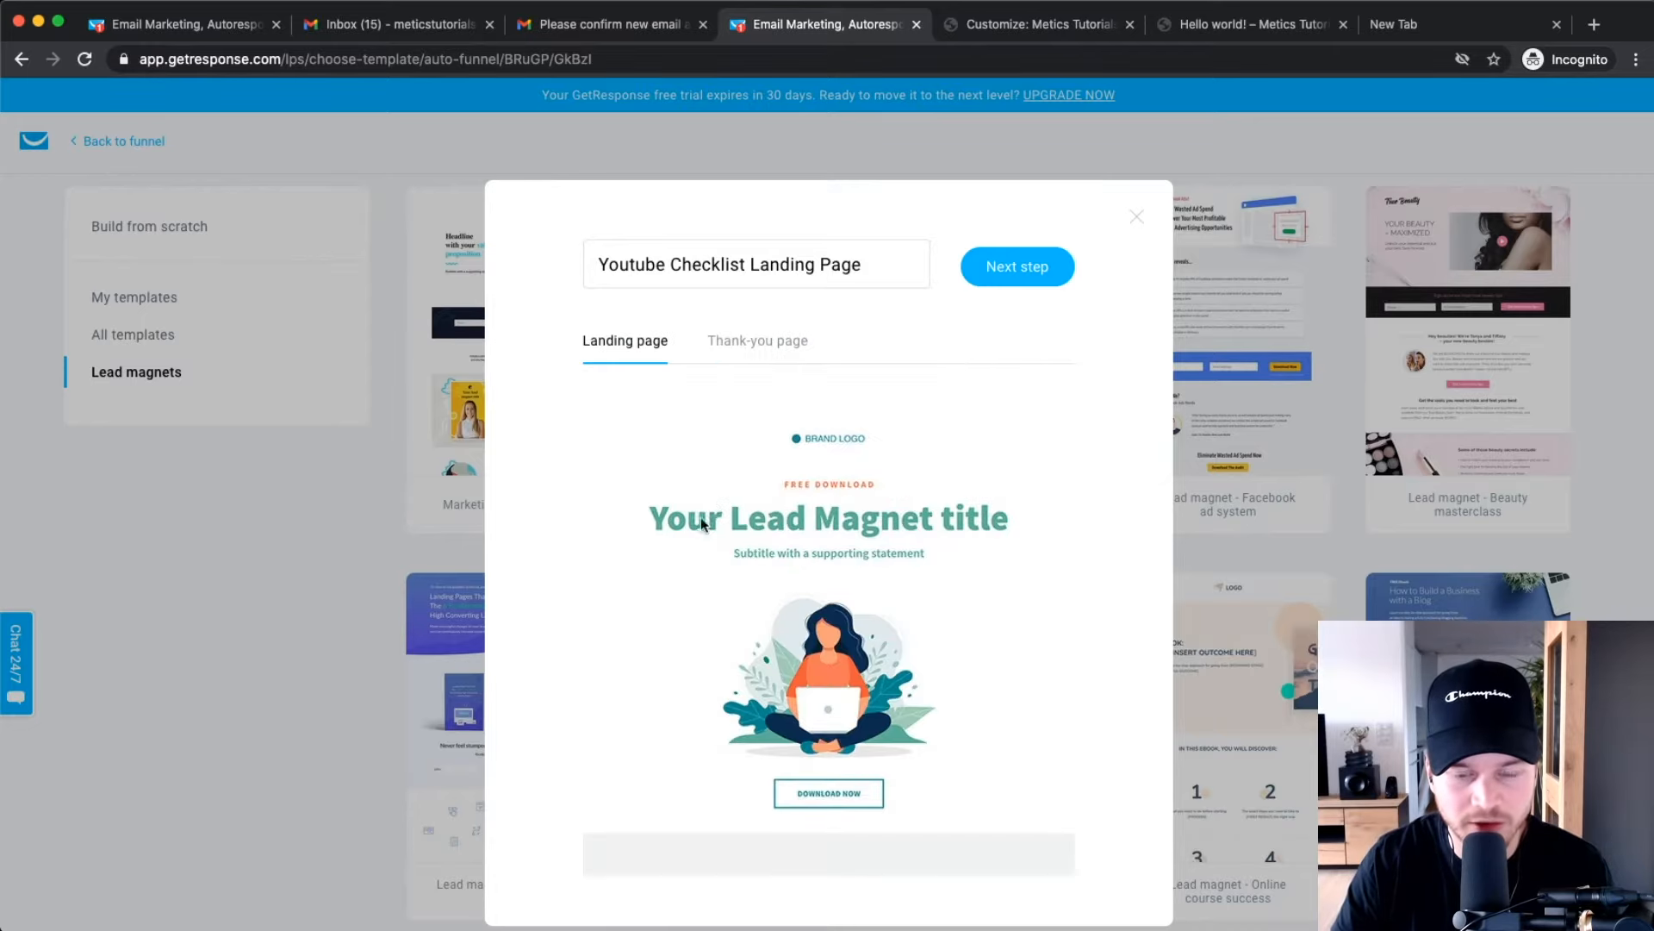
pyautogui.scroll(-3, 802, 662)
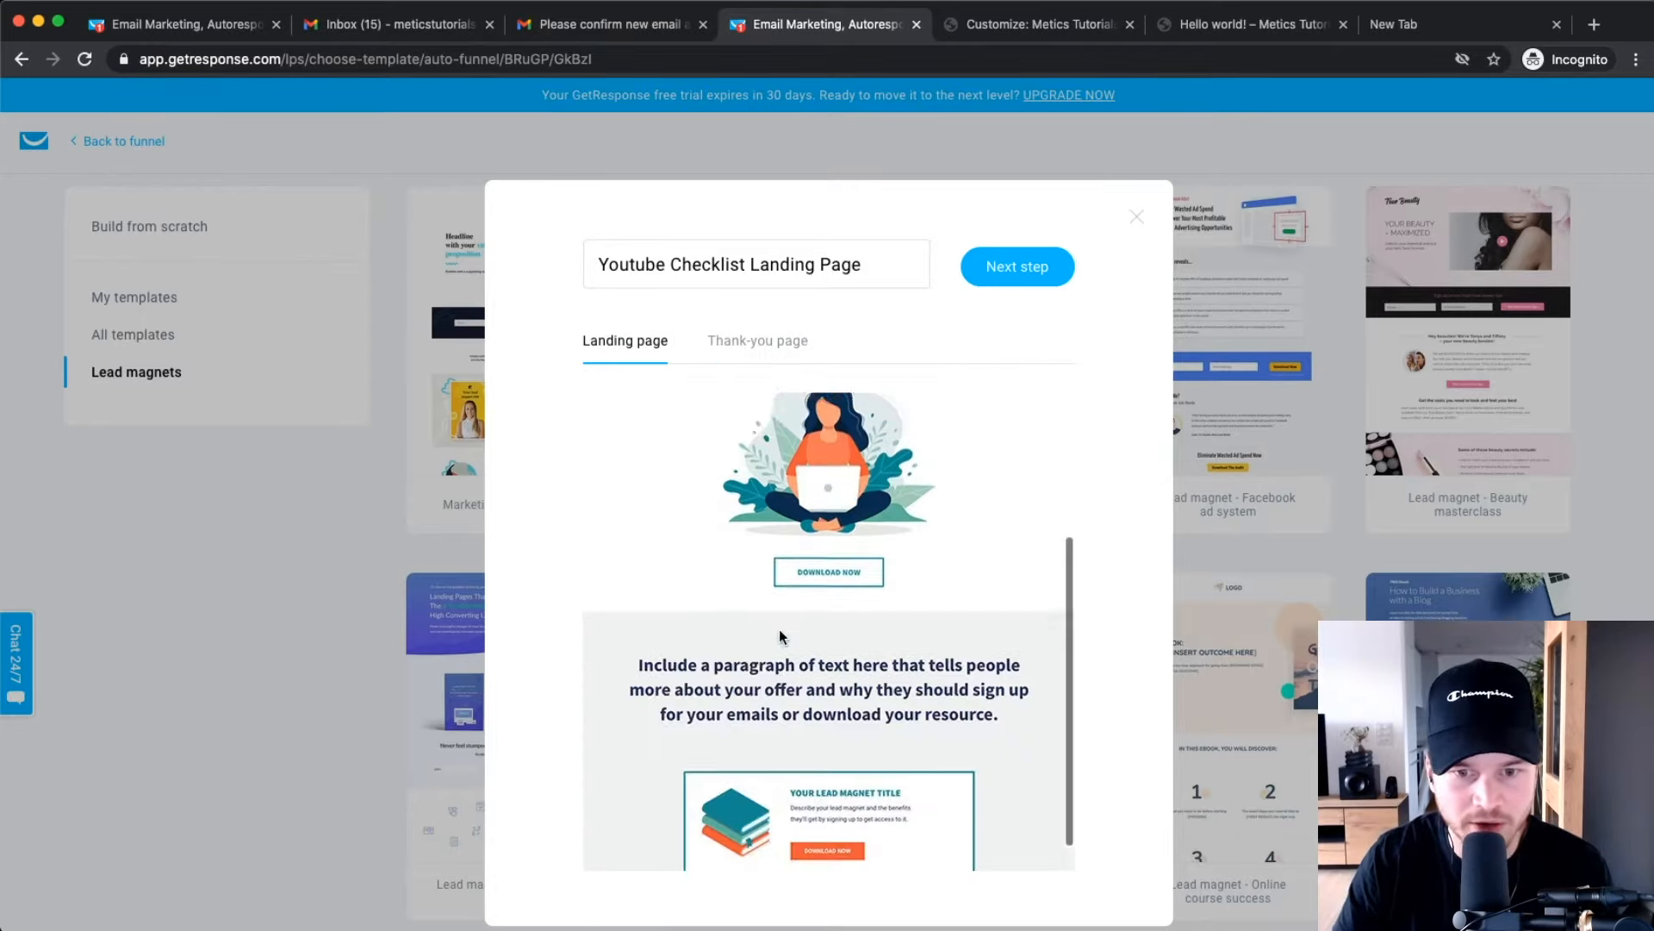
pyautogui.scroll(3, 781, 636)
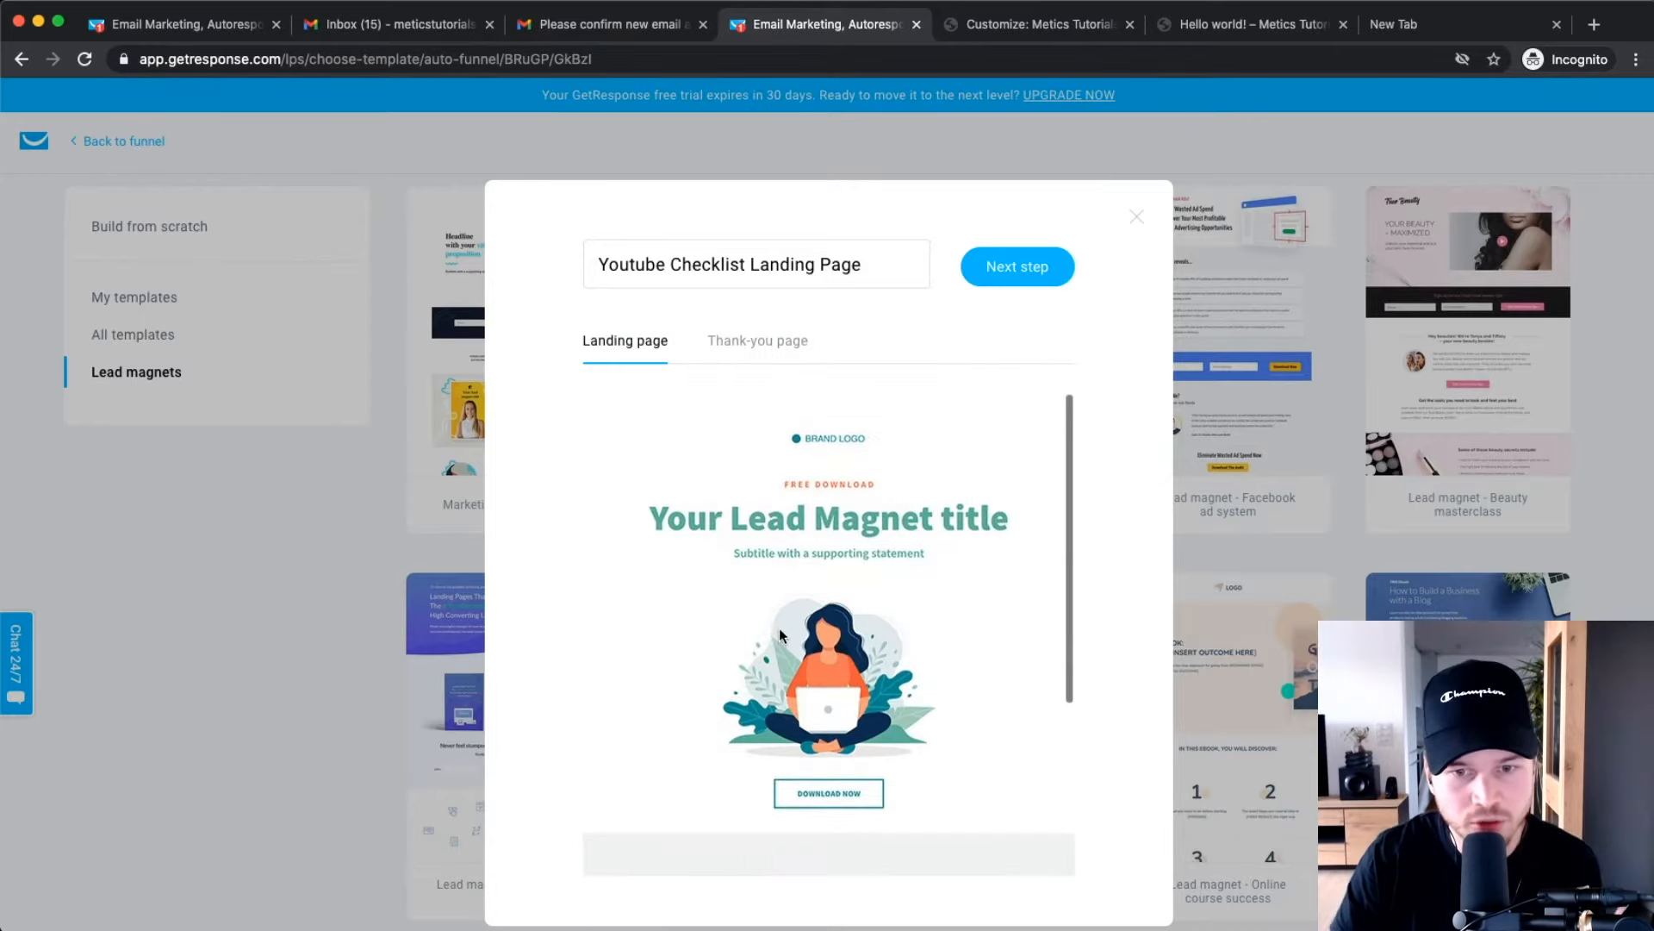
pyautogui.click(995, 267)
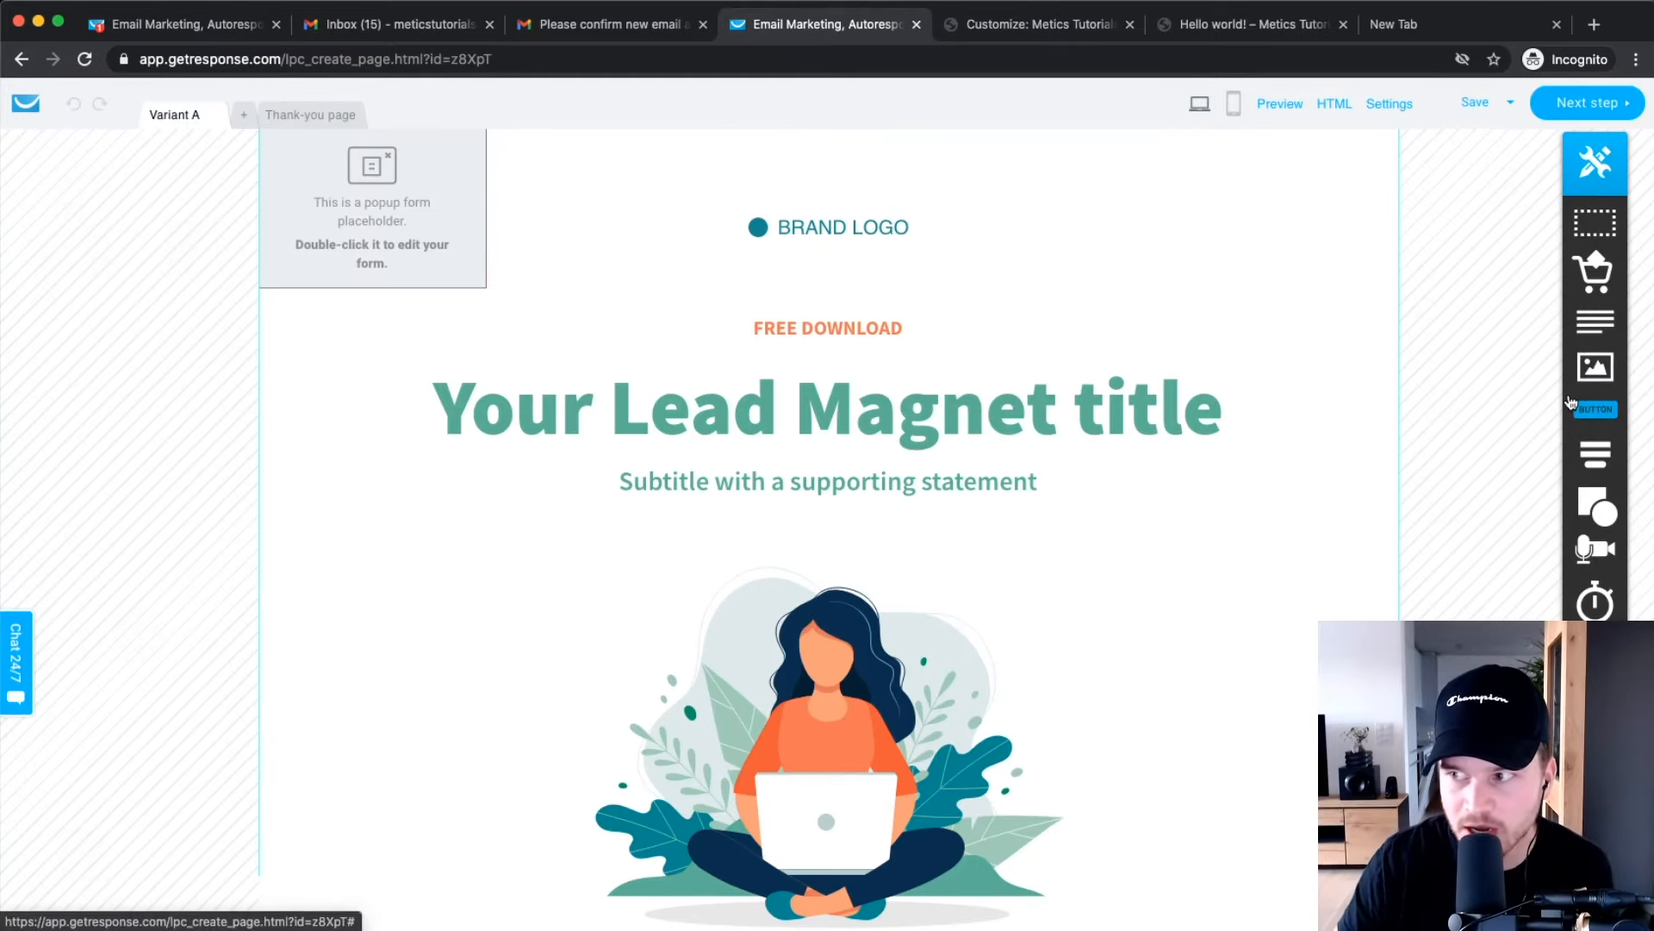
# Add an image block and another element beside the brand logo, then delete both.
pyautogui.moveTo(1568, 355); pyautogui.dragTo(984, 314)
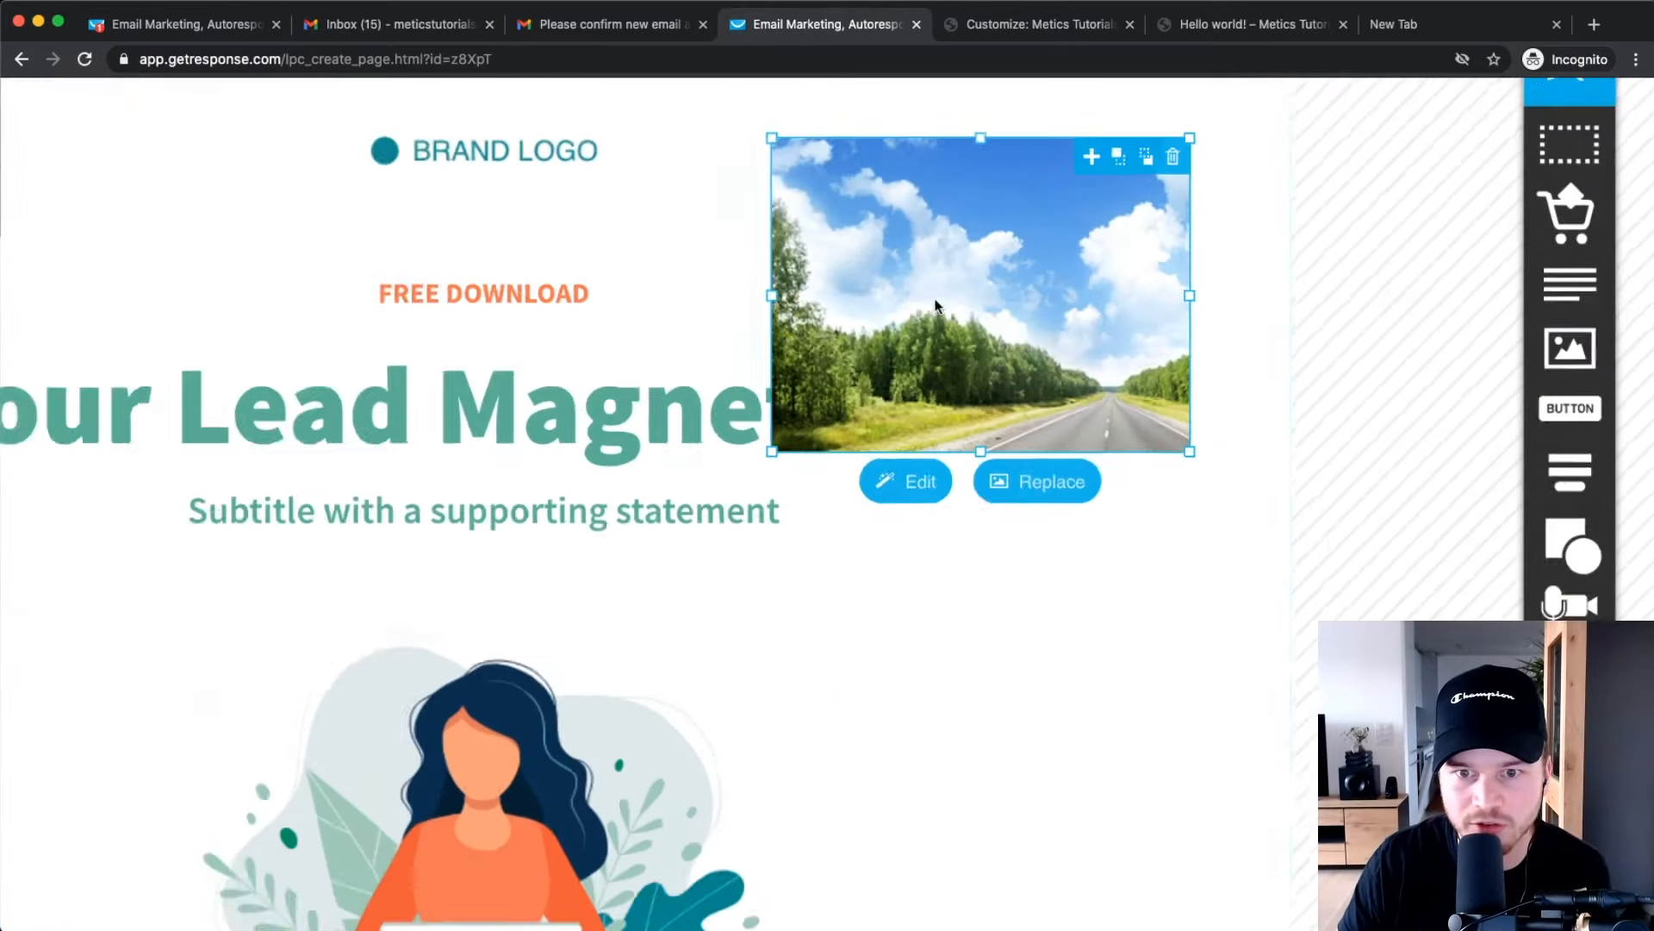
pyautogui.click(1315, 232)
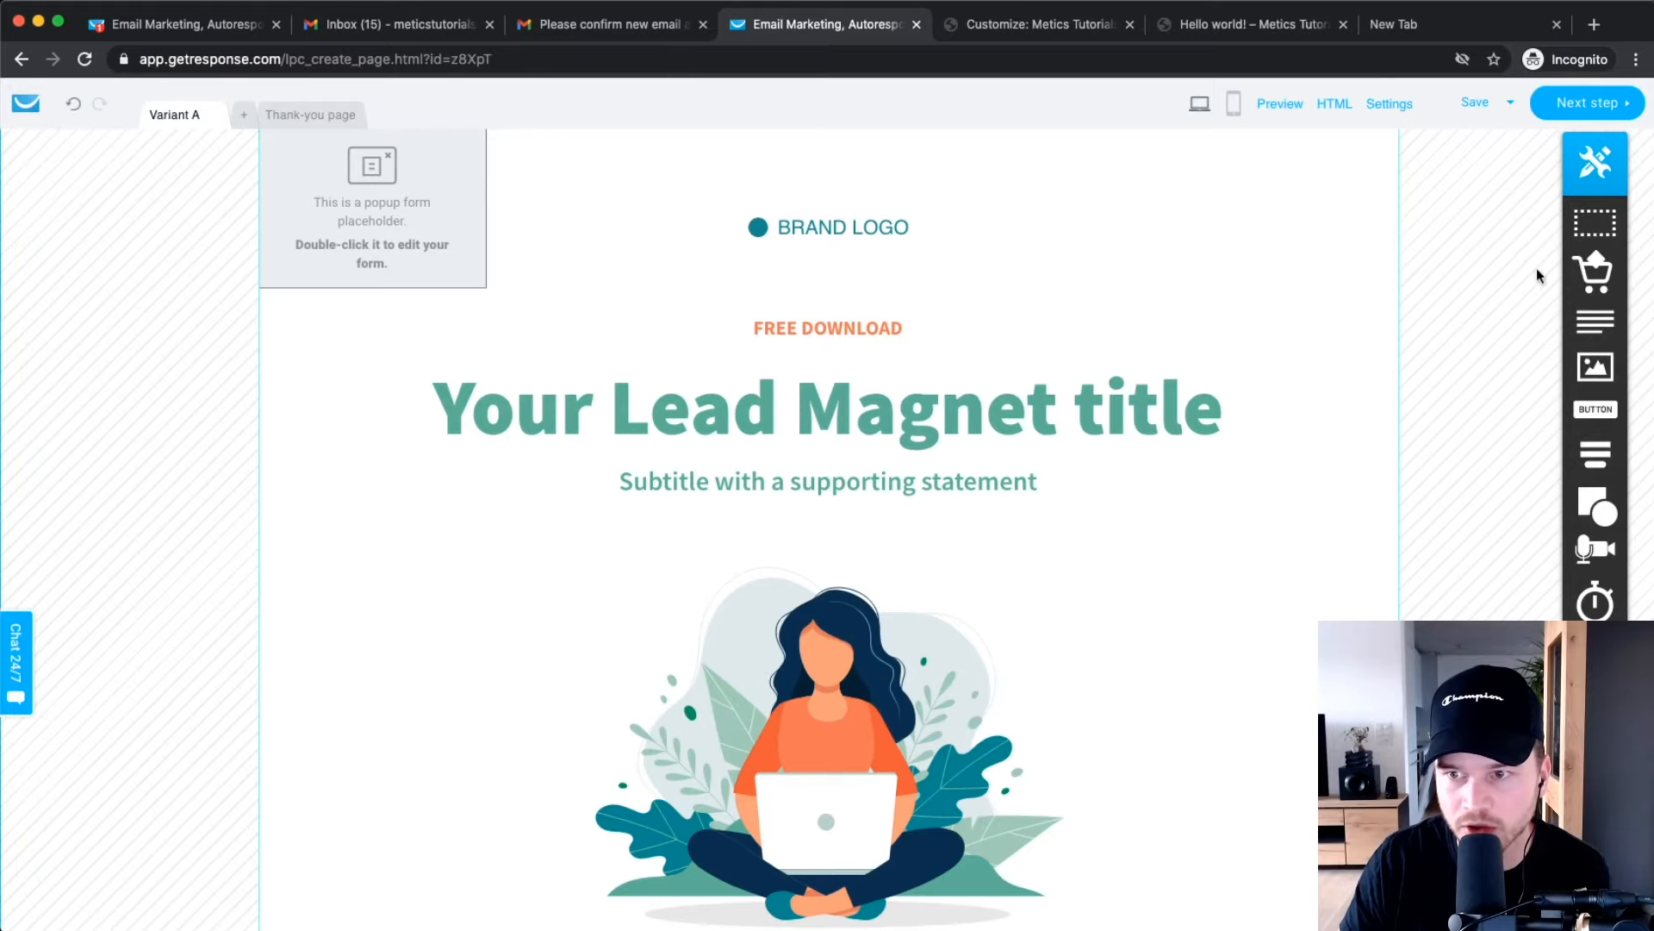
pyautogui.moveTo(1604, 523)
pyautogui.moveTo(1596, 409); pyautogui.dragTo(1052, 264)
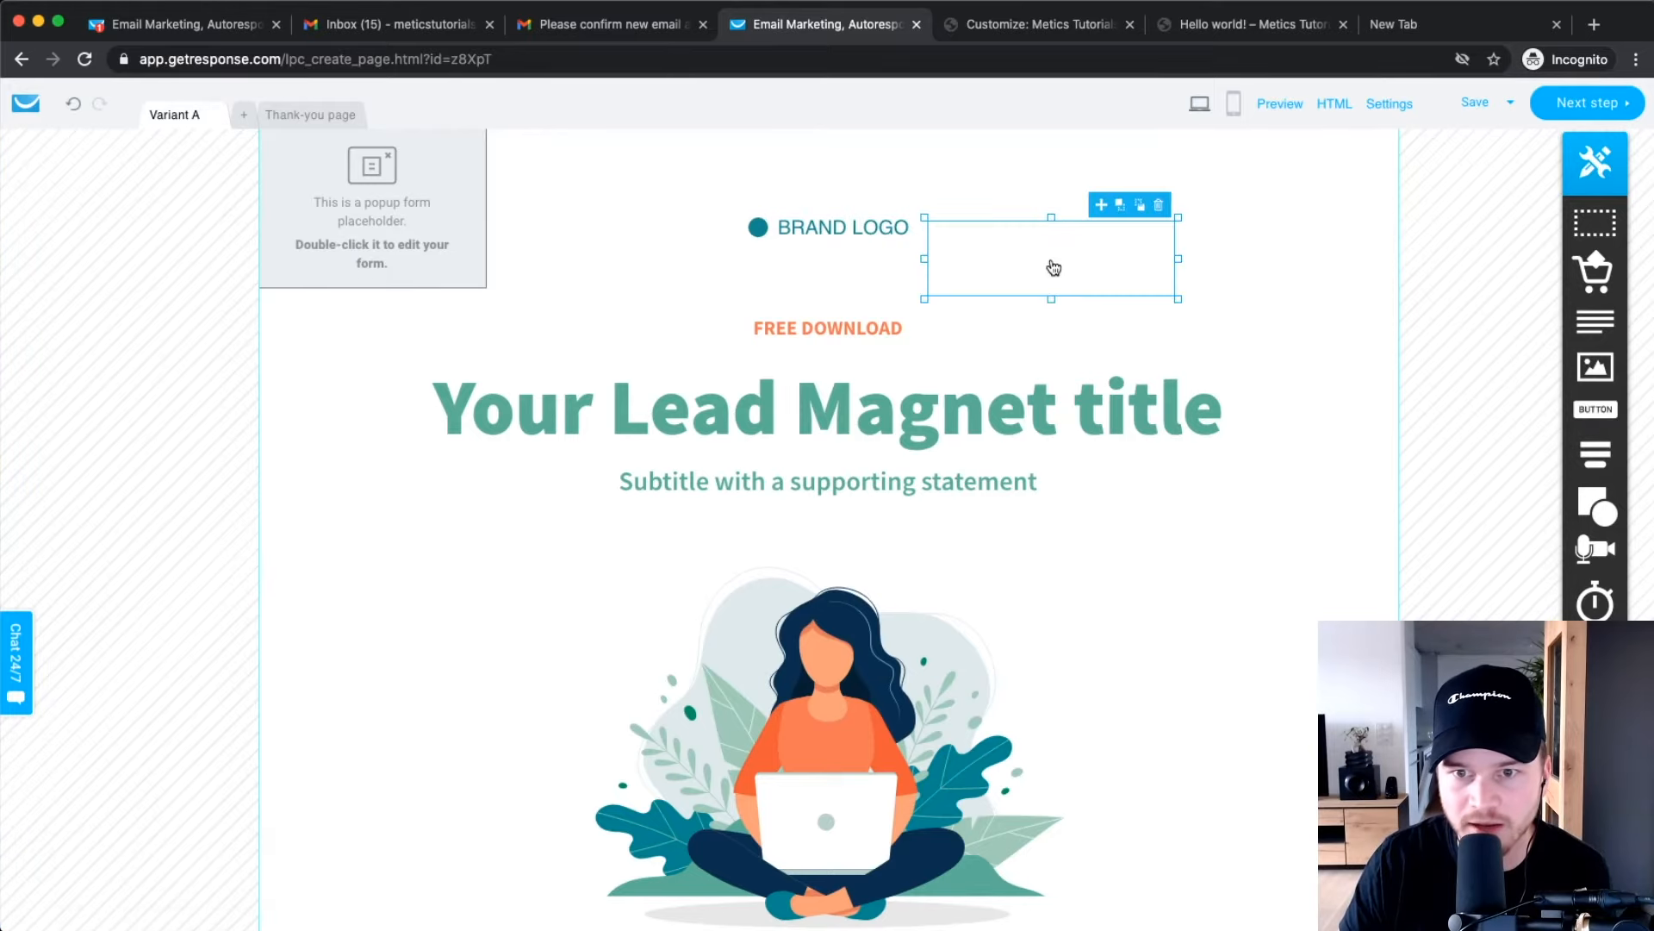
pyautogui.click(1161, 206)
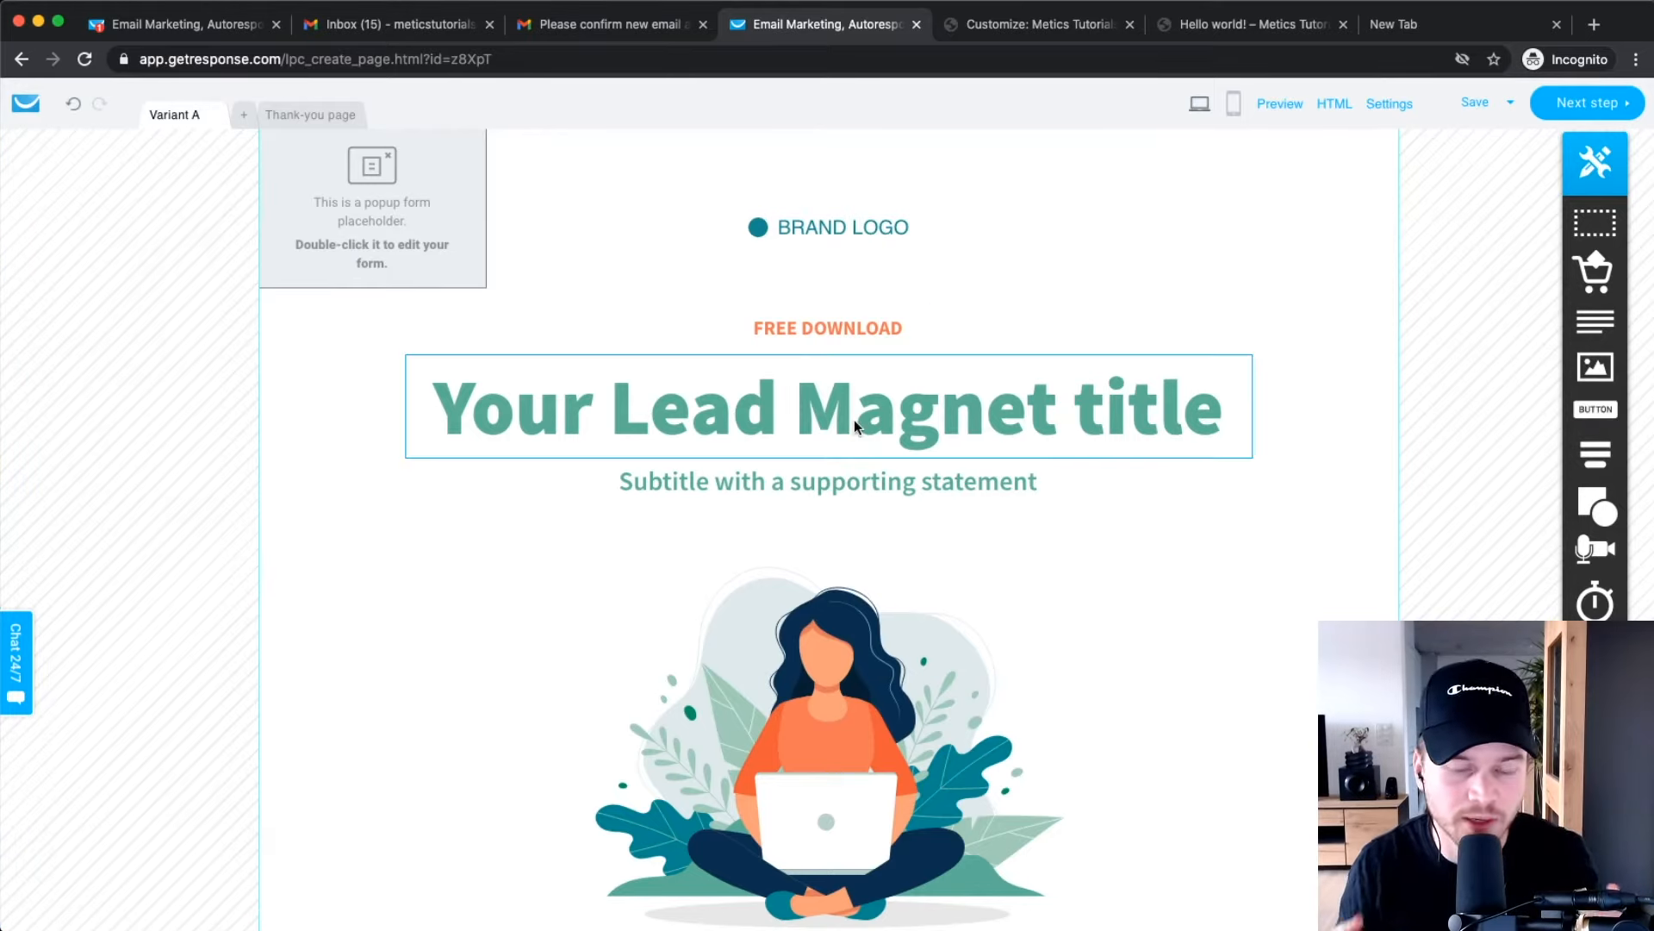
# Scroll through the template page and select the 'Your Lead Magnet title' headline.
pyautogui.scroll(-5, 855, 420)
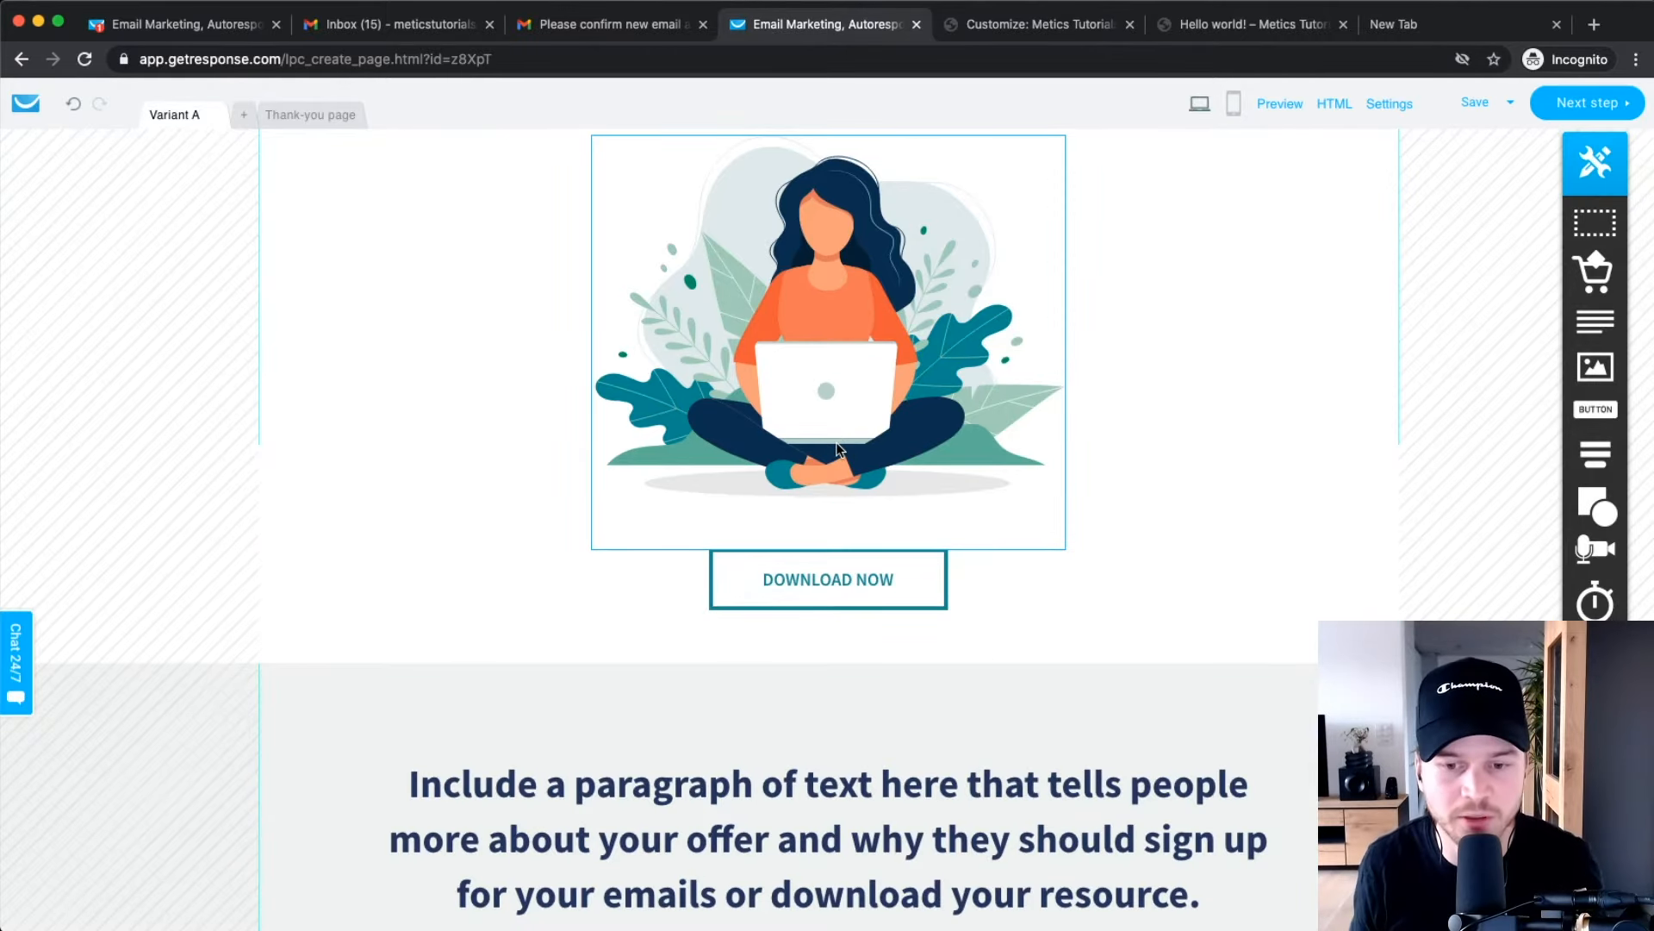
pyautogui.scroll(-5, 1057, 561)
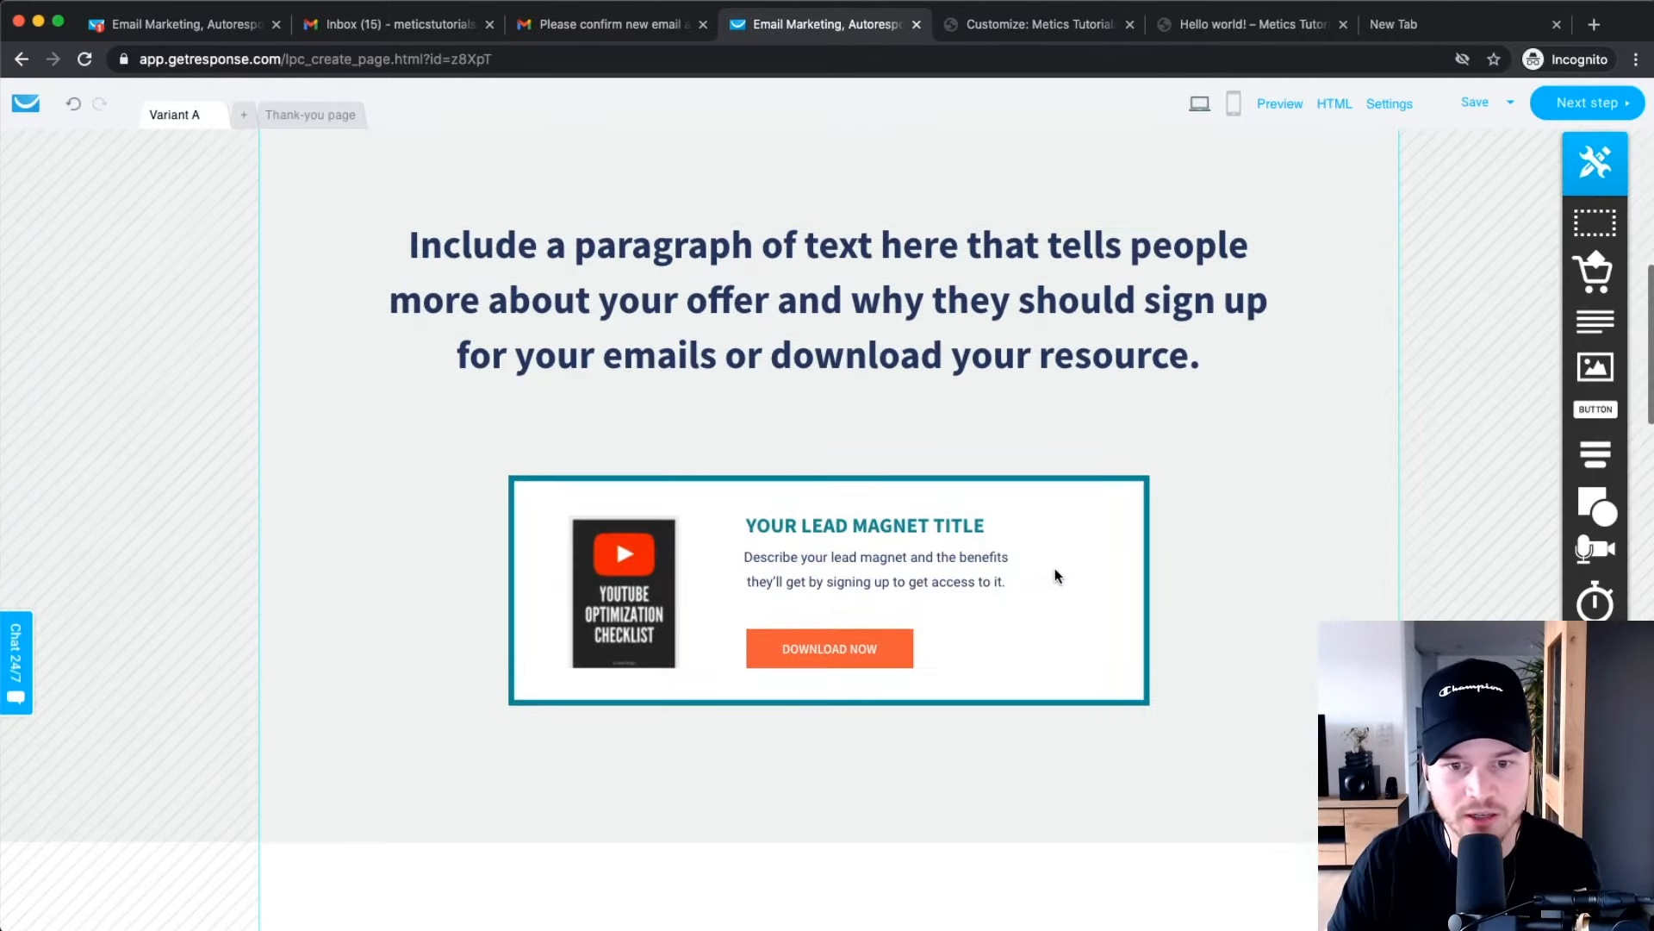
pyautogui.scroll(8, 1054, 567)
pyautogui.scroll(3, 1056, 573)
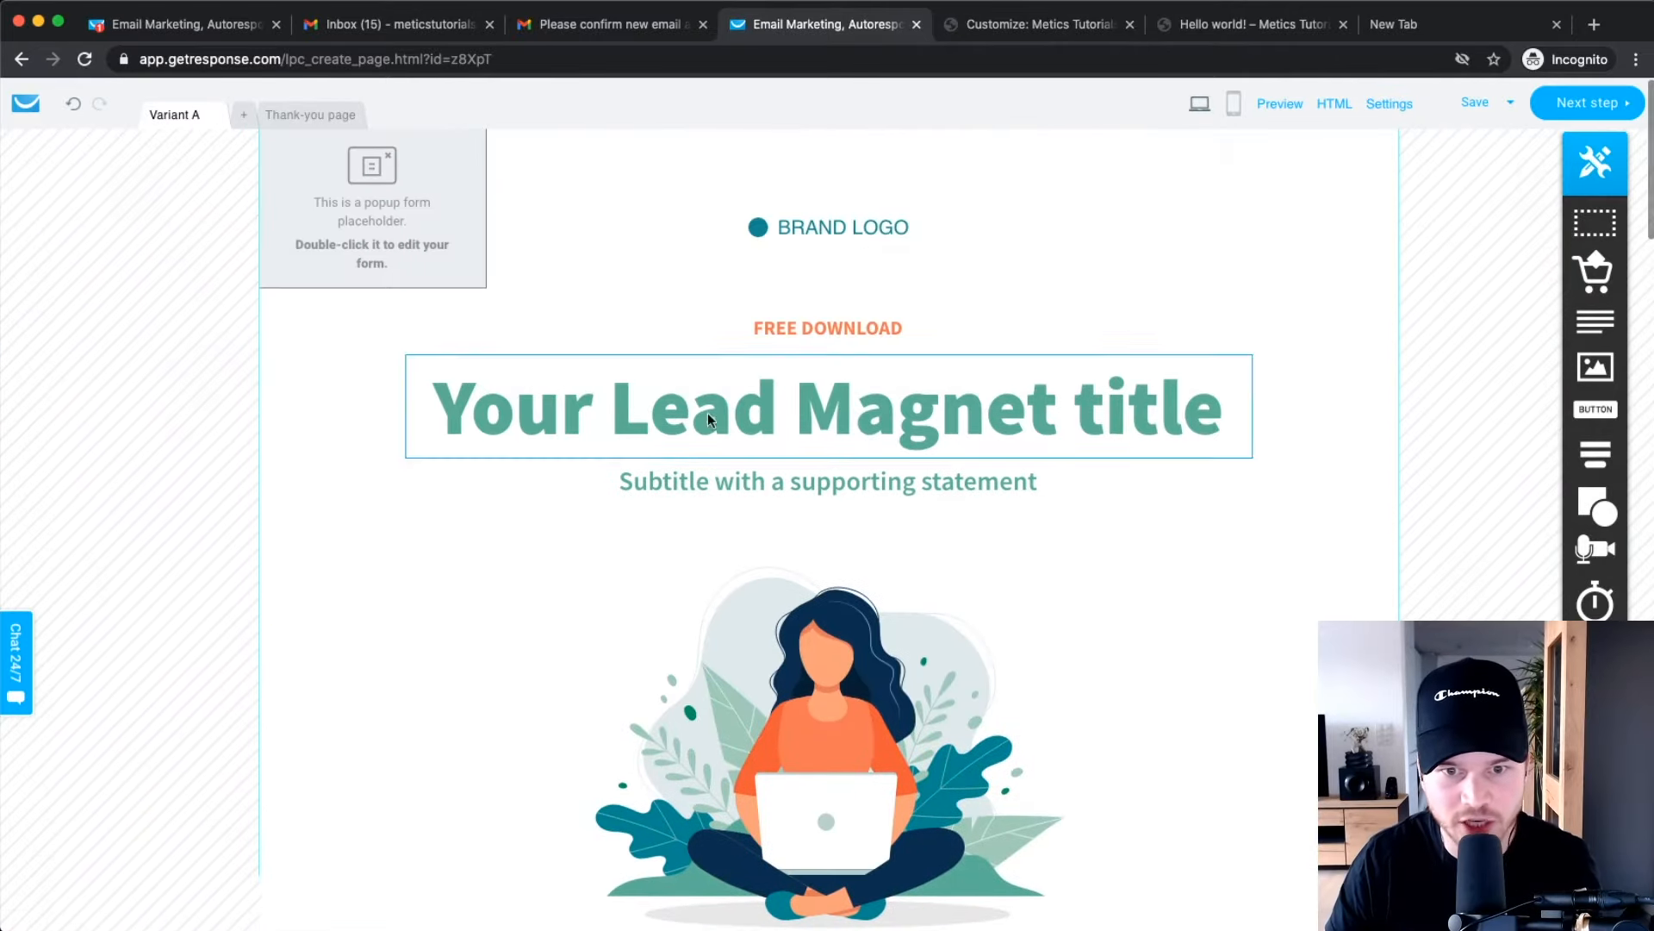
pyautogui.click(793, 421)
# Change the headline text to 'Get my free Youtube Checklist'.
pyautogui.doubleClick(793, 421)
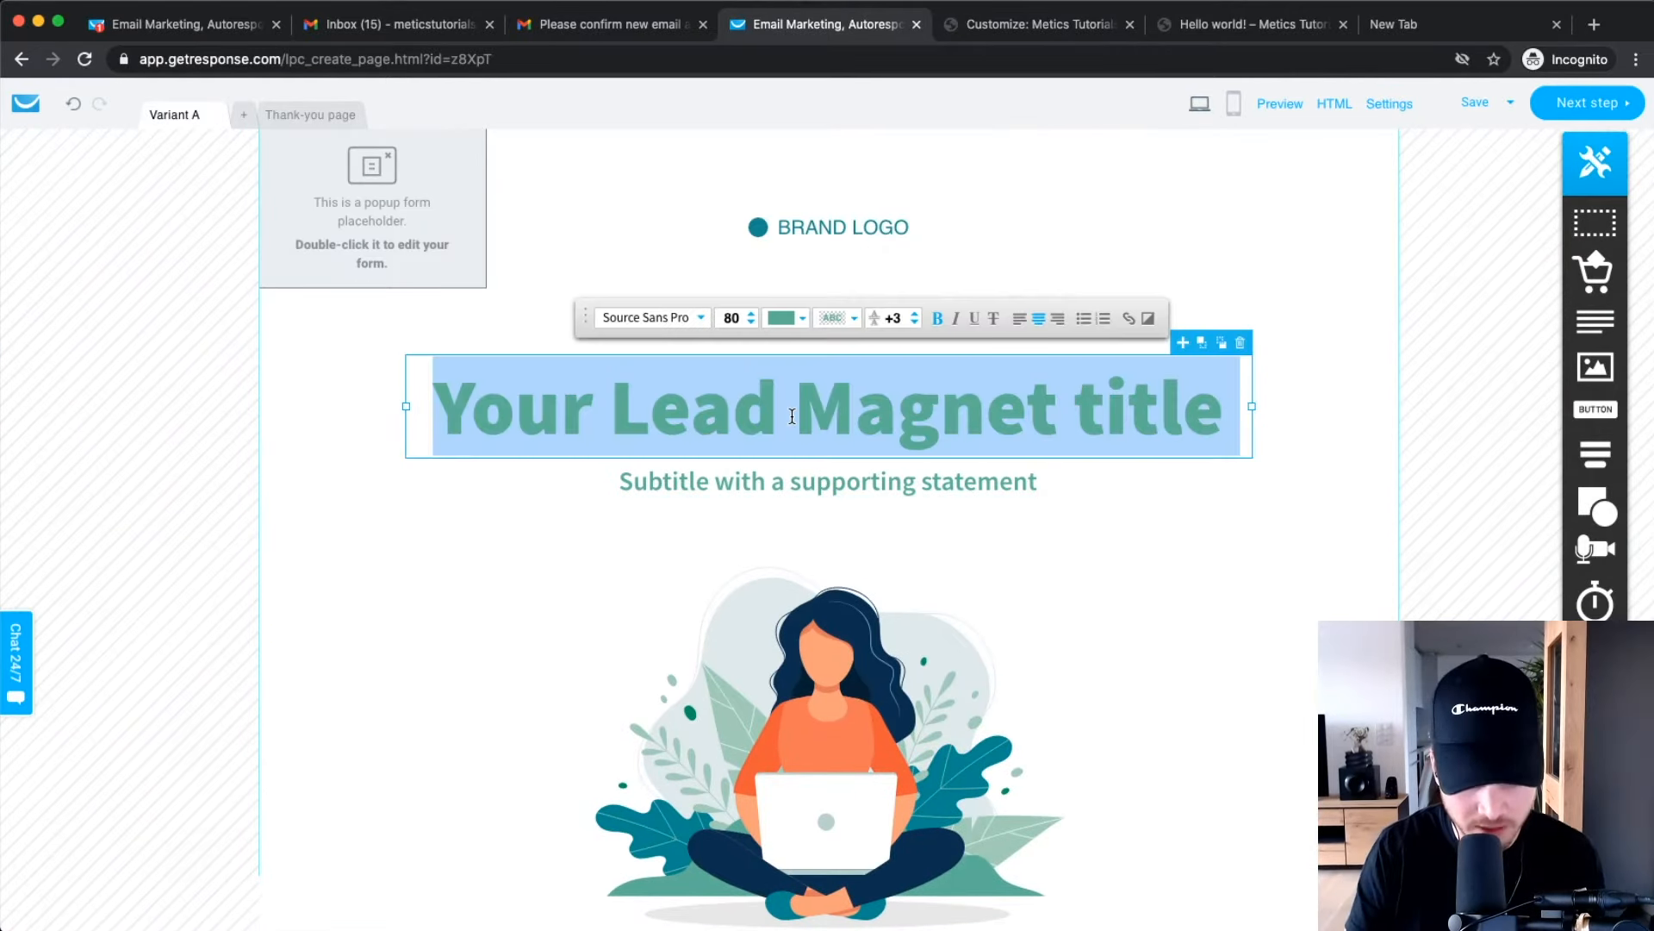
pyautogui.write('Lea')
pyautogui.press('BackSpace')
pyautogui.press('BackSpace')
pyautogui.press('BackSpace')
pyautogui.write('Get my free Youtube Checklist')
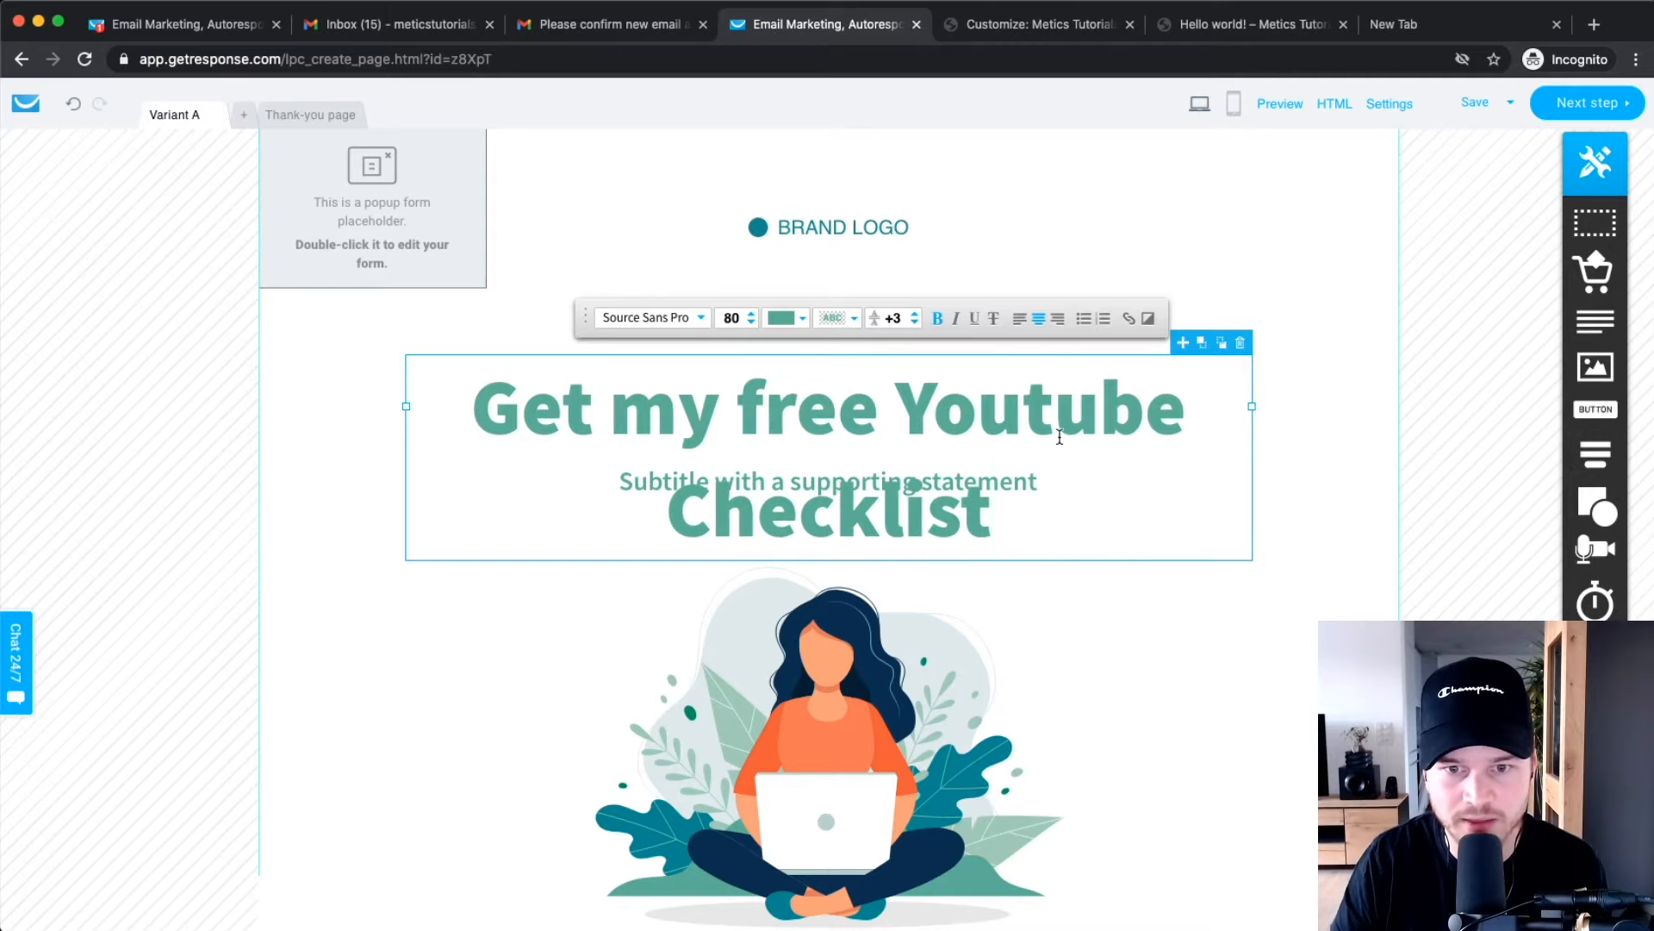
pyautogui.click(1306, 379)
# Delete the FREE DOWNLOAD label and recentre the heading under the brand logo.
pyautogui.click(860, 326)
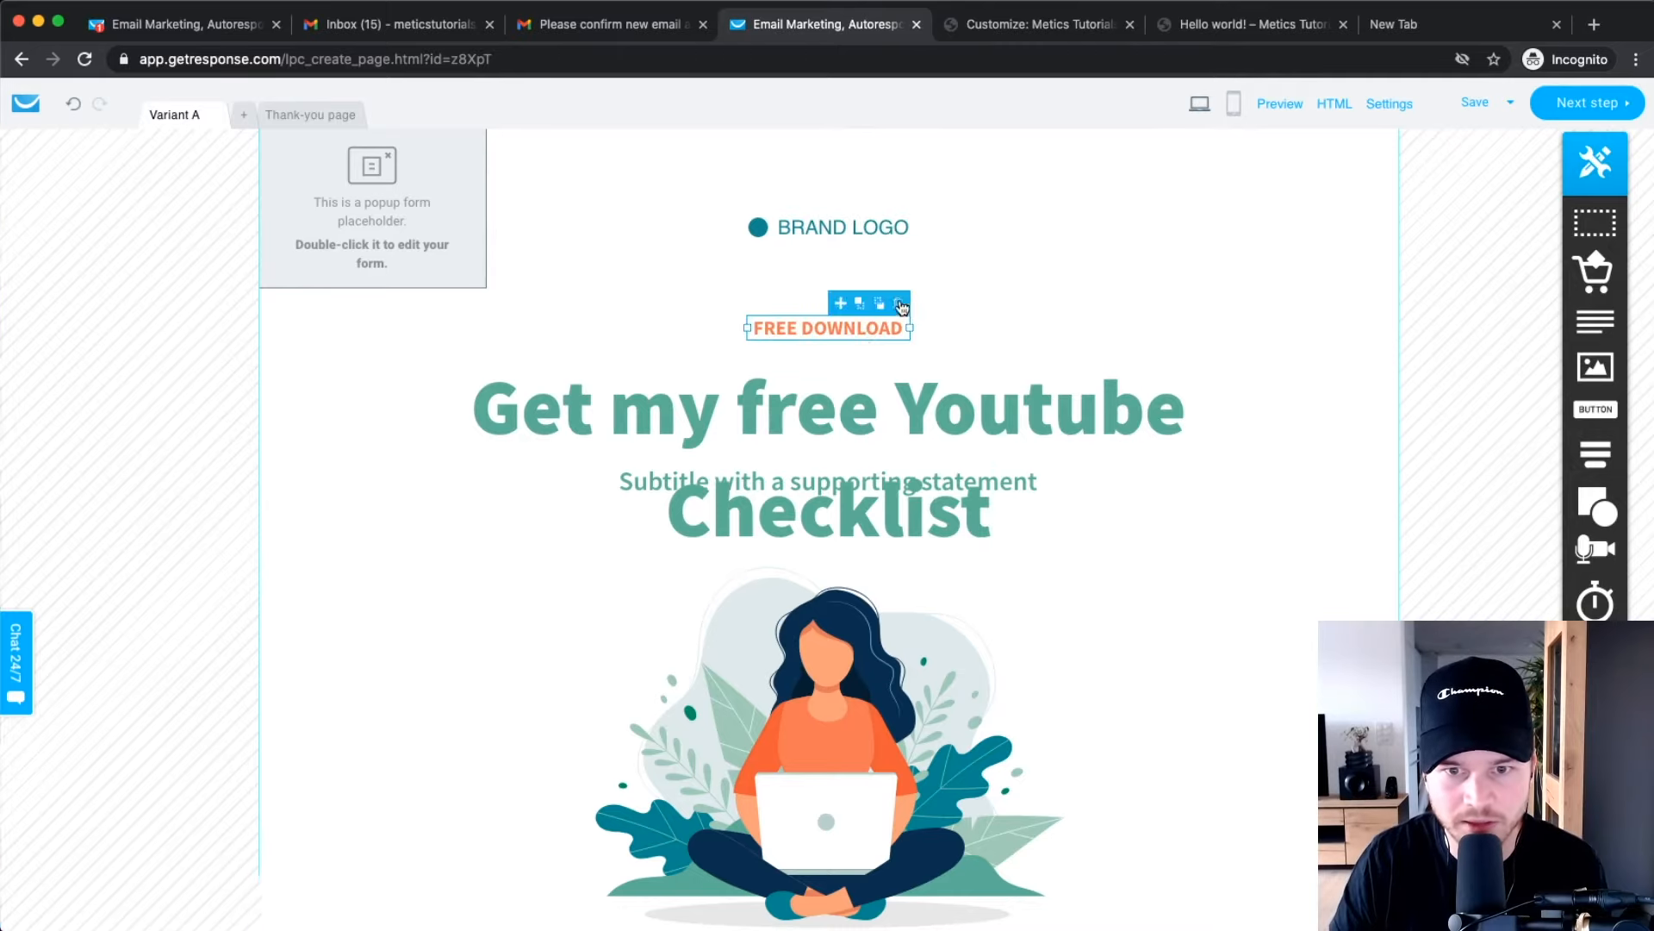
pyautogui.click(900, 300)
pyautogui.moveTo(918, 288); pyautogui.dragTo(911, 300)
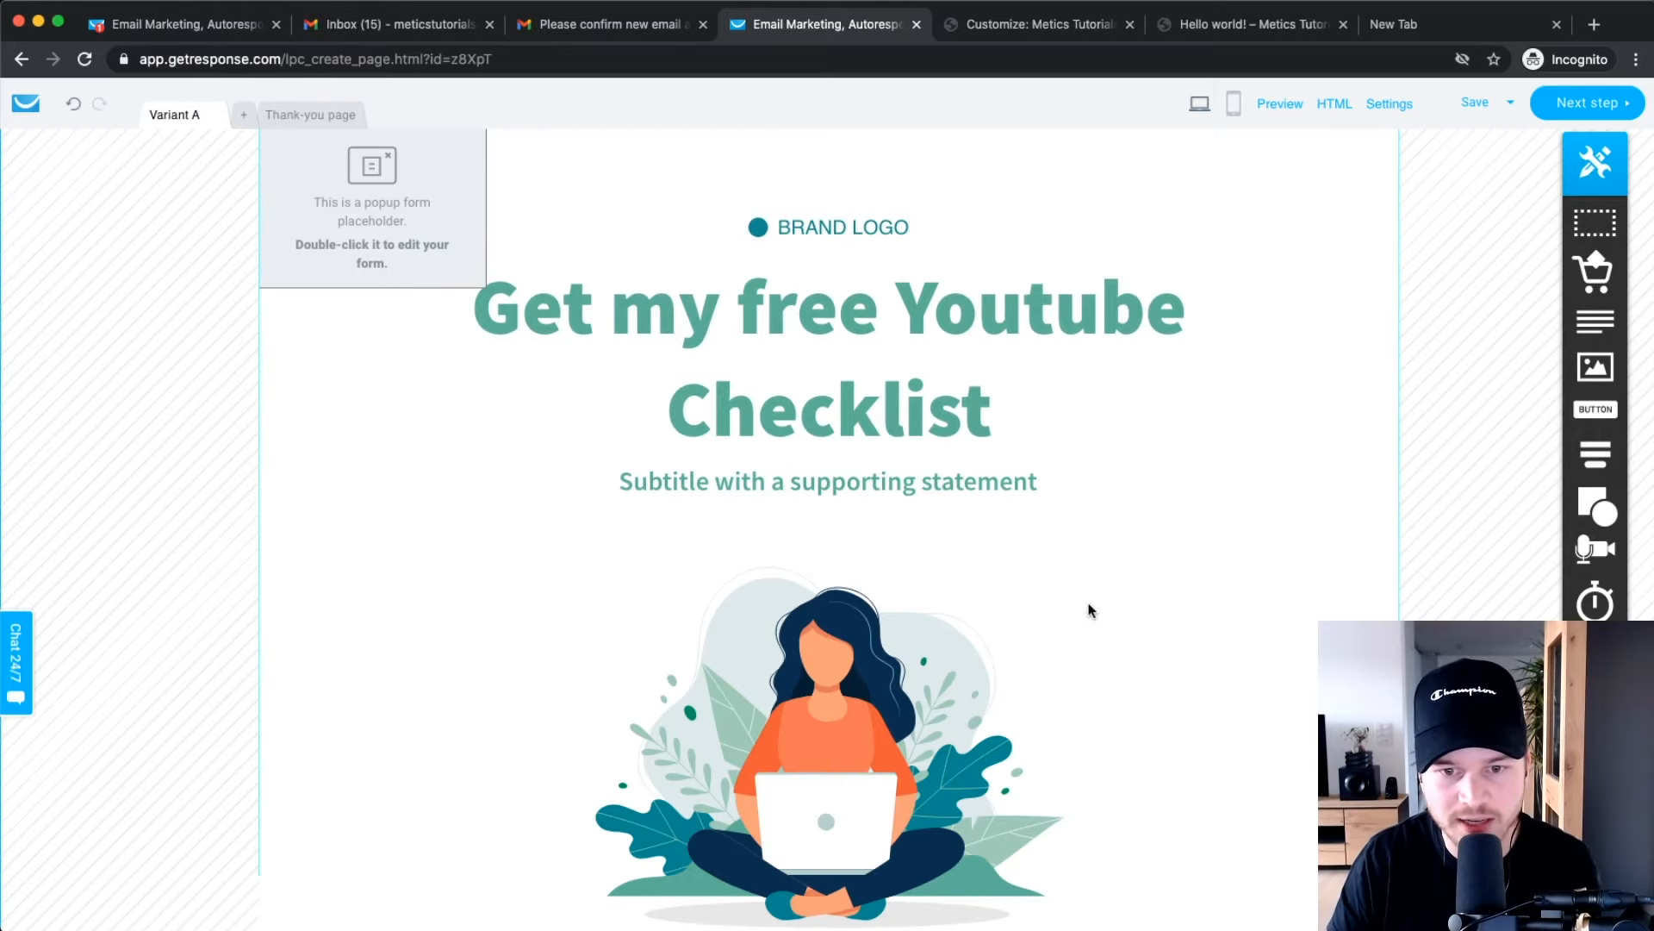
pyautogui.scroll(-2, 1088, 610)
pyautogui.click(725, 572)
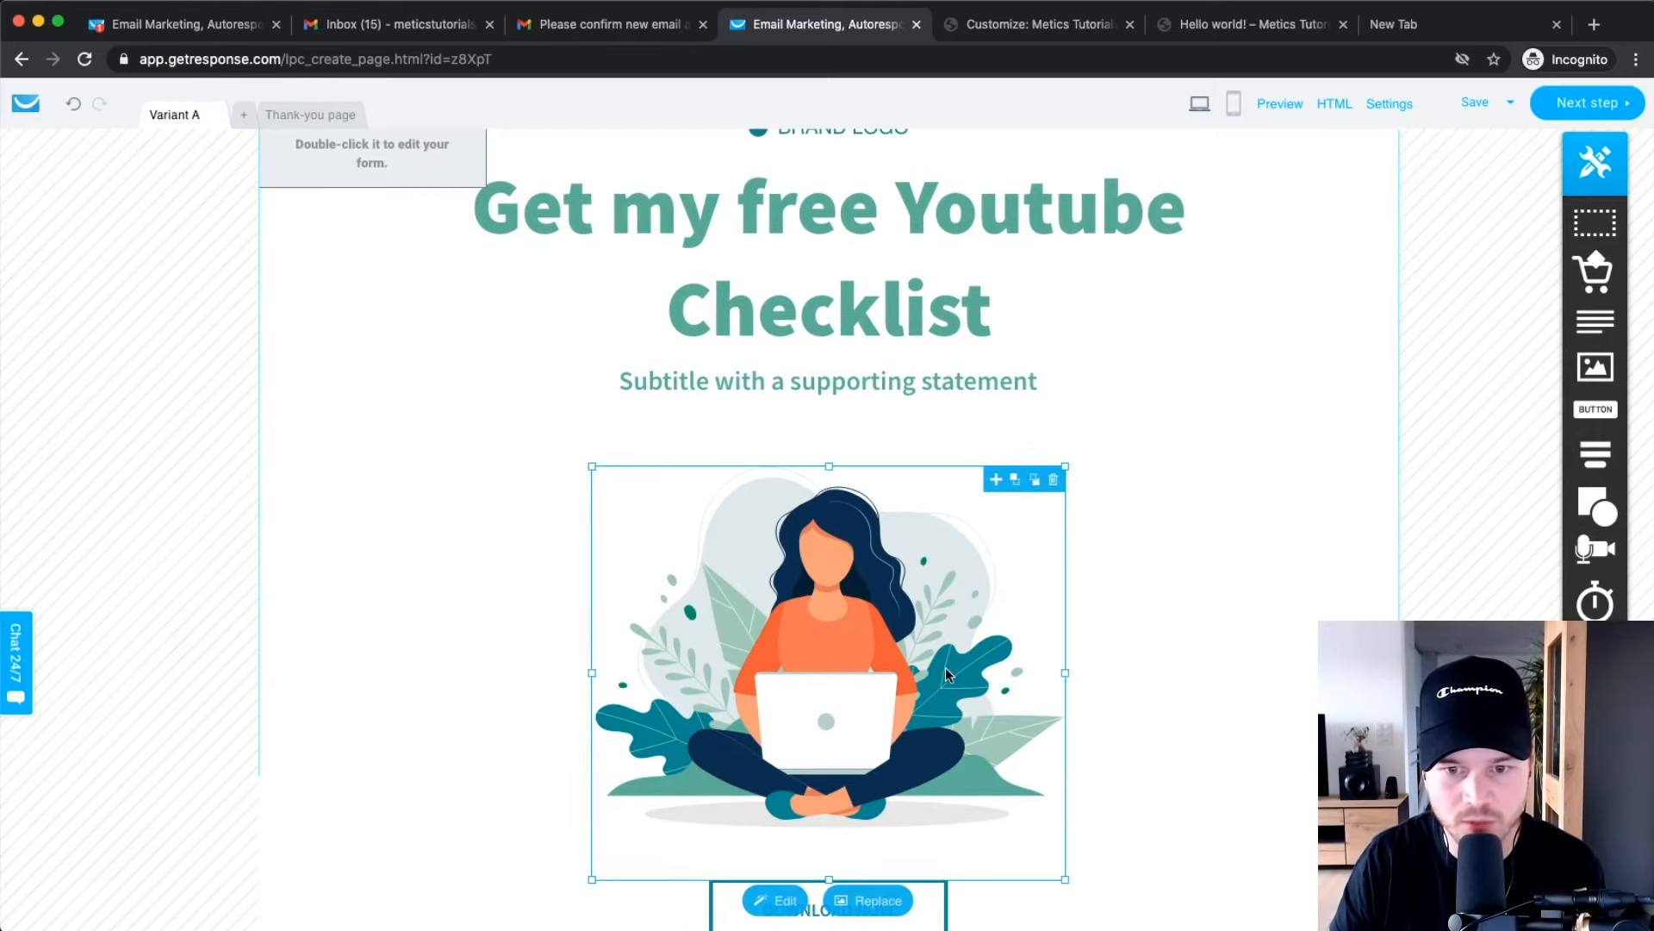
# Replace the illustration with the Cover image, shrunk and shifted so it's fully visible.
pyautogui.scroll(-4, 1111, 663)
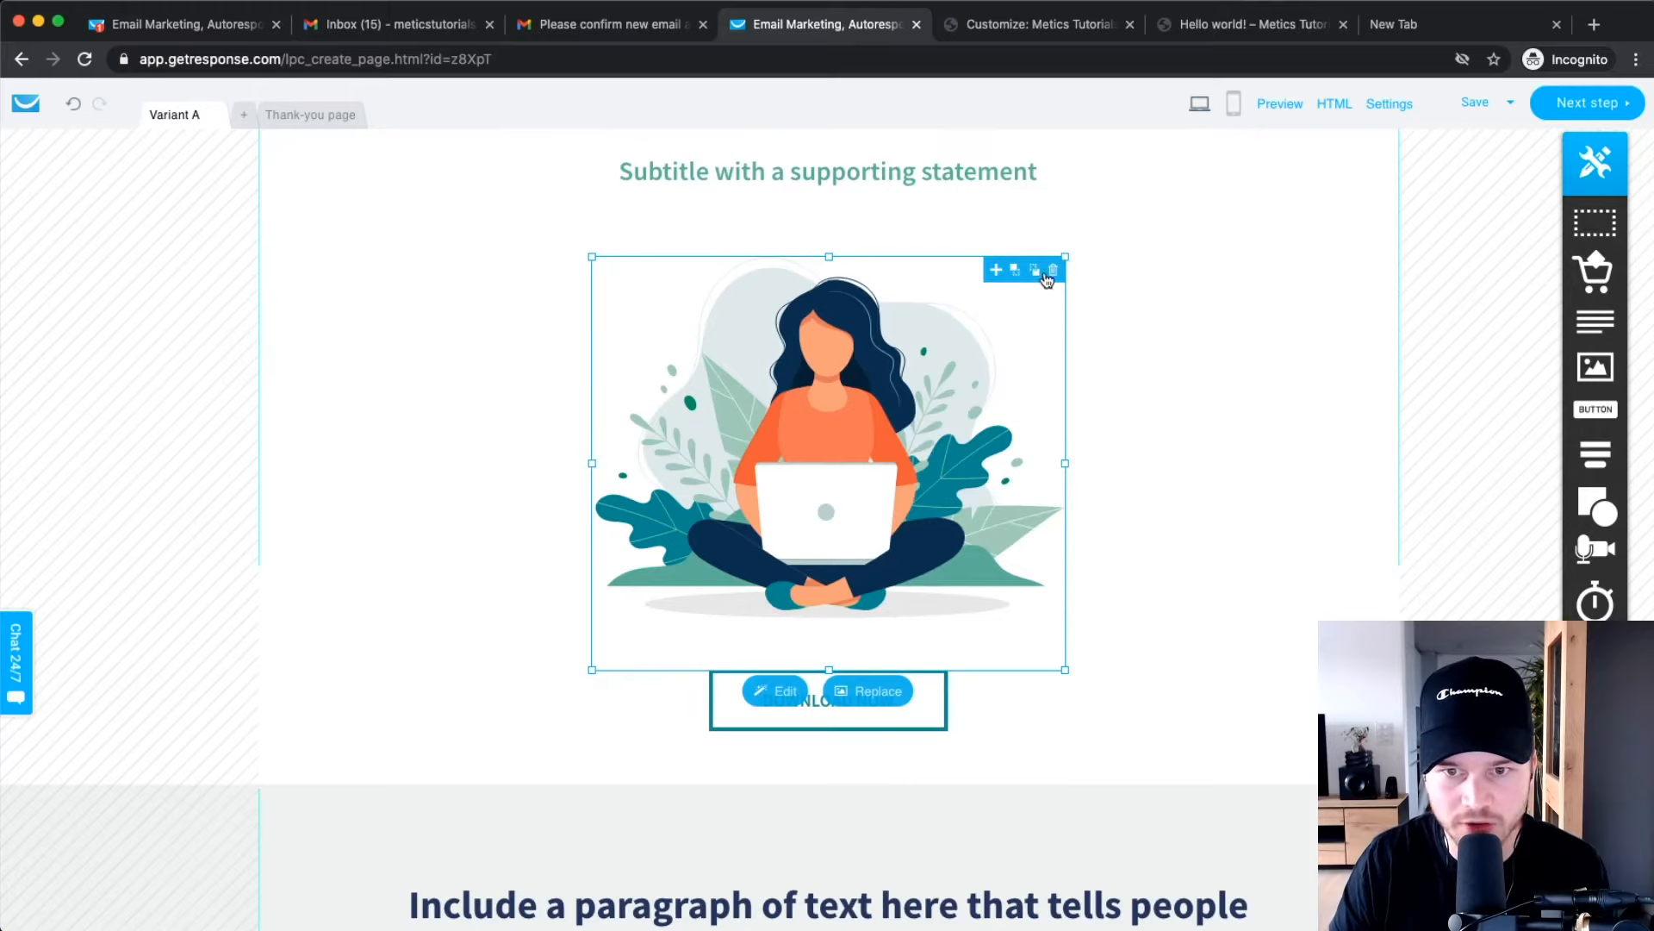
pyautogui.click(867, 691)
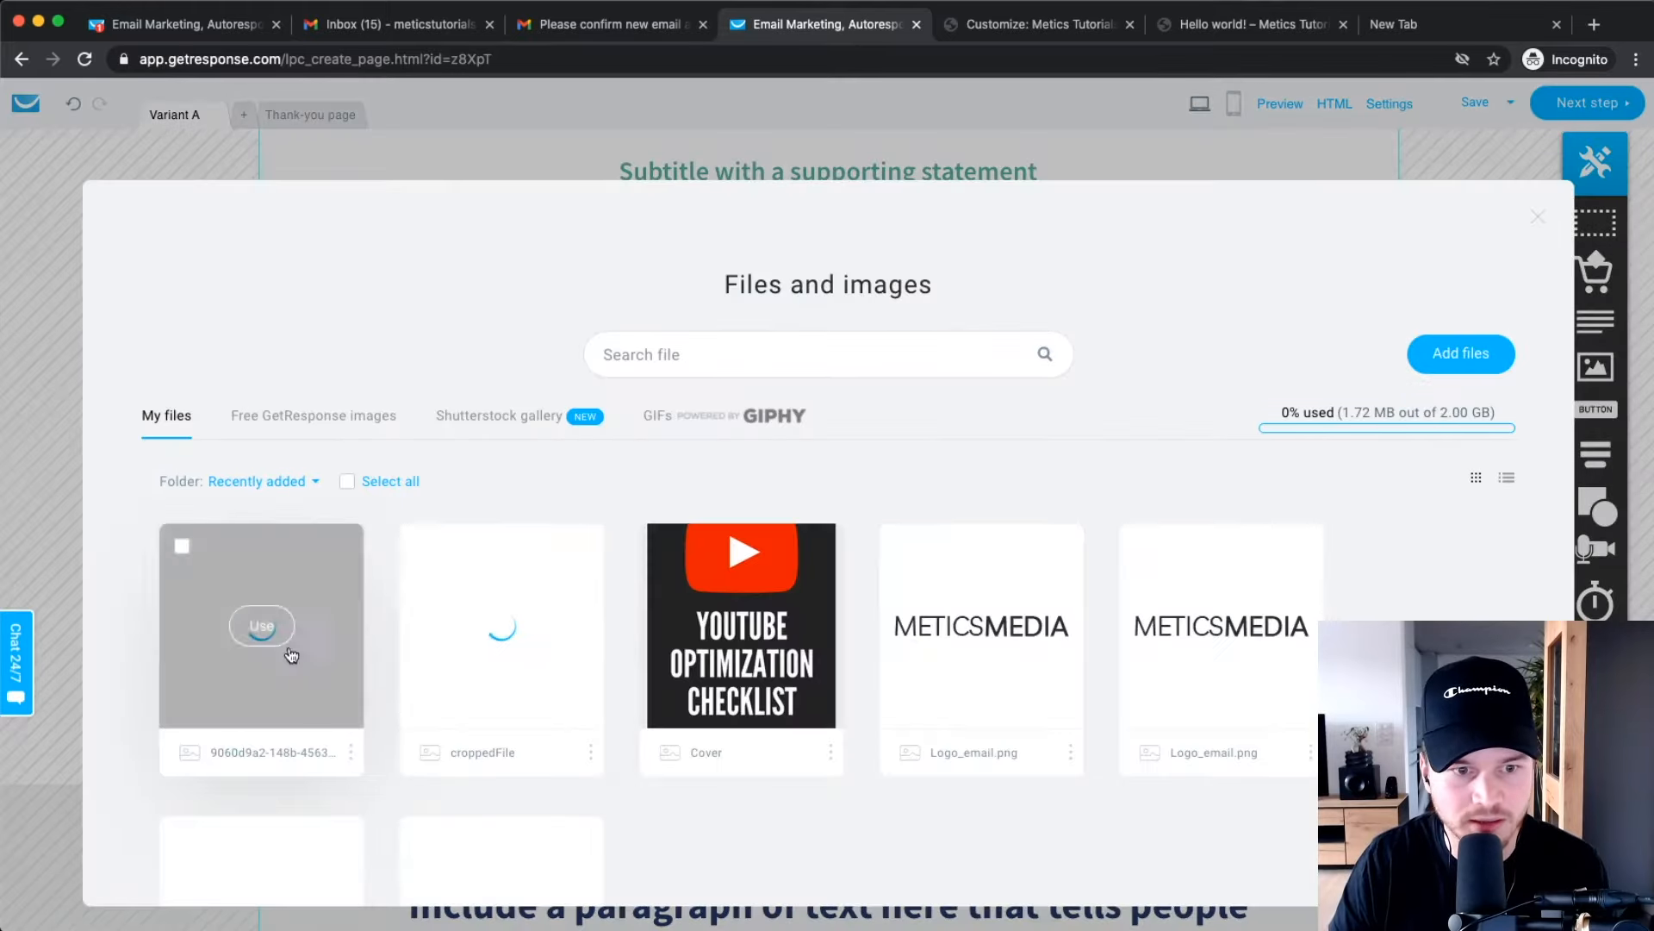
pyautogui.click(741, 623)
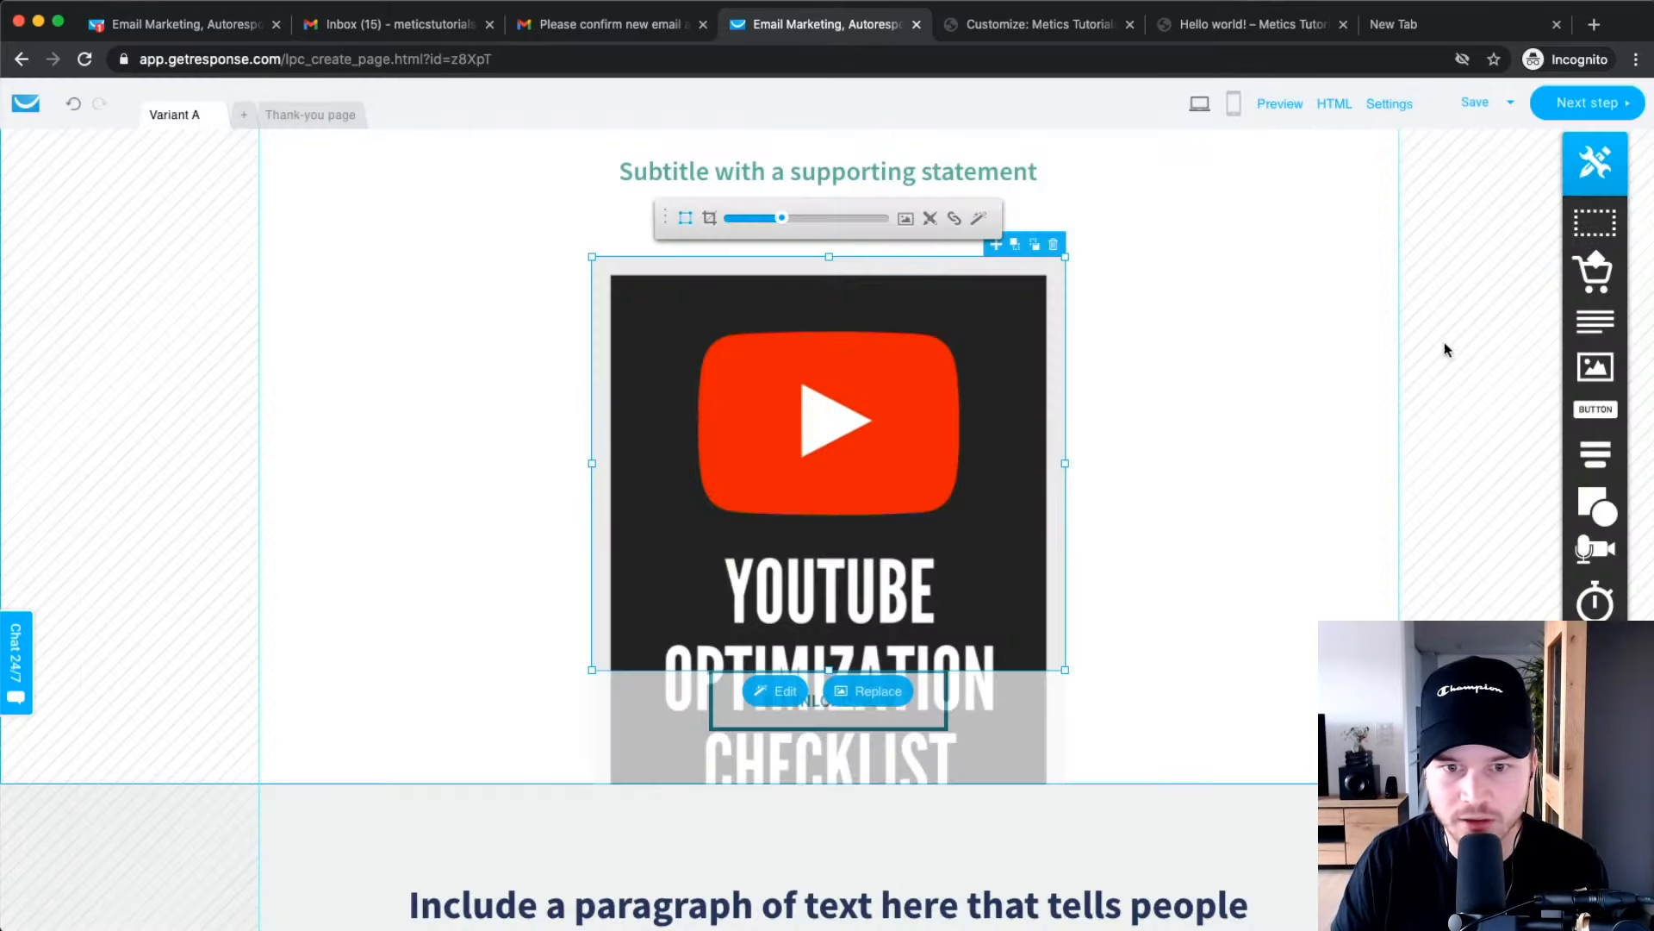
pyautogui.moveTo(782, 219); pyautogui.dragTo(759, 220)
pyautogui.moveTo(818, 397); pyautogui.dragTo(817, 302)
# Deselect the cover image and scroll down to check it above the DOWNLOAD NOW button.
pyautogui.click(1249, 399)
pyautogui.click(924, 308)
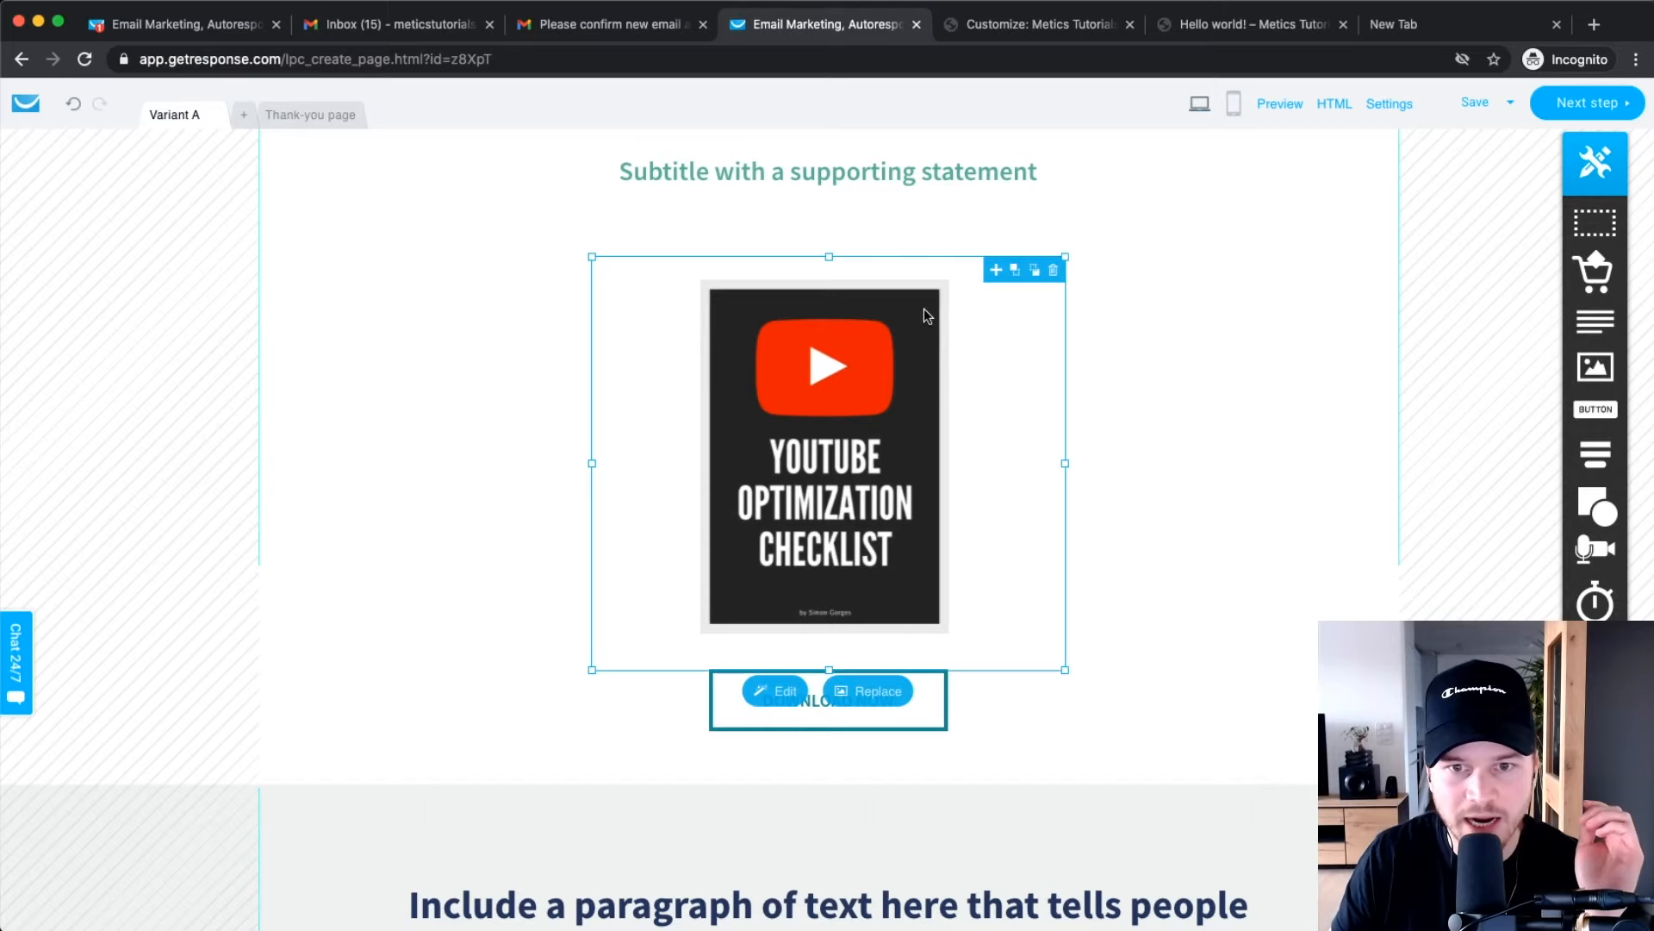
pyautogui.click(1136, 541)
pyautogui.scroll(4, 1120, 521)
pyautogui.scroll(-4, 1094, 500)
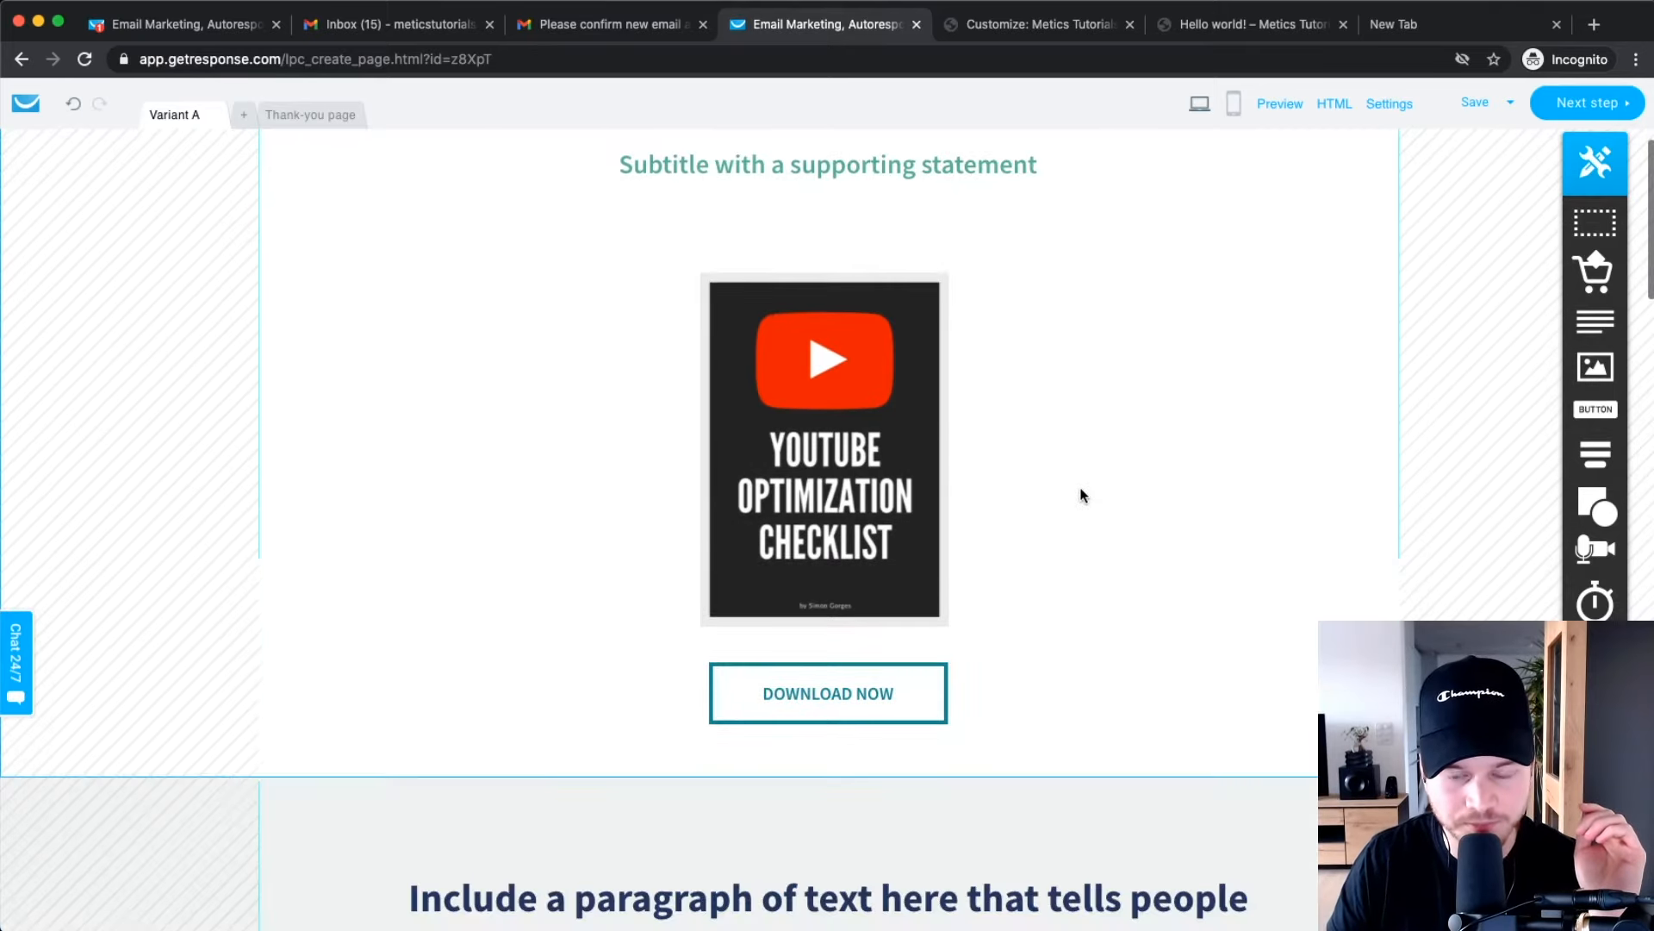
pyautogui.scroll(-6, 1078, 508)
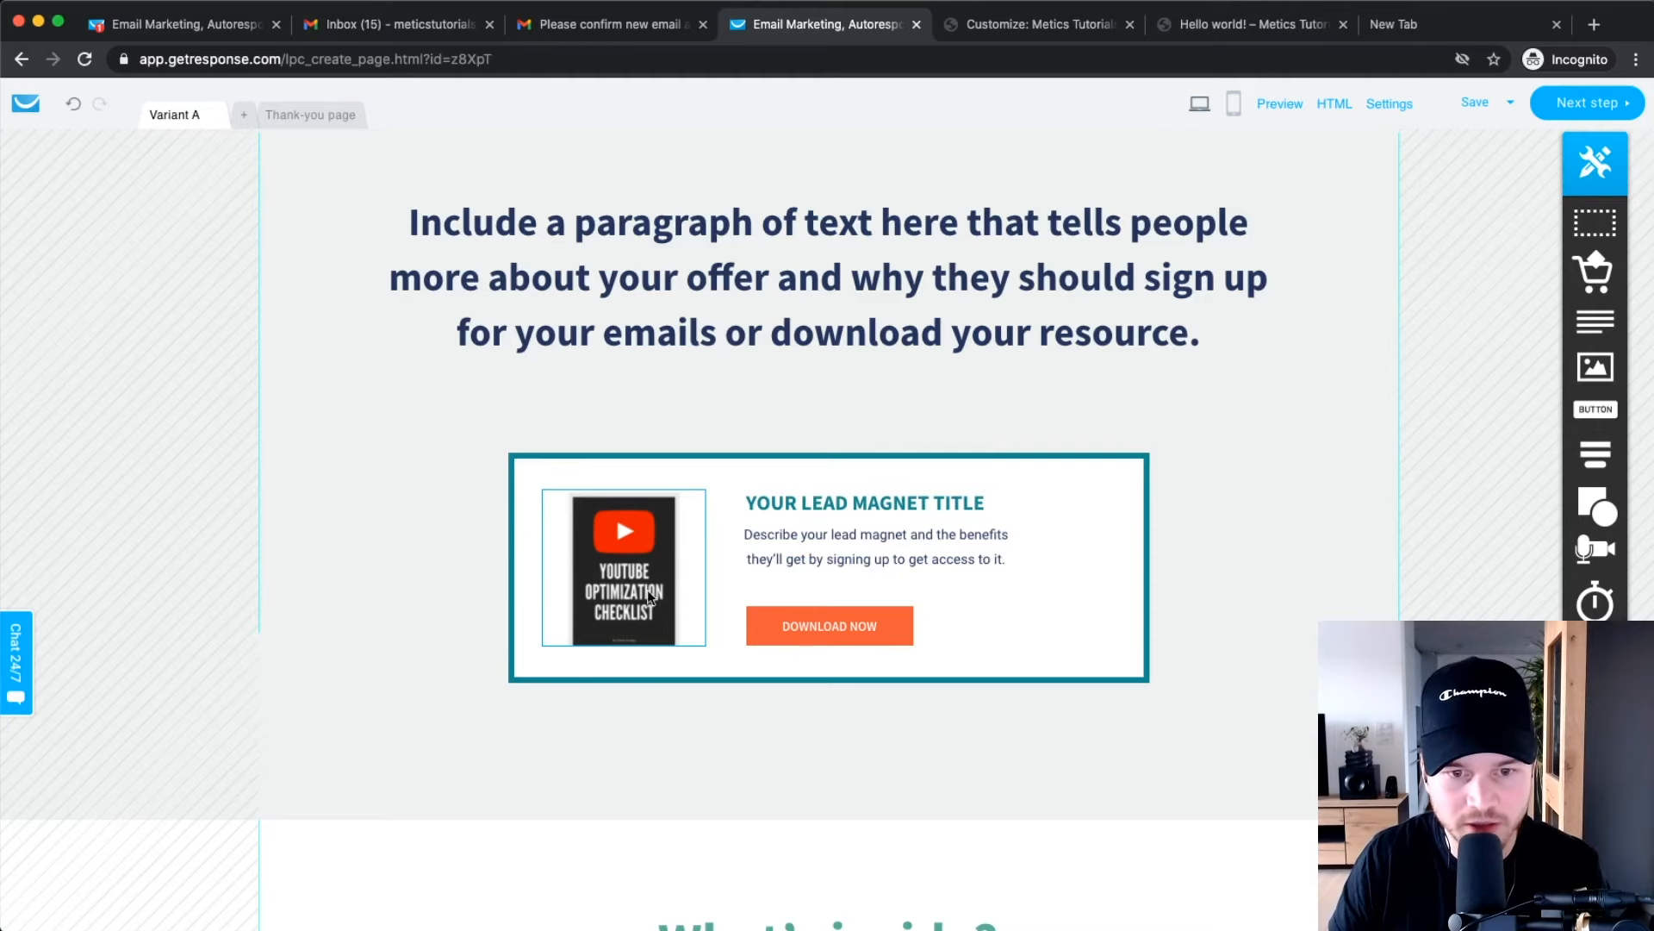
pyautogui.scroll(-1, 633, 551)
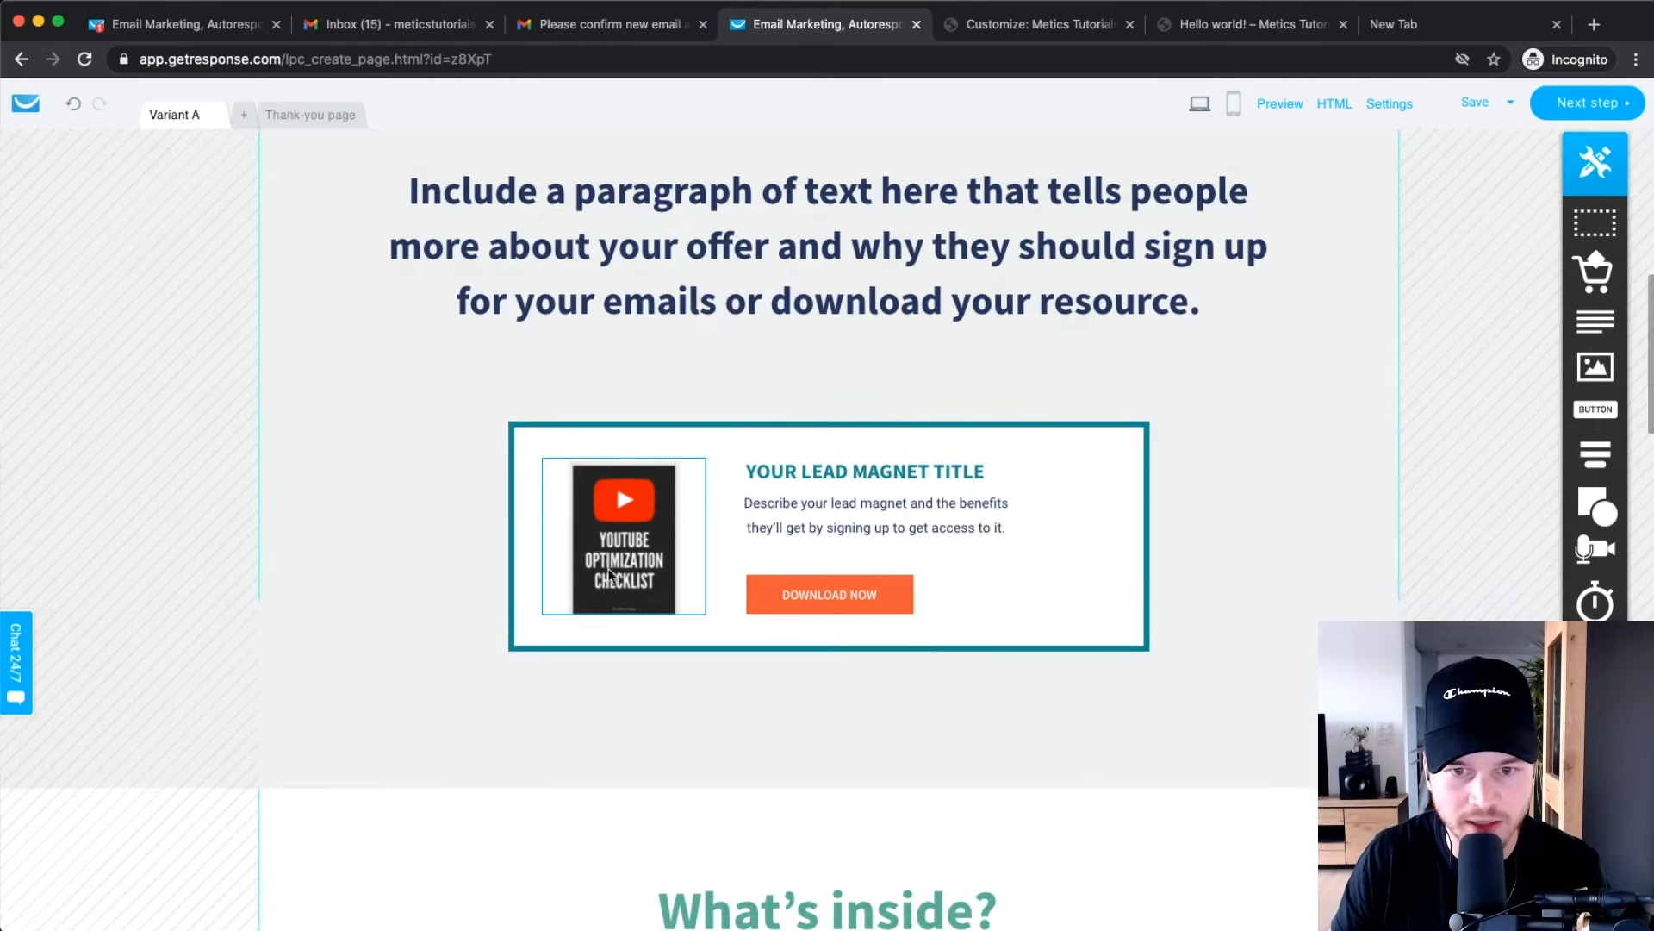
pyautogui.scroll(-4, 592, 580)
pyautogui.scroll(10, 699, 409)
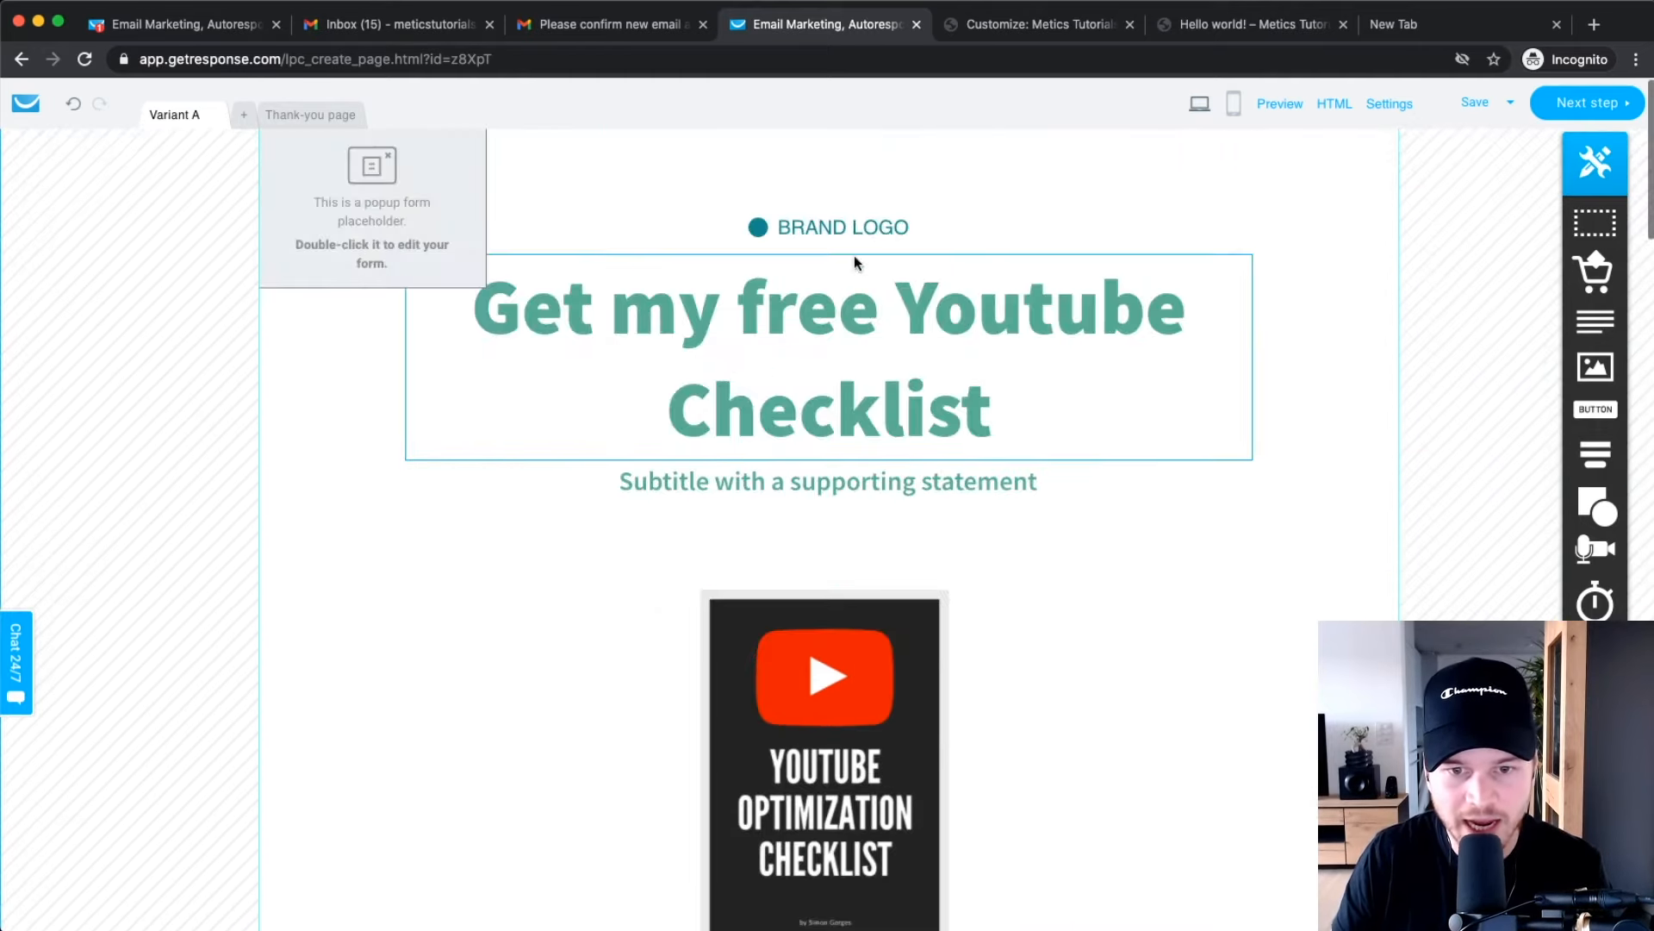
pyautogui.scroll(-5, 855, 255)
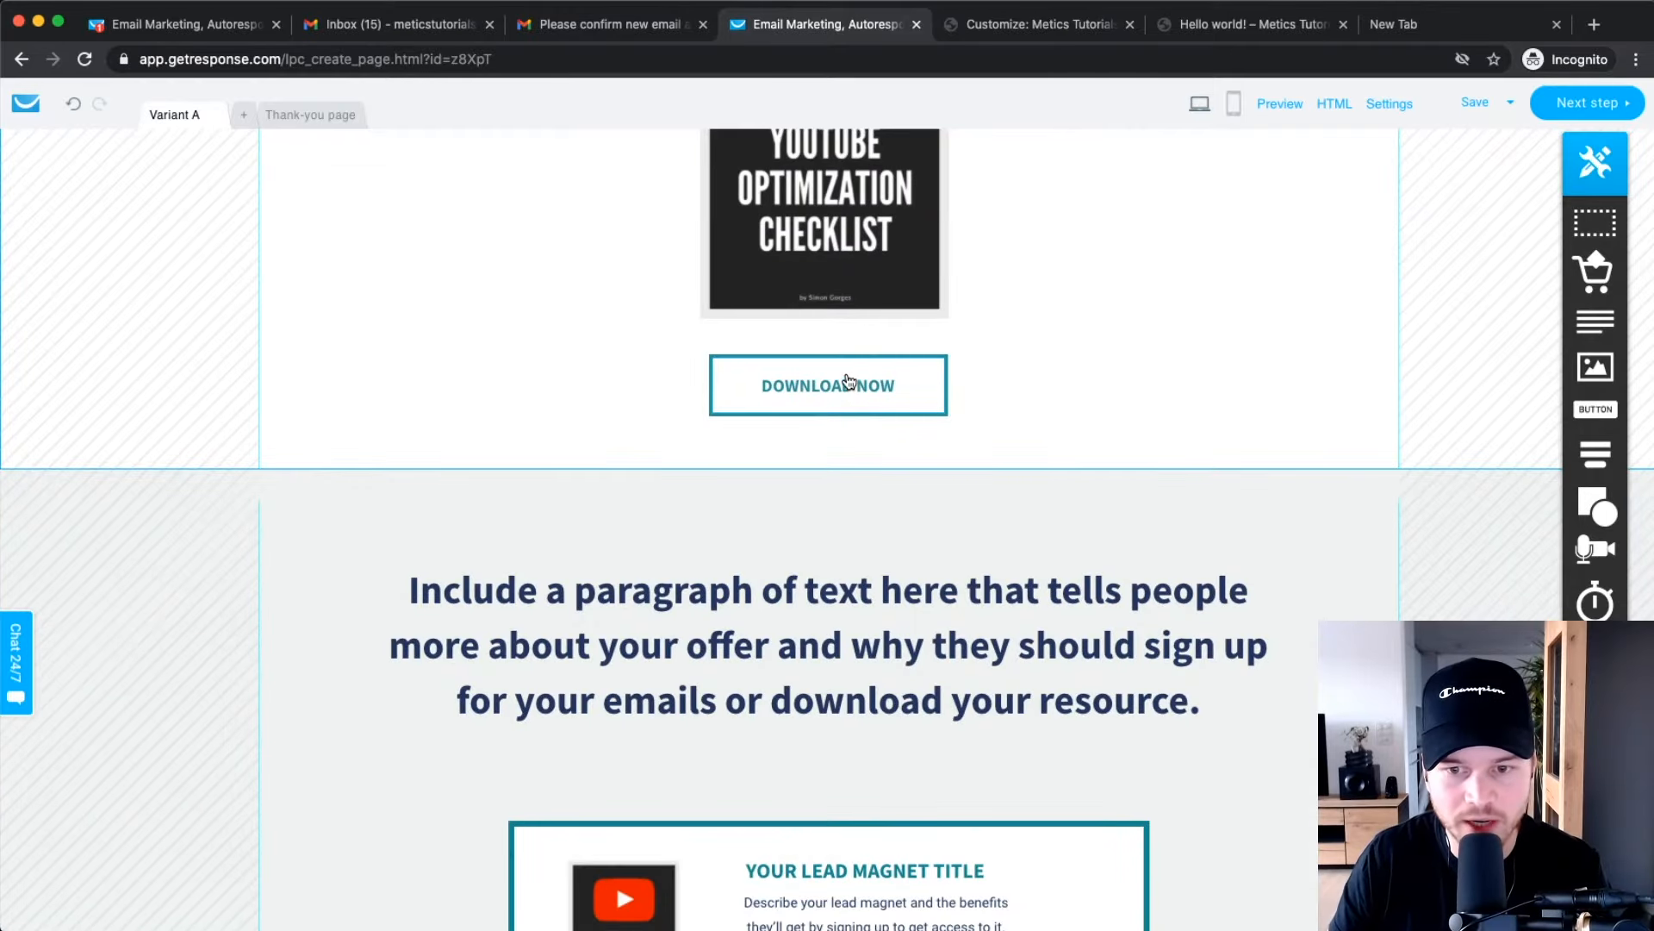
pyautogui.scroll(-15, 810, 375)
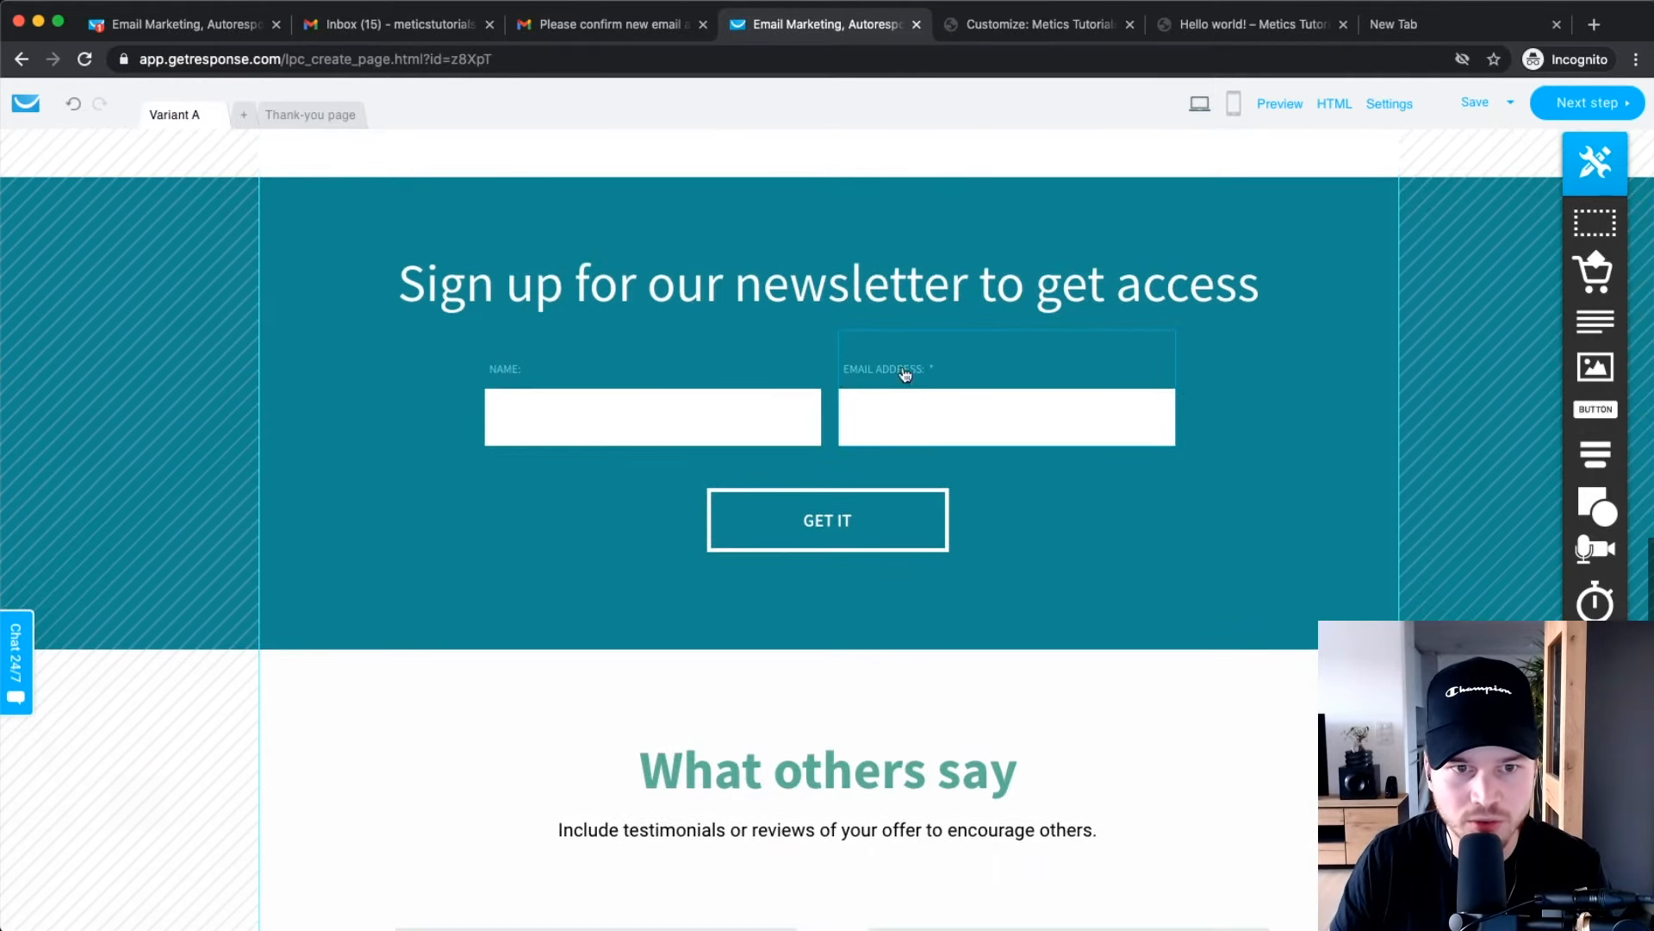
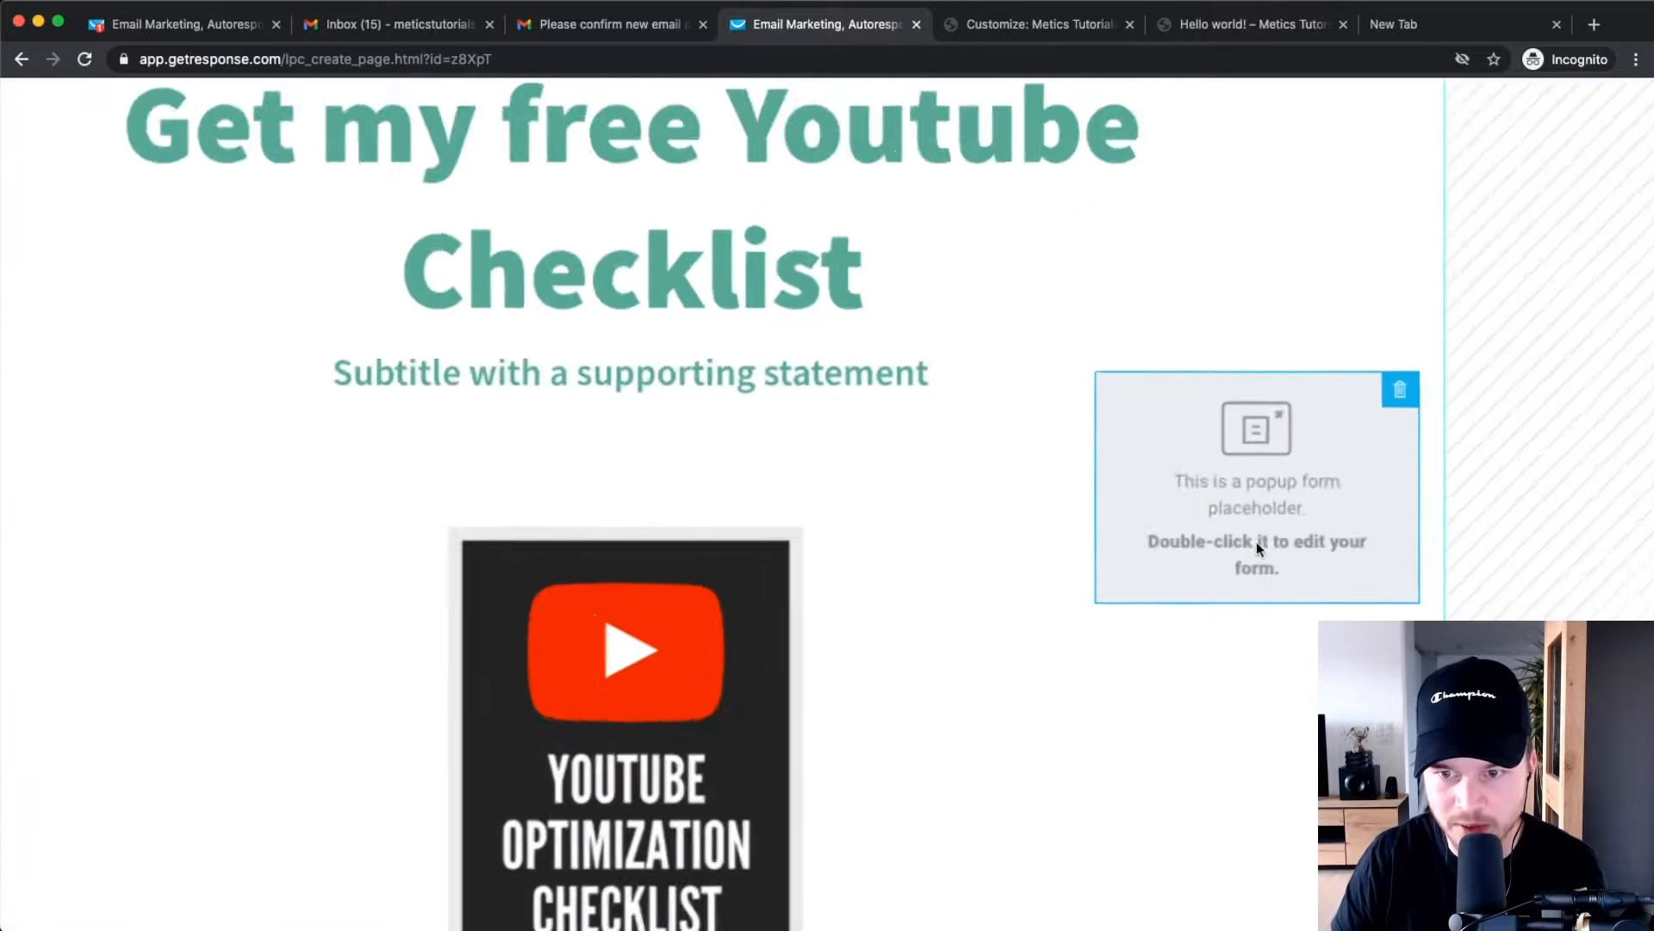
# Scroll down the landing page and open its exit popup signup form for editing.
pyautogui.scroll(-5, 1265, 517)
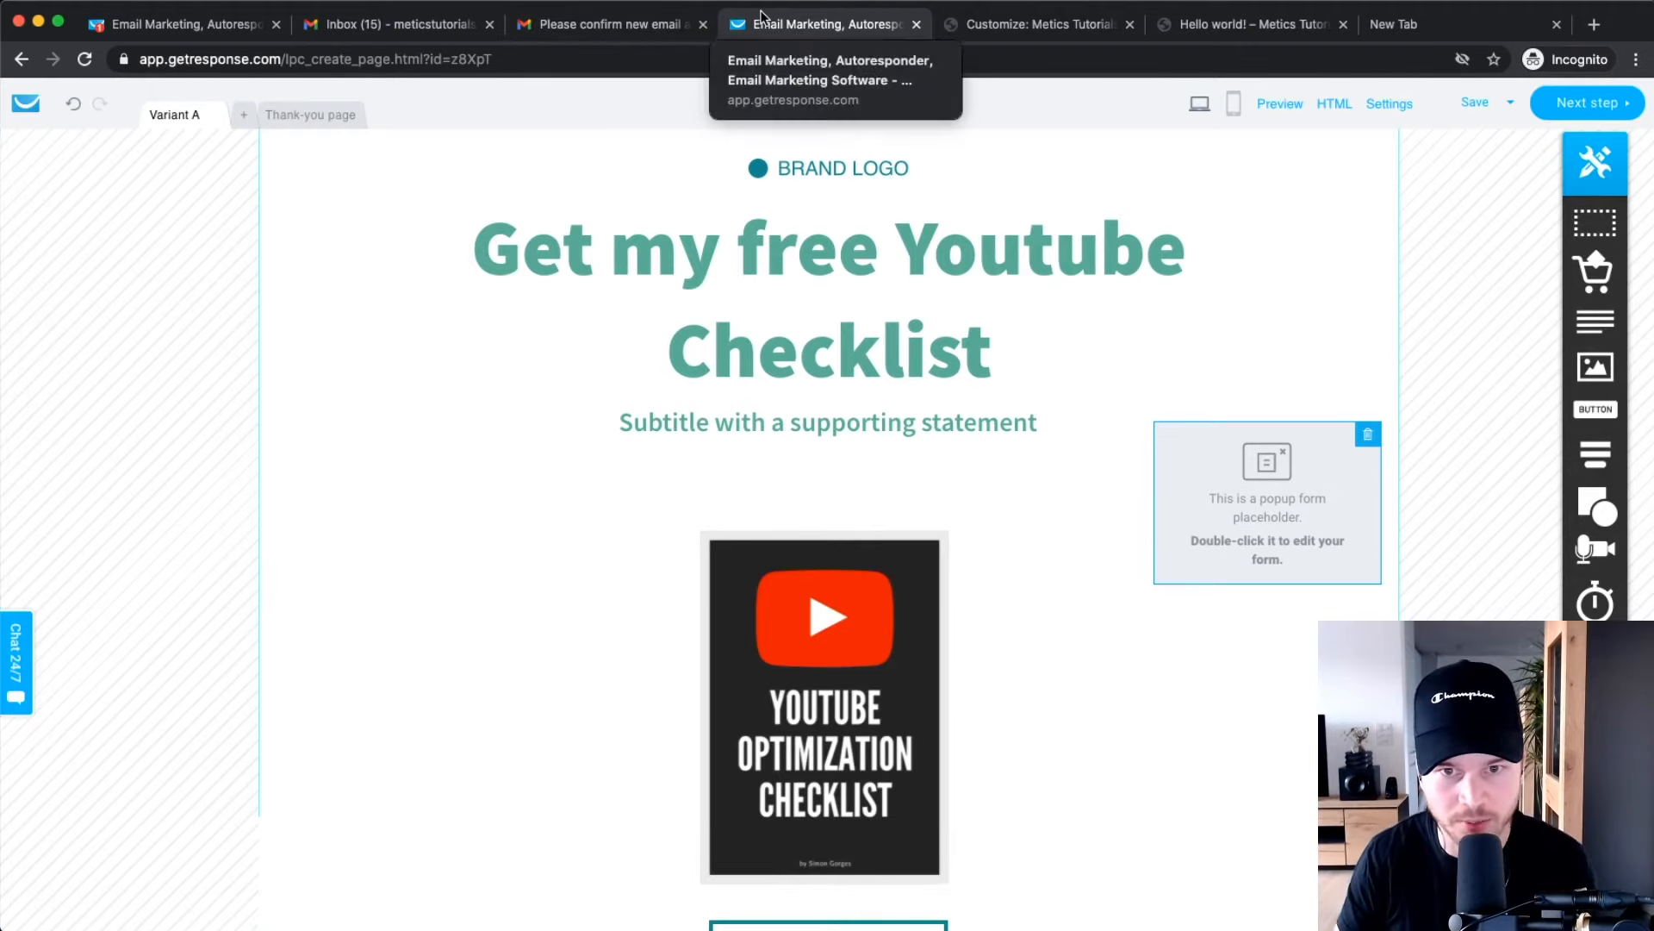
pyautogui.doubleClick(1235, 484)
pyautogui.scroll(-1, 845, 549)
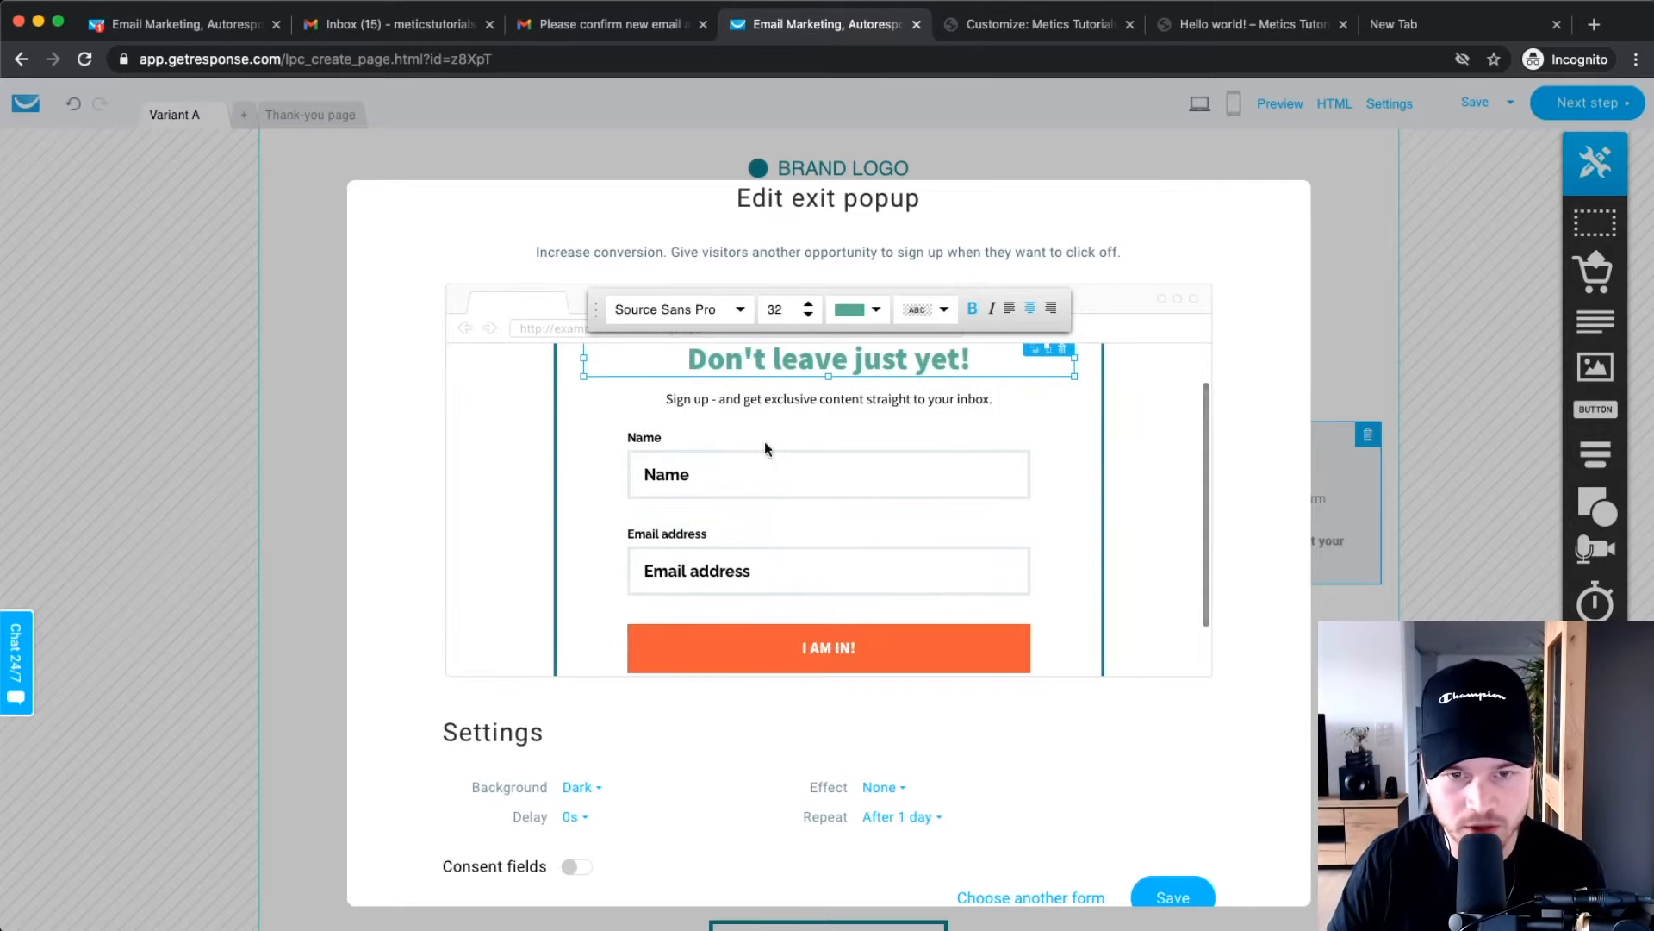
pyautogui.scroll(2, 805, 399)
pyautogui.scroll(-1, 819, 457)
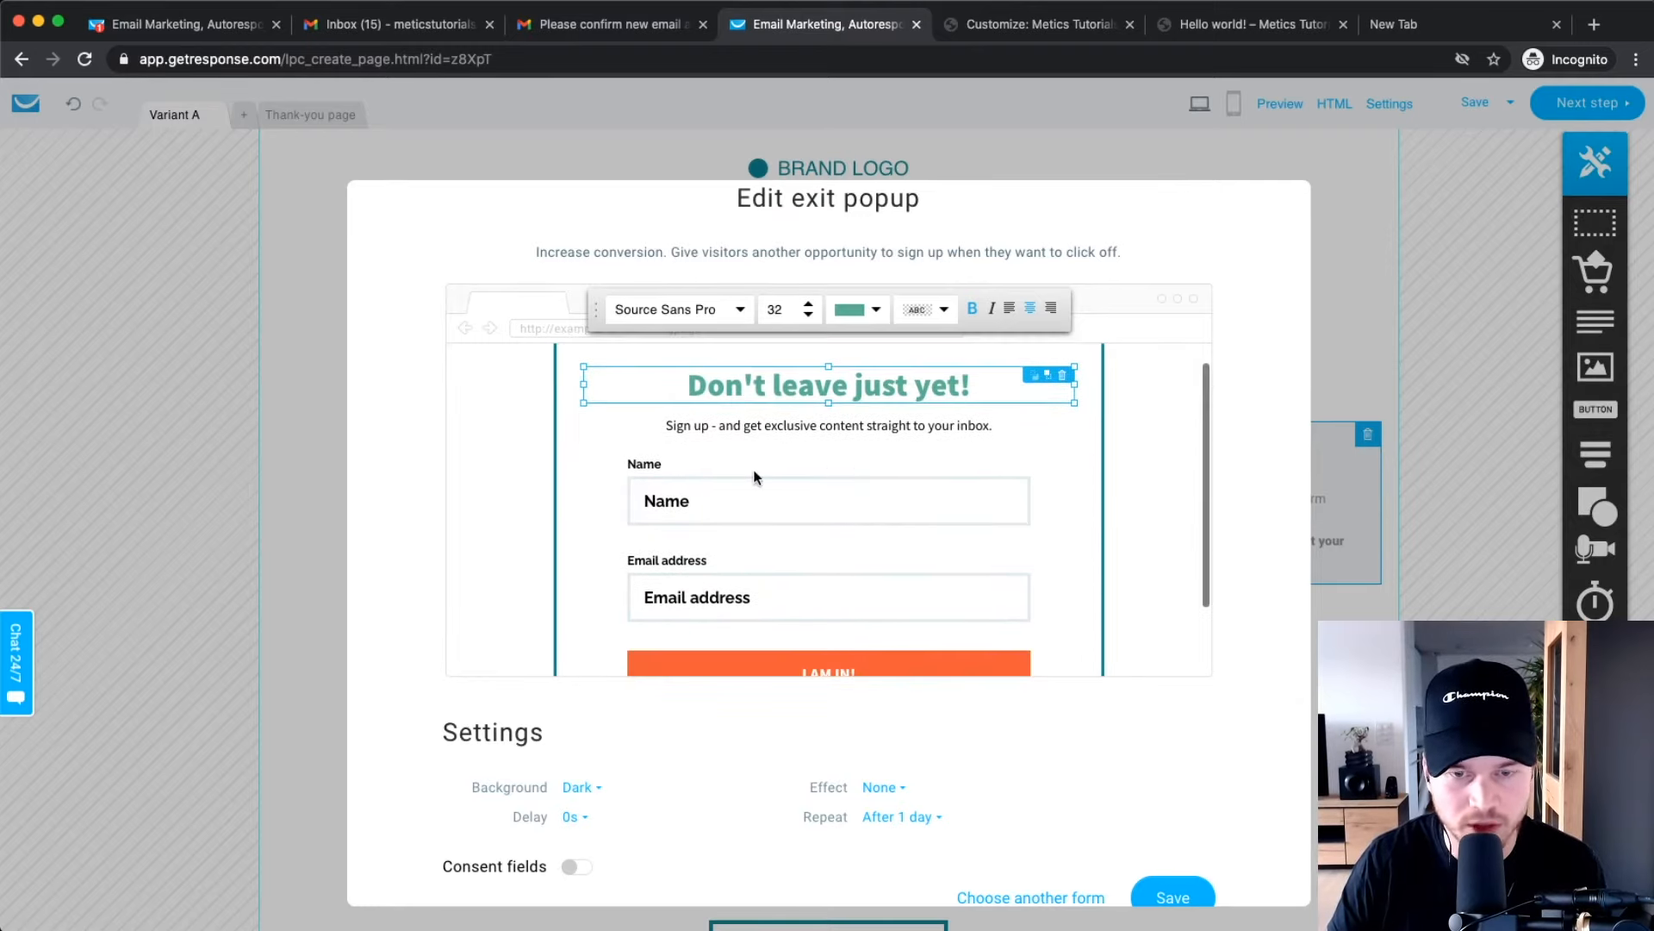
pyautogui.scroll(-1, 844, 461)
pyautogui.scroll(2, 844, 462)
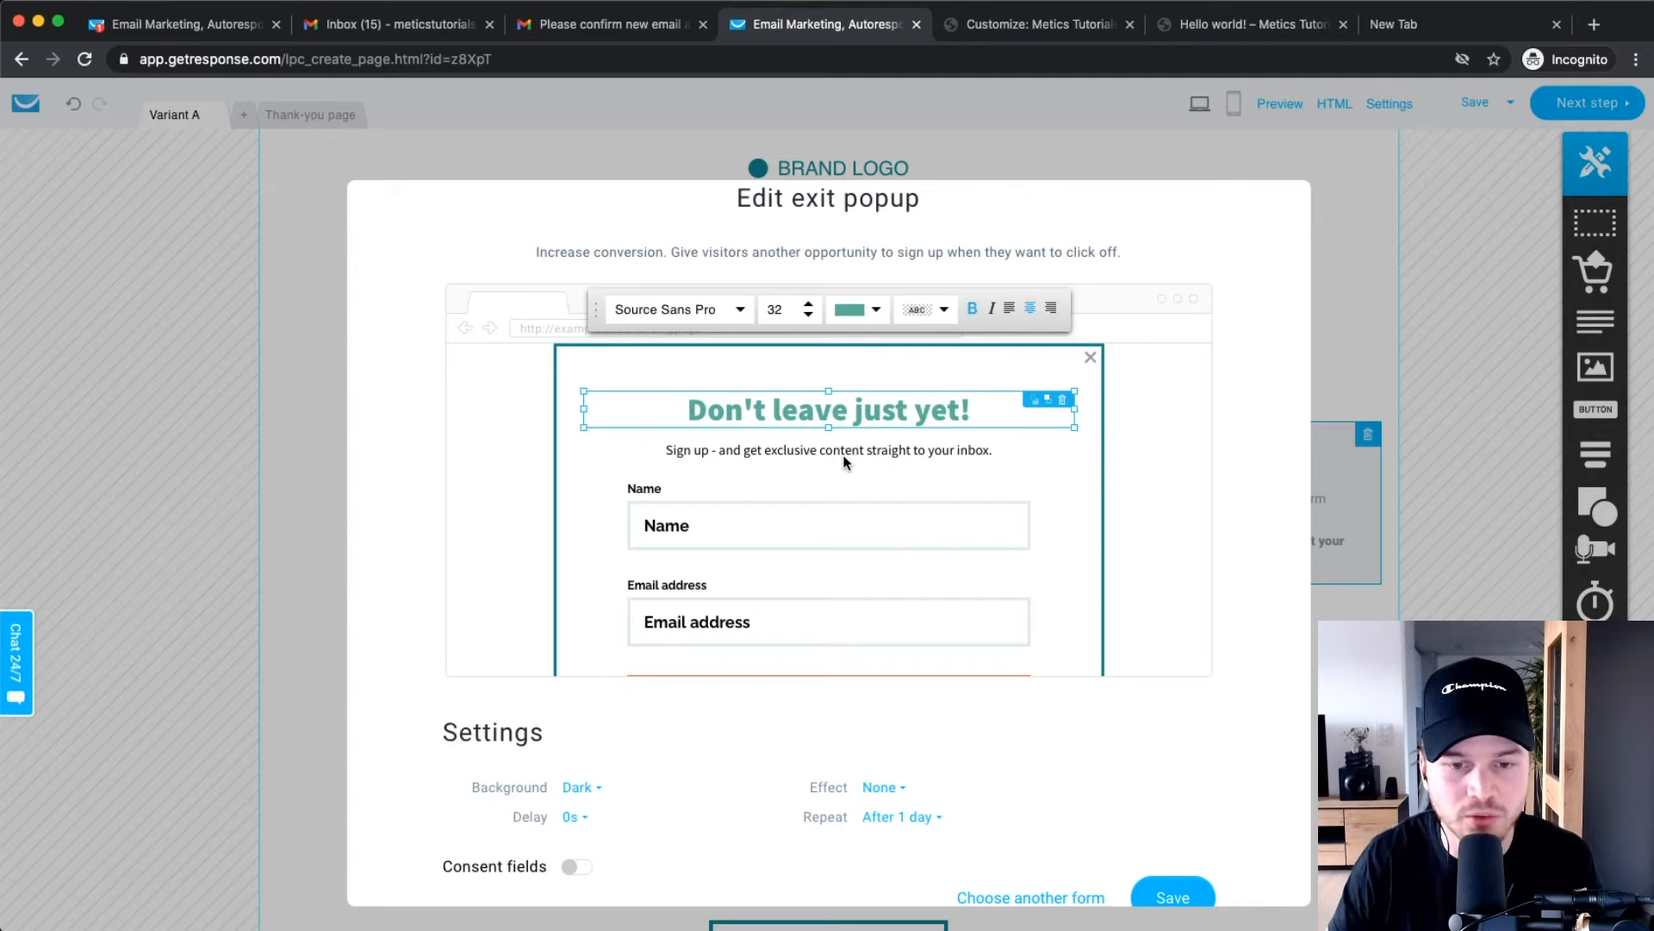
pyautogui.scroll(-2, 913, 514)
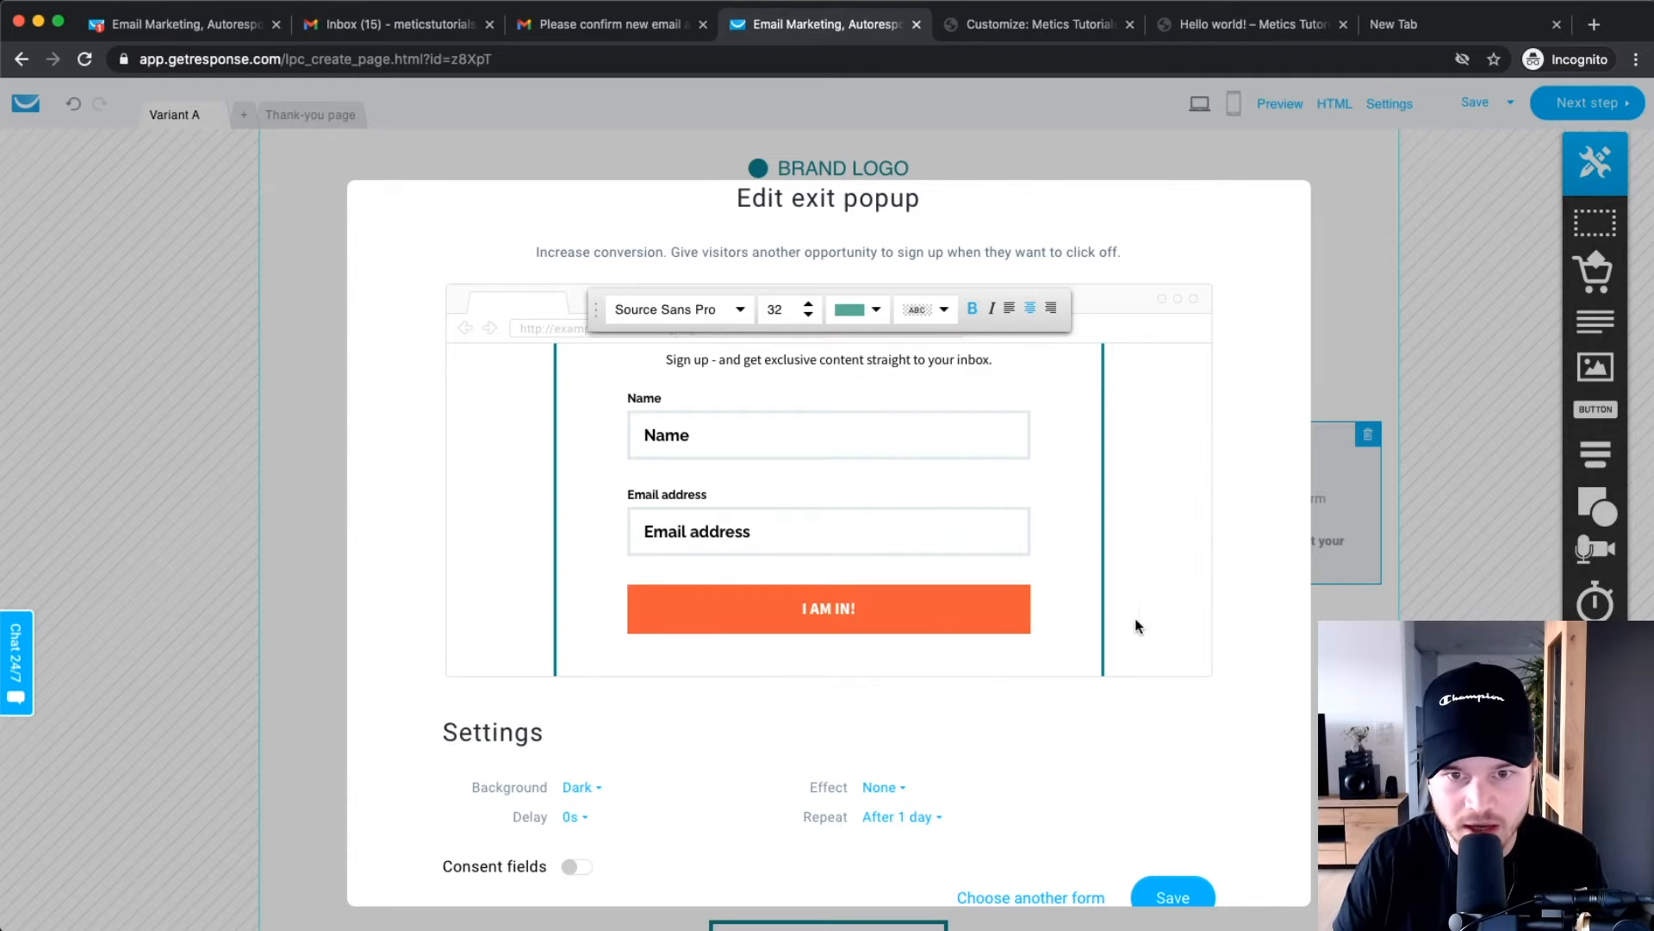
pyautogui.scroll(-4, 779, 646)
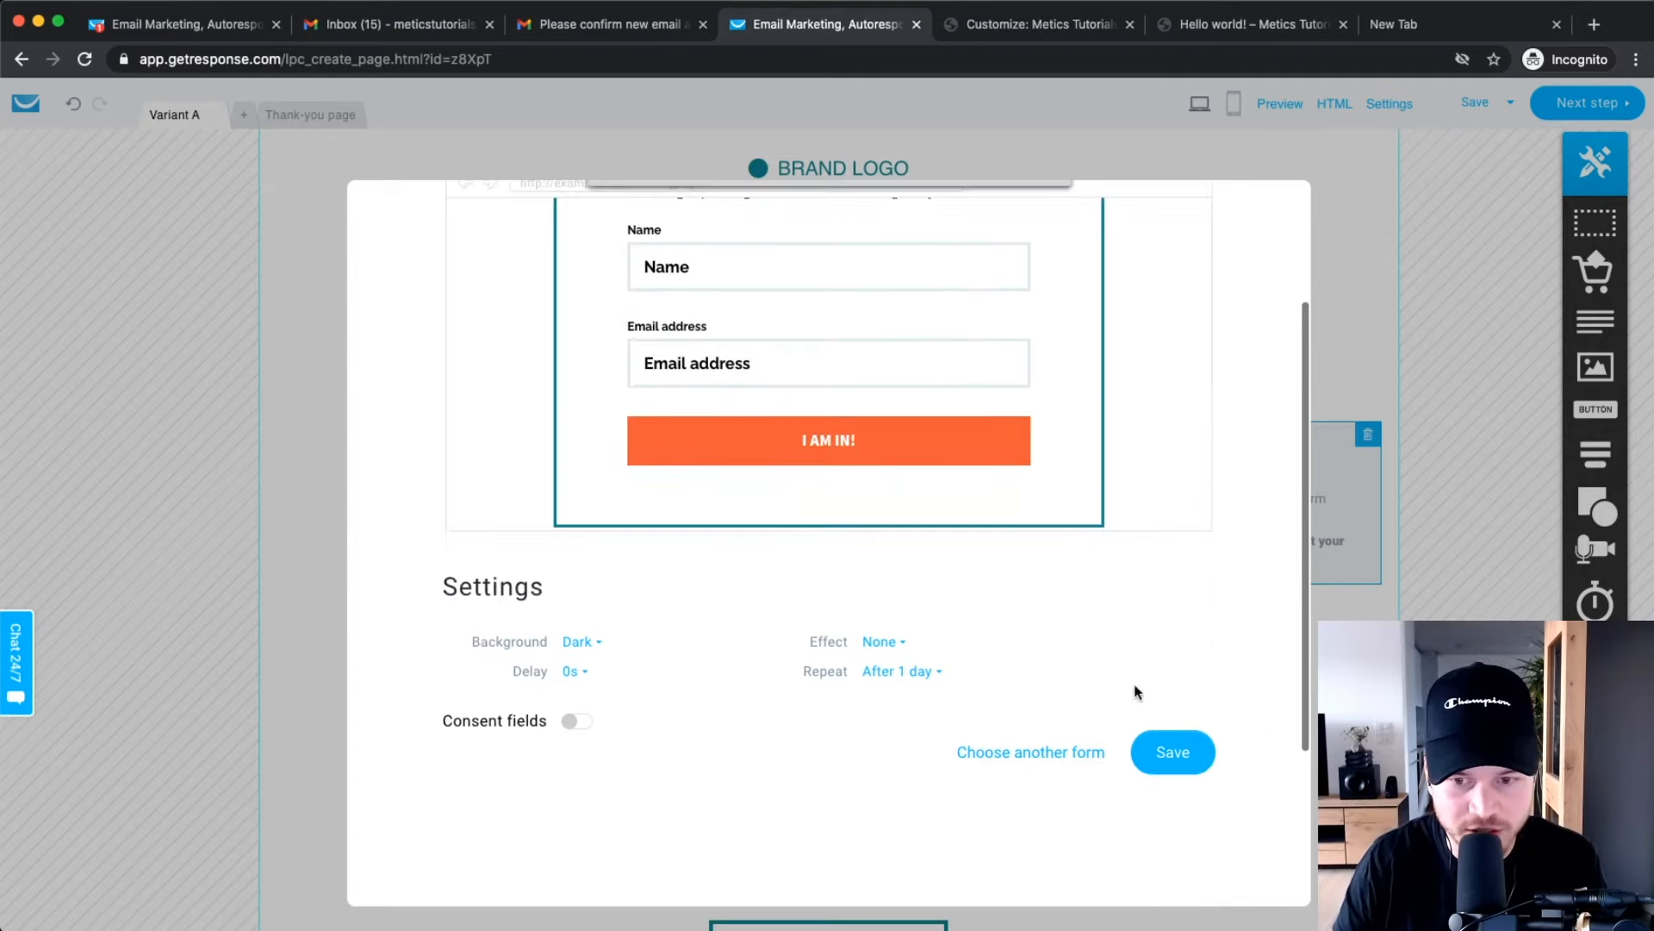
pyautogui.scroll(2, 961, 401)
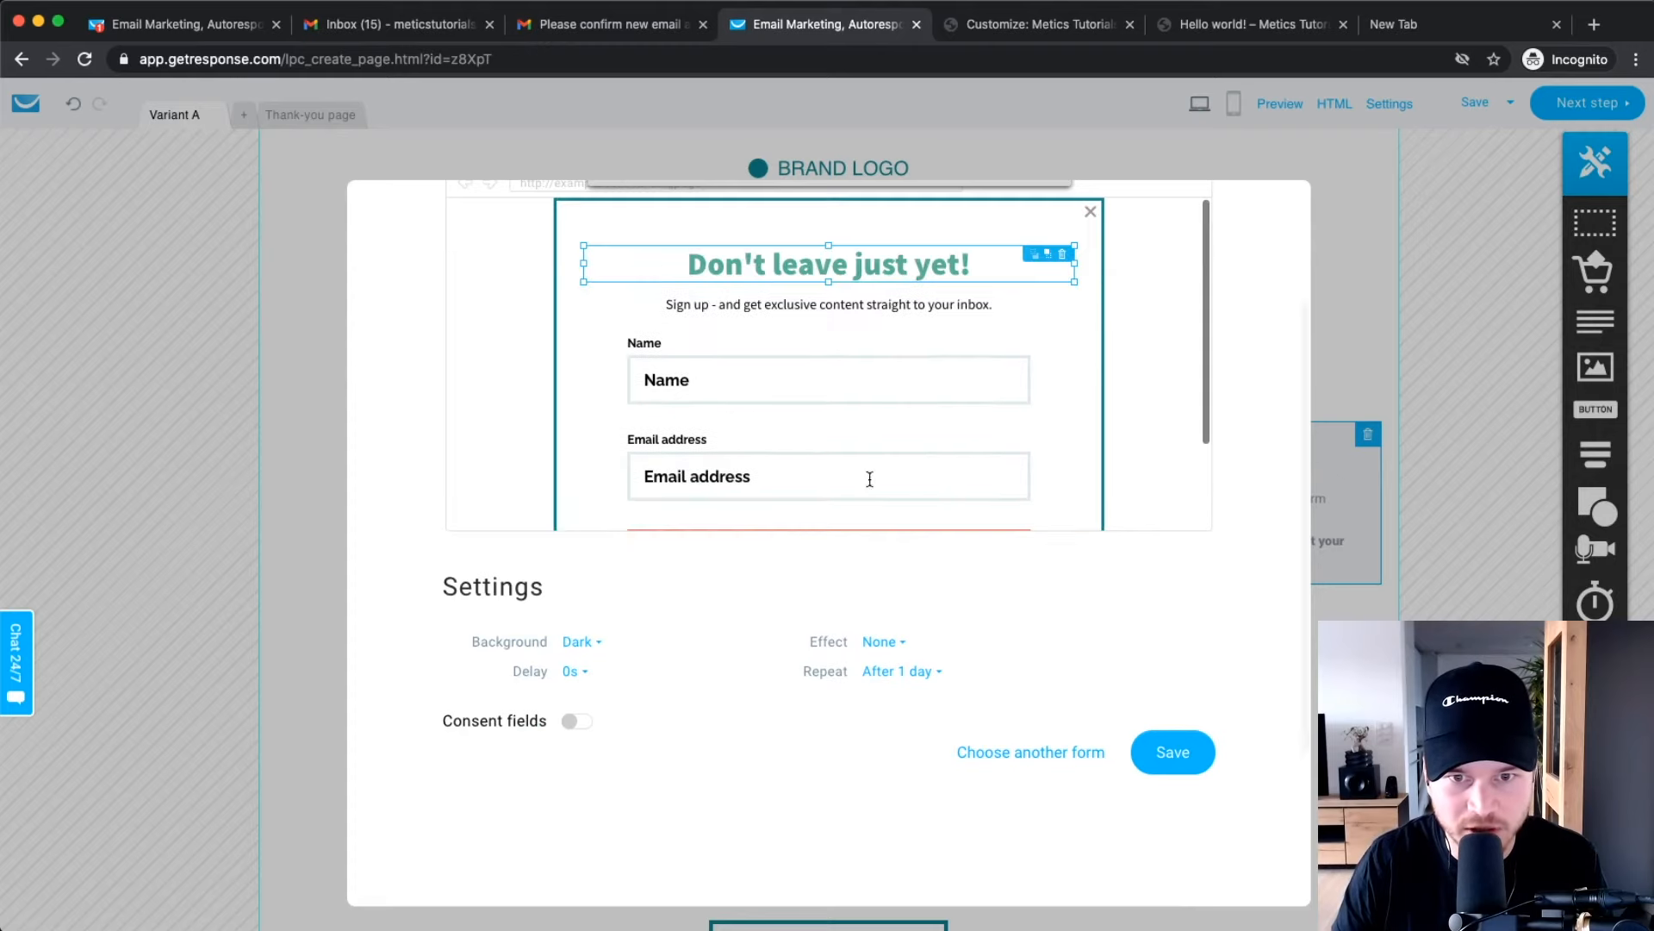
pyautogui.click(1173, 755)
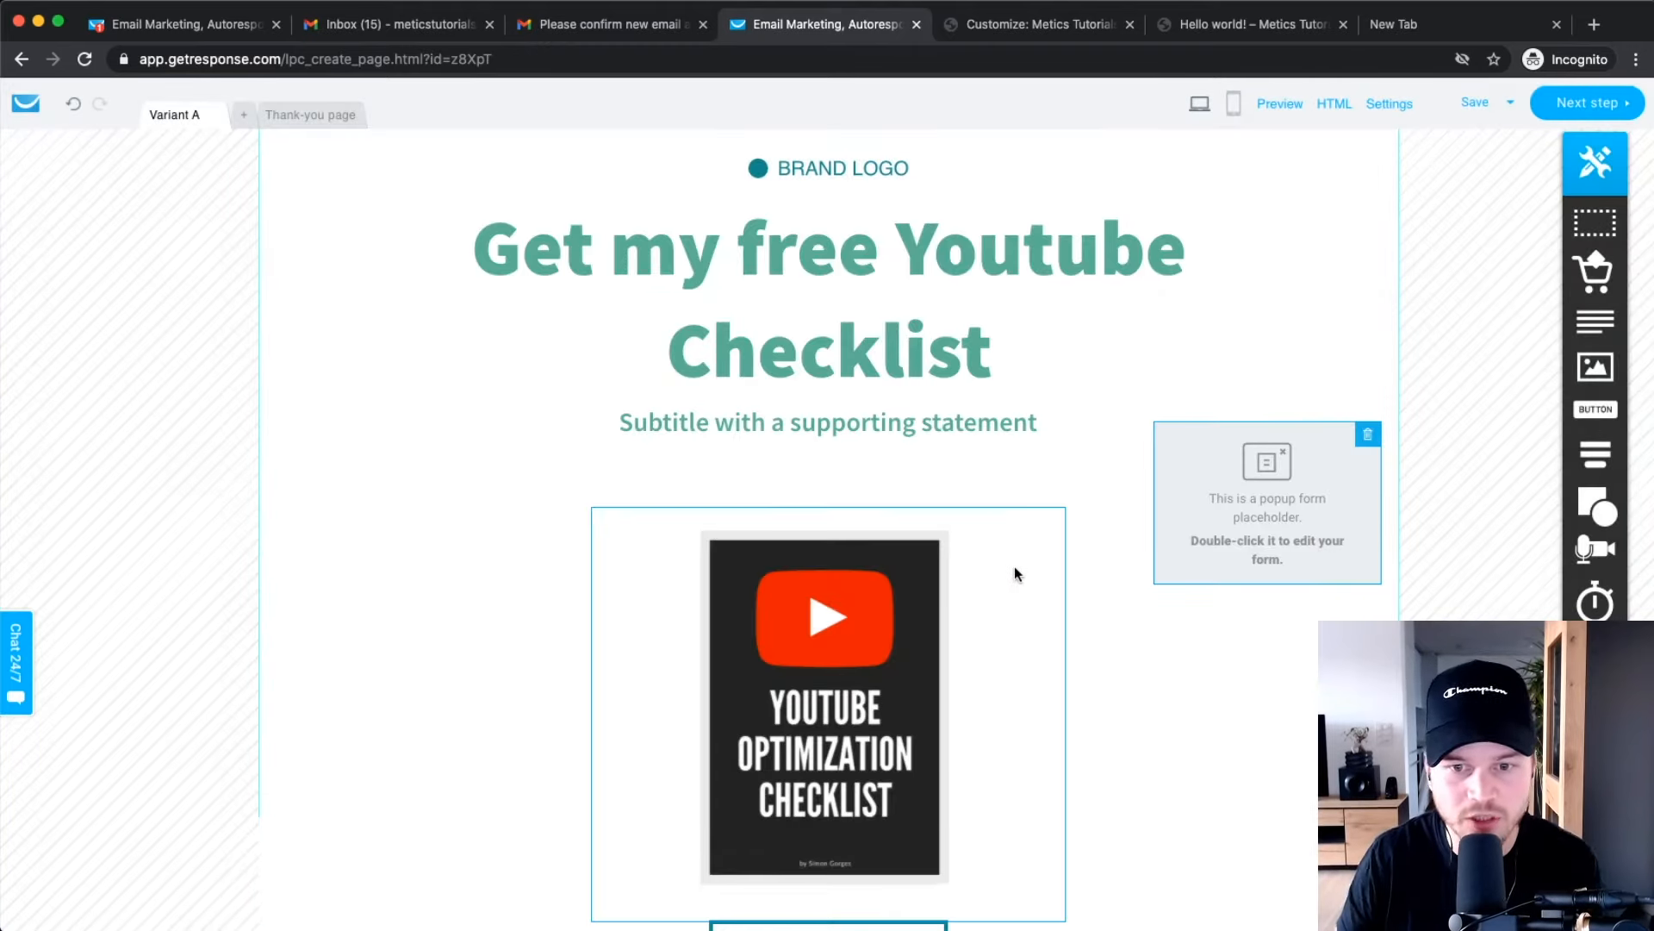
# Create a mobile version of the landing page and scroll through it.
pyautogui.click(1234, 104)
pyautogui.click(829, 587)
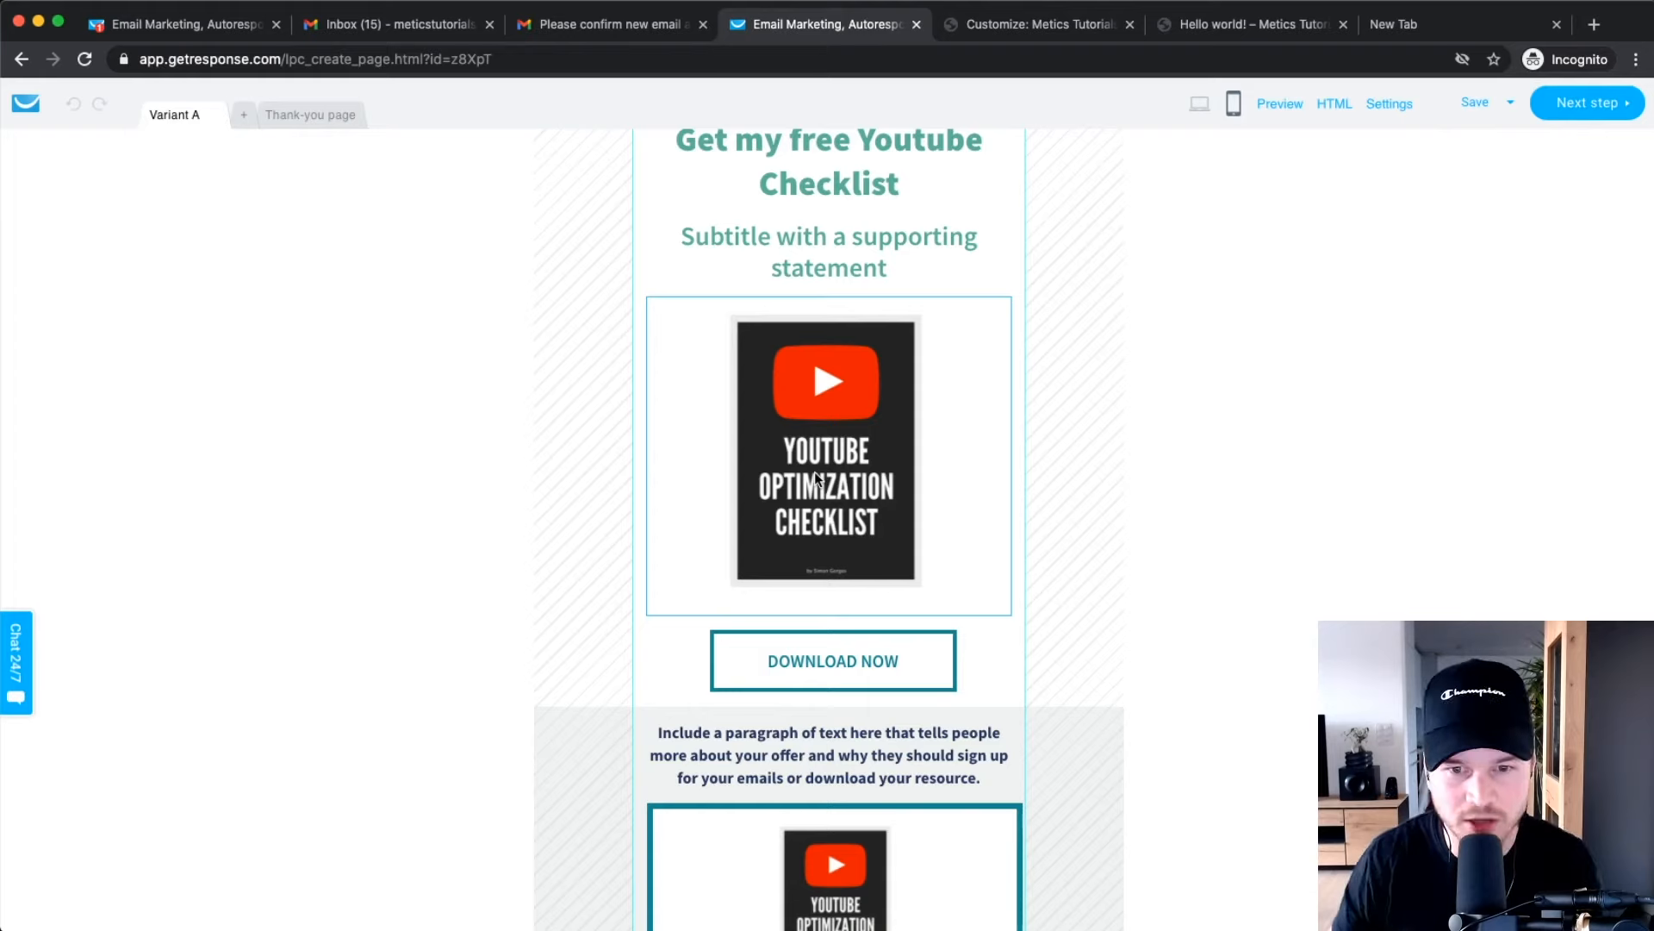
pyautogui.scroll(1, 855, 410)
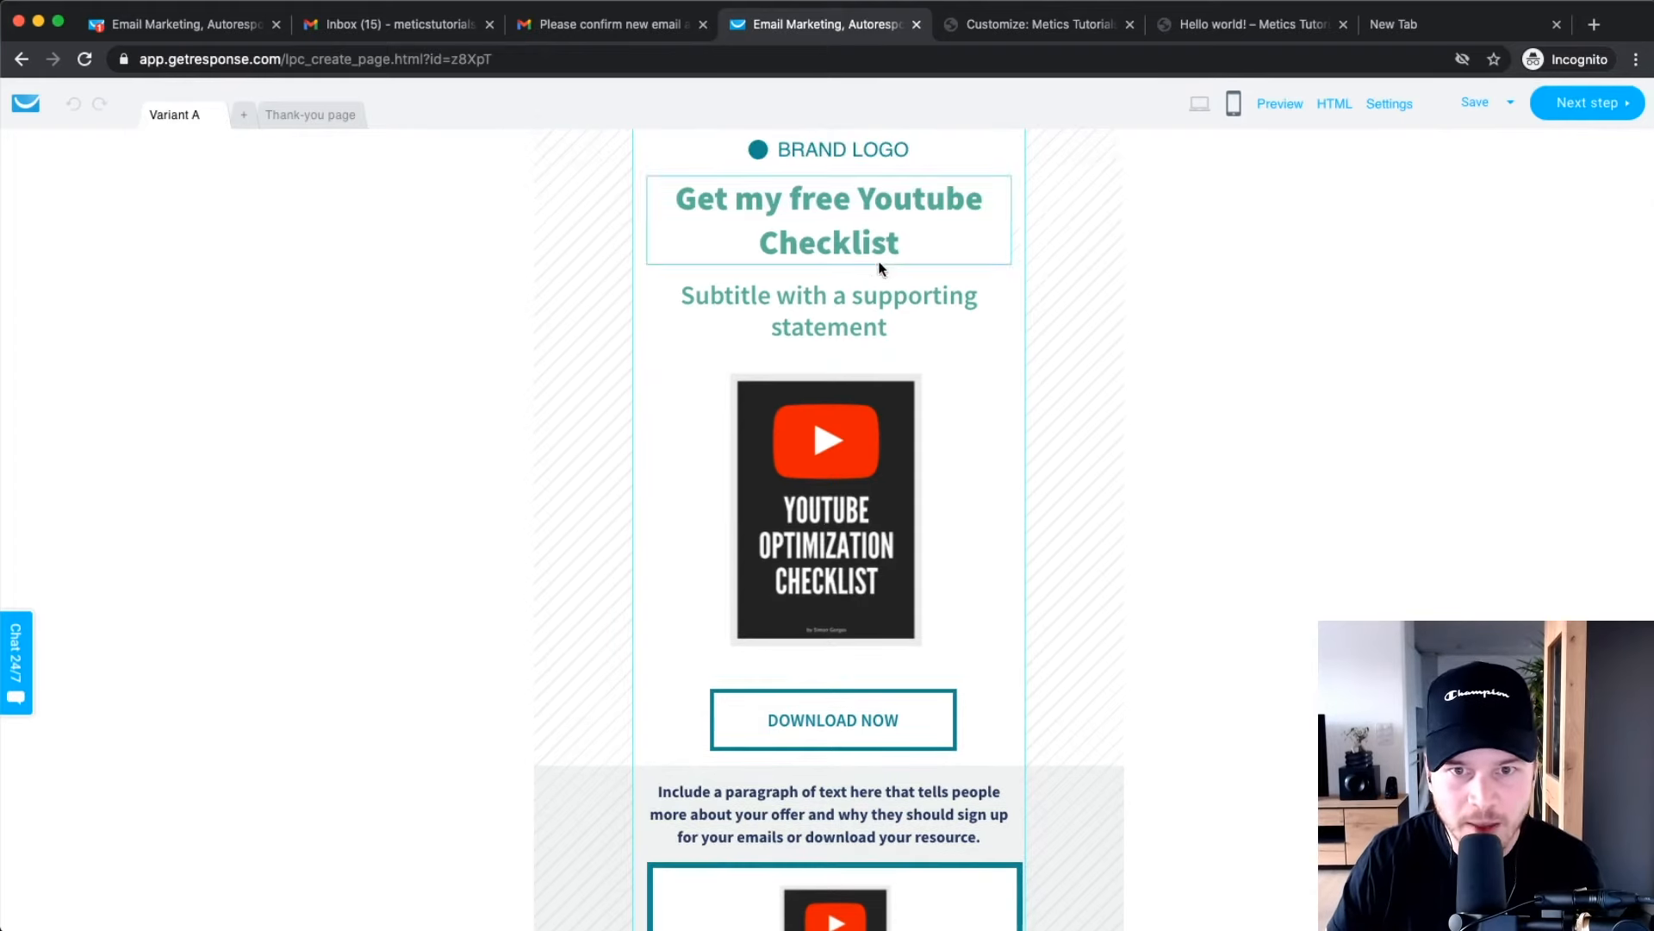
pyautogui.scroll(-5, 868, 289)
pyautogui.scroll(-8, 868, 289)
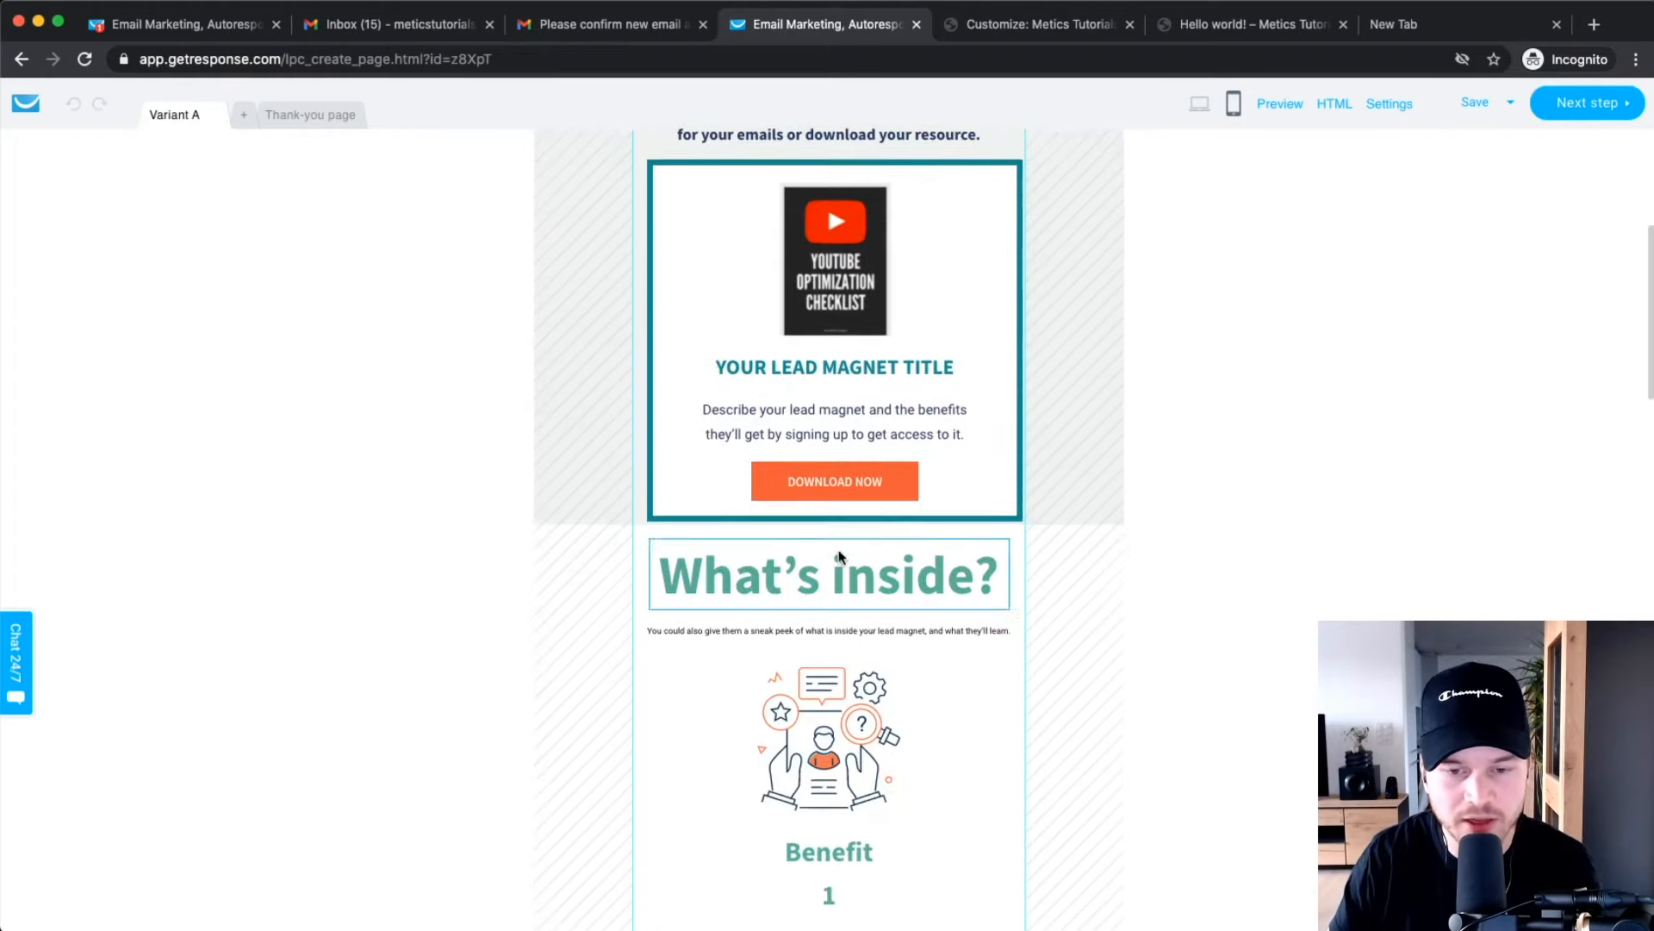
pyautogui.scroll(-5, 832, 519)
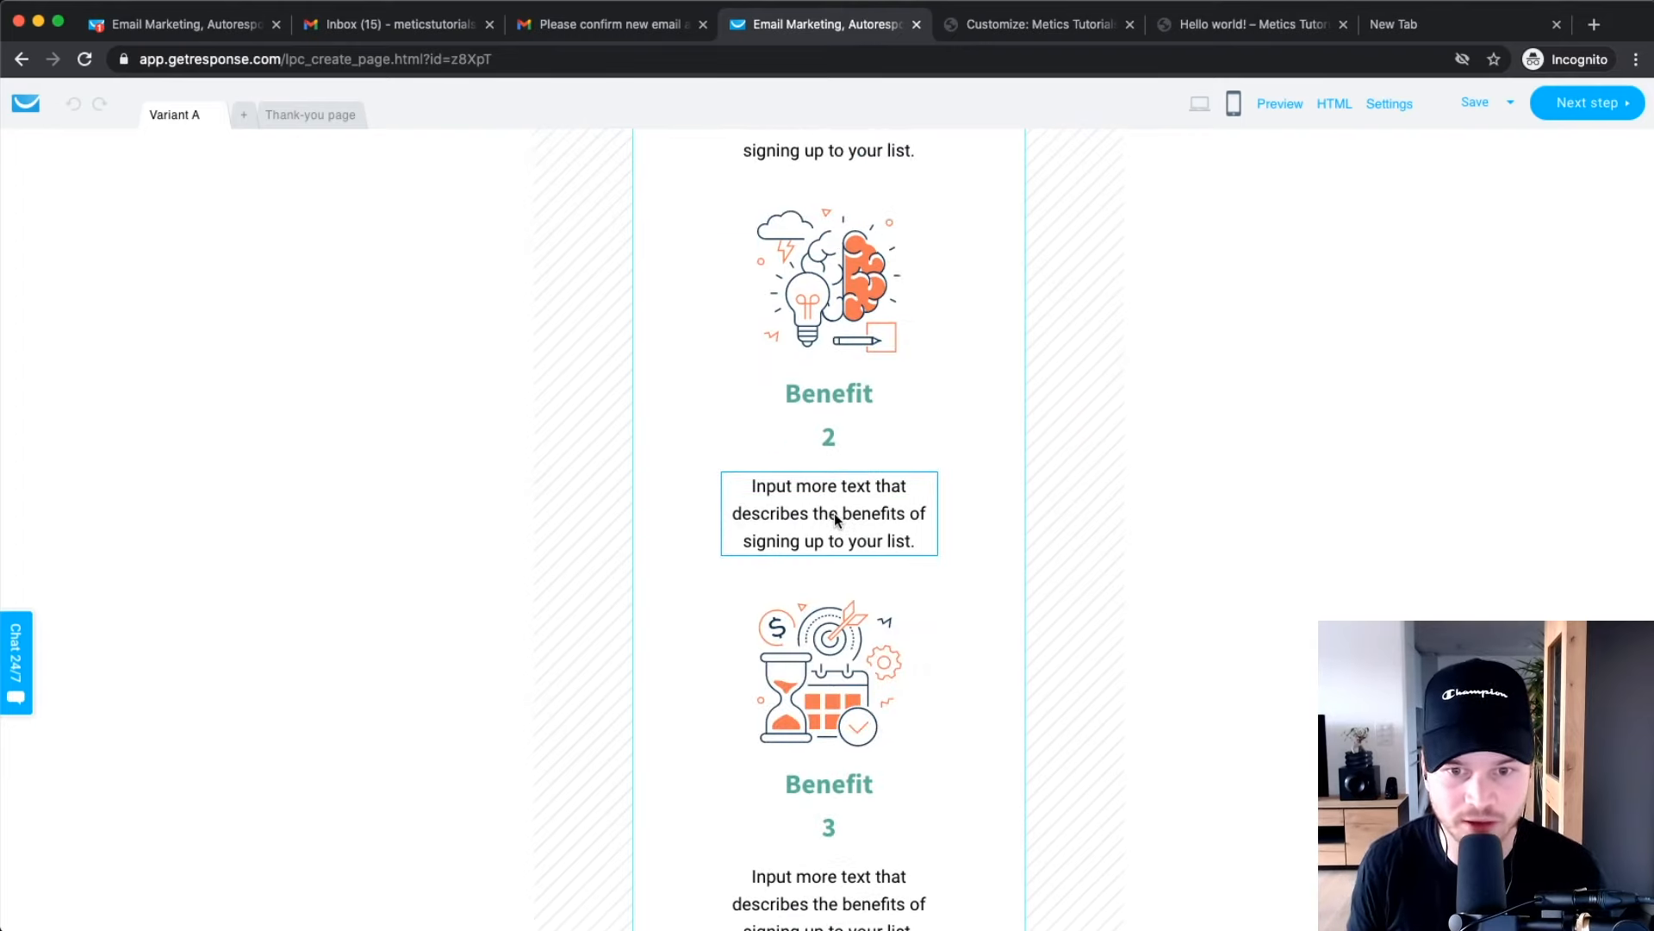
# Open the landing page's Thank-you page in the editor.
pyautogui.scroll(-16, 834, 514)
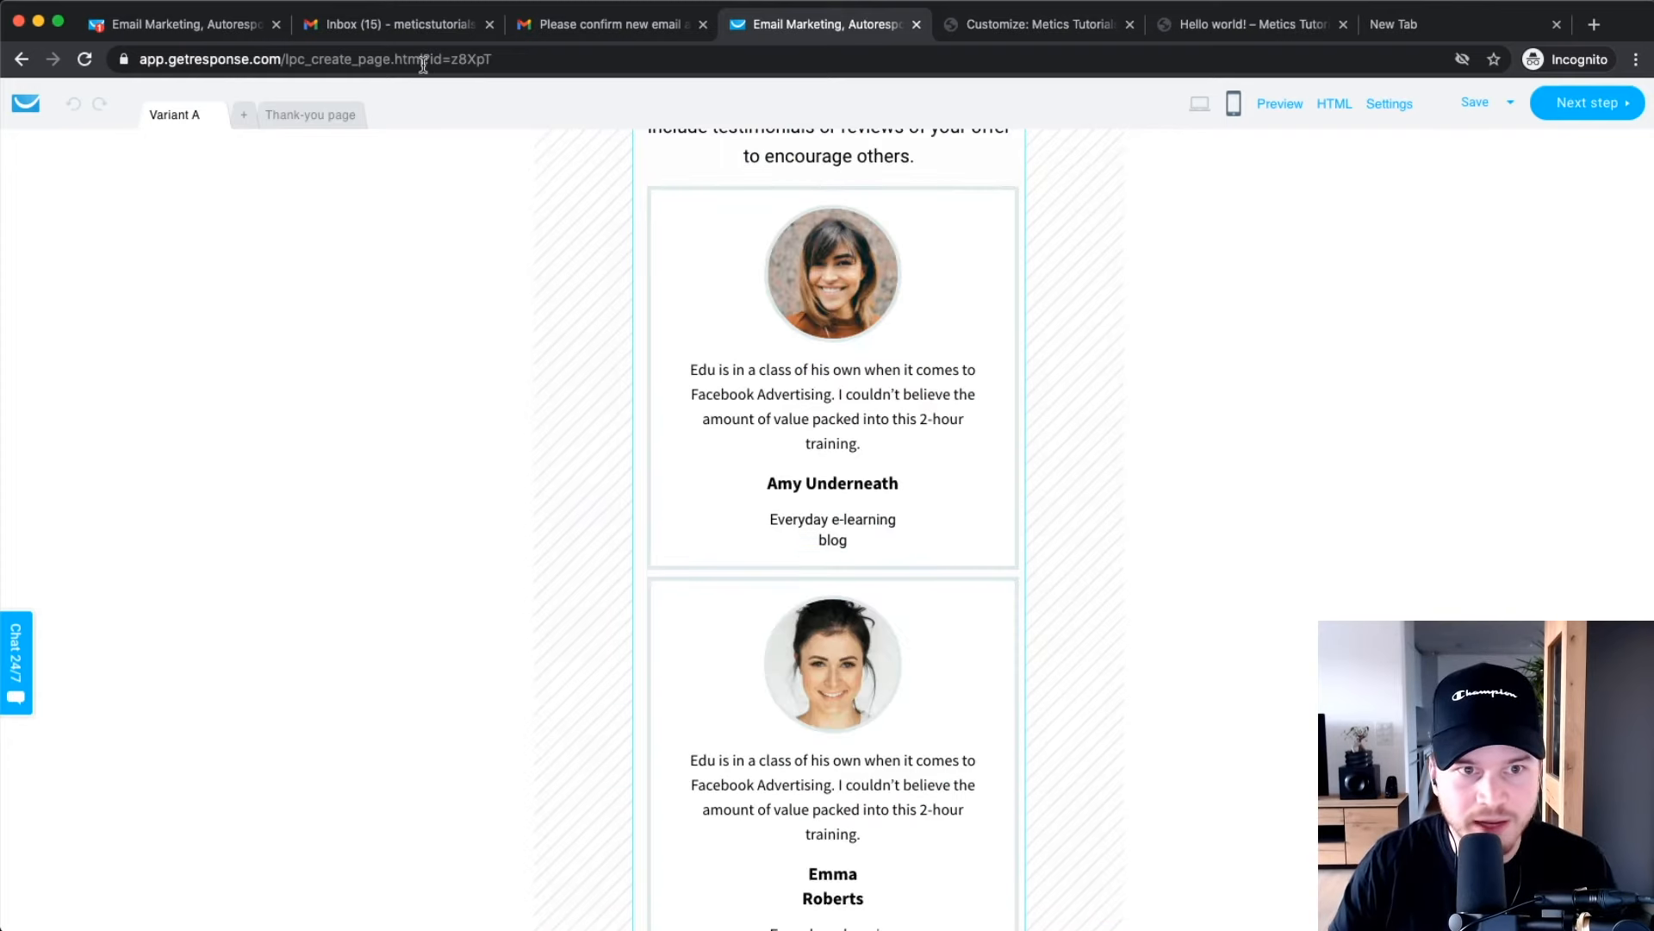
pyautogui.click(334, 119)
pyautogui.scroll(7, 333, 285)
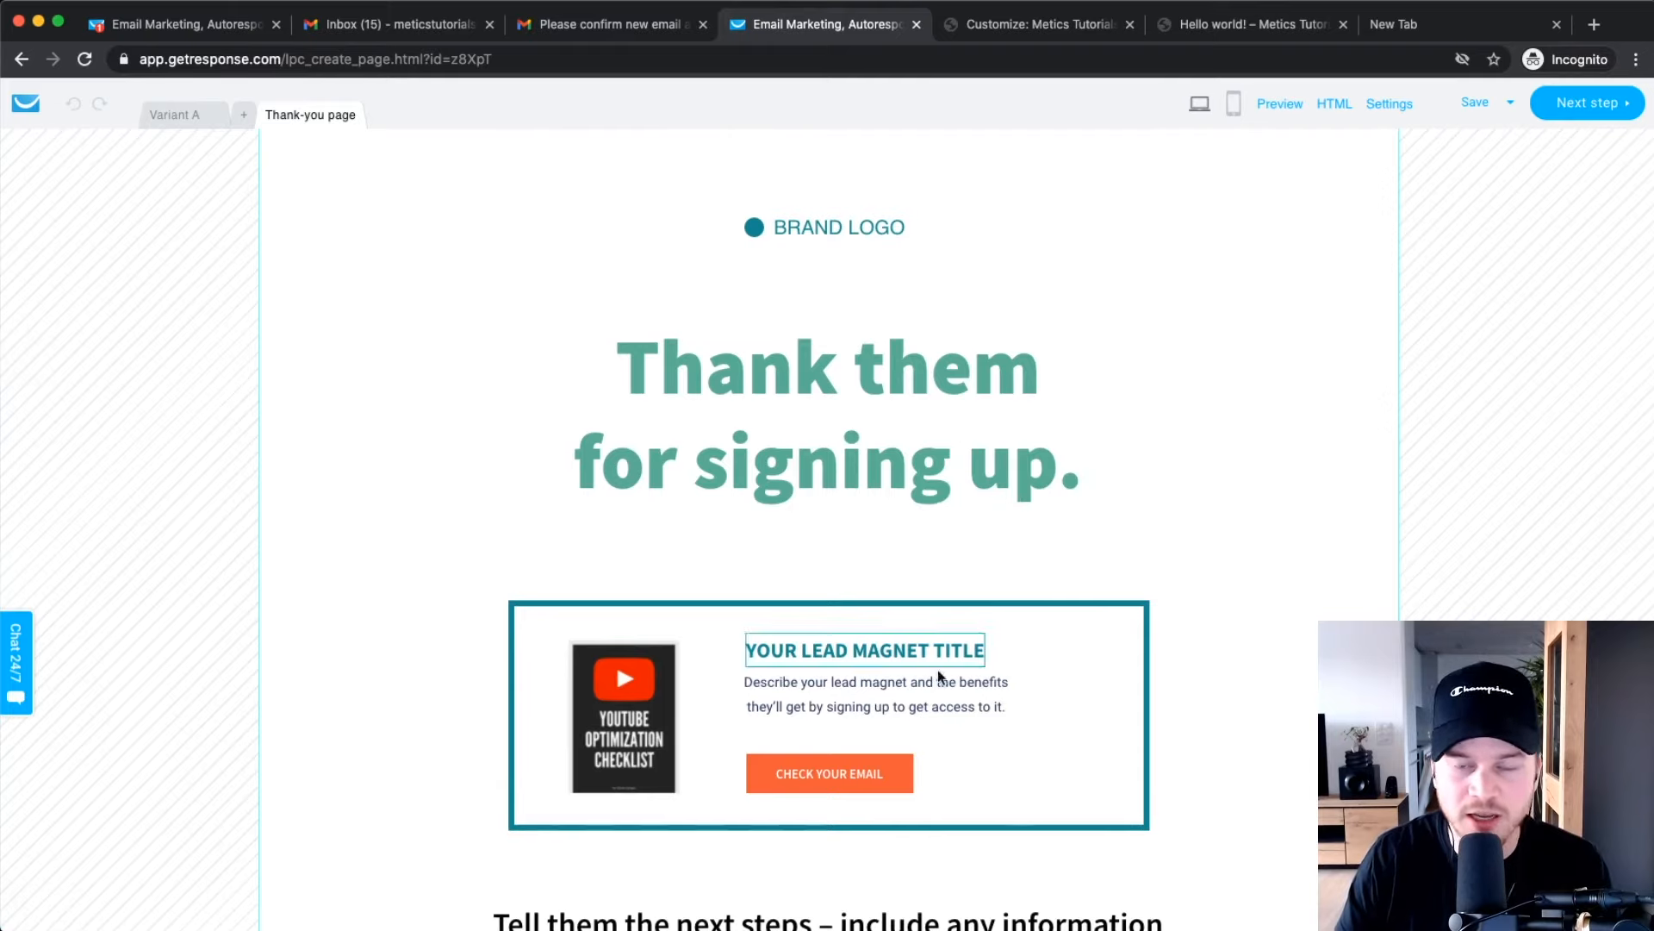
# Create a mobile version of the thank-you page, return to desktop view, and go to Next step.
pyautogui.click(837, 233)
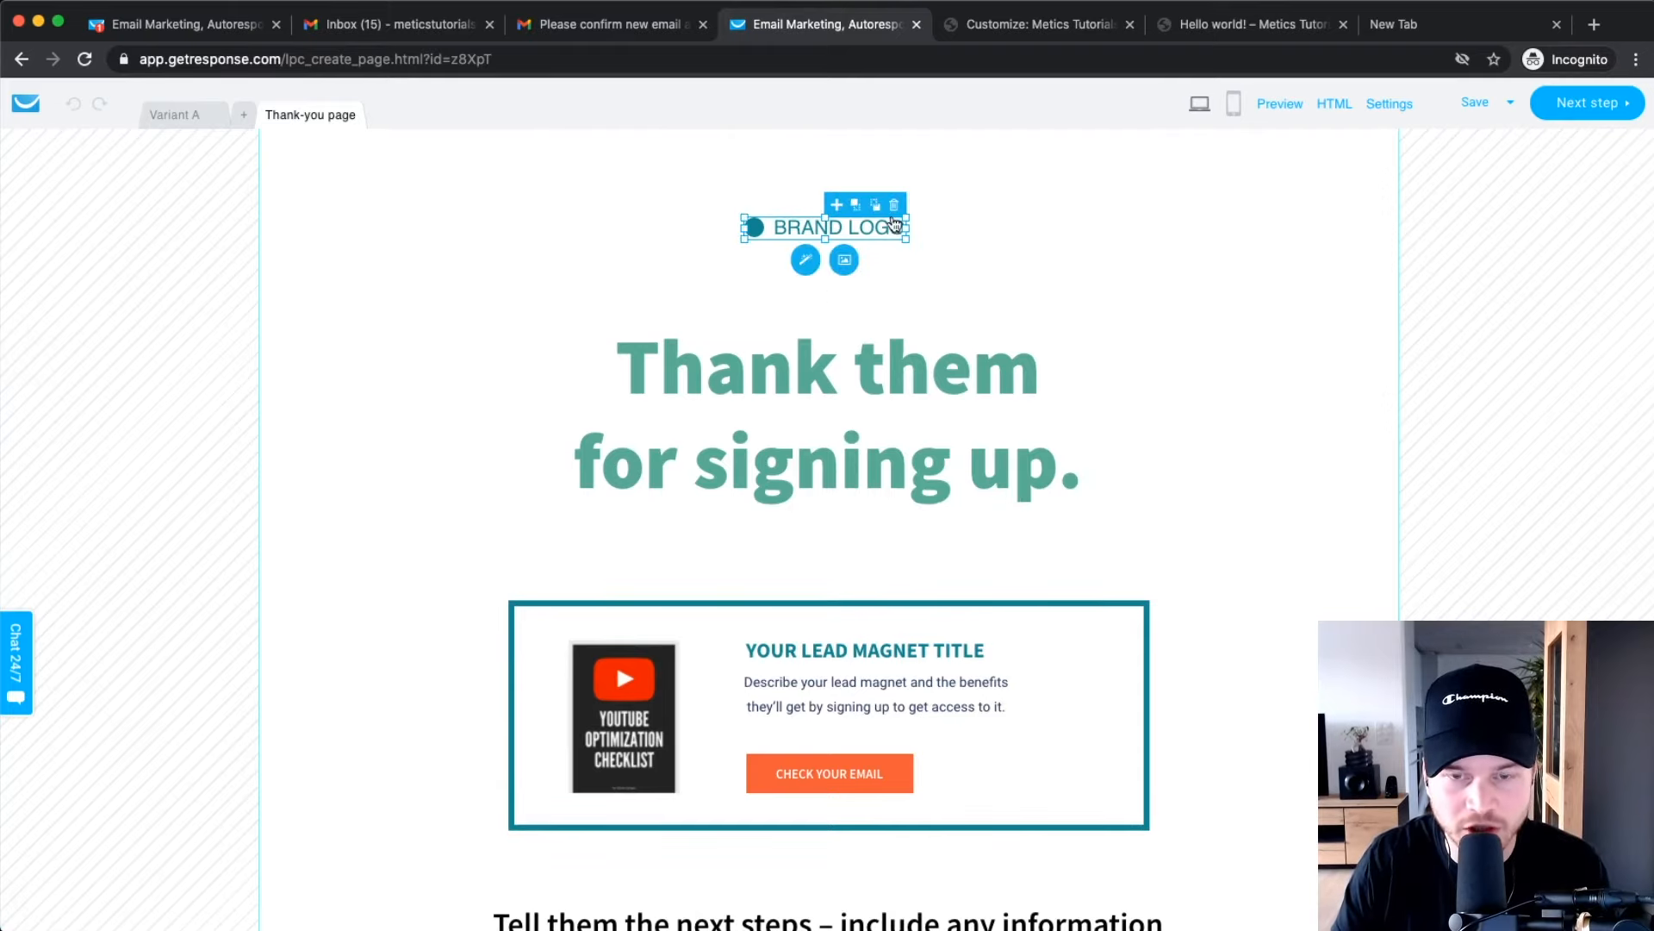
pyautogui.click(1234, 104)
pyautogui.click(853, 582)
pyautogui.scroll(-4, 807, 340)
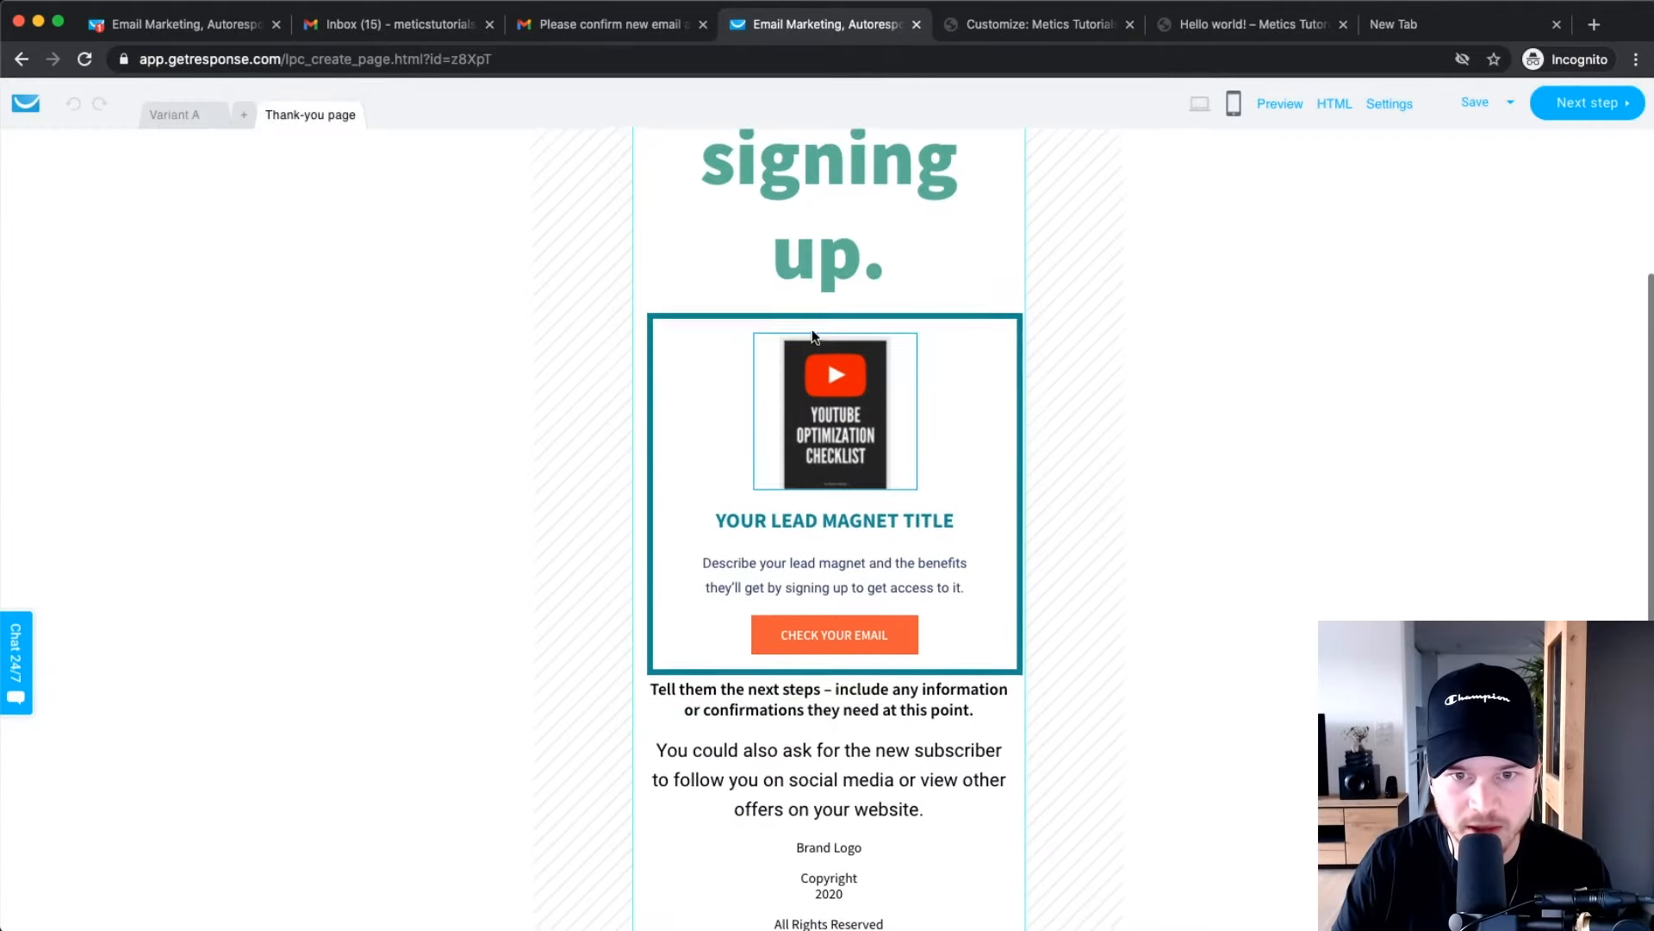
pyautogui.scroll(4, 881, 523)
pyautogui.click(1200, 103)
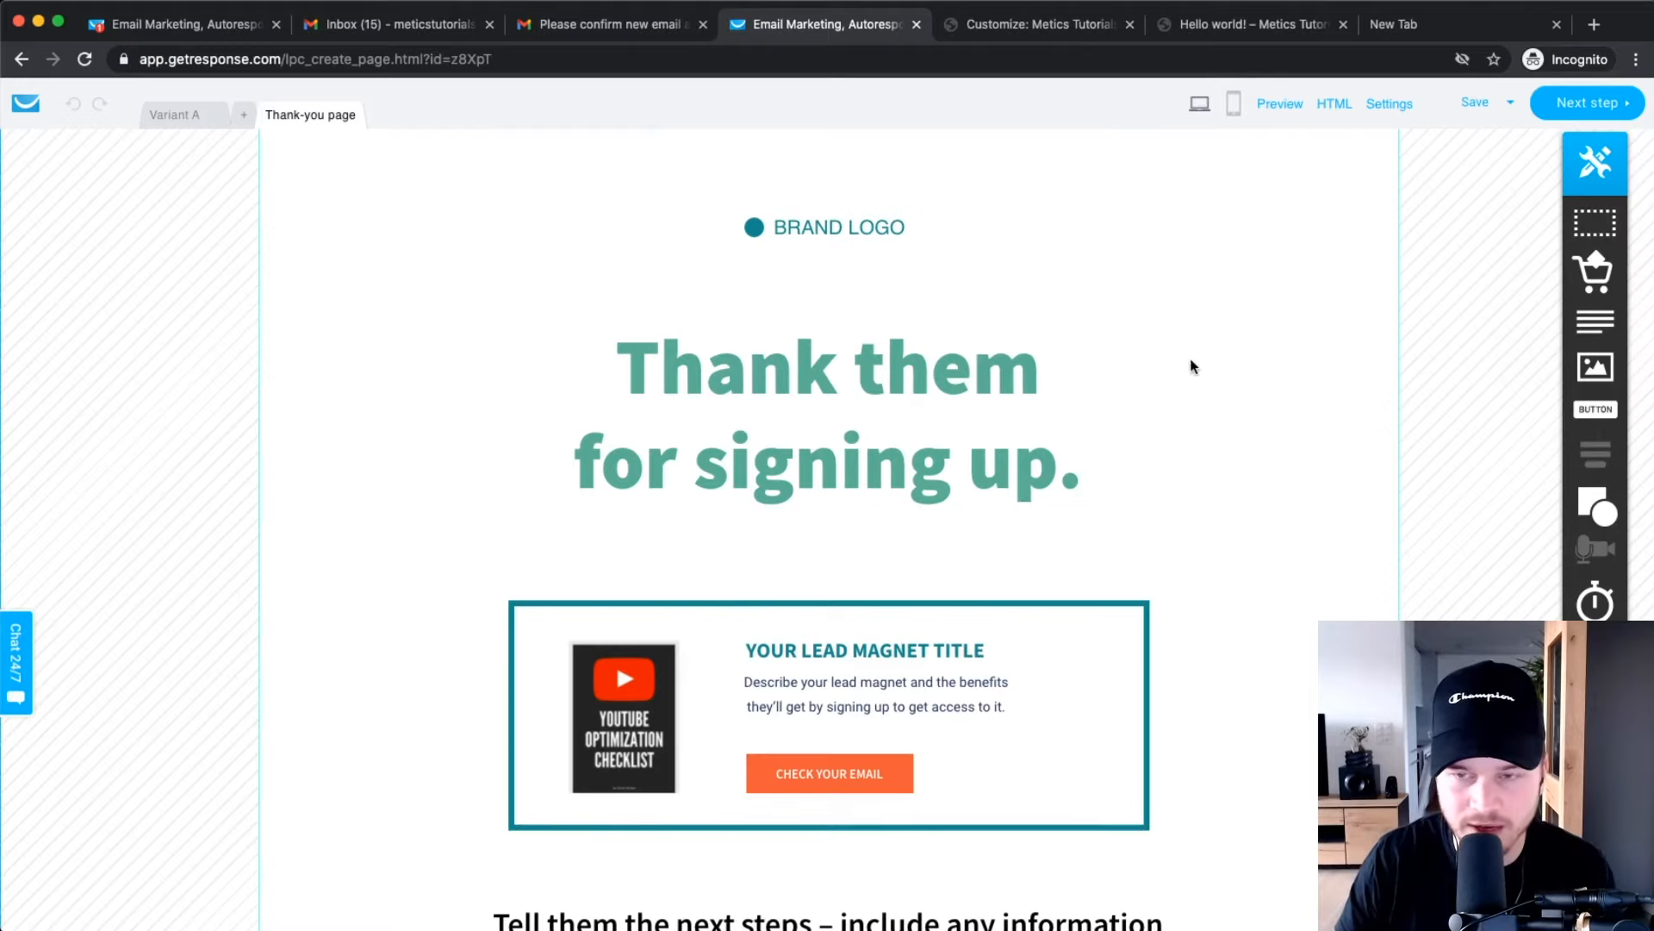
pyautogui.click(1584, 106)
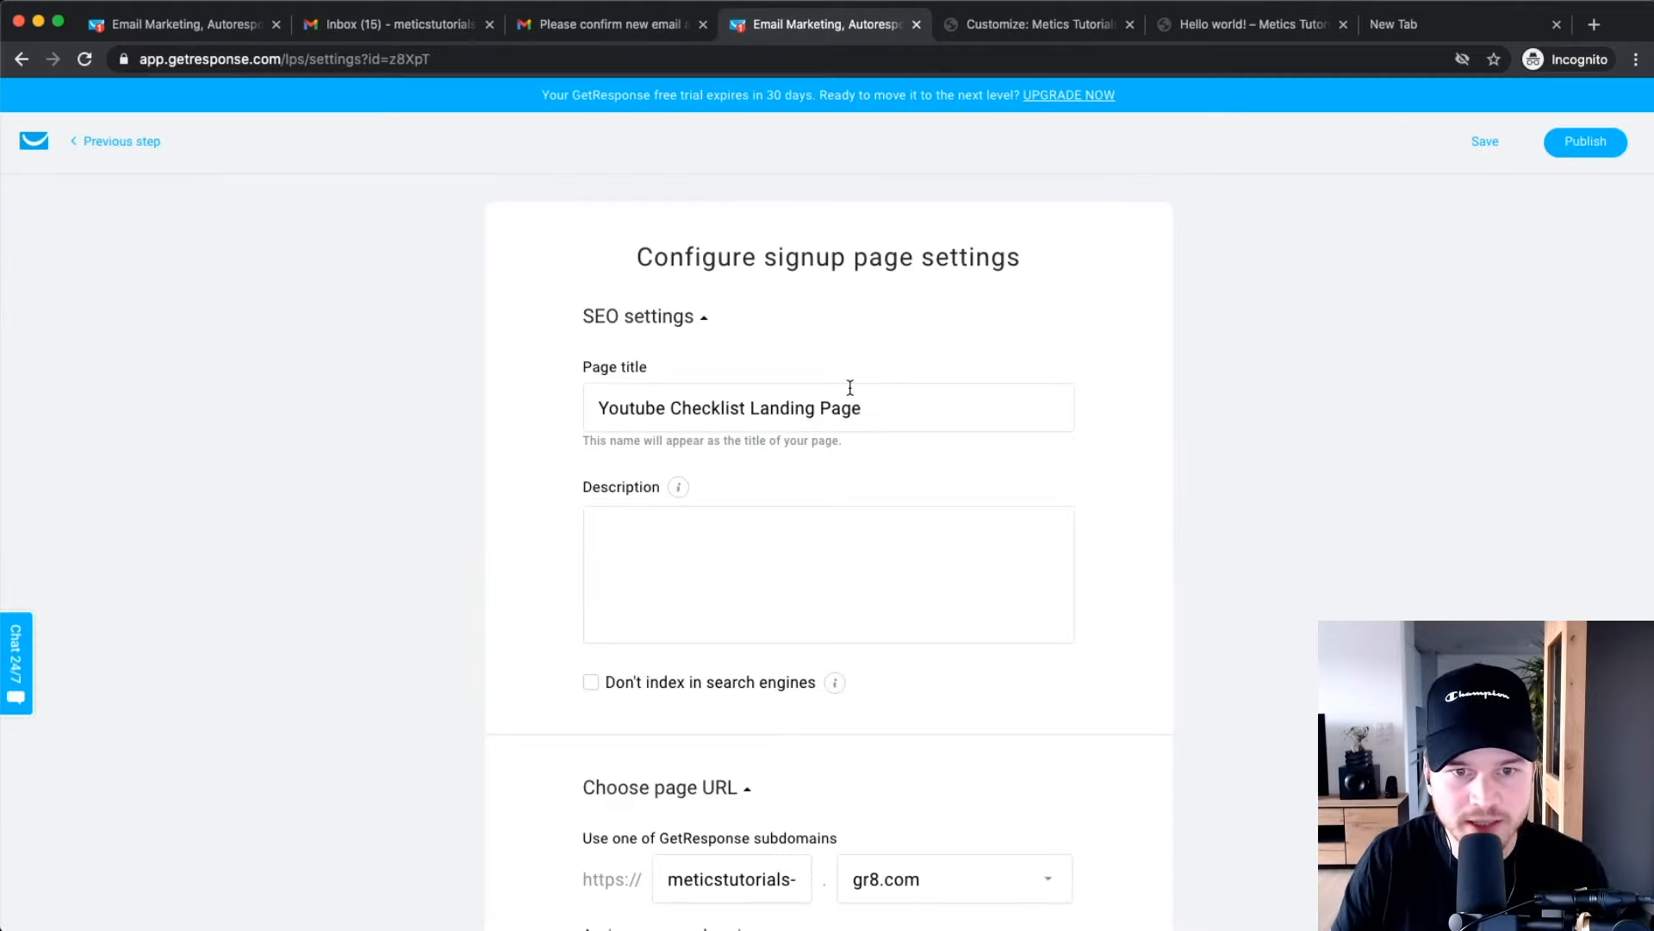
# Enter the page description 'Learn how to rank #1 on youtube.' under the title.
pyautogui.moveTo(598, 407); pyautogui.dragTo(1052, 404)
pyautogui.click(1370, 449)
pyautogui.click(707, 546)
pyautogui.write('Lear')
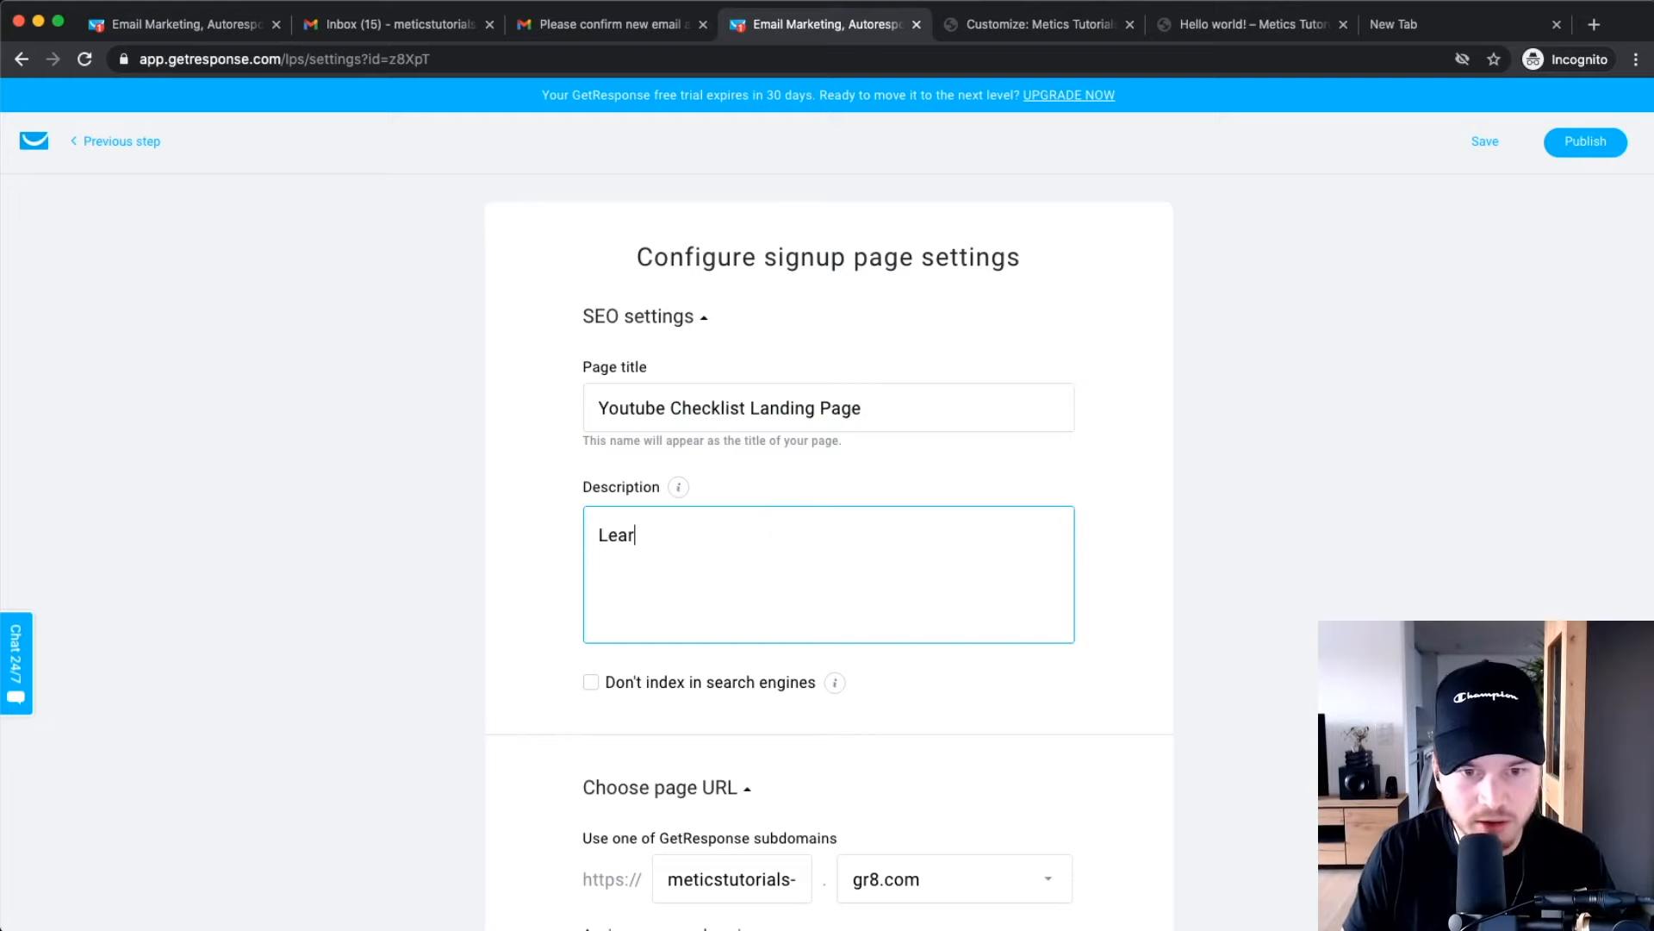
pyautogui.write('n how to rank #1')
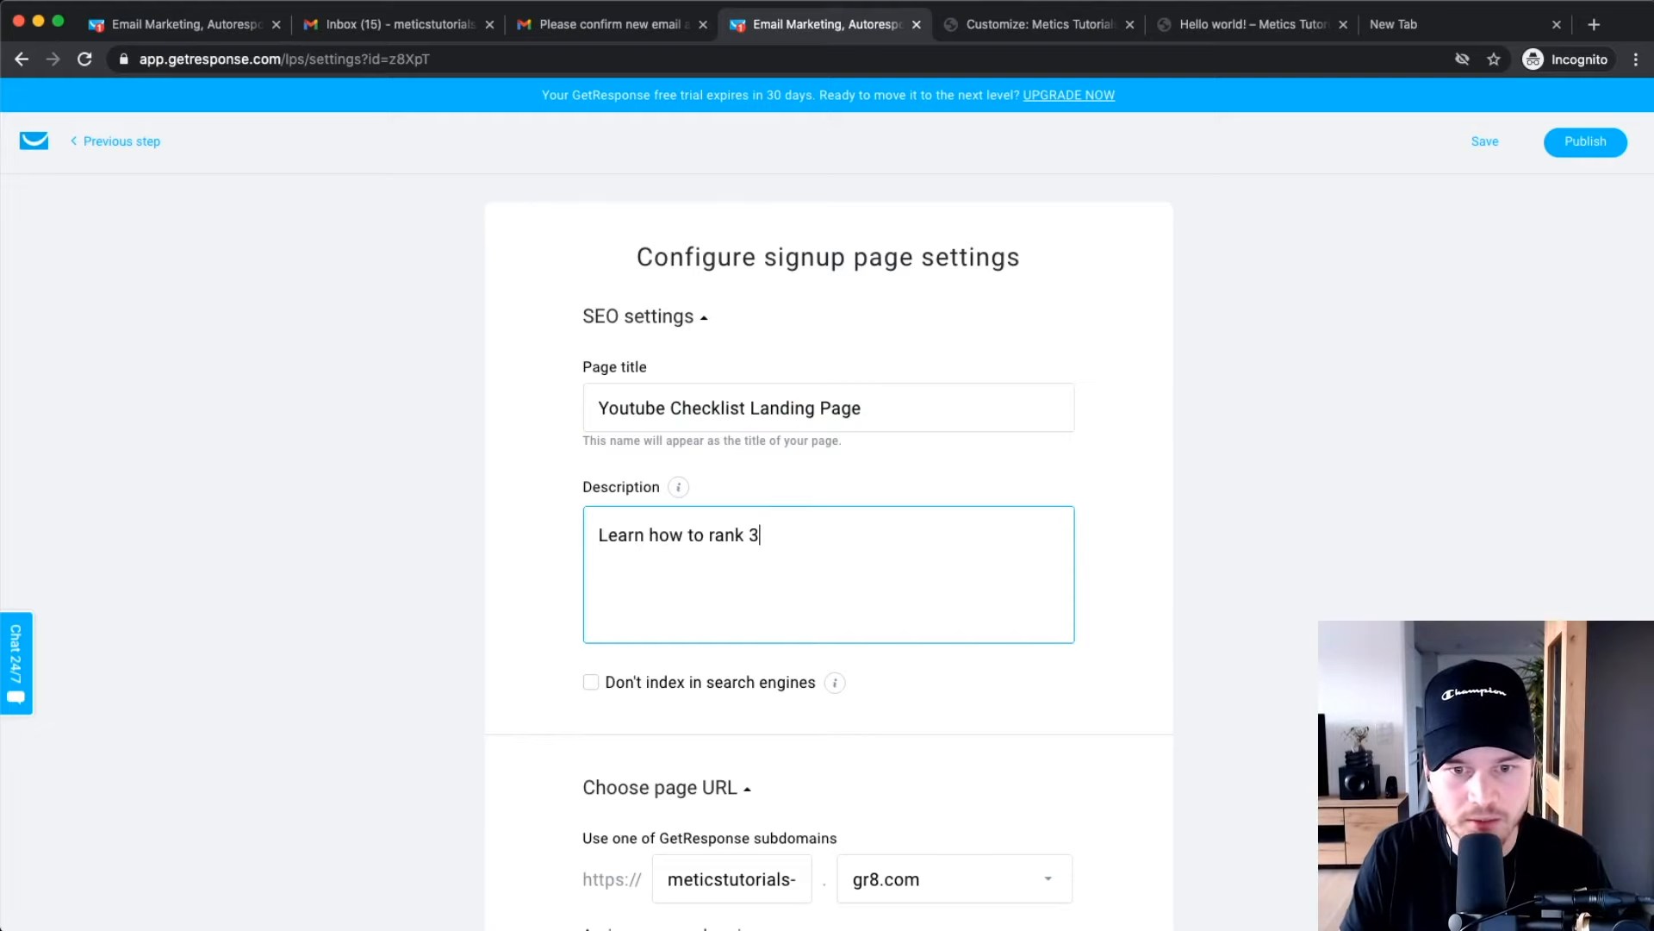
pyautogui.write(' on youtube')
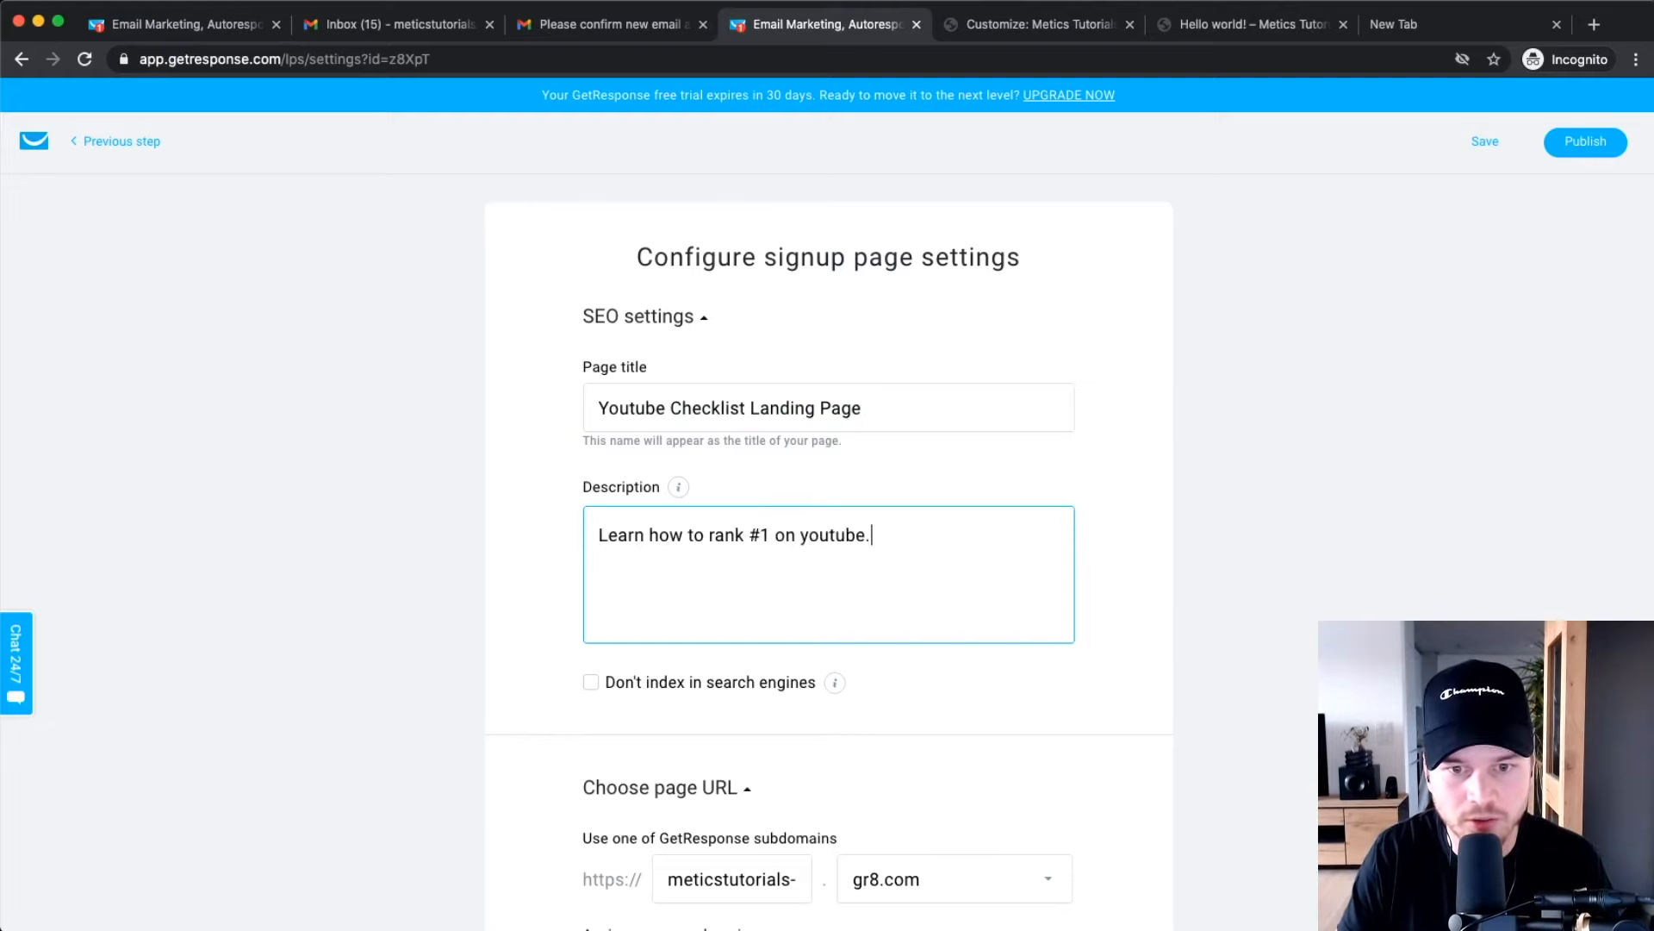
pyautogui.write('.')
# Review the gr8.com subdomain URL and the subscription settings further down.
pyautogui.scroll(-5, 672, 609)
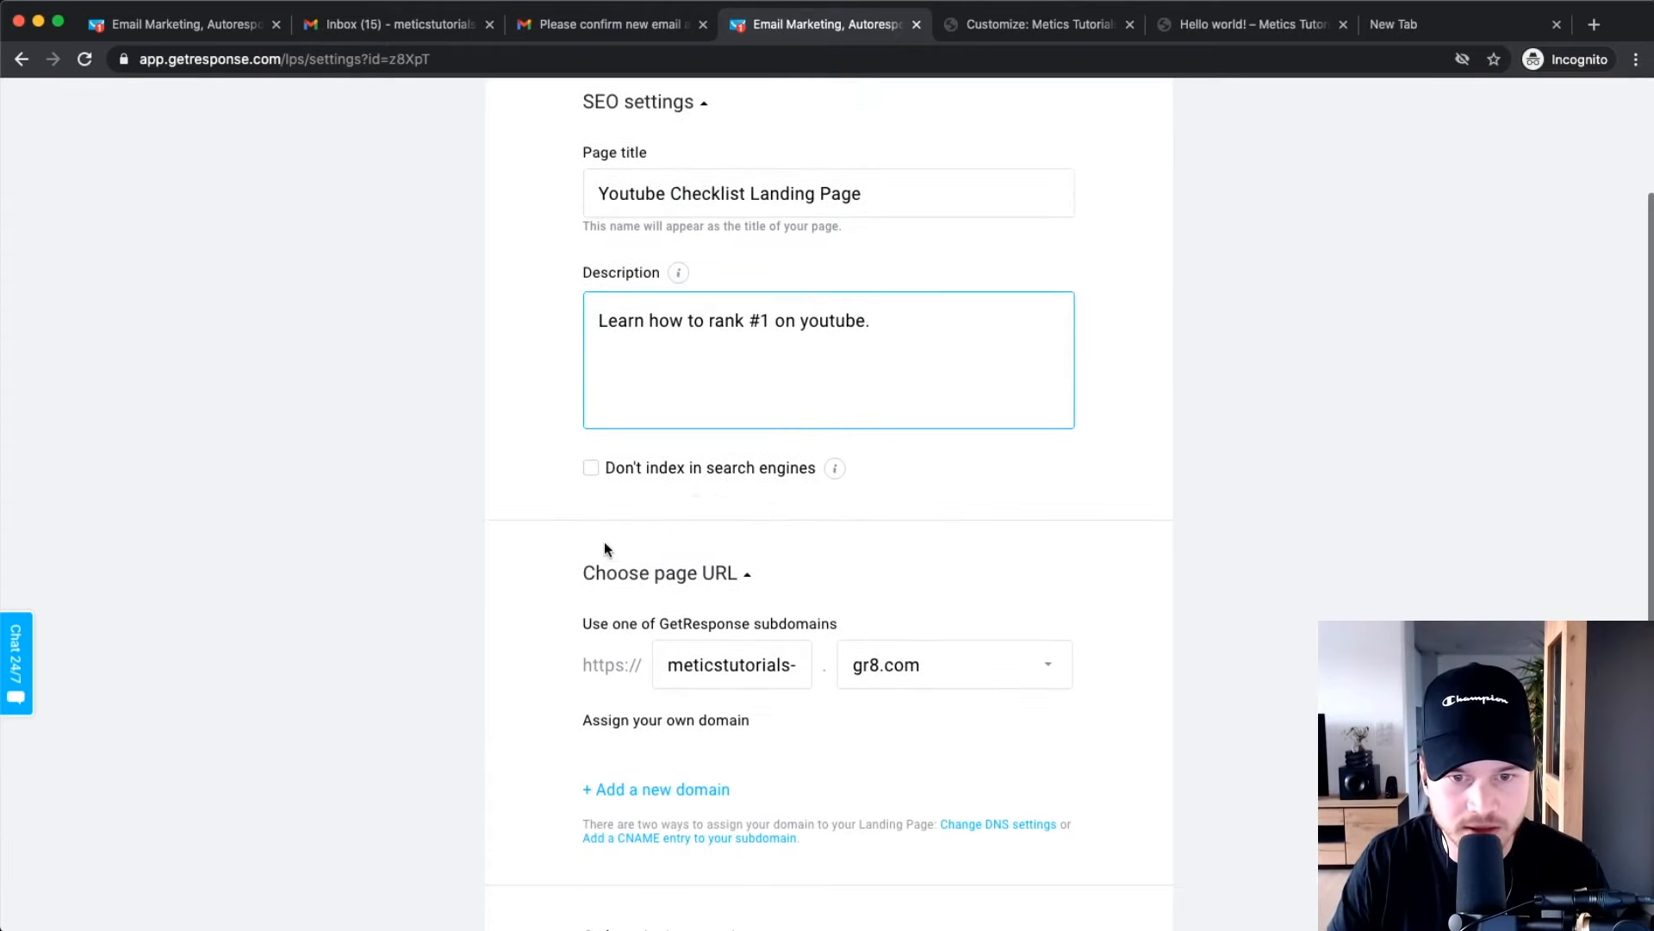
pyautogui.scroll(-3, 777, 525)
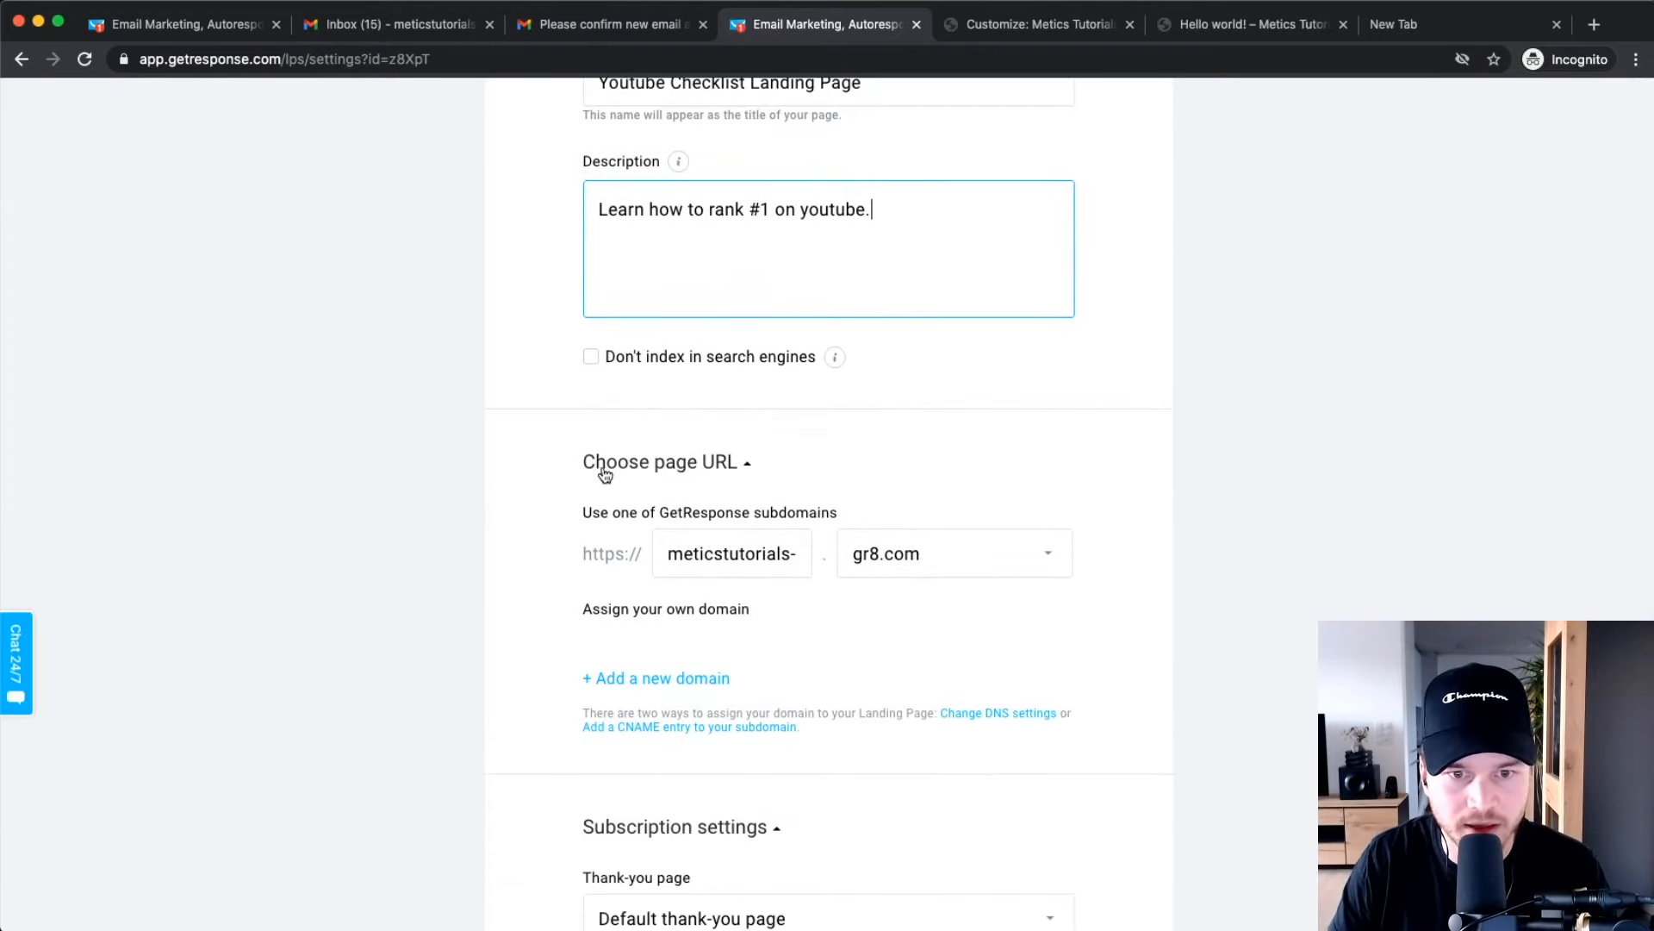
pyautogui.scroll(-2, 778, 480)
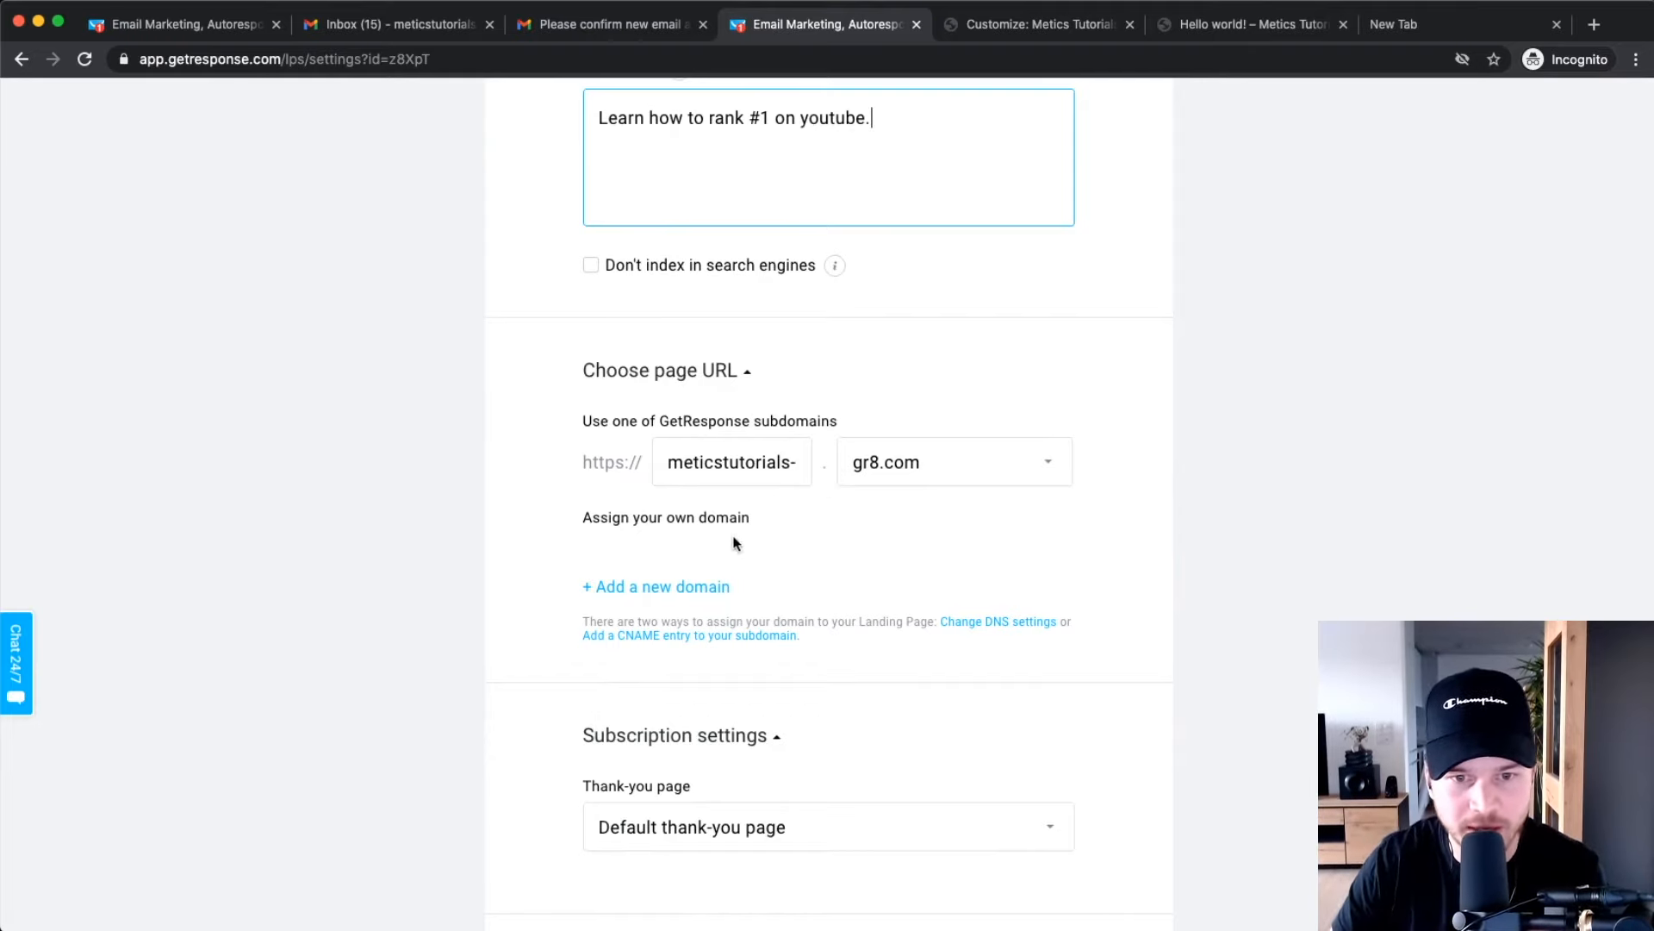
pyautogui.moveTo(583, 459); pyautogui.dragTo(1183, 470)
pyautogui.click(1182, 463)
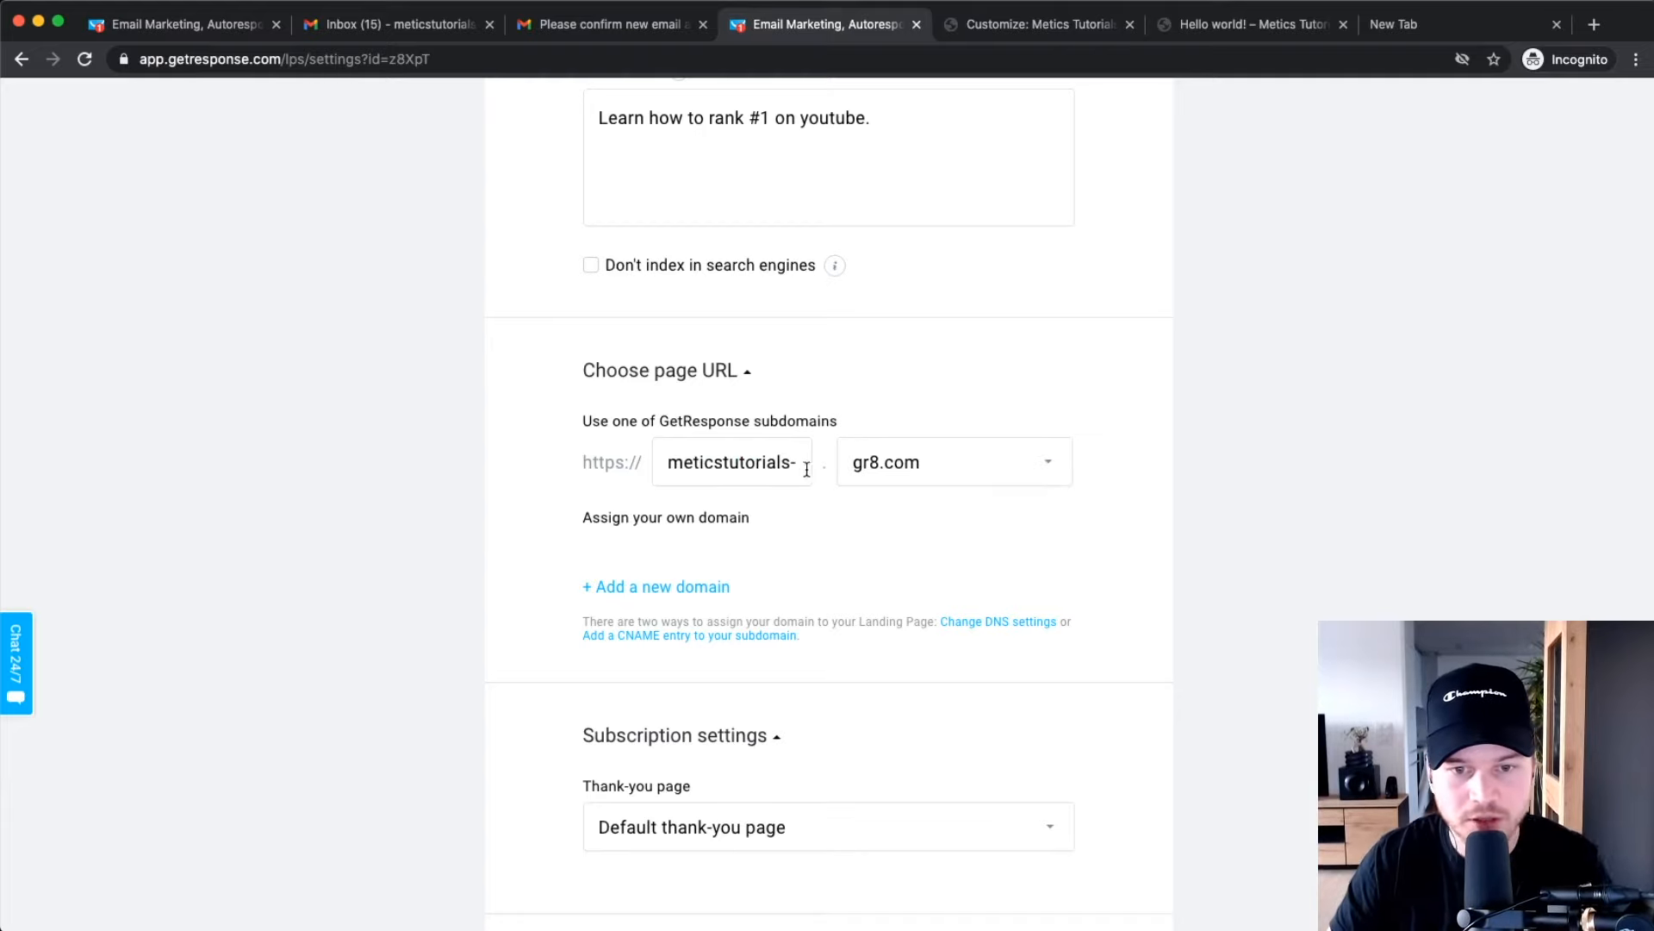
pyautogui.scroll(5, 742, 469)
pyautogui.scroll(-3, 841, 454)
pyautogui.scroll(-3, 841, 456)
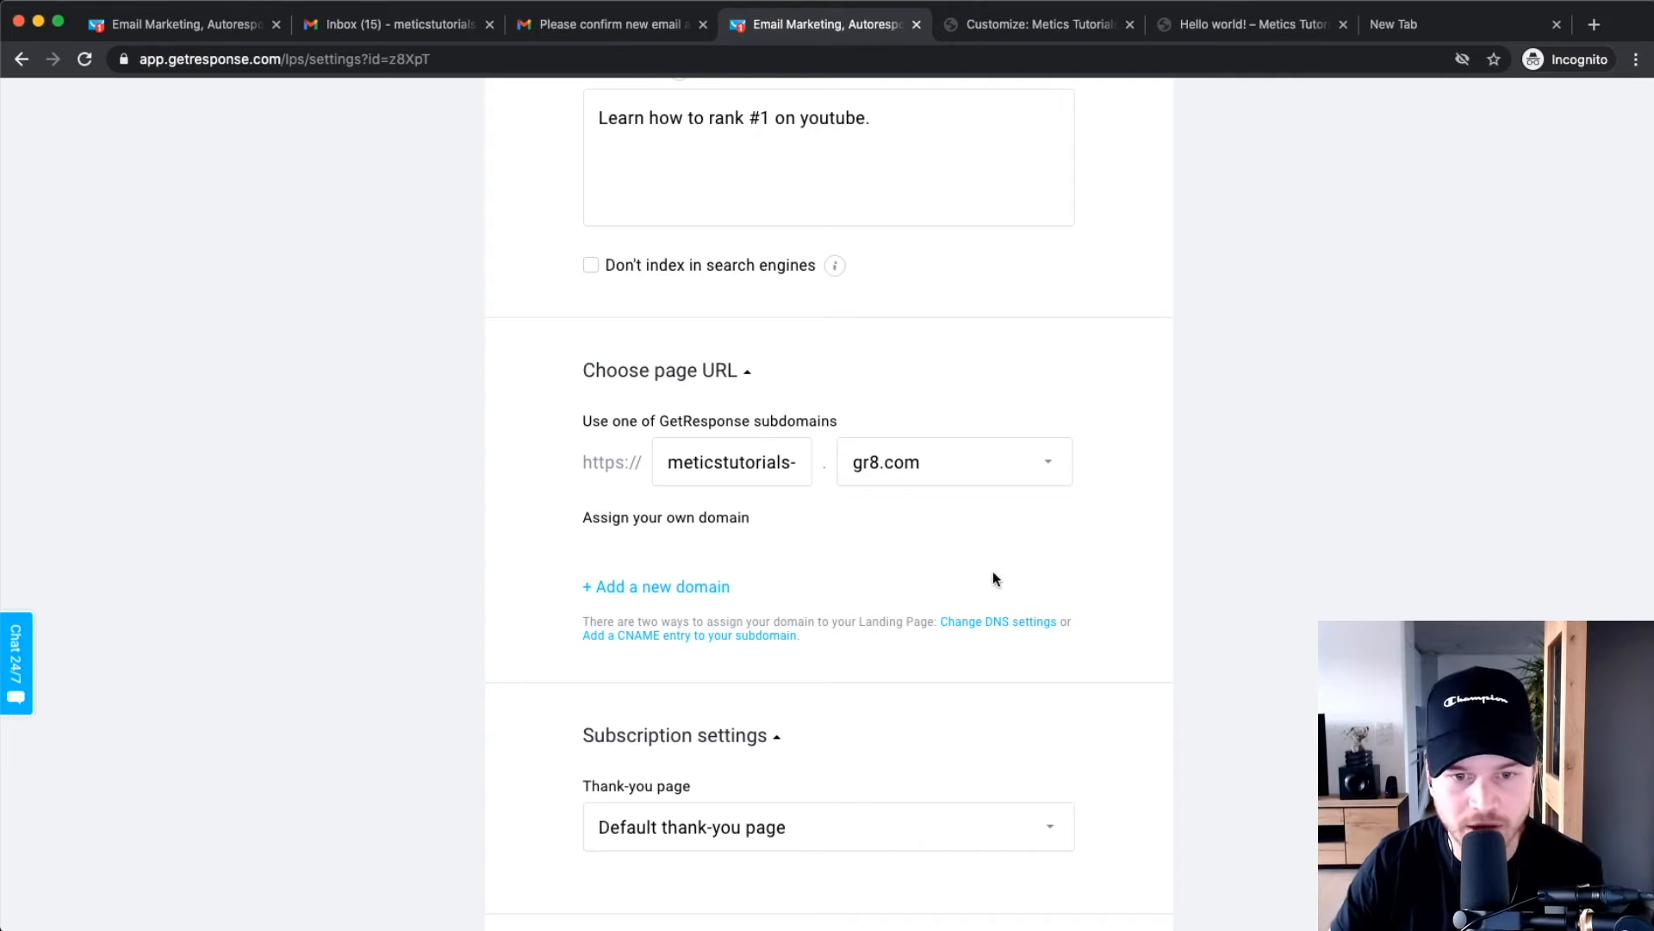
pyautogui.scroll(-3, 812, 561)
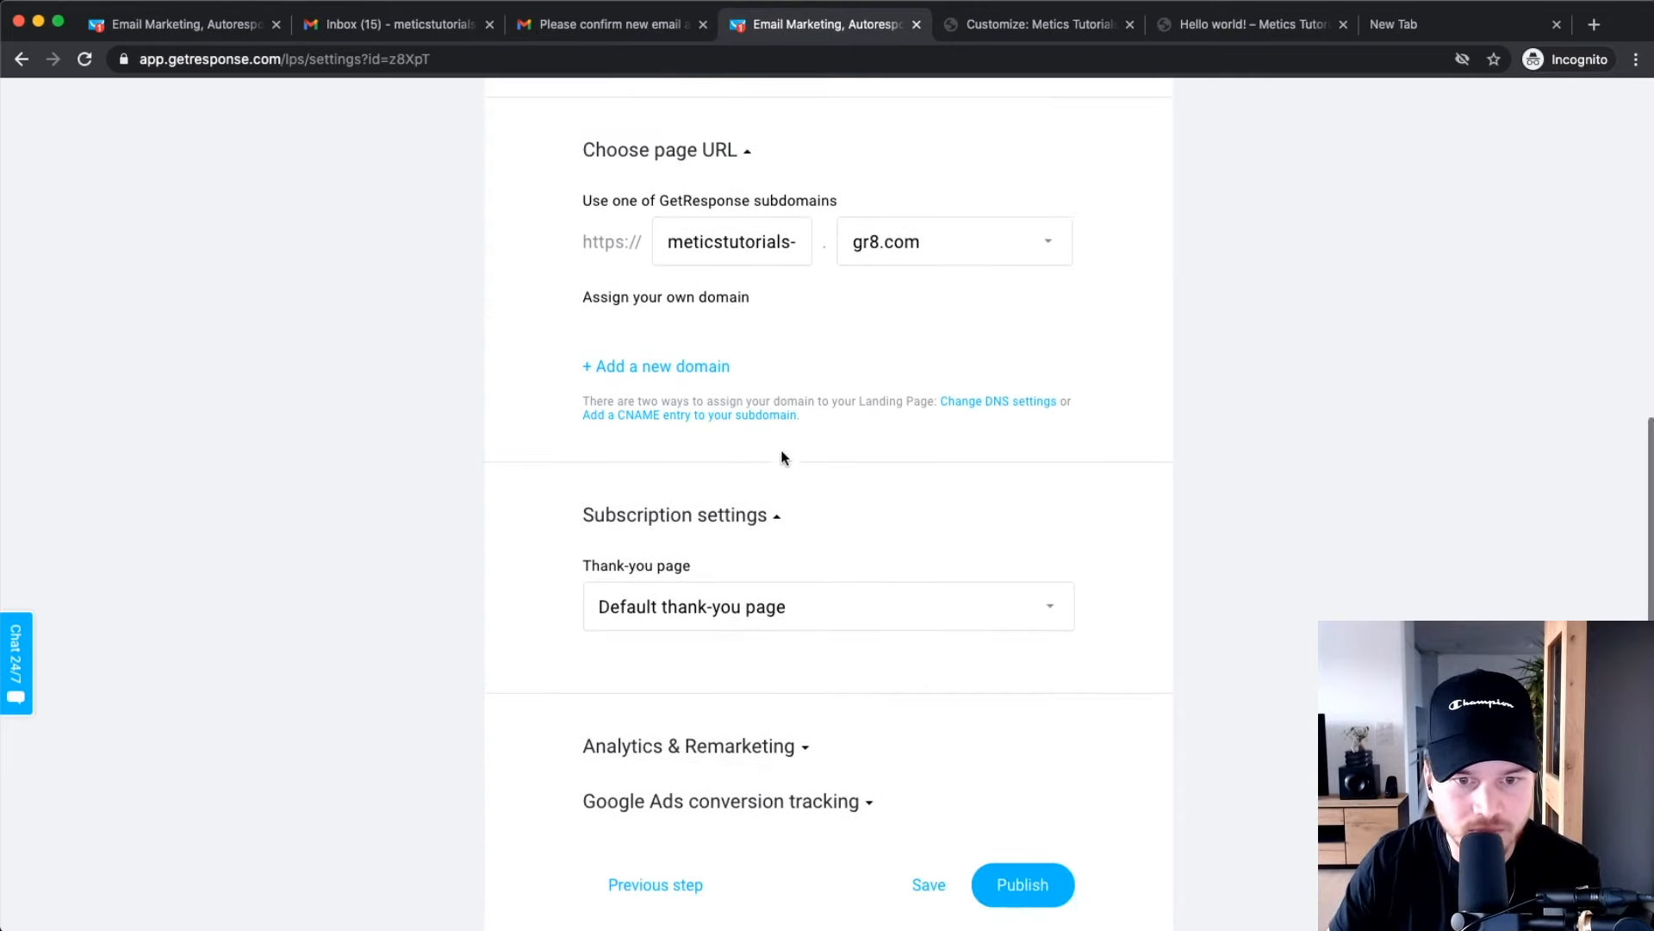
pyautogui.scroll(-2, 698, 605)
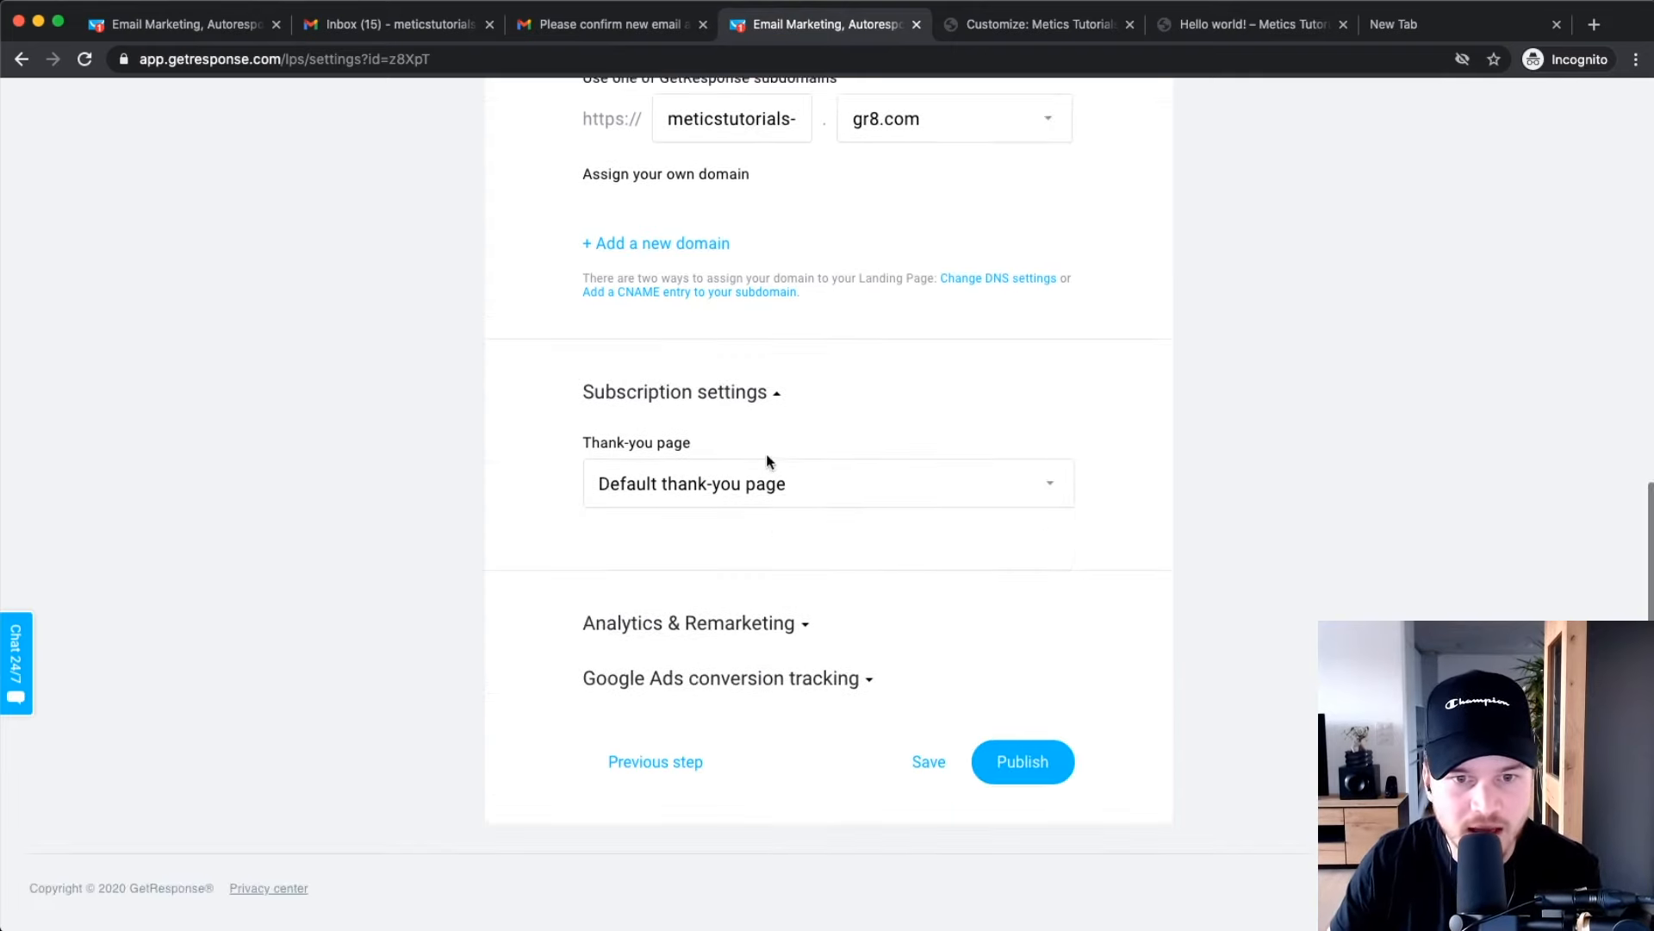
# Keep the Default thank-you page after trying the custom option, then publish the landing page.
pyautogui.click(711, 486)
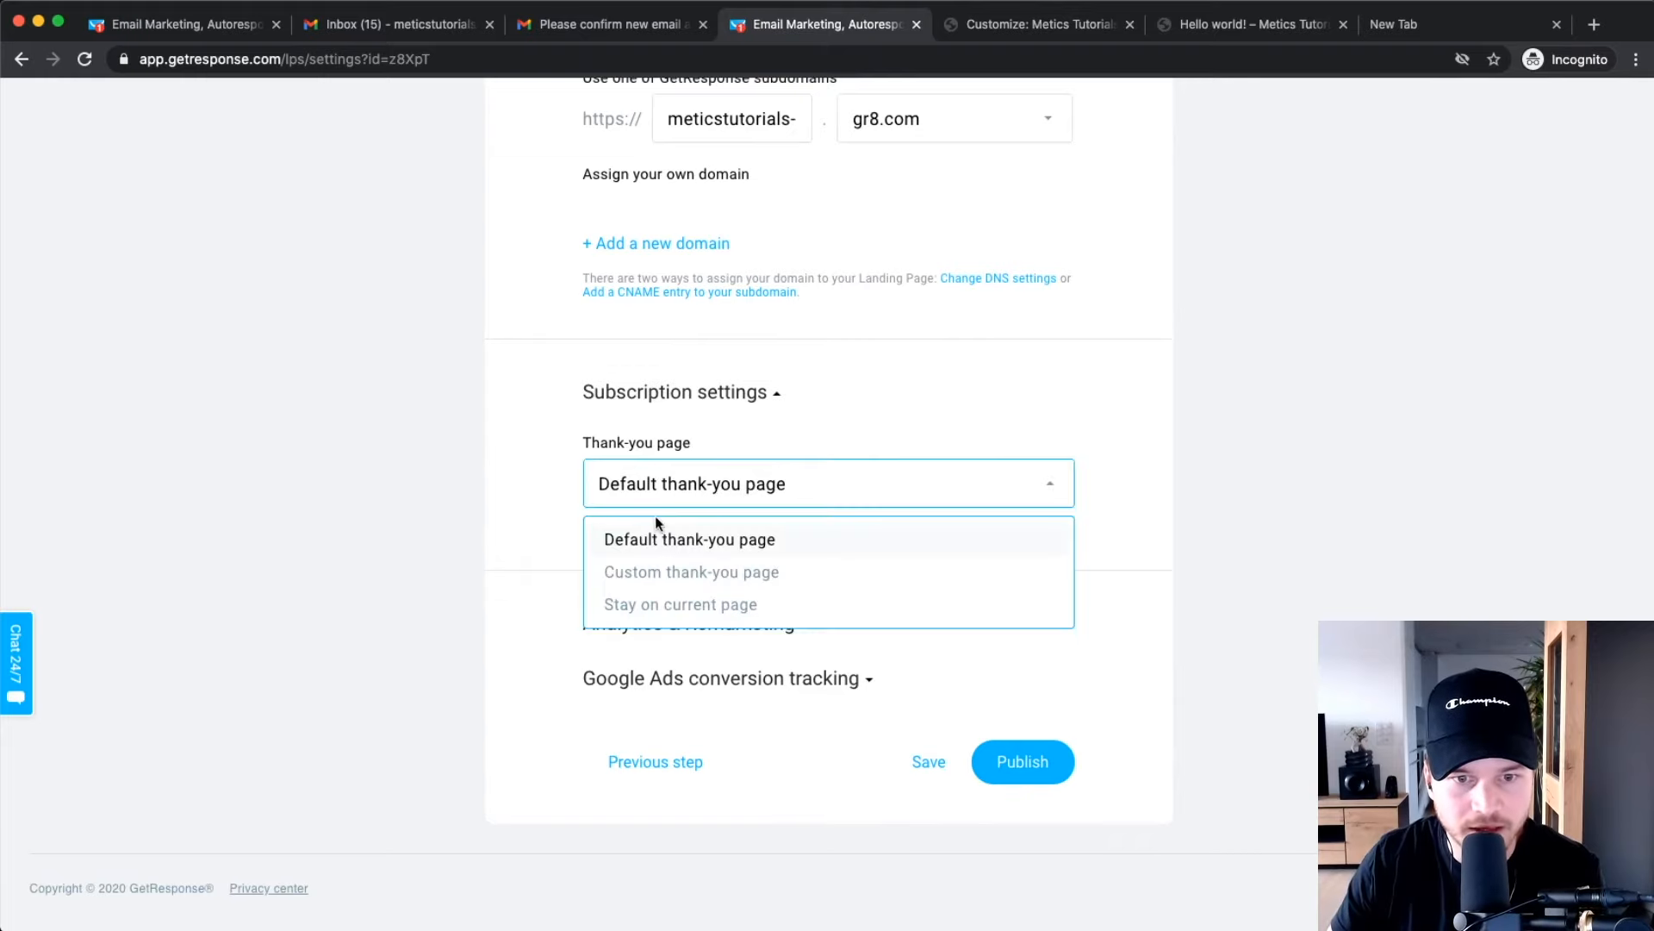
pyautogui.click(672, 541)
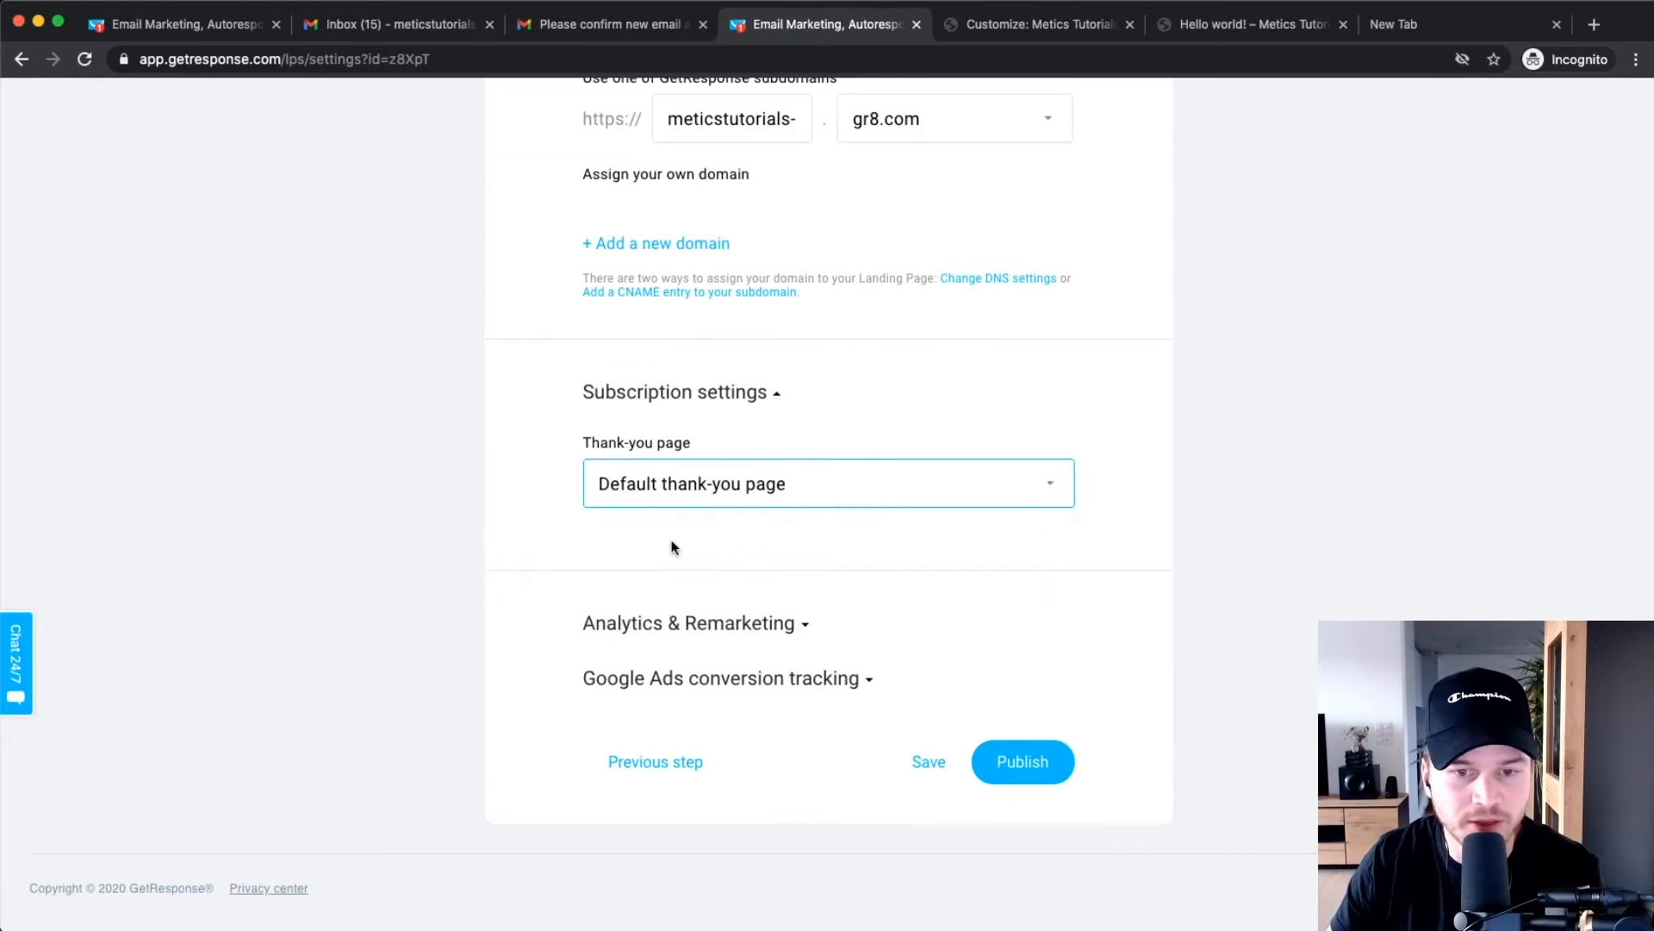
pyautogui.click(683, 489)
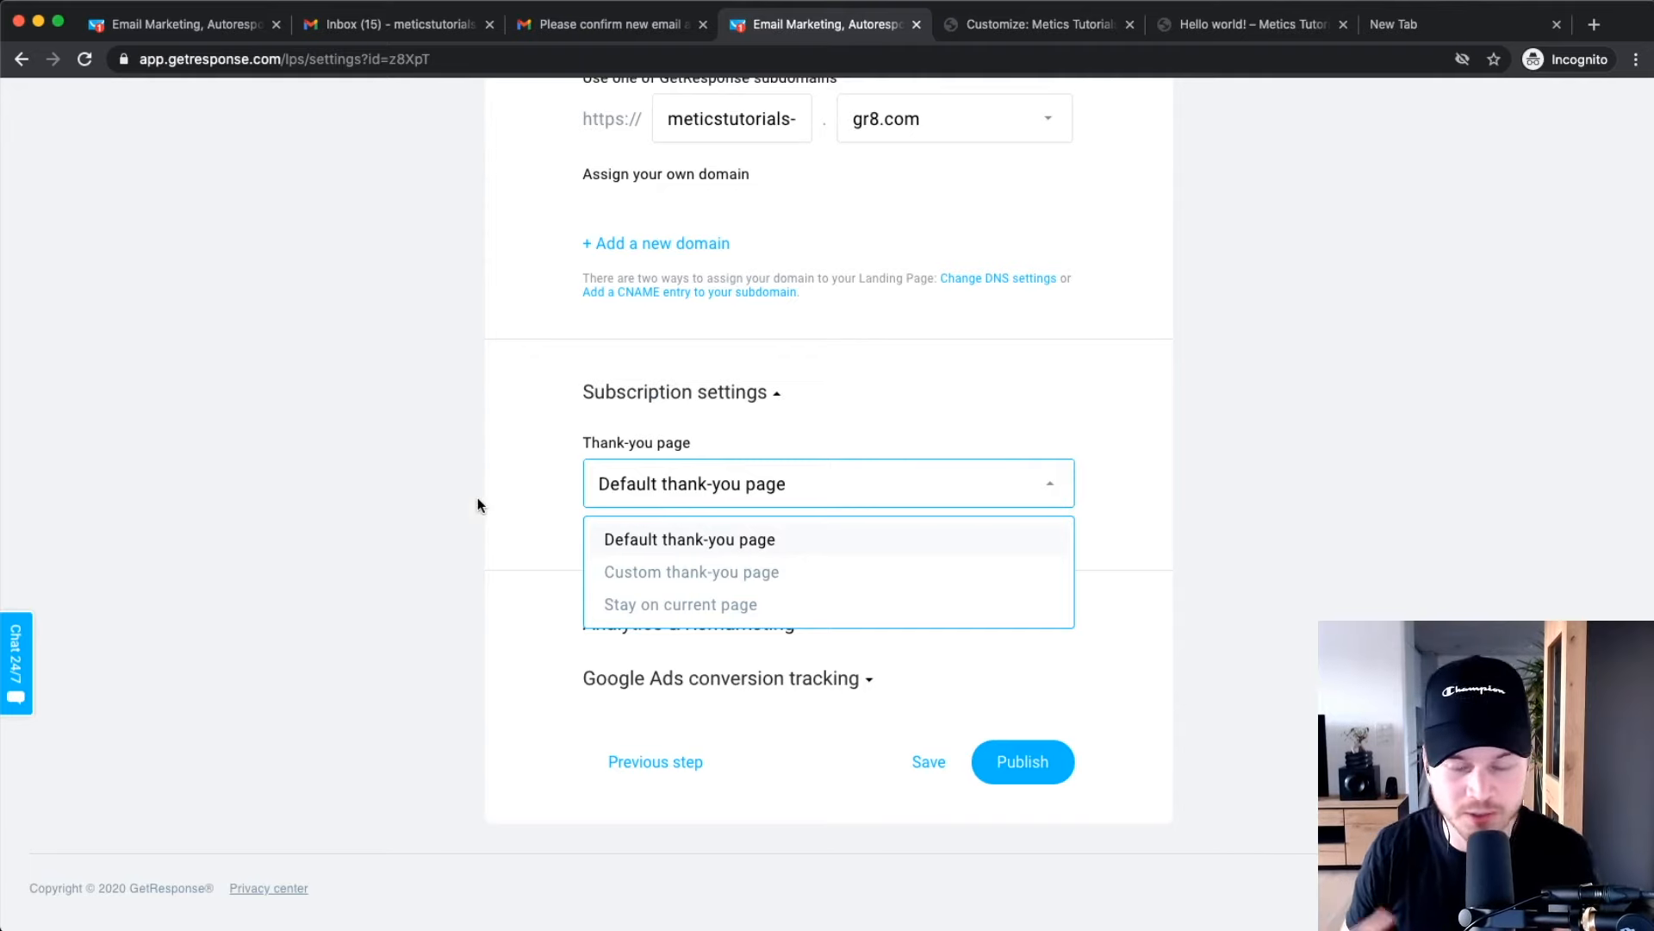
pyautogui.click(690, 574)
pyautogui.click(662, 592)
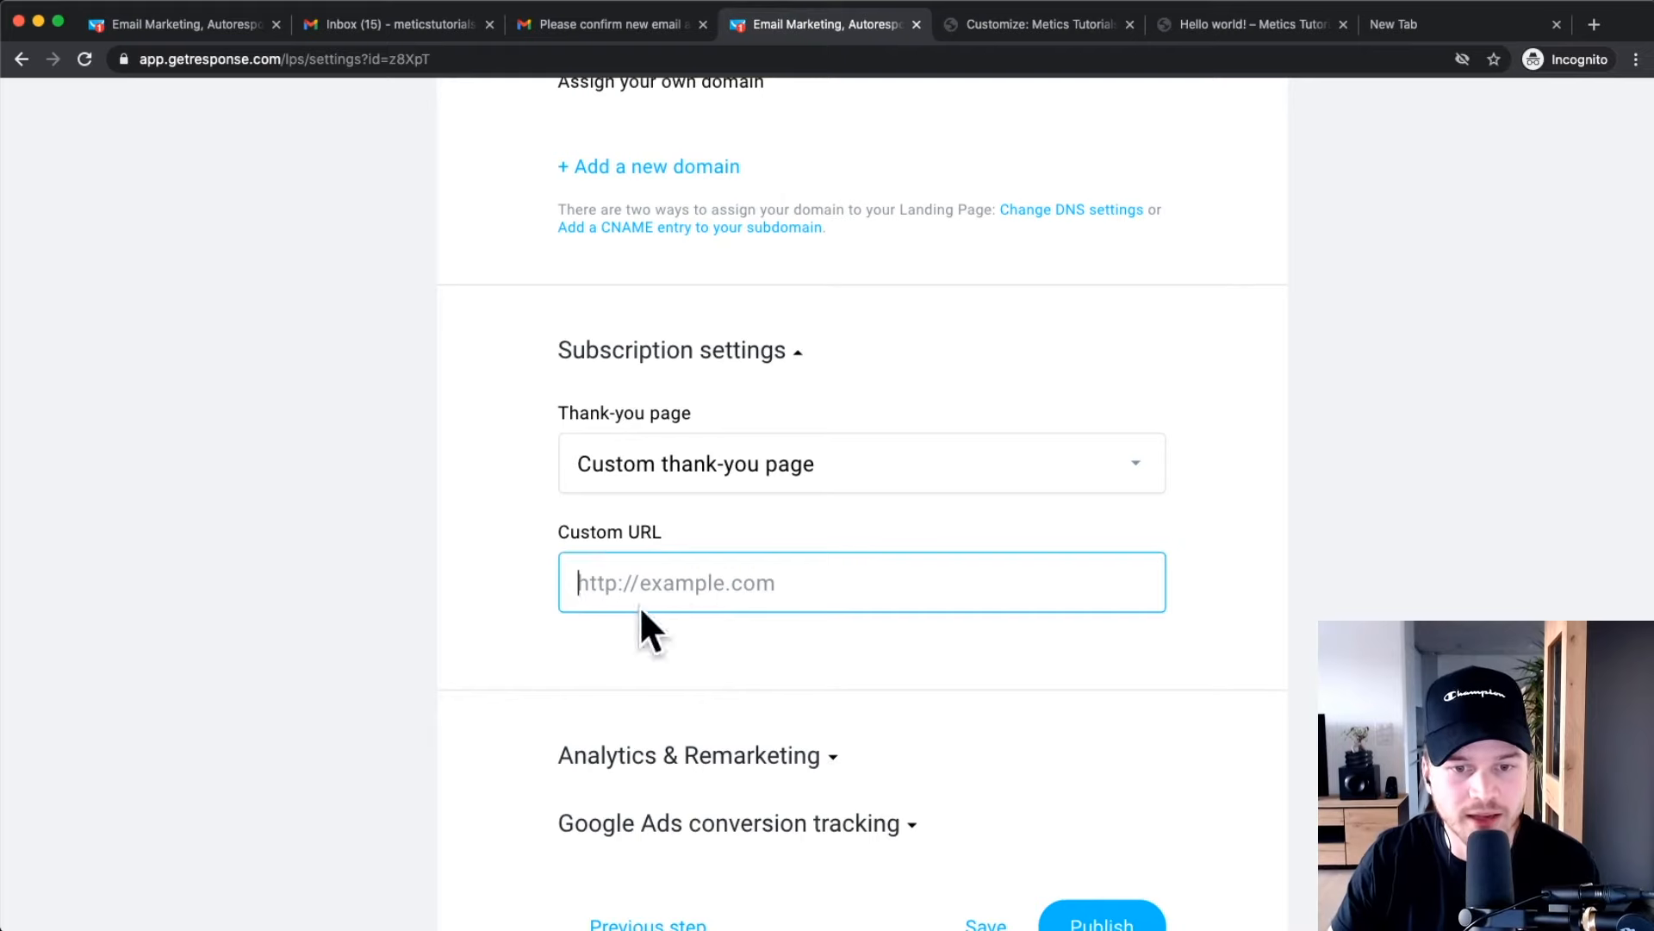
pyautogui.click(676, 462)
pyautogui.click(620, 535)
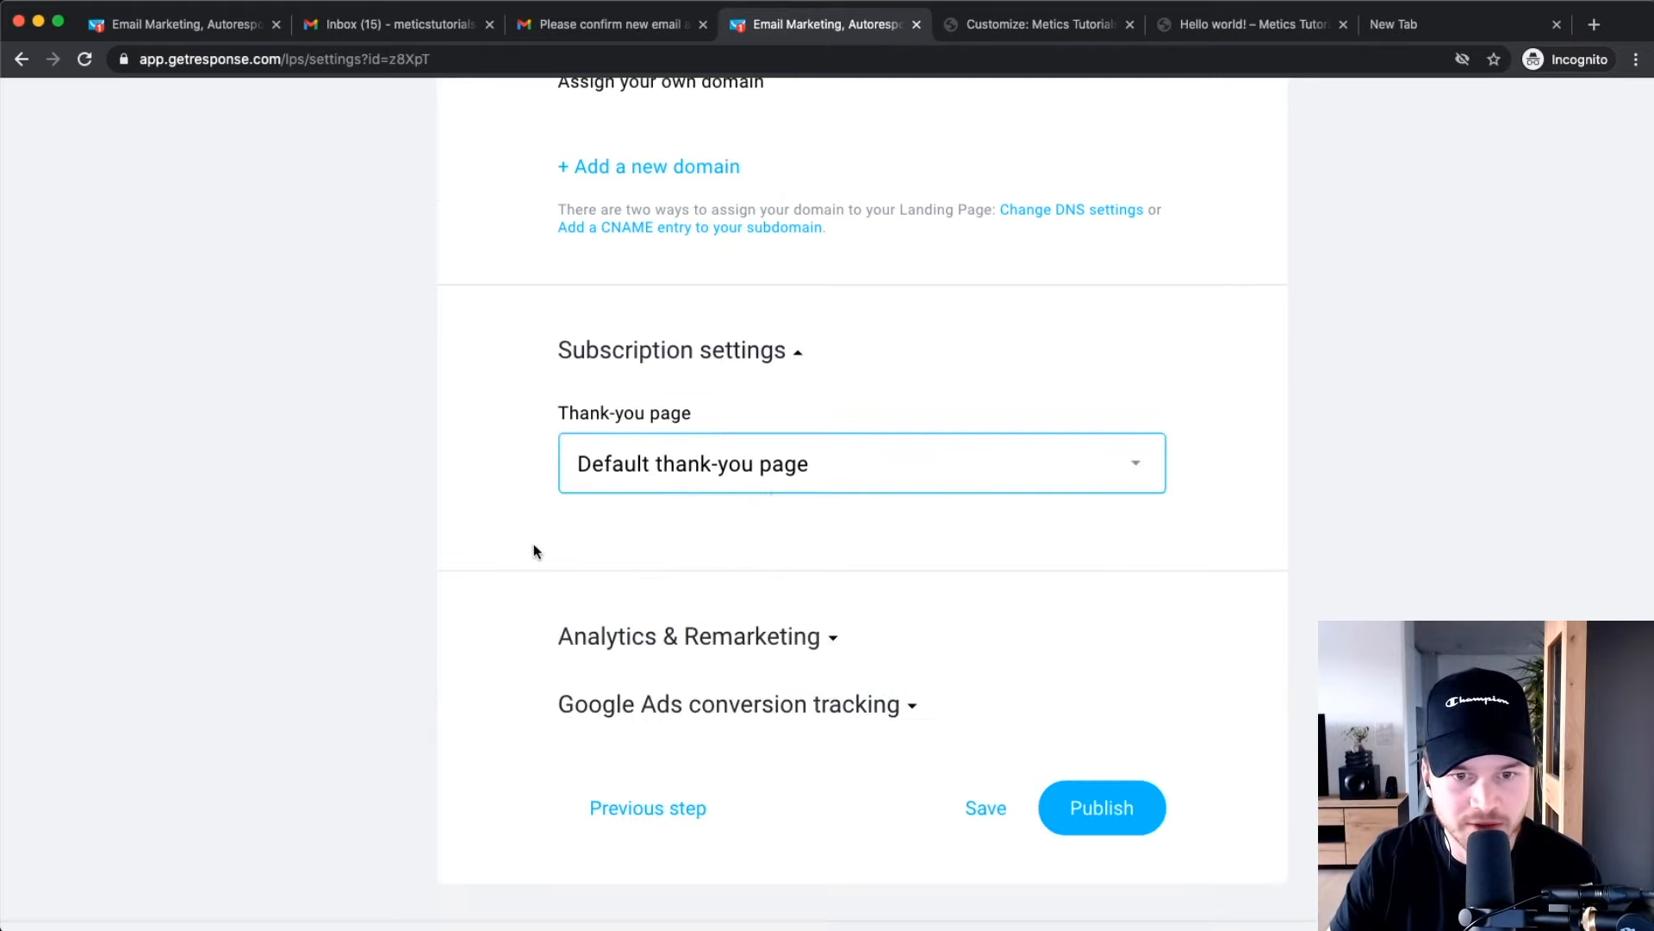
pyautogui.scroll(-1, 617, 495)
pyautogui.click(1115, 717)
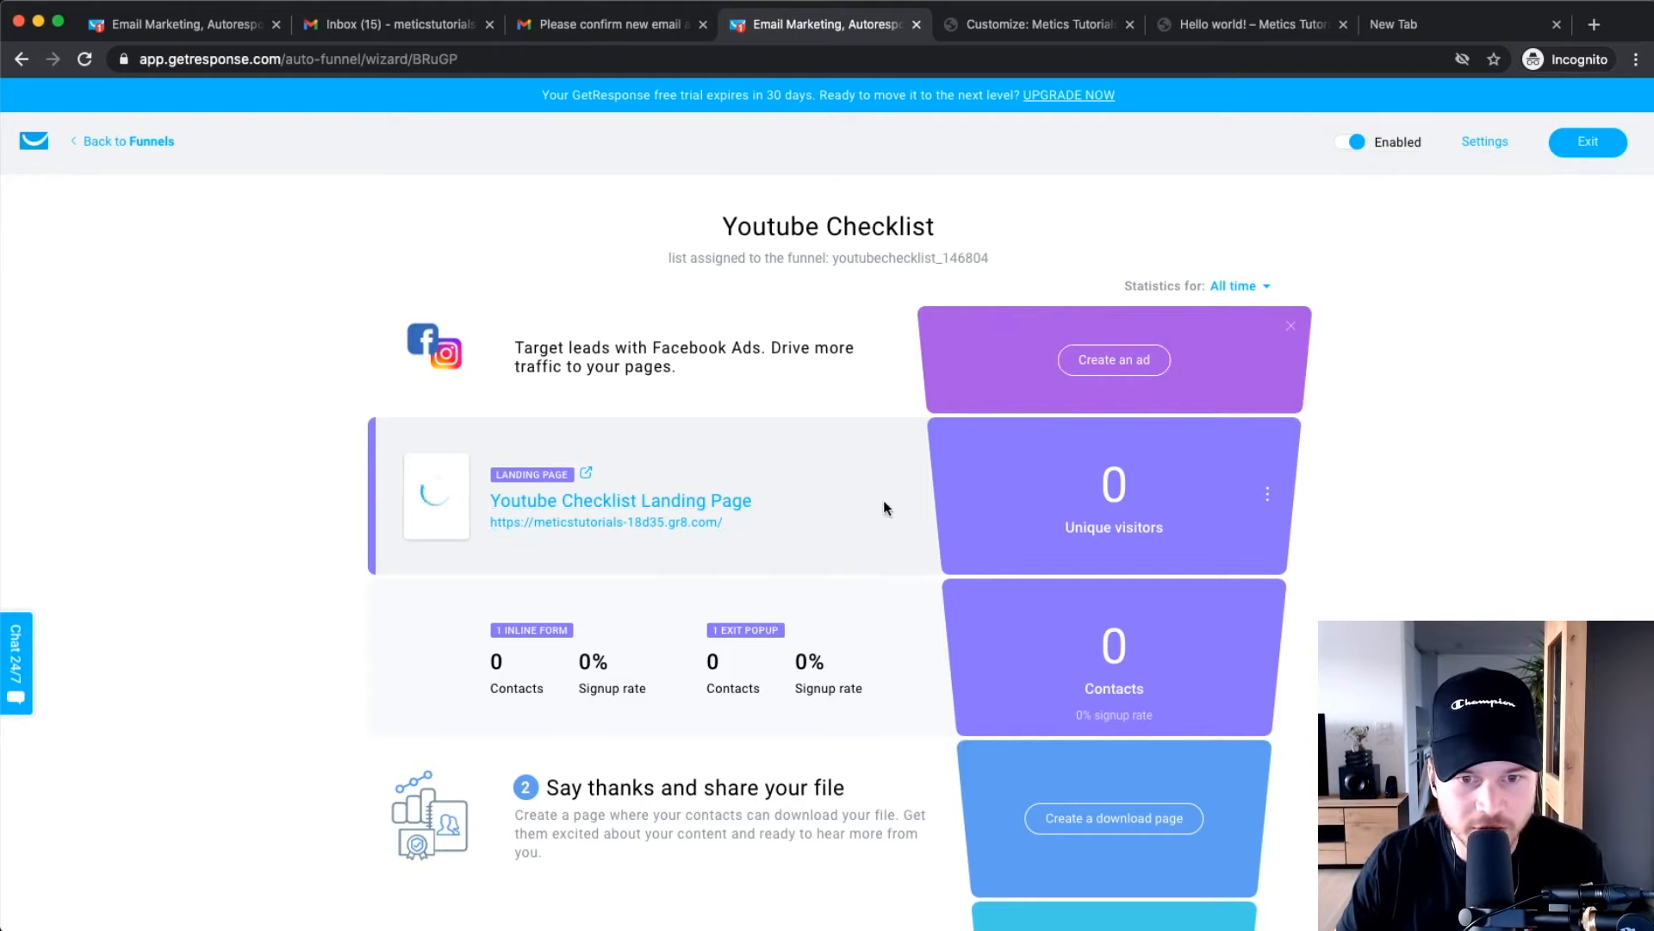
# Copy the published landing page's gr8.com address and paste it into Firefox.
pyautogui.moveTo(748, 527)
pyautogui.mouseDown()
pyautogui.moveTo(671, 524)
pyautogui.moveTo(763, 527)
pyautogui.mouseUp()
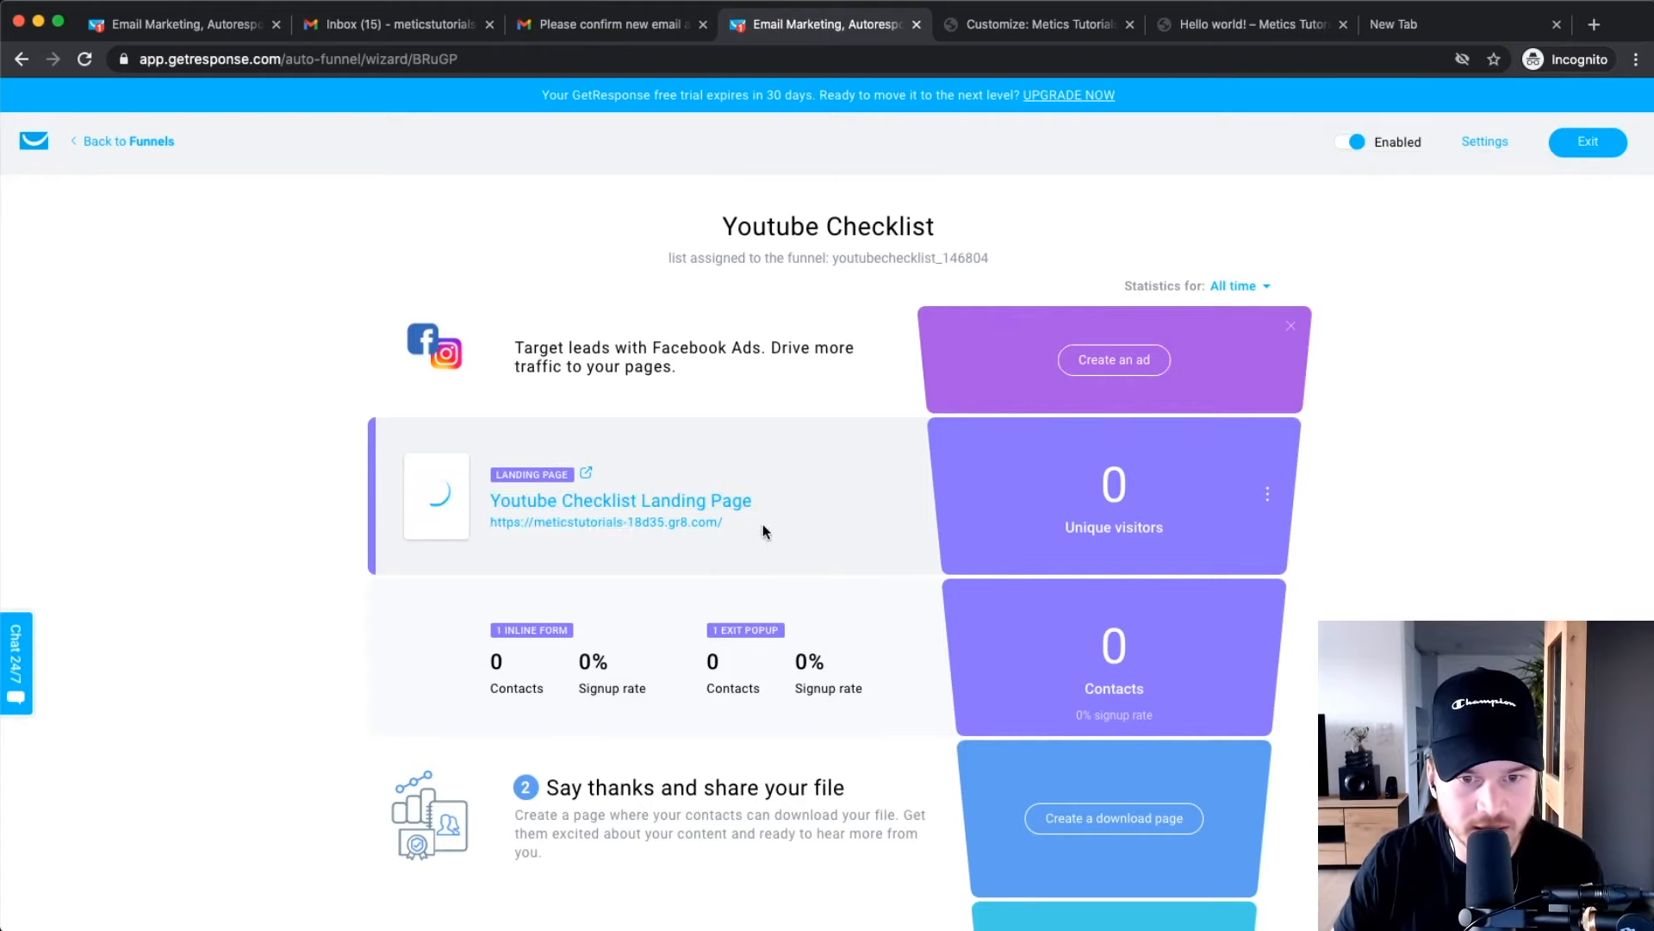
pyautogui.scroll(3, 591, 534)
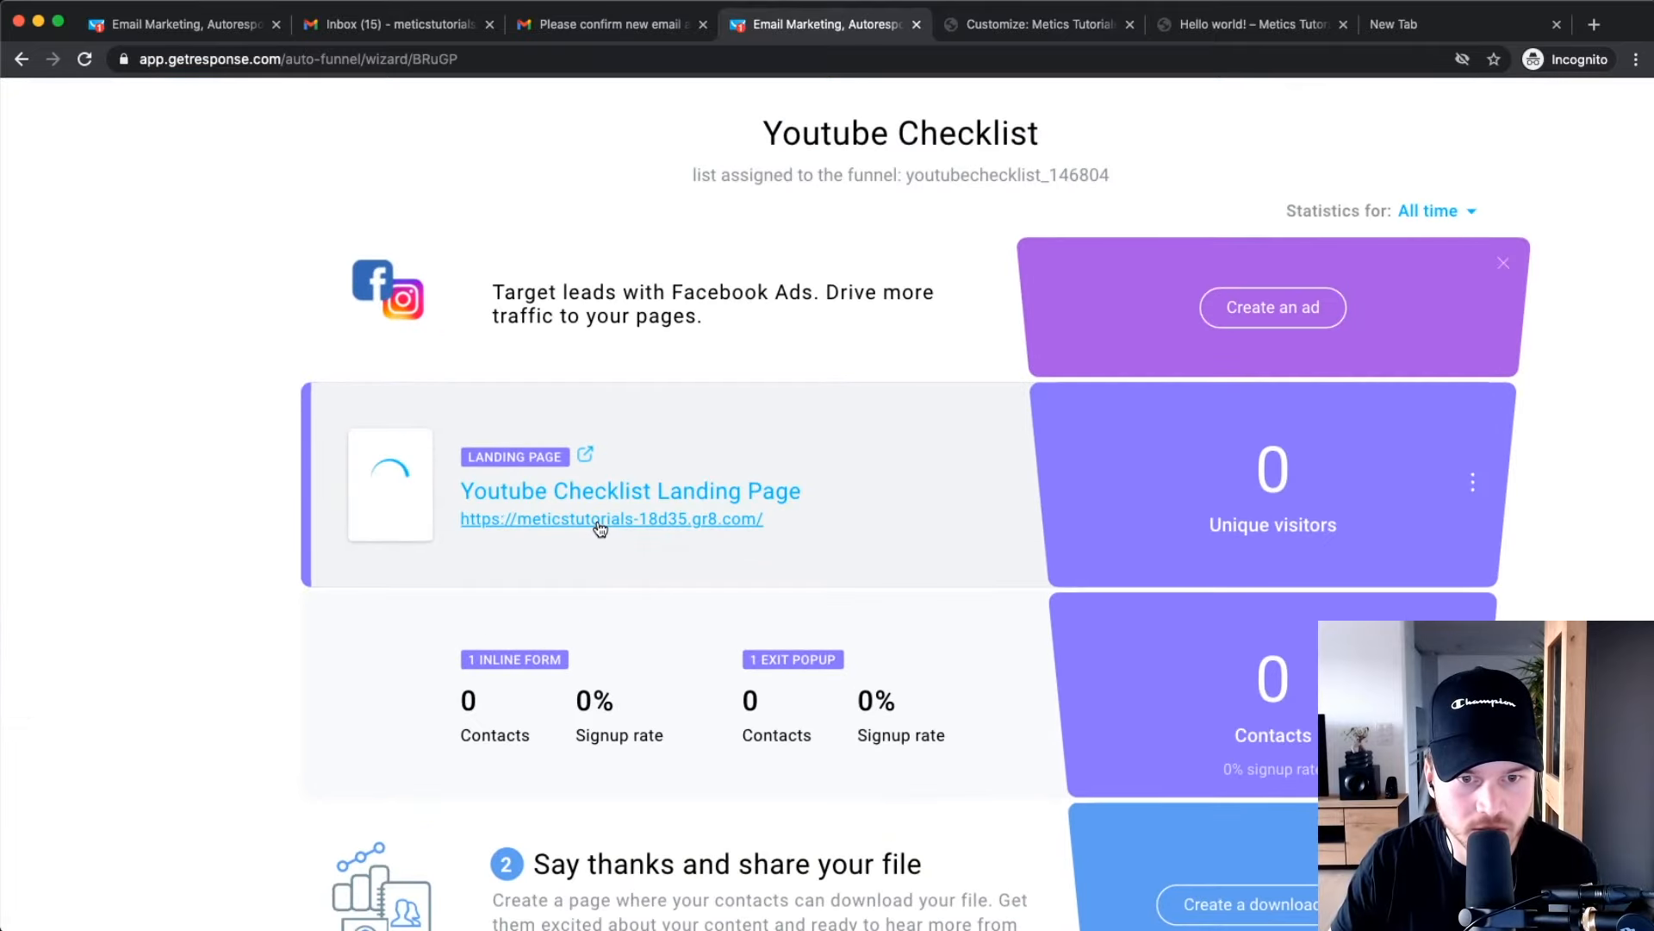
pyautogui.rightClick(599, 519)
pyautogui.click(658, 561)
pyautogui.scroll(-3, 658, 555)
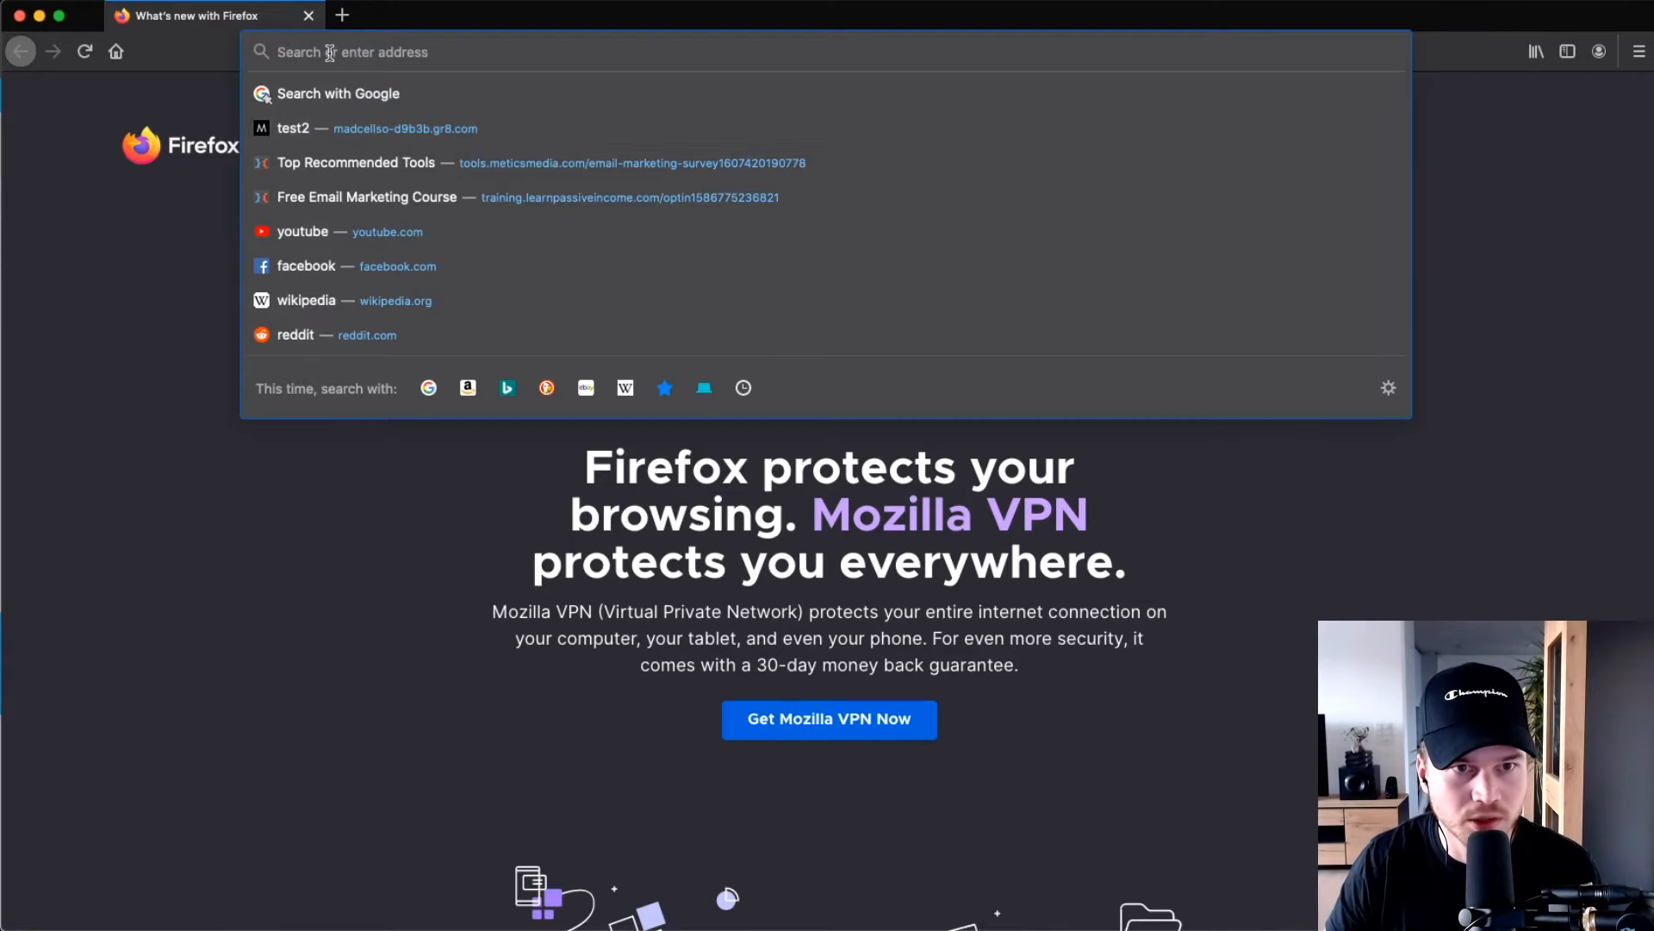
pyautogui.press('super+v')
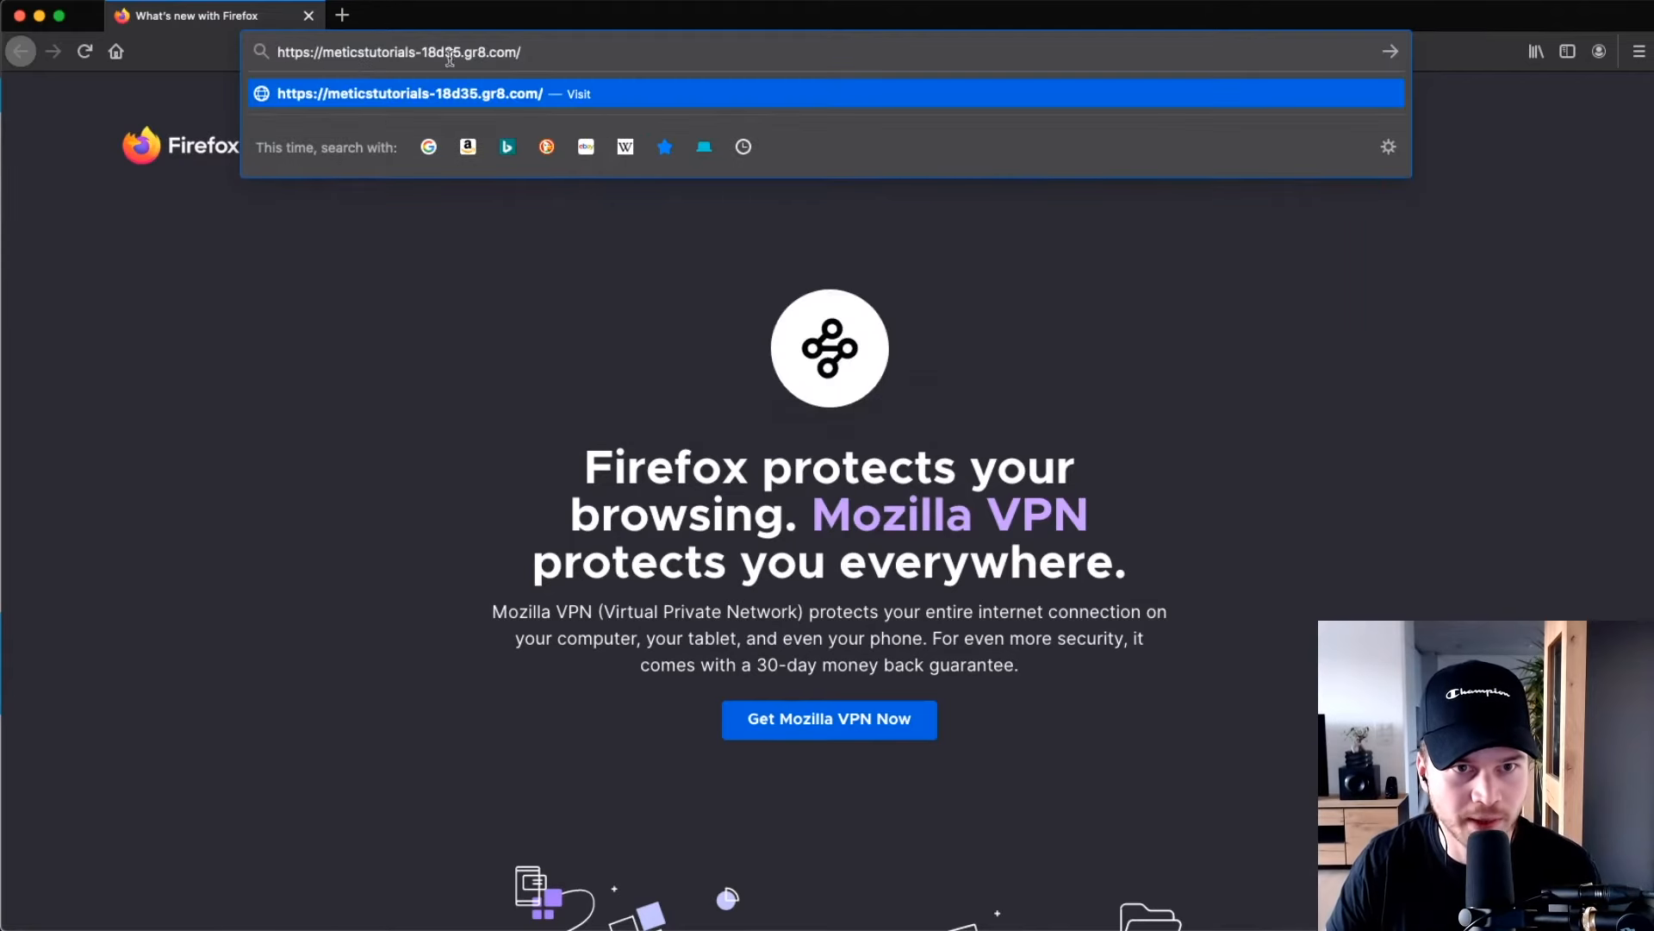
# Load the live landing page and jump to its signup form via DOWNLOAD NOW.
pyautogui.press('Return')
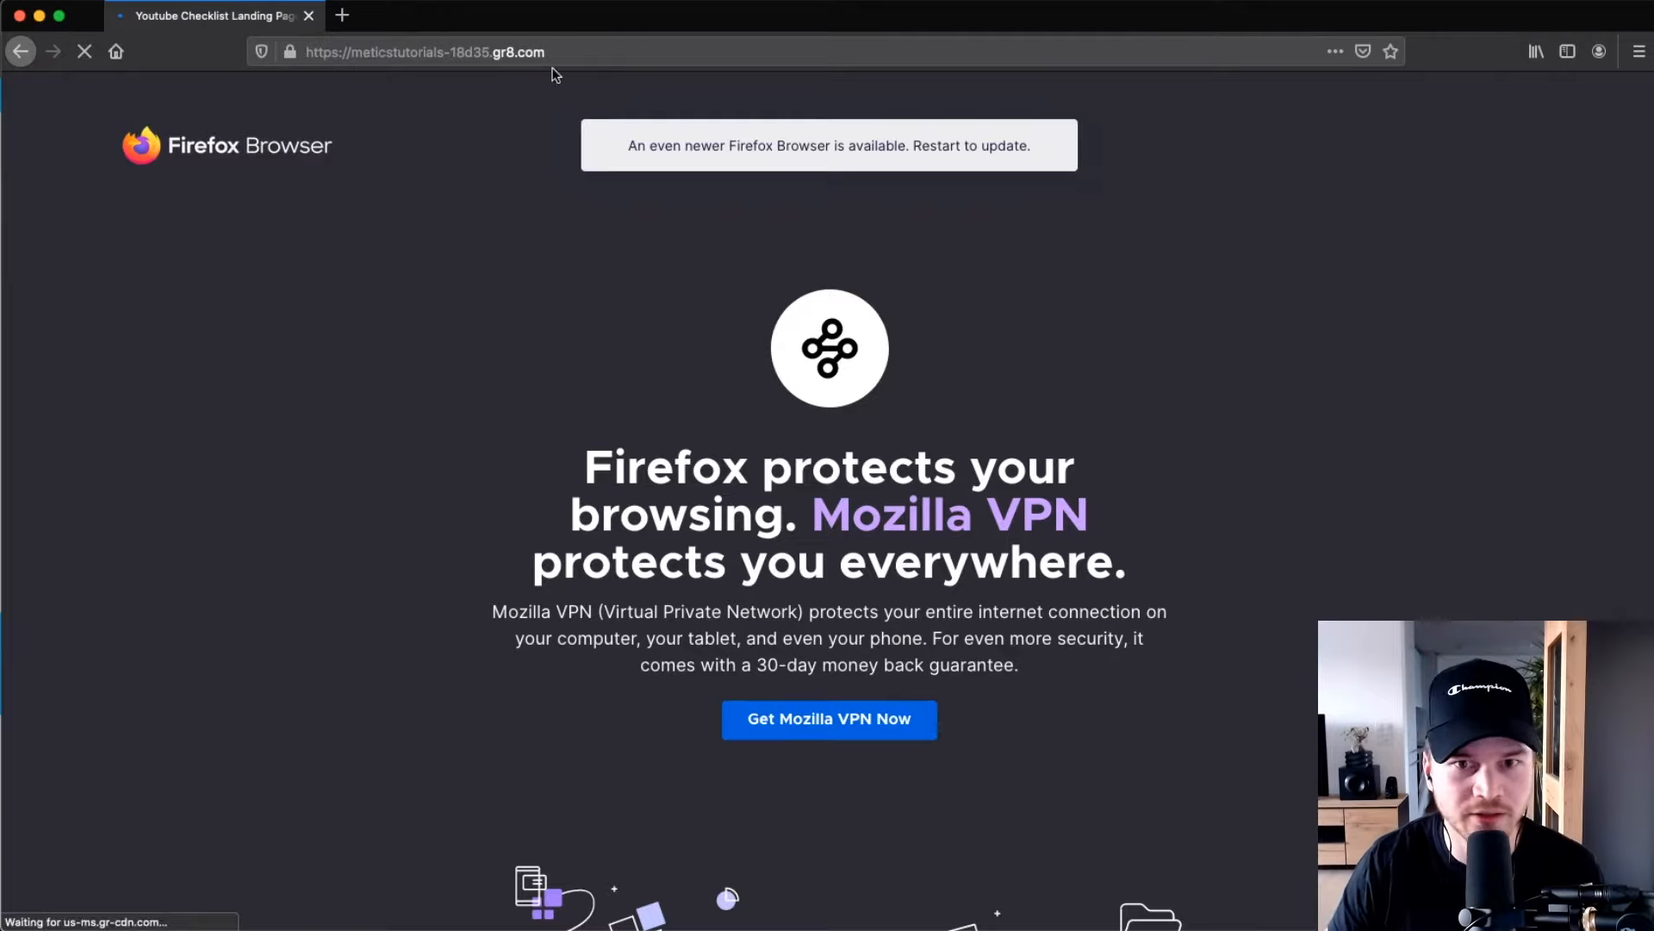
pyautogui.scroll(-3, 429, 317)
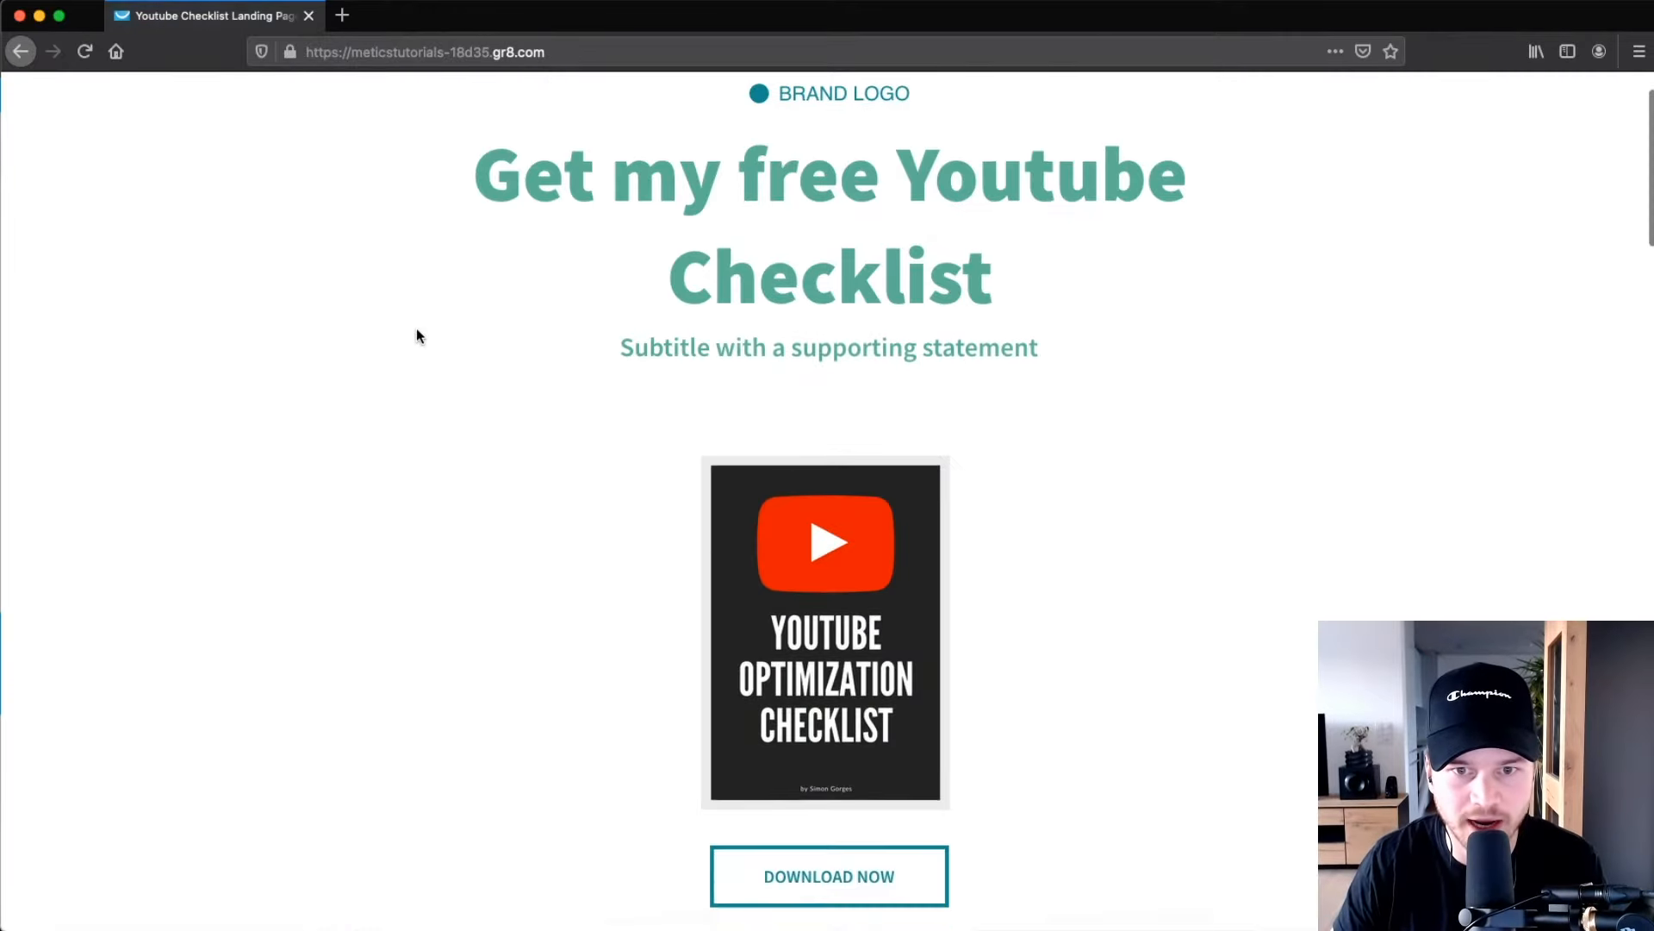
pyautogui.scroll(-2, 529, 297)
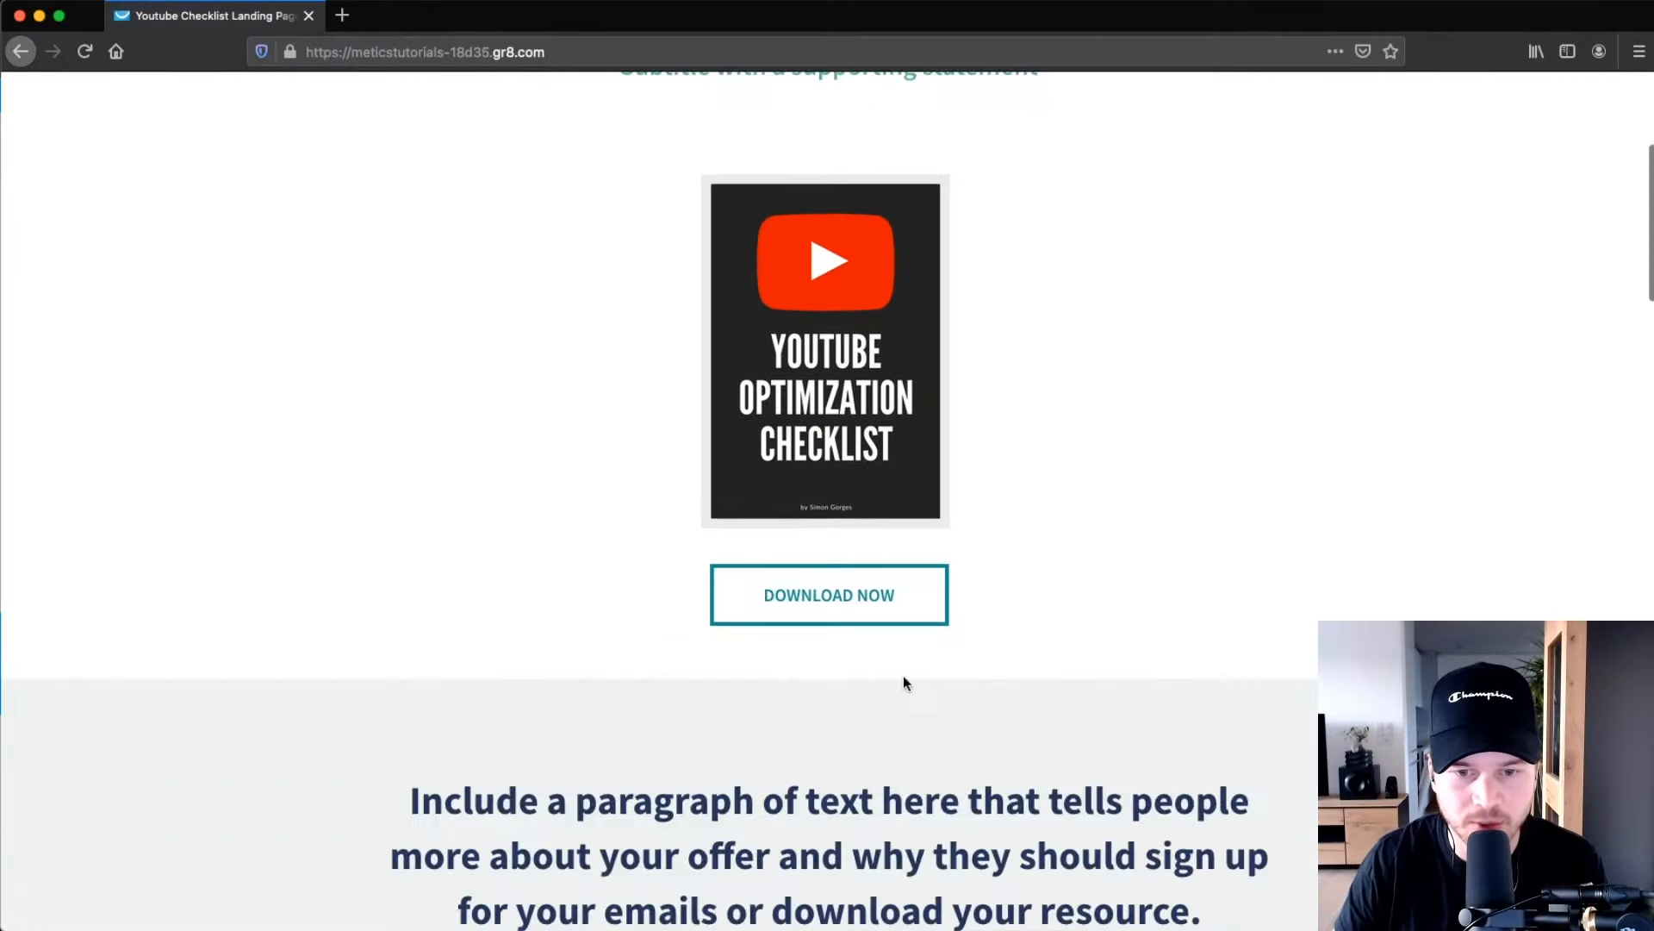
pyautogui.click(823, 603)
pyautogui.scroll(1, 876, 177)
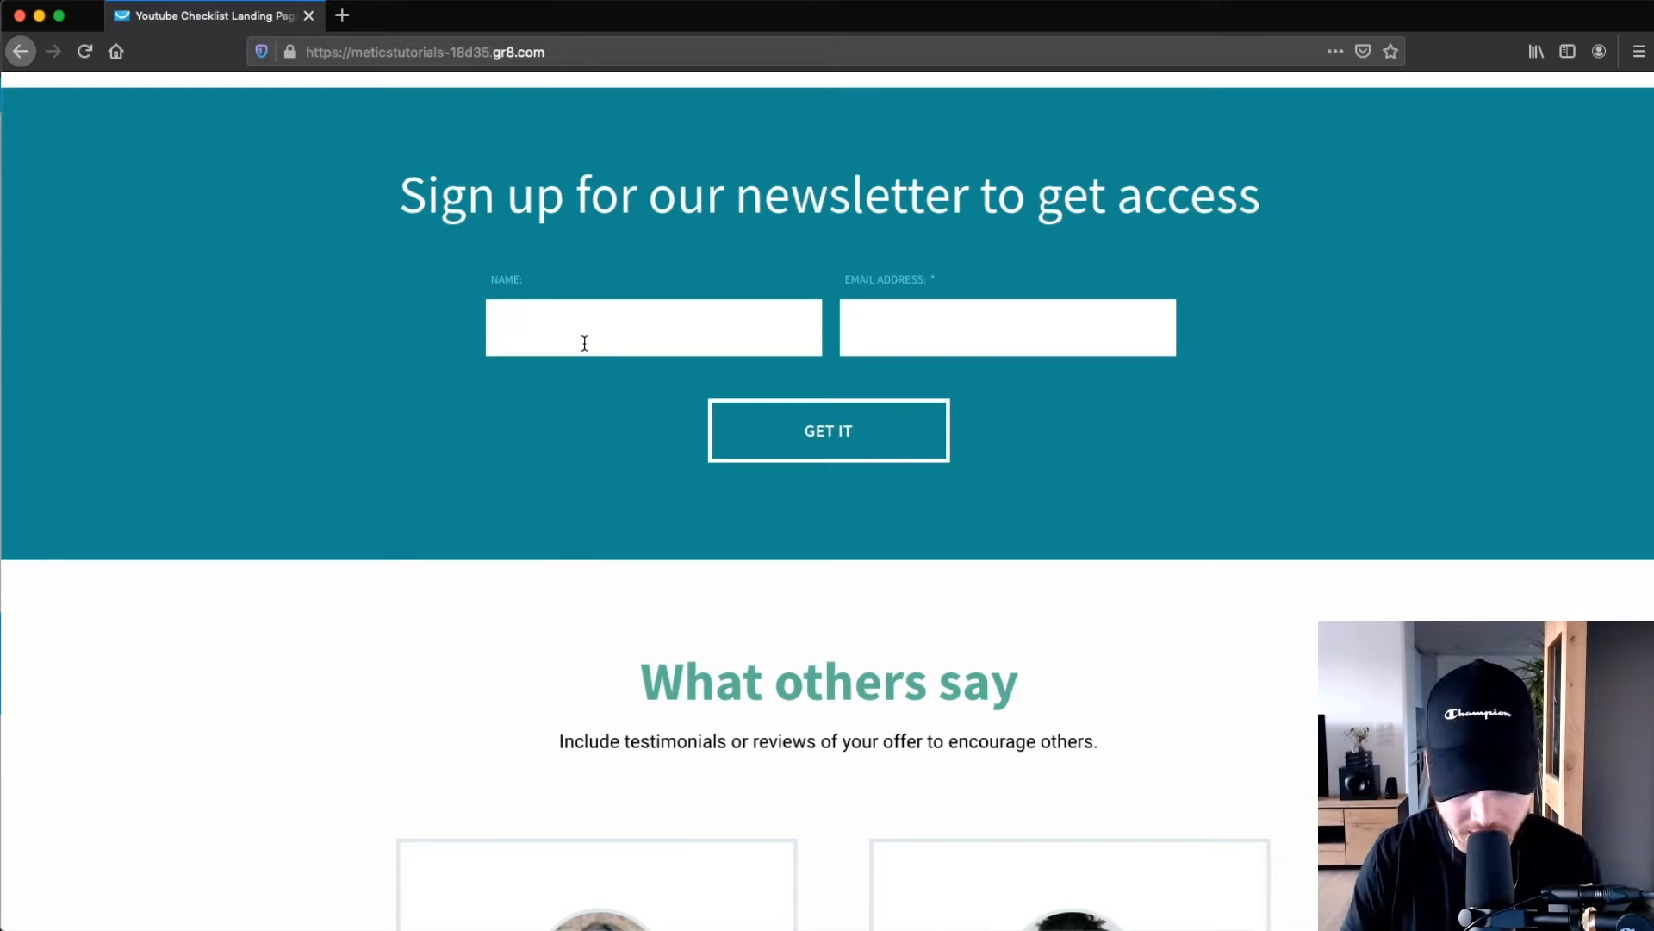
# Fill in a test subscriber's name and e-mail address and submit the signup.
pyautogui.click(585, 343)
pyautogui.write('Simon')
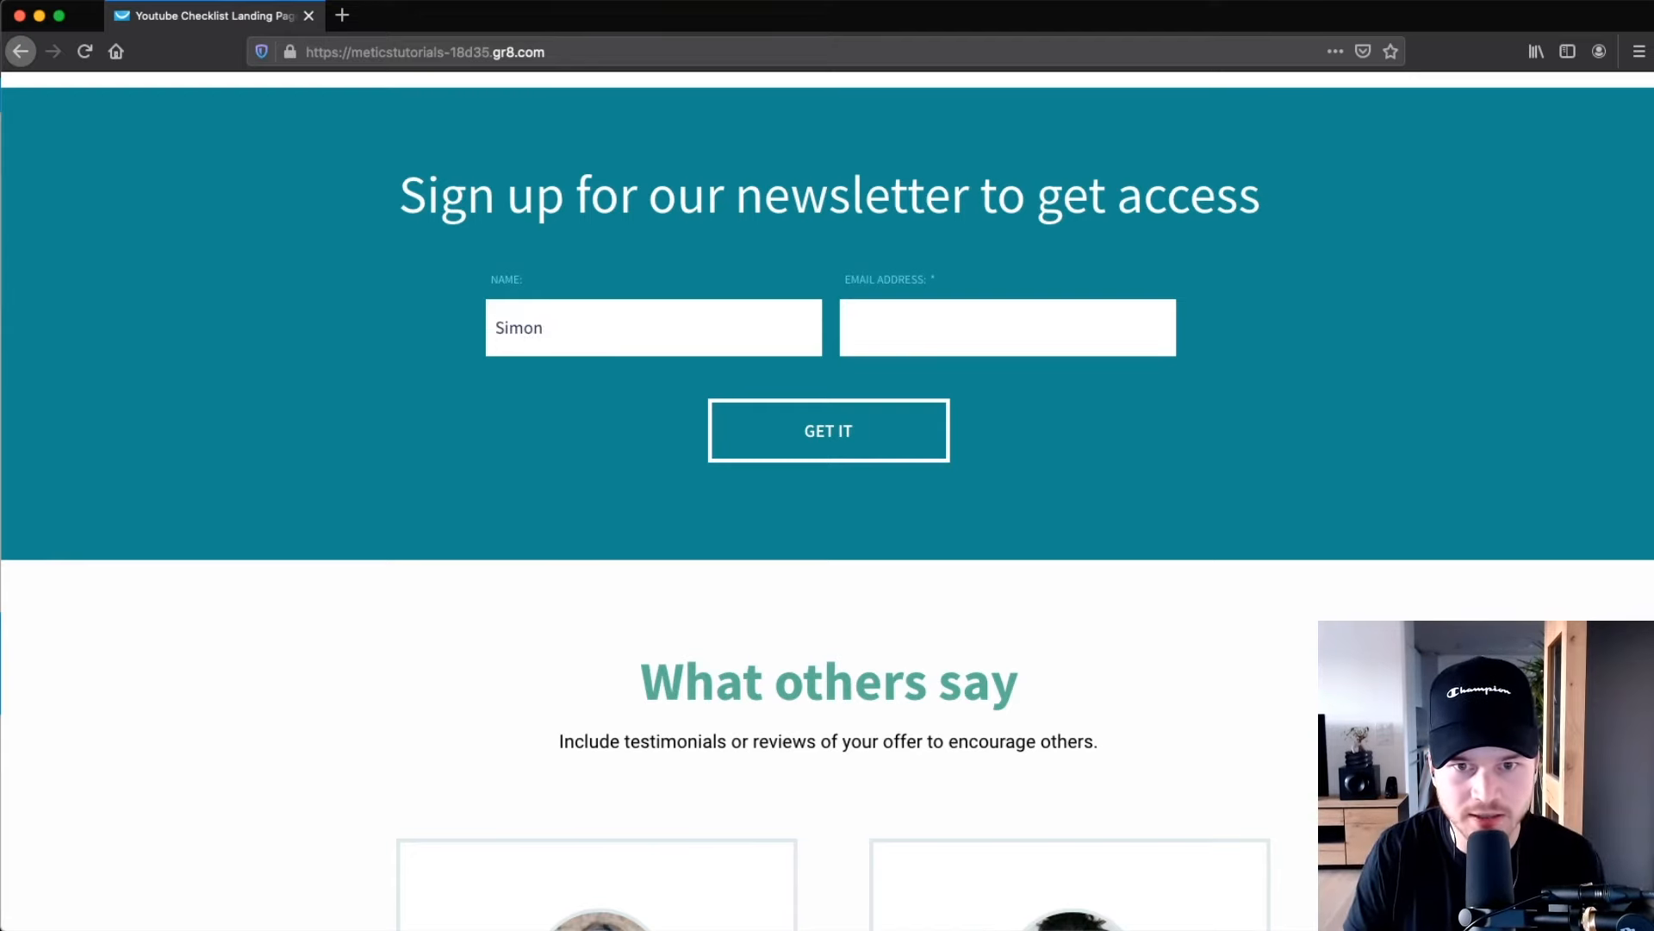
pyautogui.press('Tab')
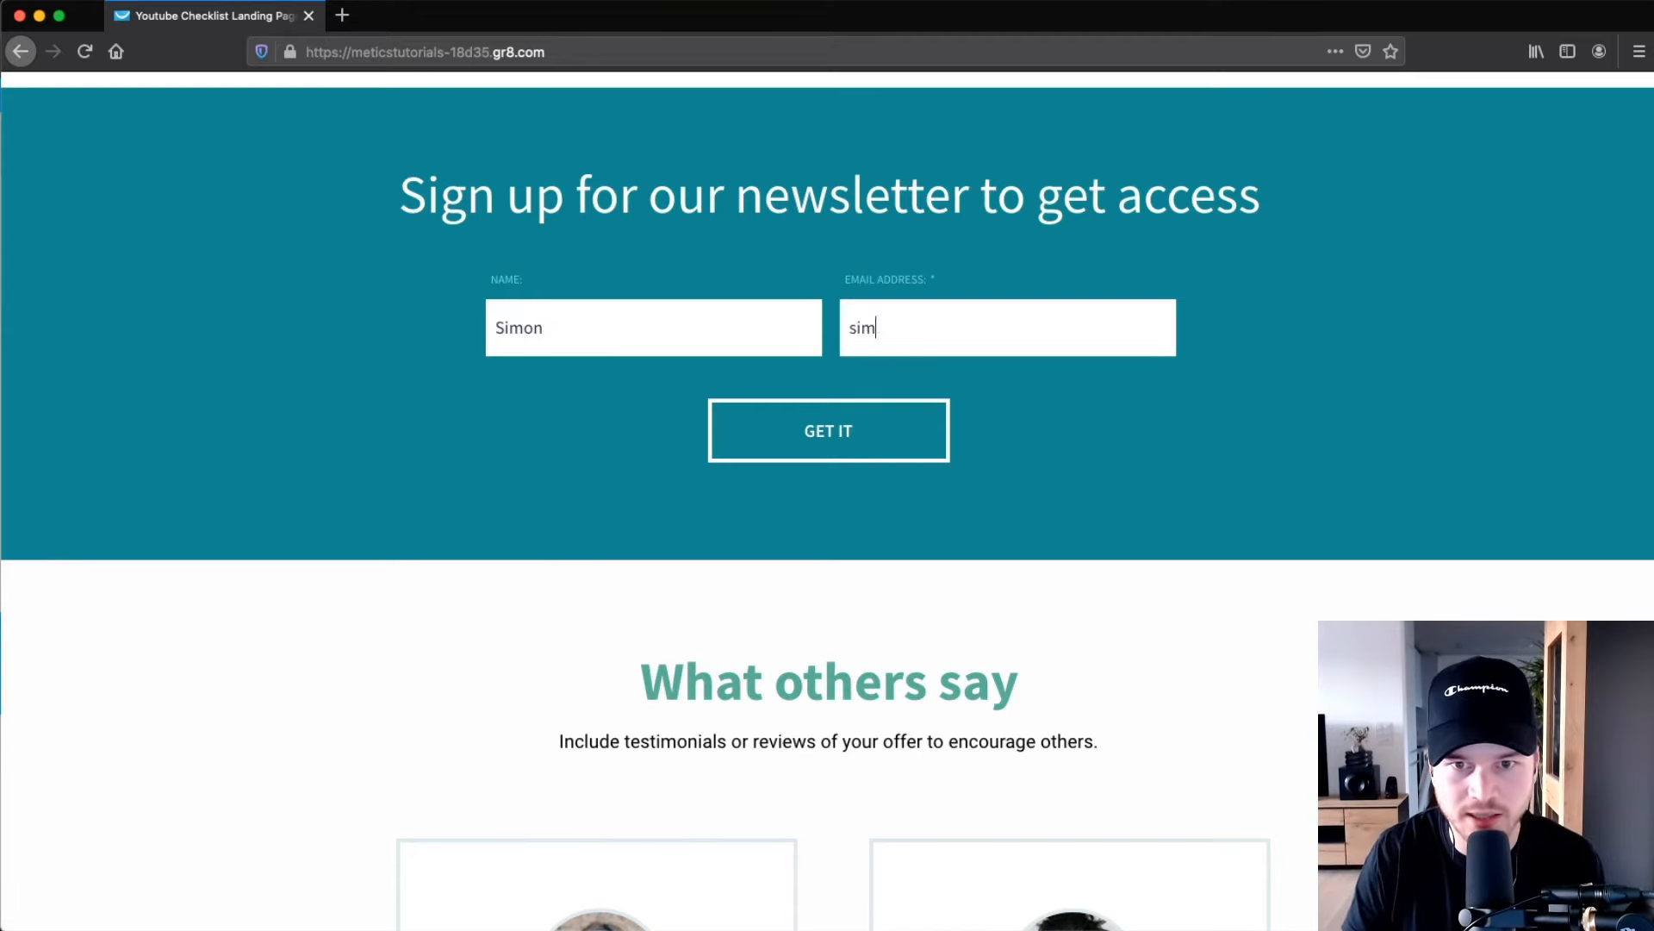
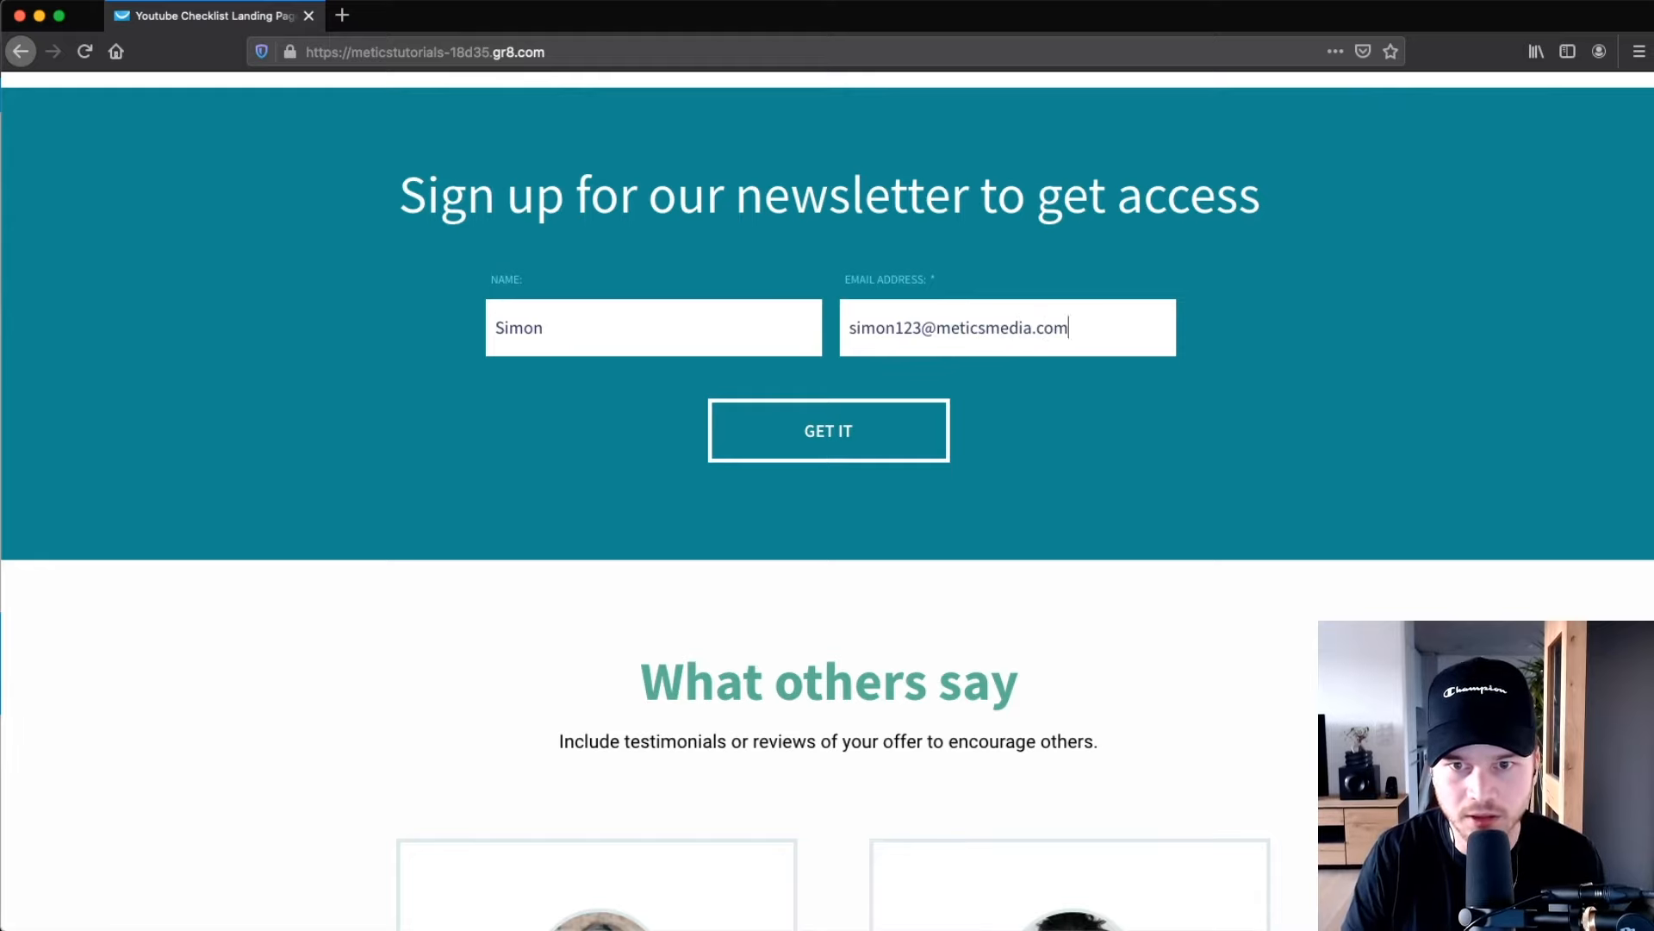
pyautogui.click(785, 431)
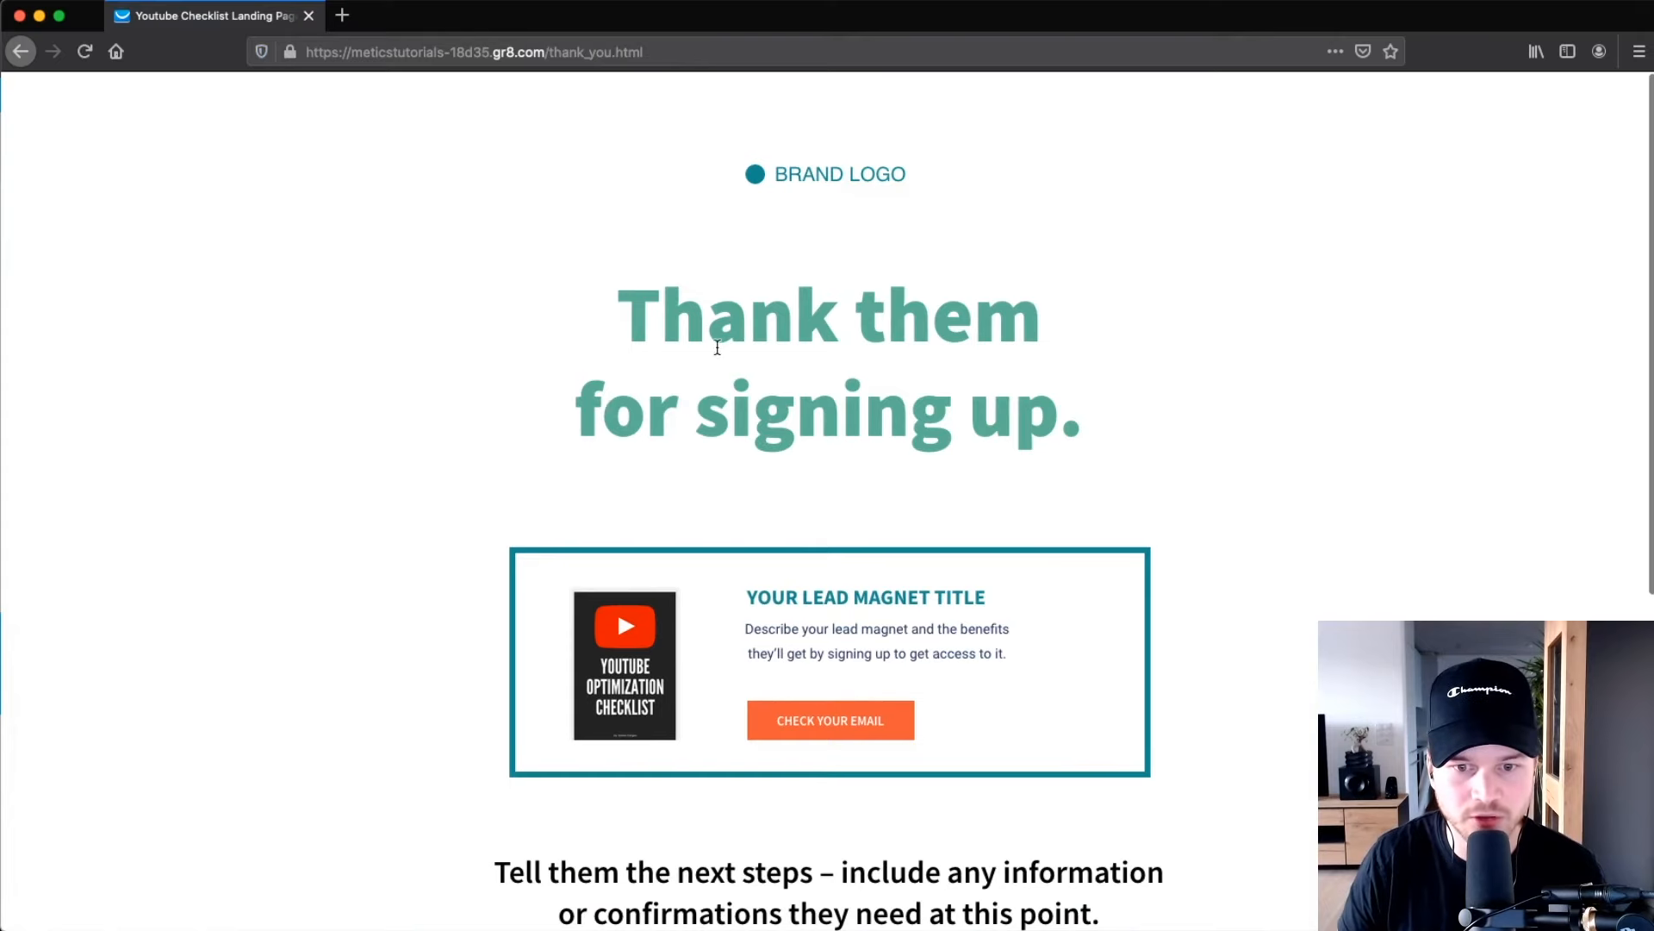
pyautogui.scroll(-4, 741, 344)
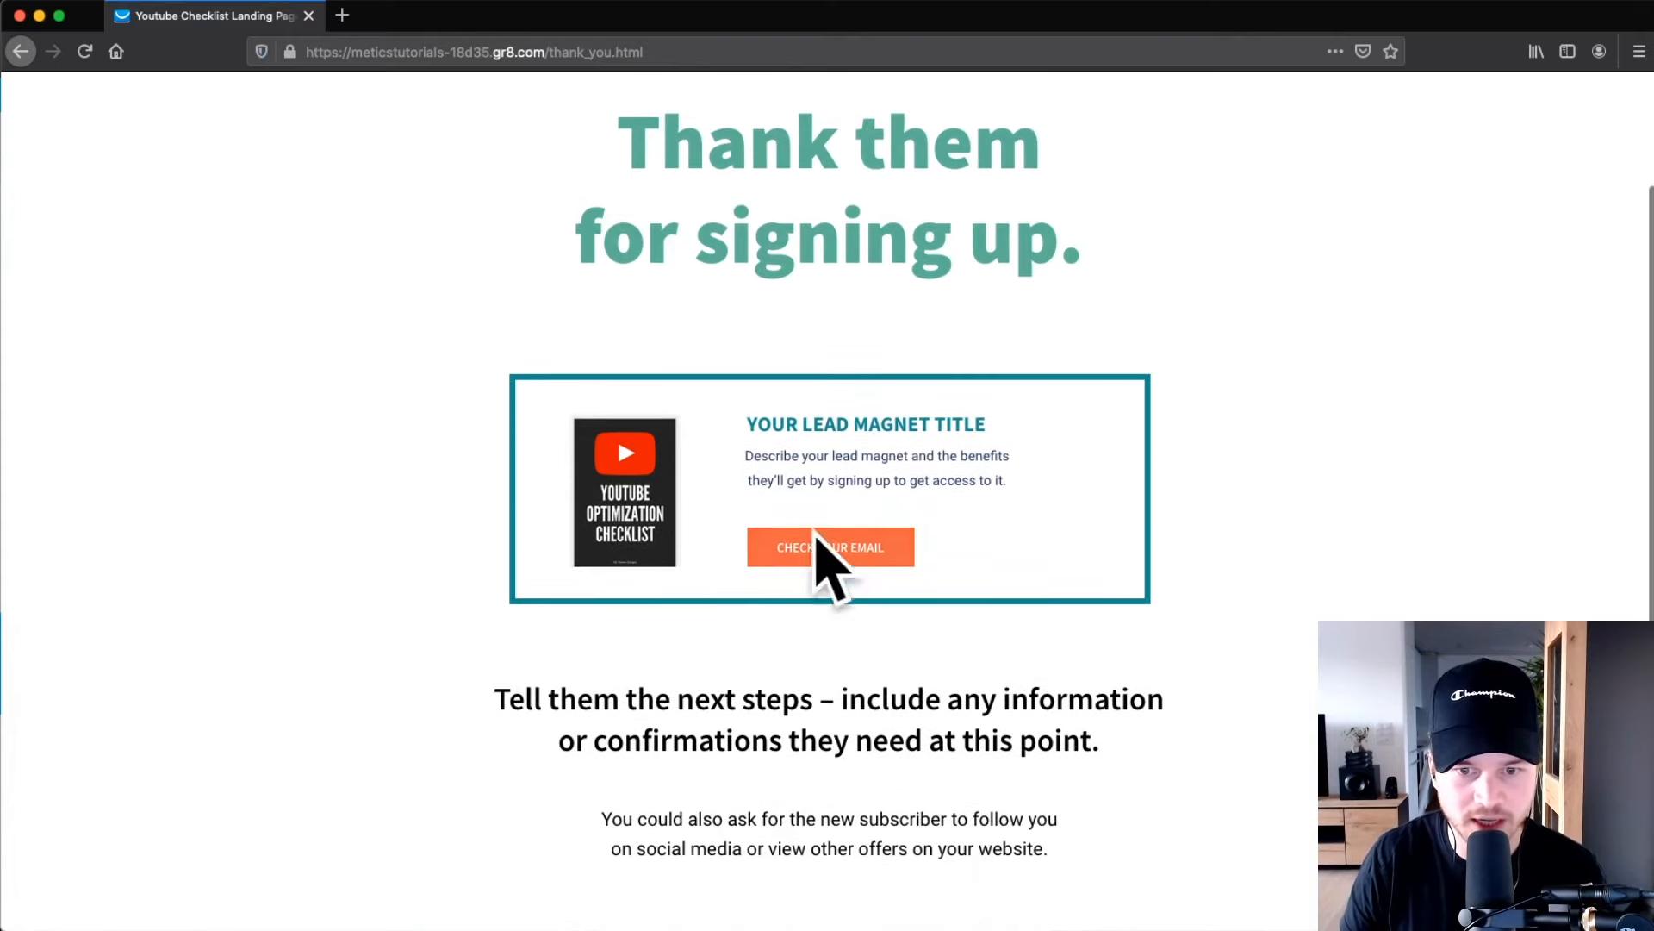
pyautogui.scroll(-5, 310, 429)
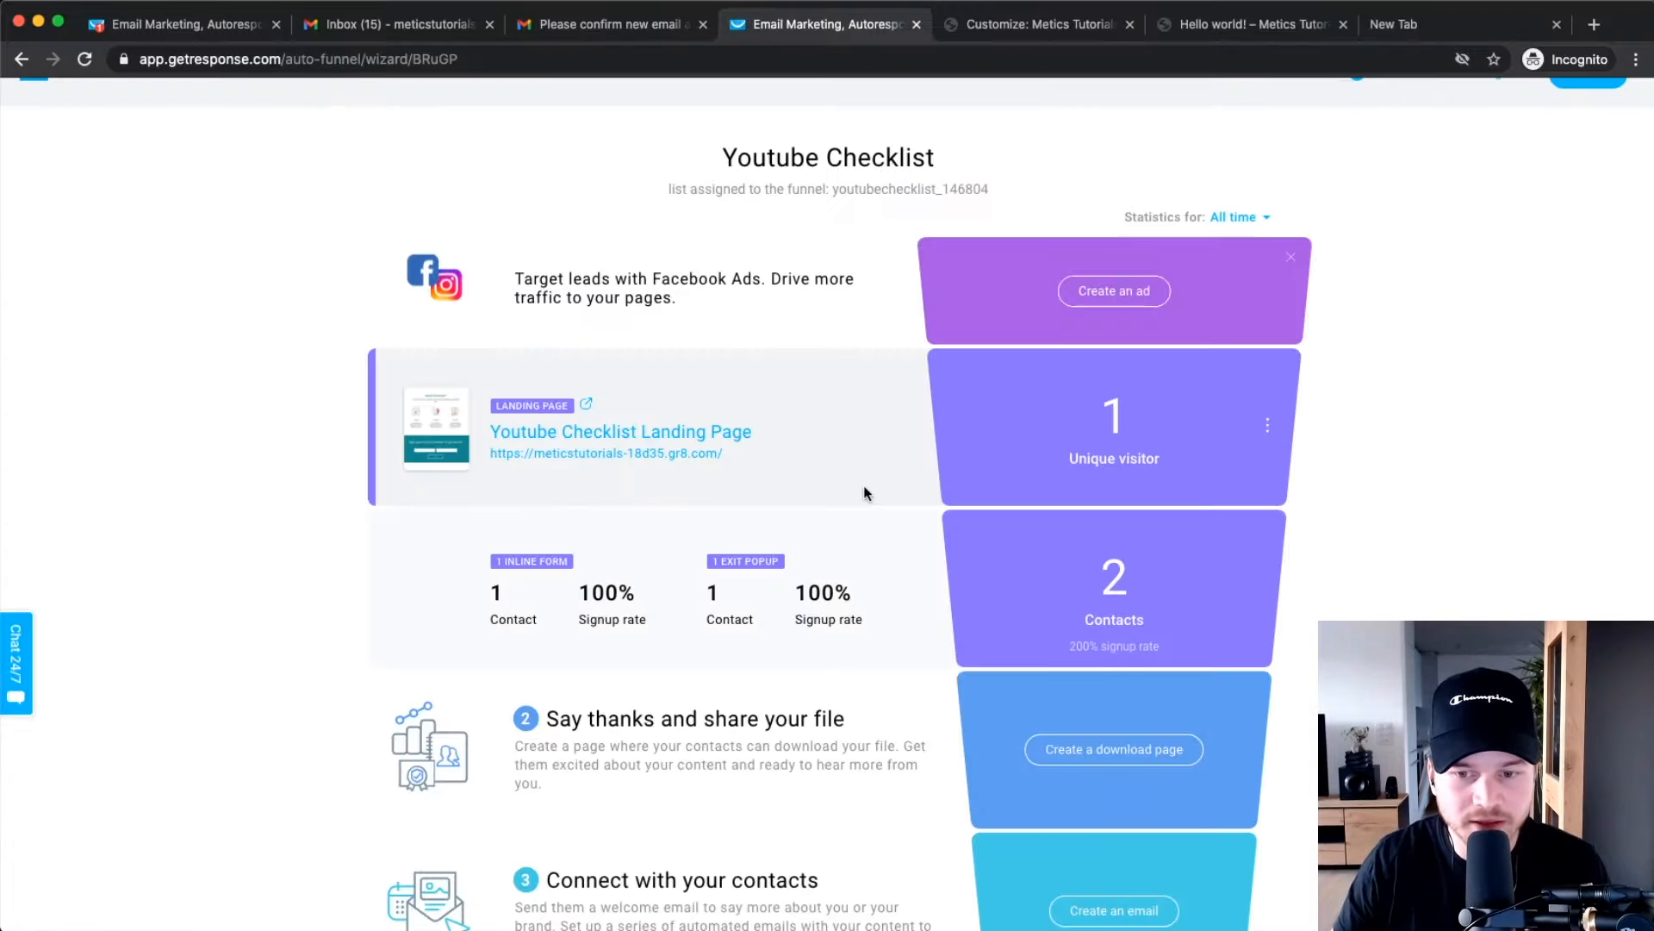
# Create a download page from the Sell knowledge online template named 'Youtube Checklist Download Page'.
pyautogui.scroll(-4, 863, 484)
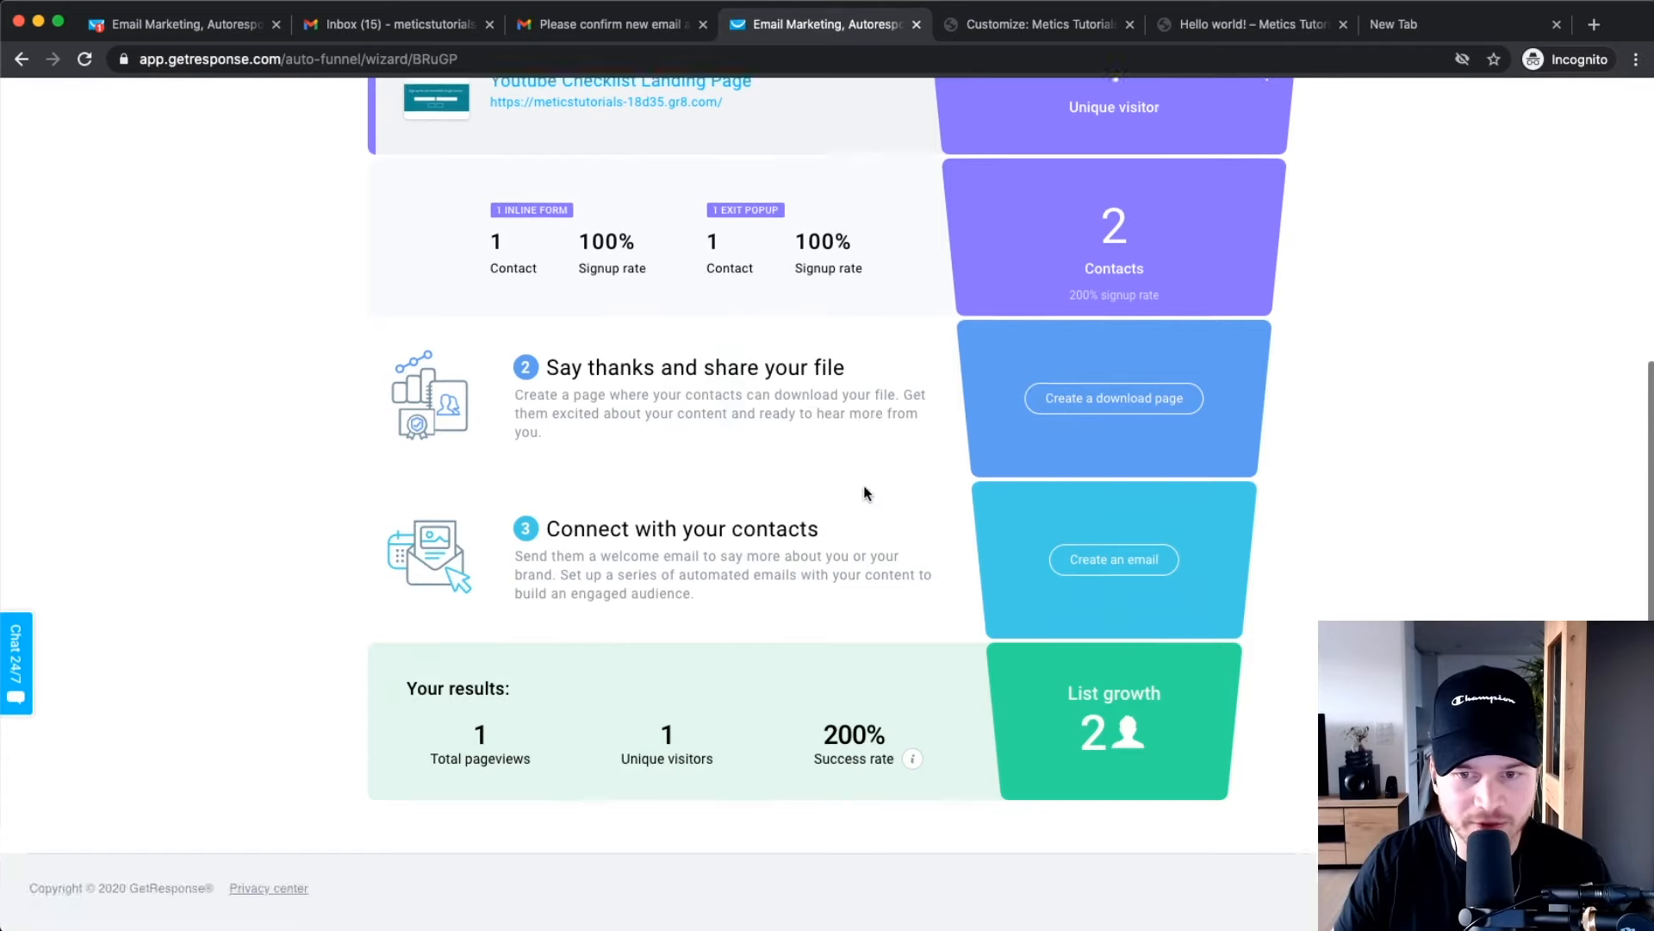
pyautogui.click(1120, 401)
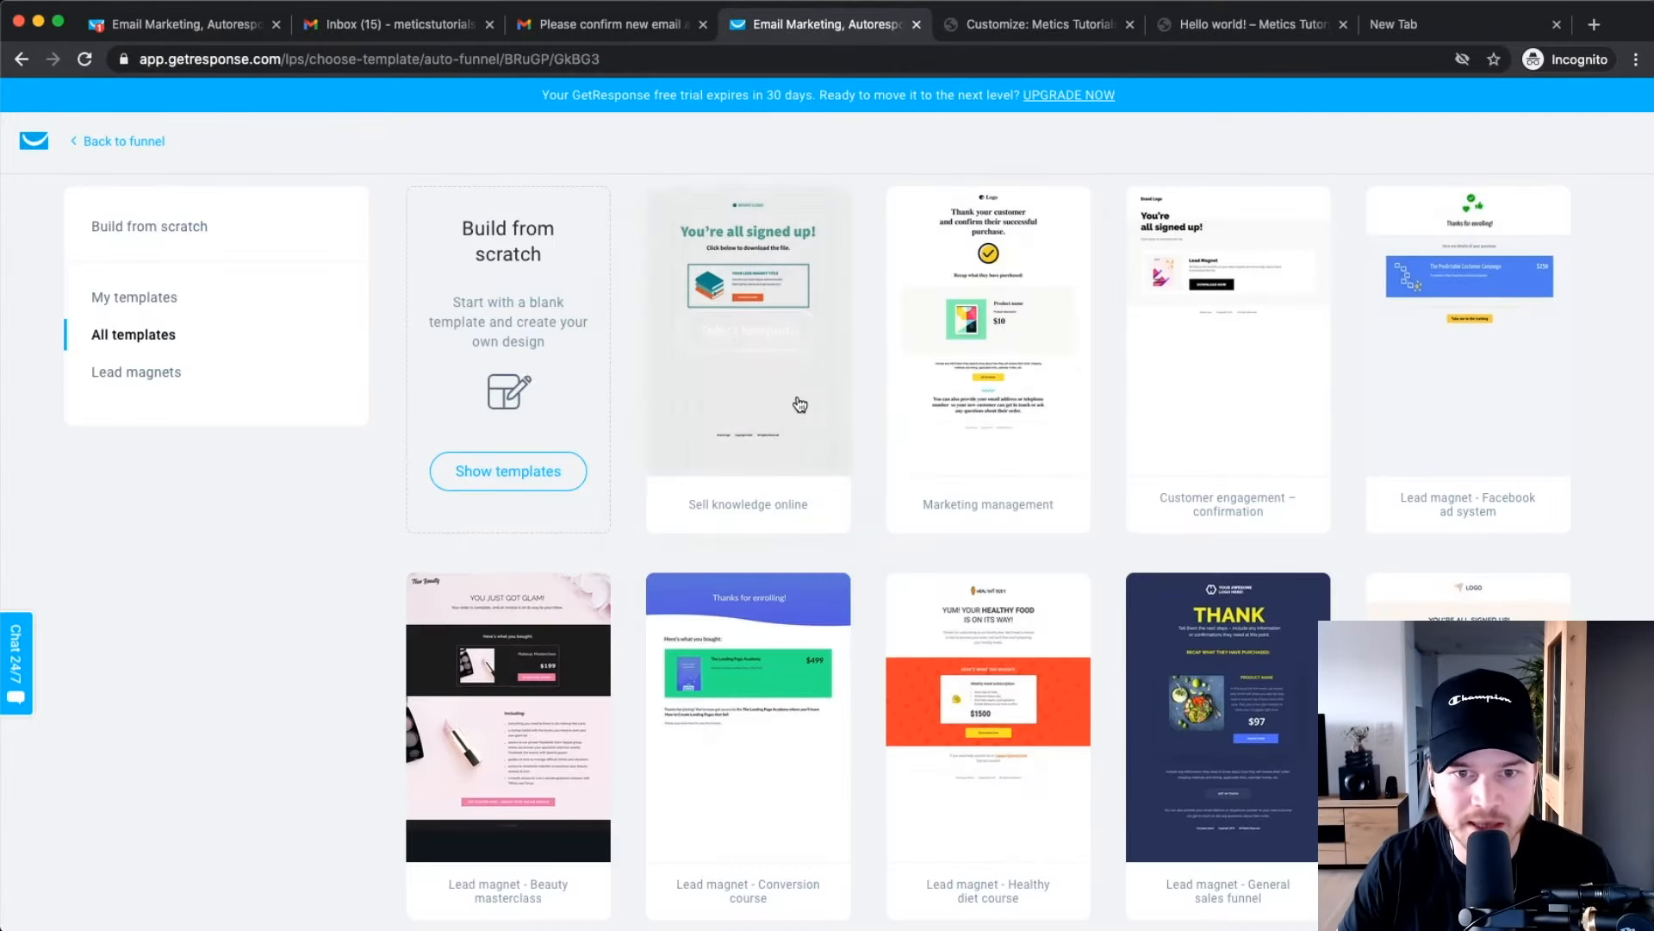
pyautogui.click(746, 330)
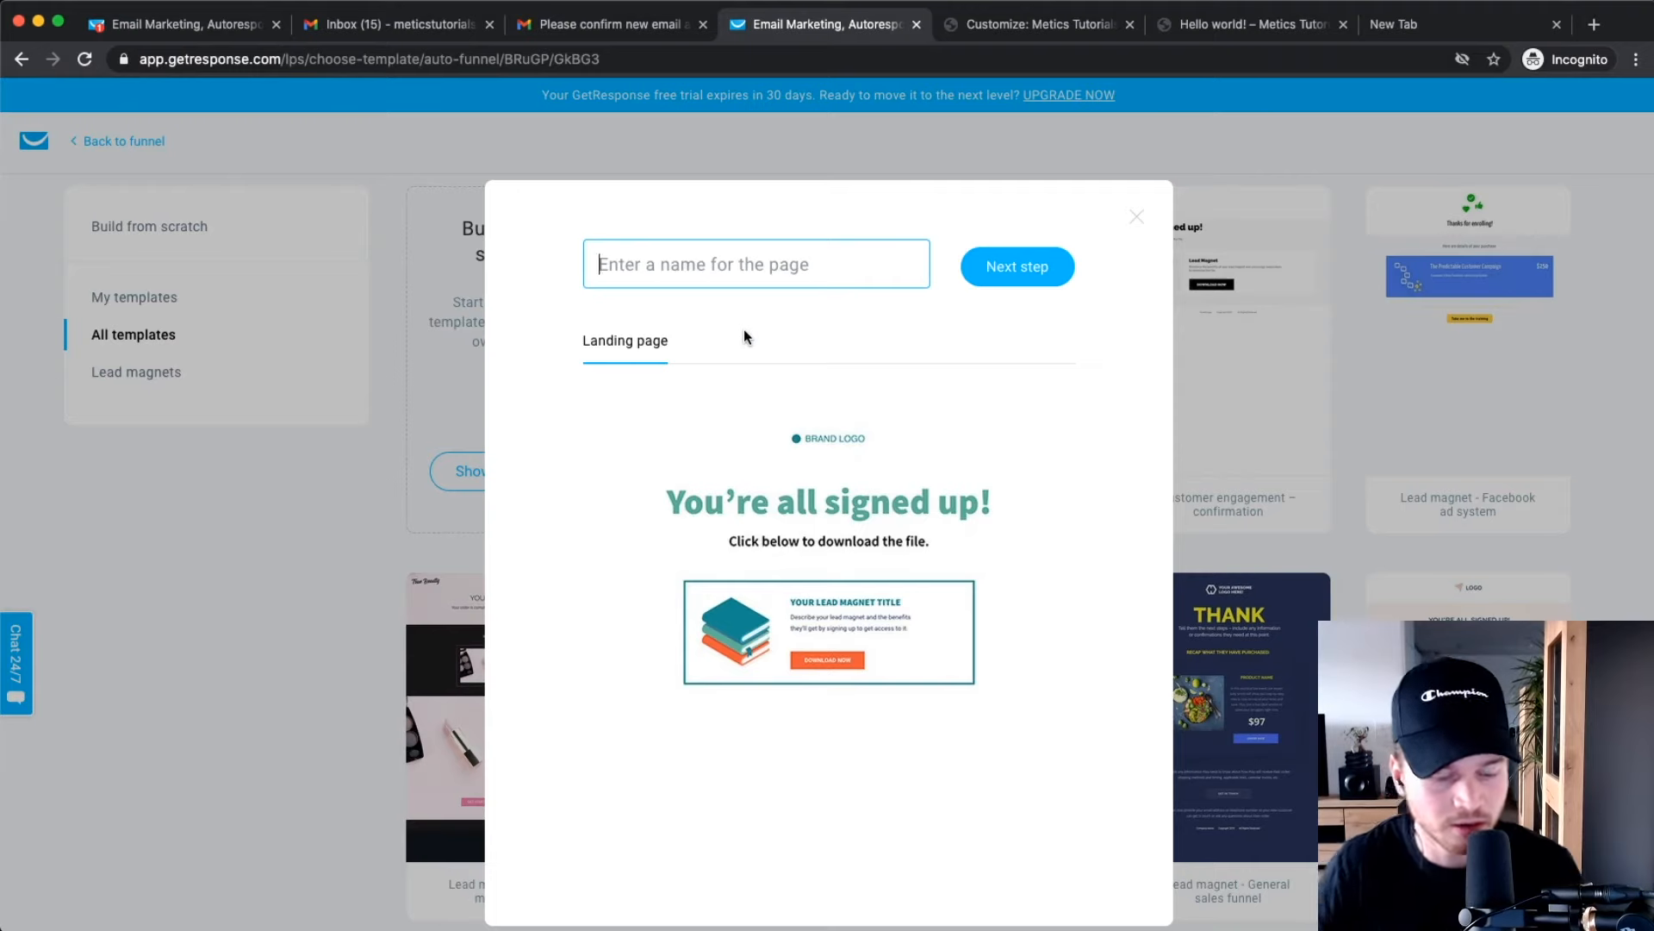
pyautogui.write('Youtube Checklist Download PAage')
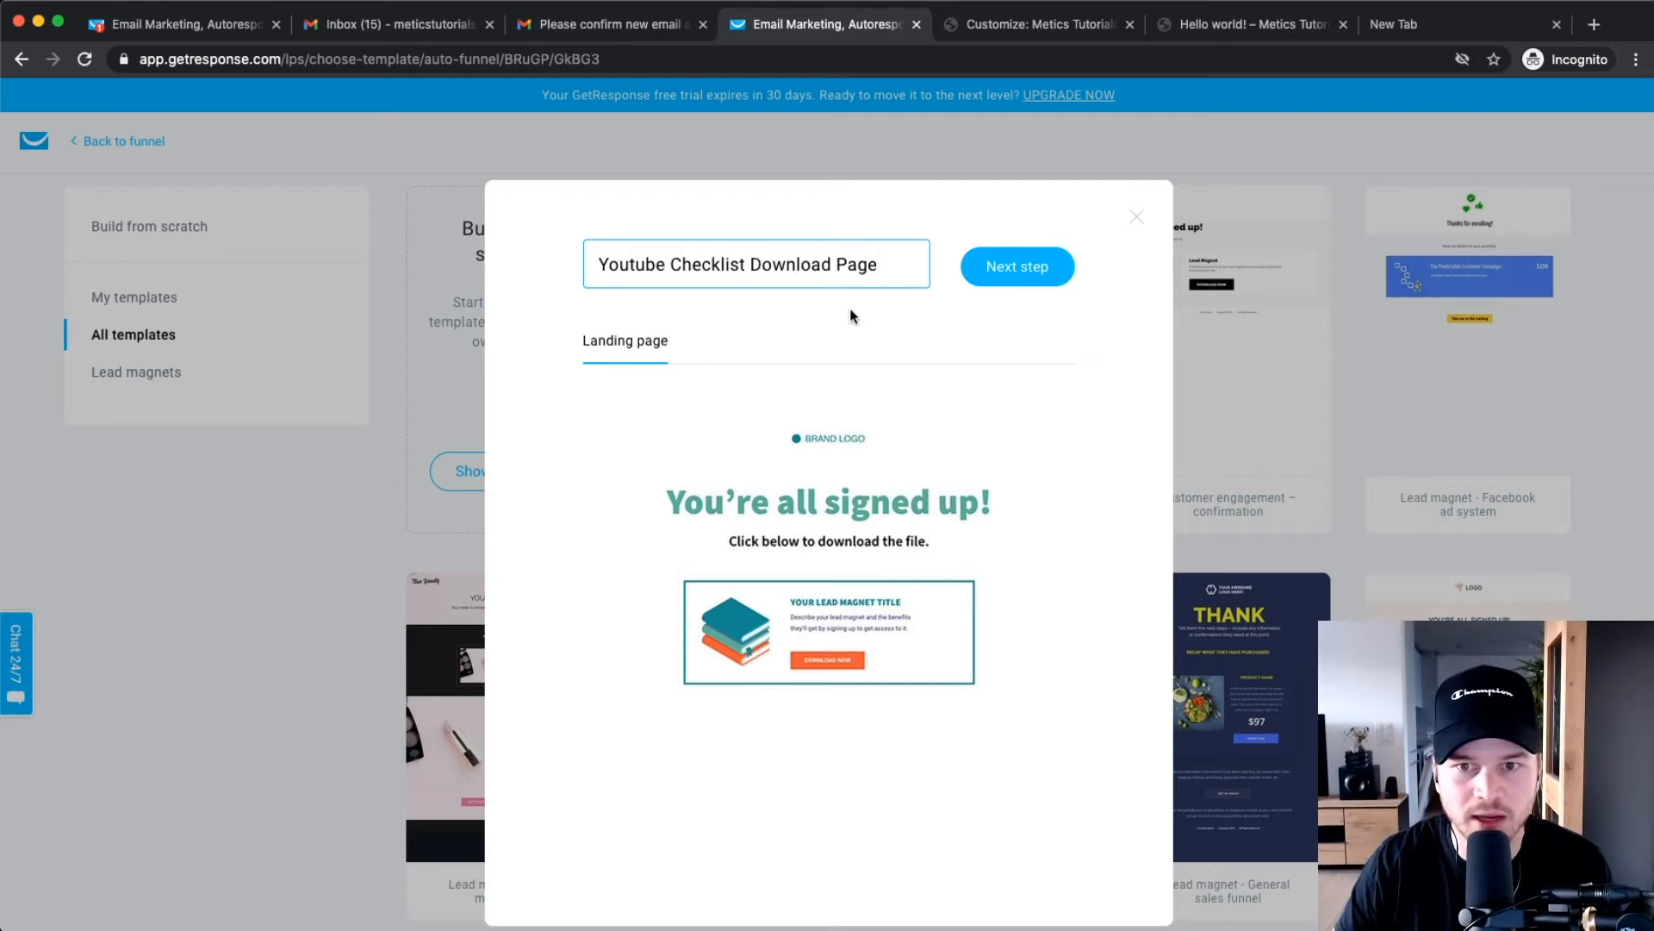
pyautogui.click(1009, 274)
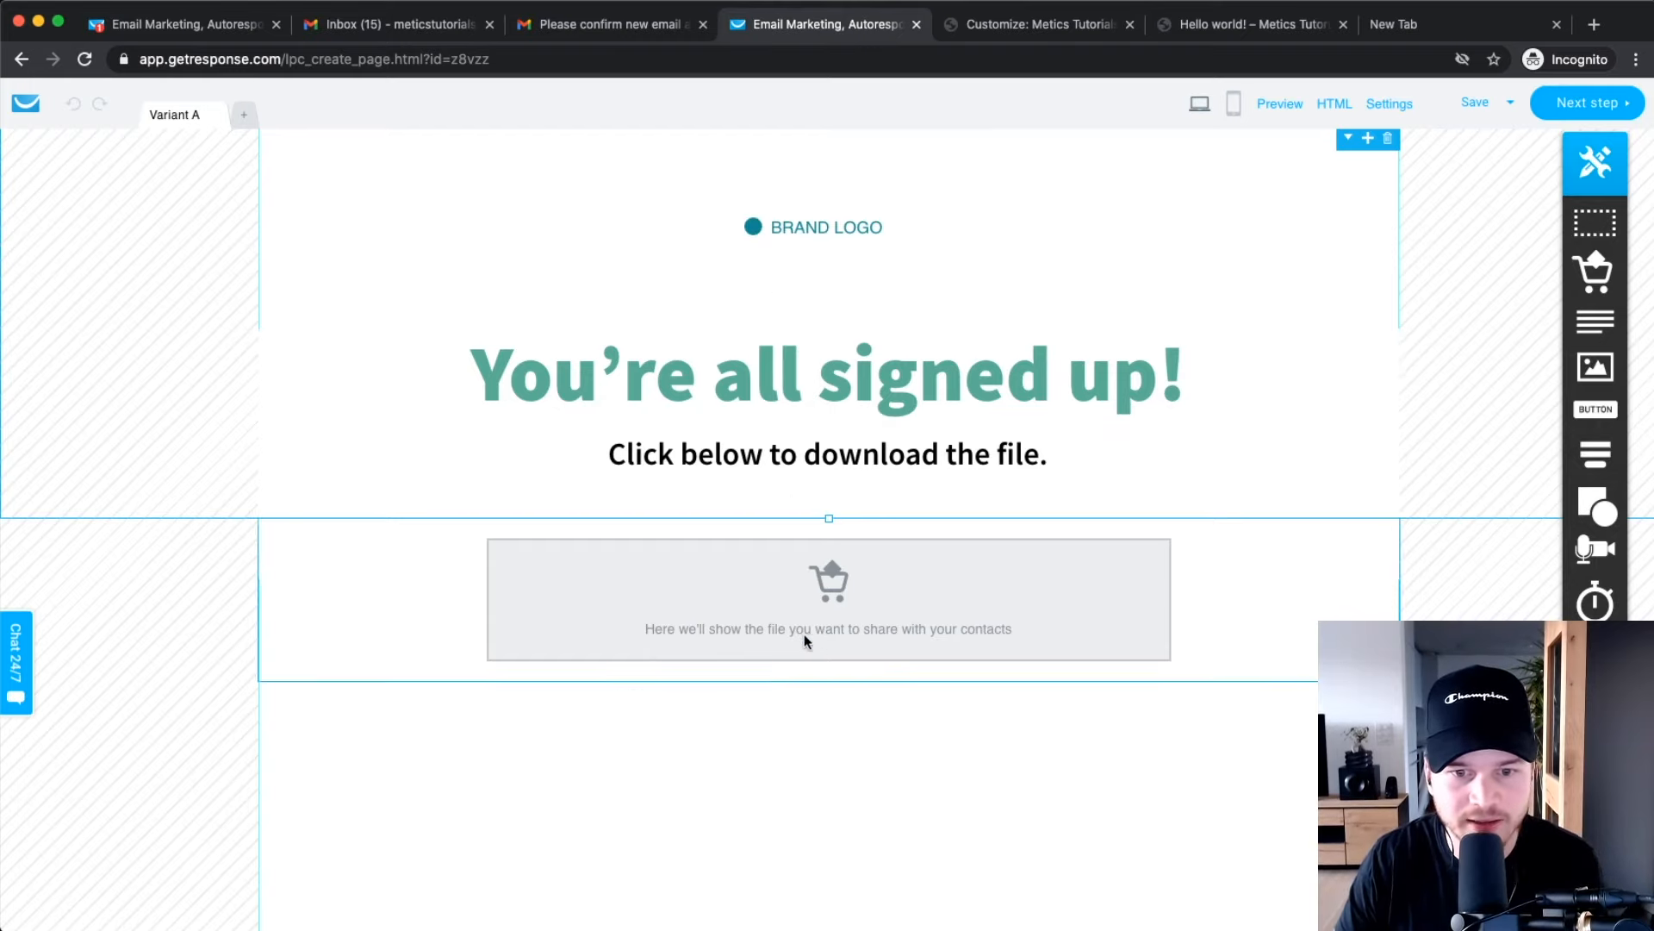
# Create the download page's mobile version, return to desktop view, and proceed to confirmation settings.
pyautogui.scroll(5, 855, 586)
pyautogui.scroll(-2, 833, 602)
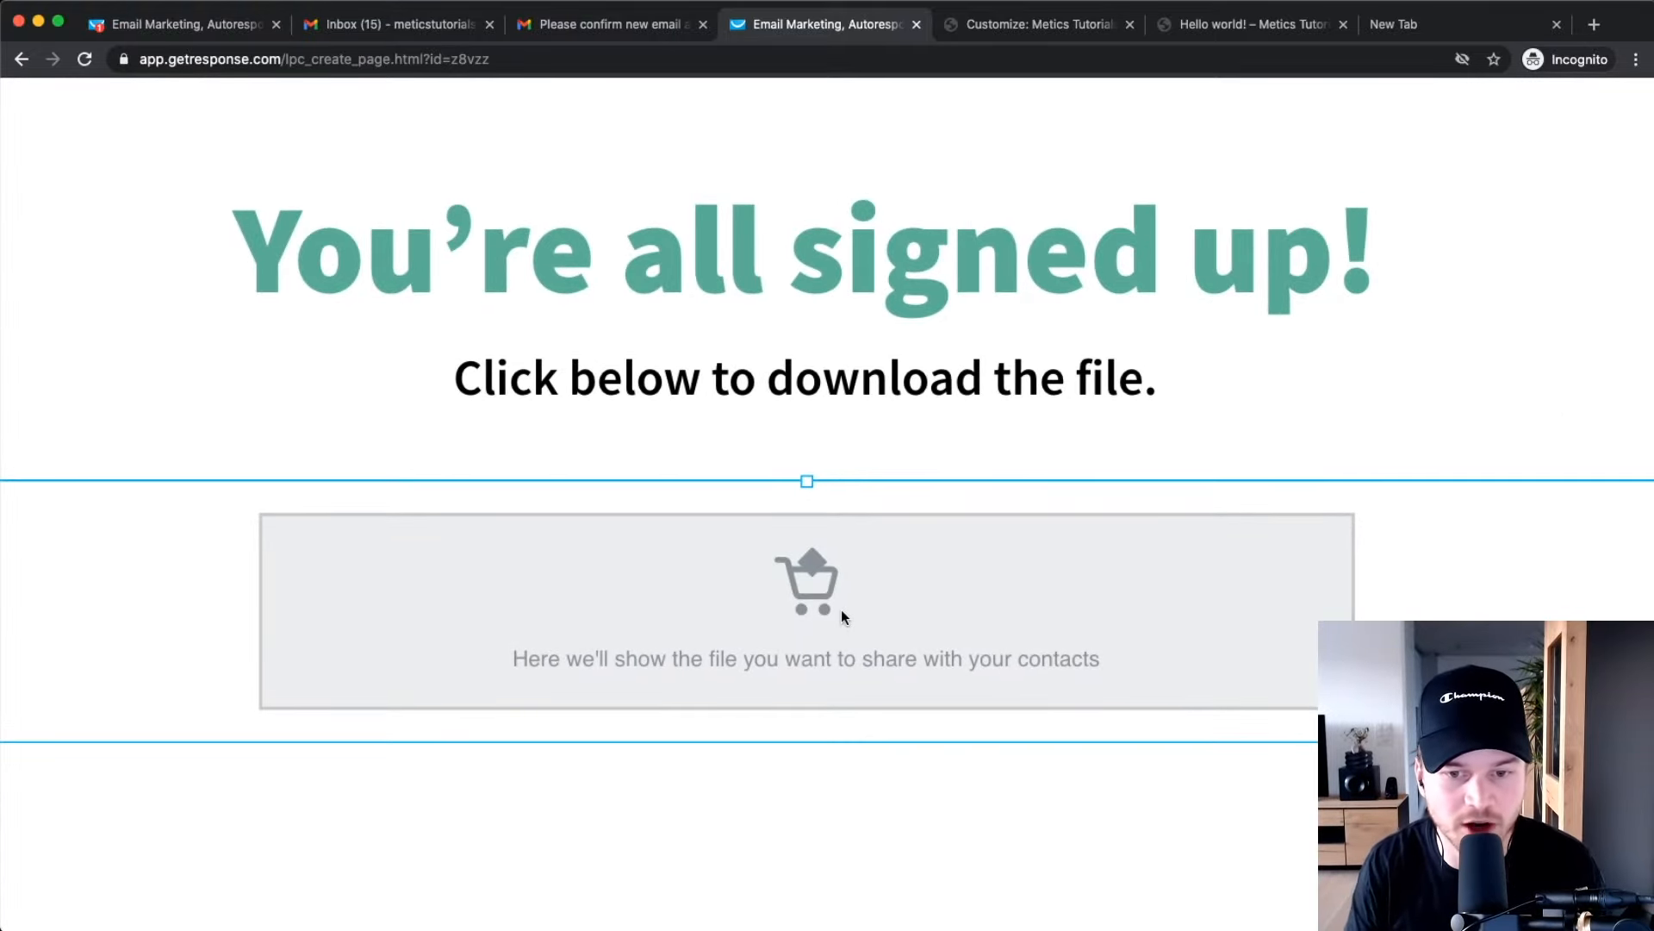
pyautogui.scroll(-3, 841, 608)
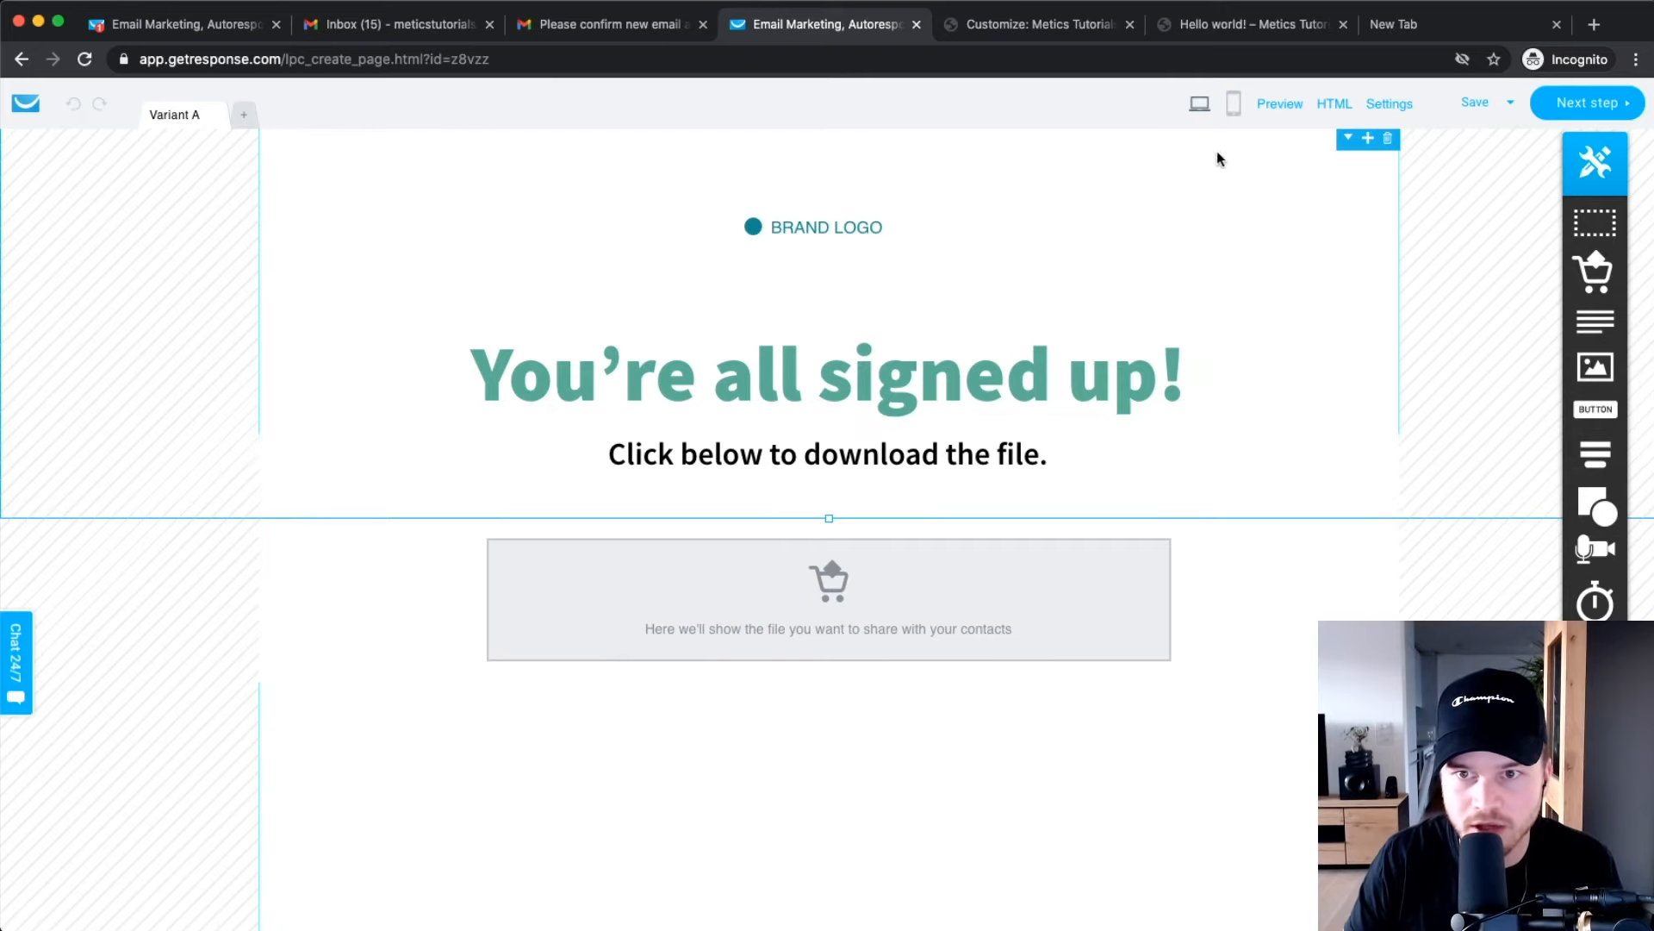
pyautogui.click(1234, 103)
pyautogui.click(829, 595)
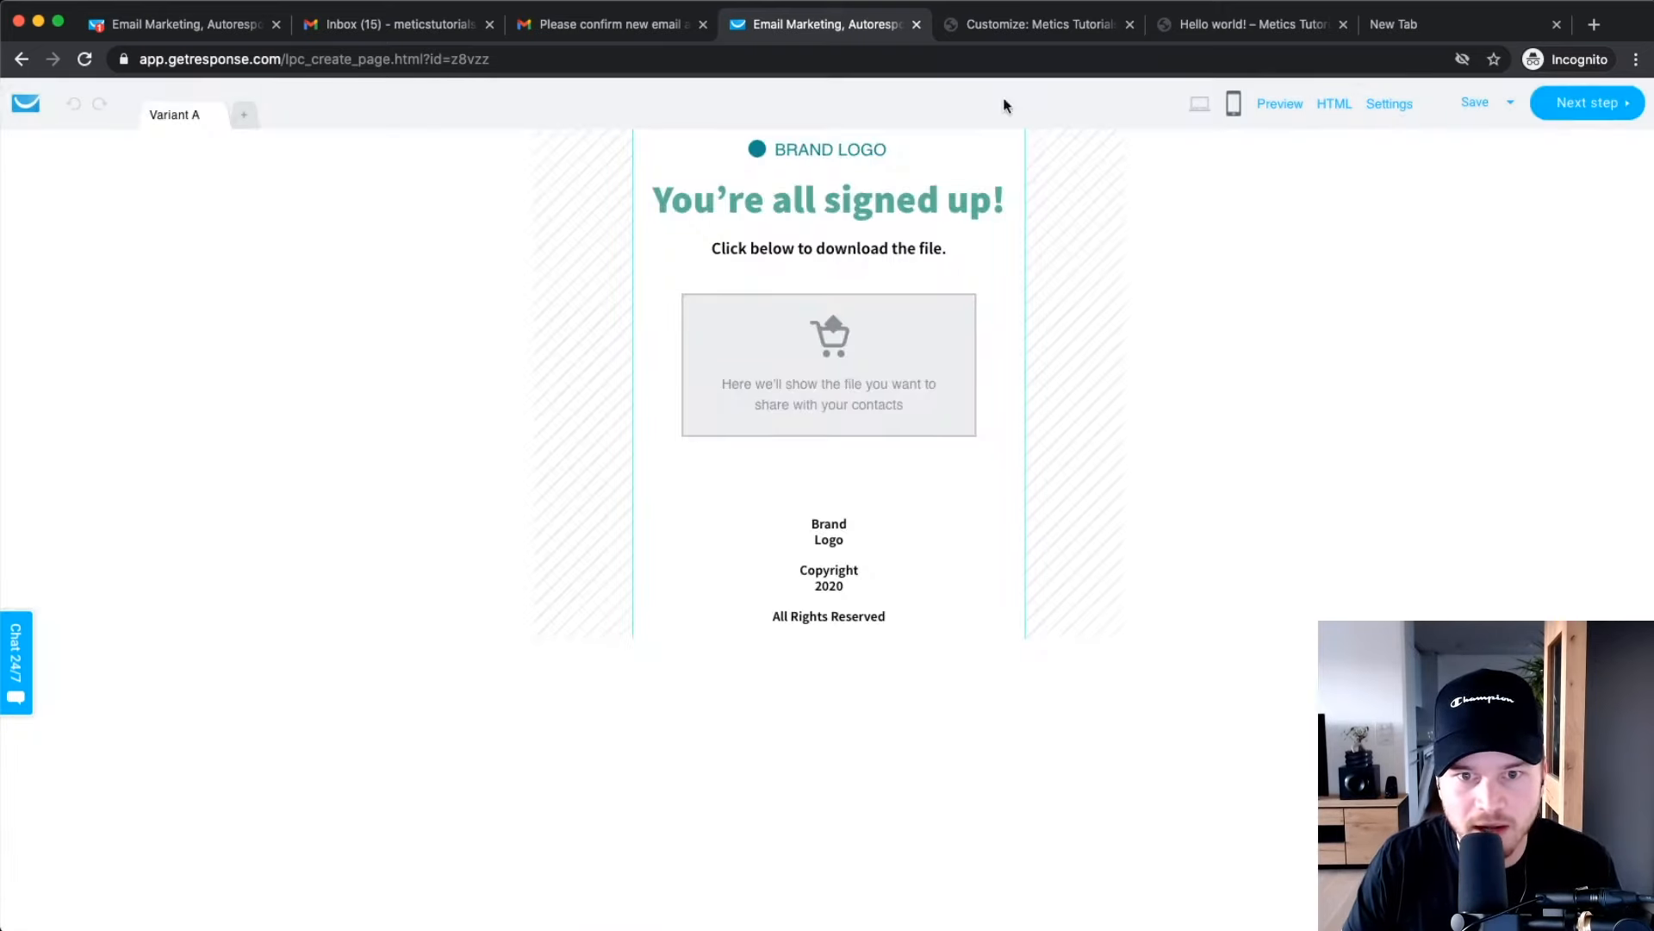
pyautogui.click(1199, 103)
pyautogui.click(1568, 106)
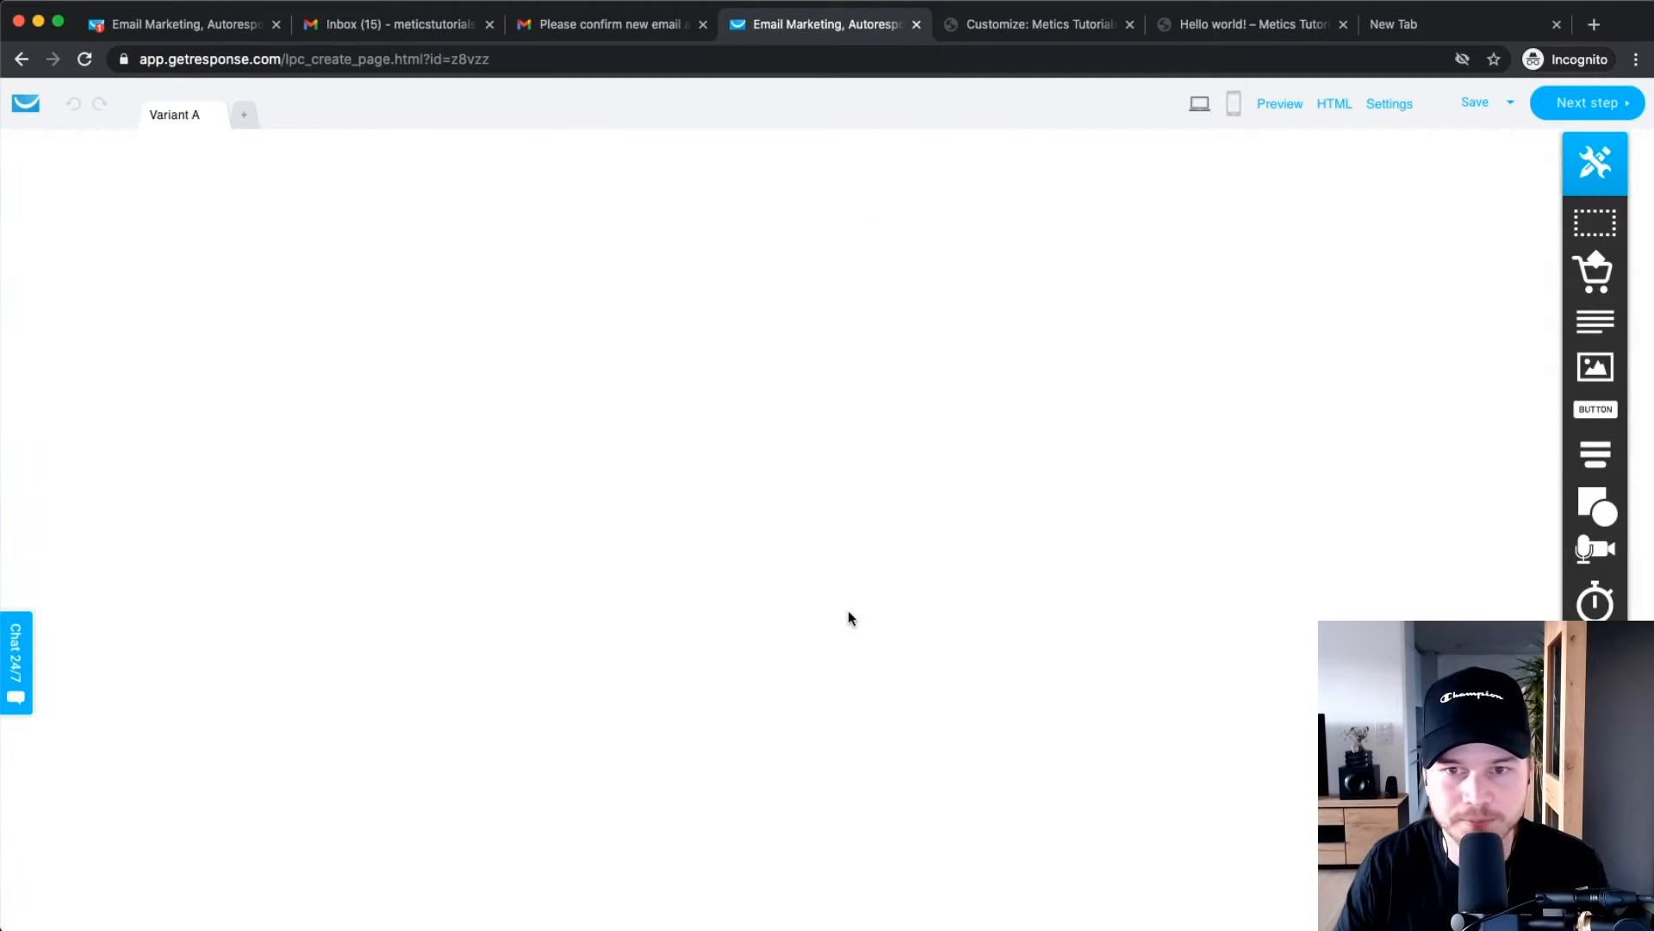
pyautogui.moveTo(921, 404); pyautogui.dragTo(458, 509)
# Publish the Youtube Checklist download page and scroll through the funnel statistics.
pyautogui.click(491, 500)
pyautogui.scroll(-3, 528, 491)
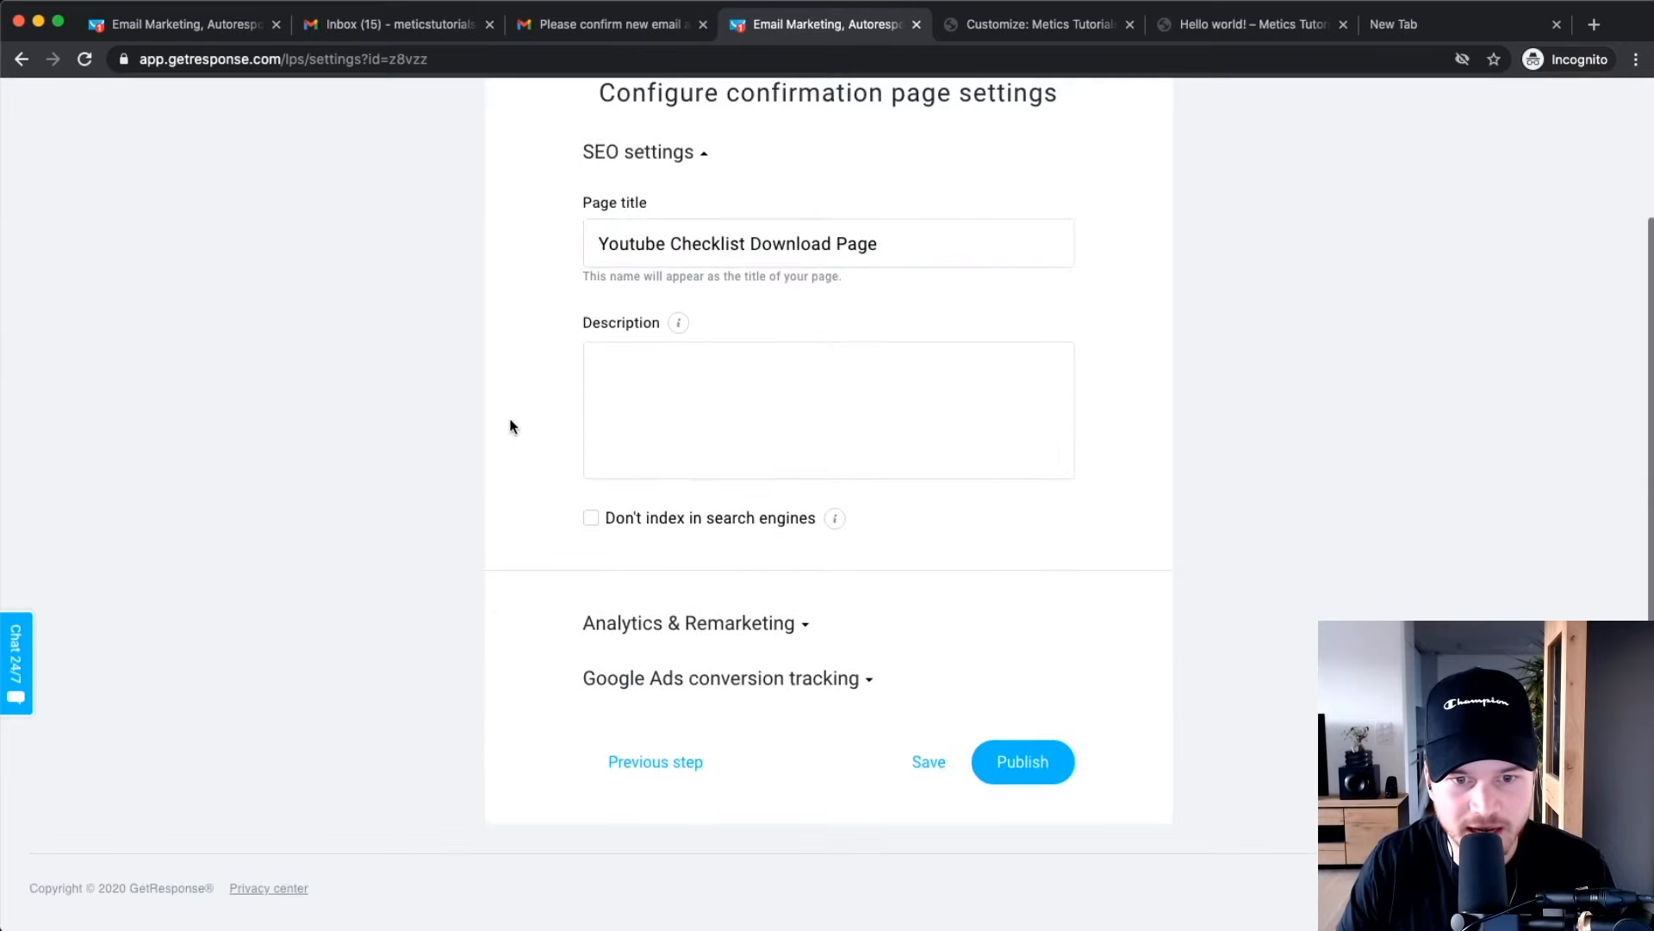
pyautogui.click(1028, 764)
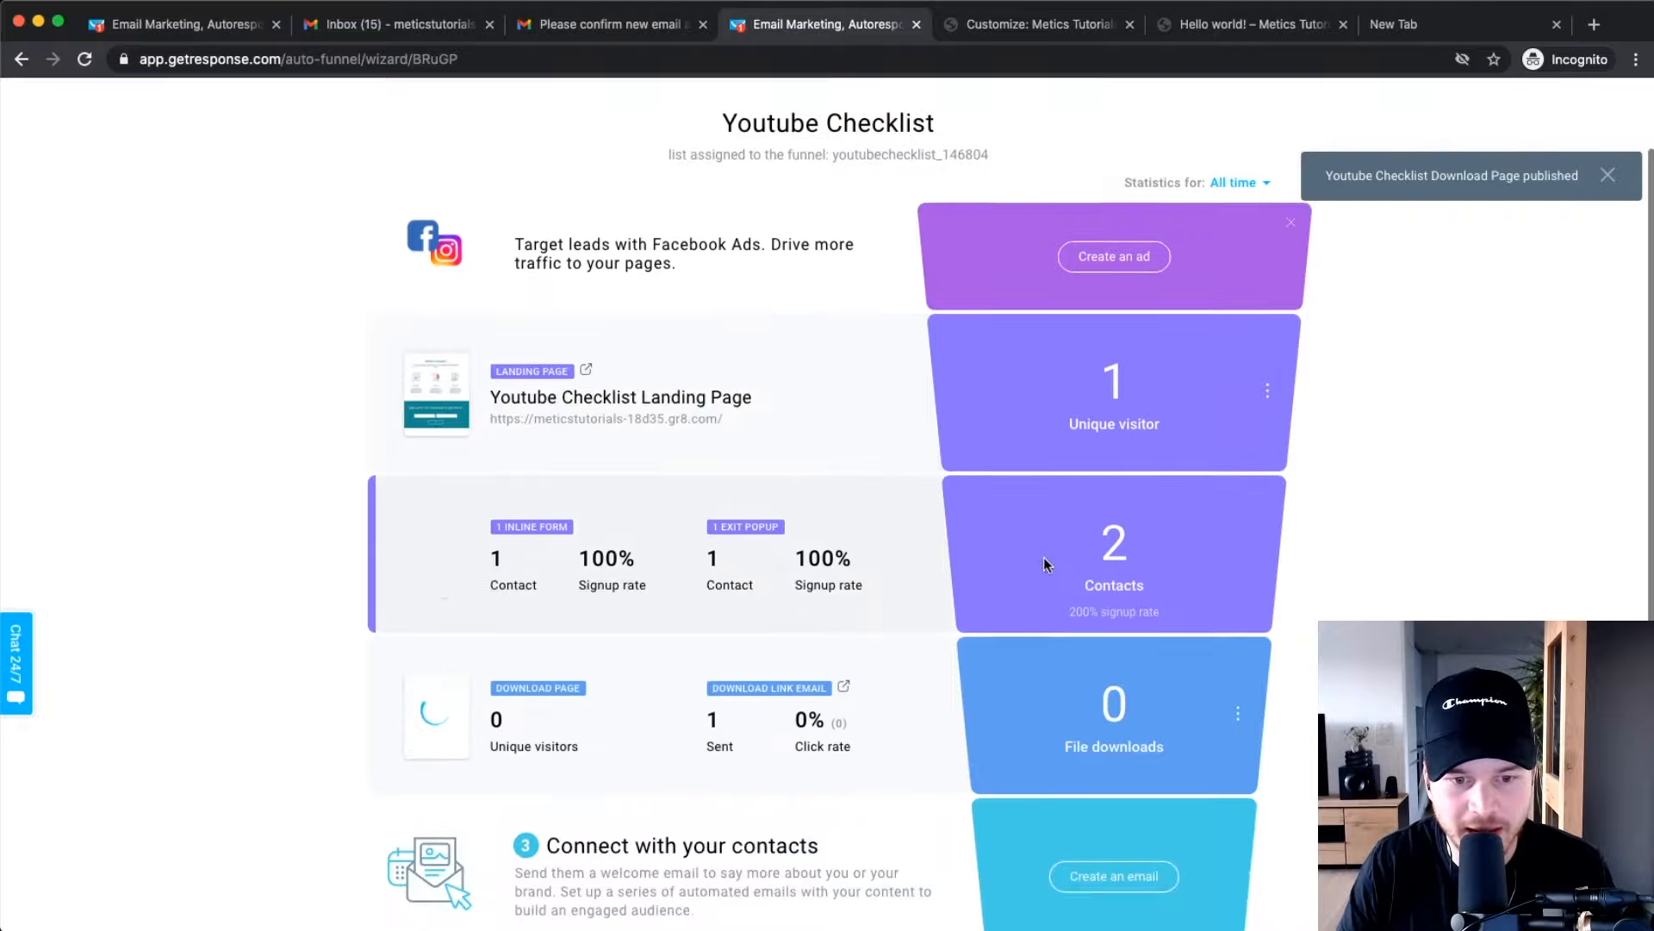
pyautogui.scroll(-2, 1038, 421)
pyautogui.scroll(-3, 823, 491)
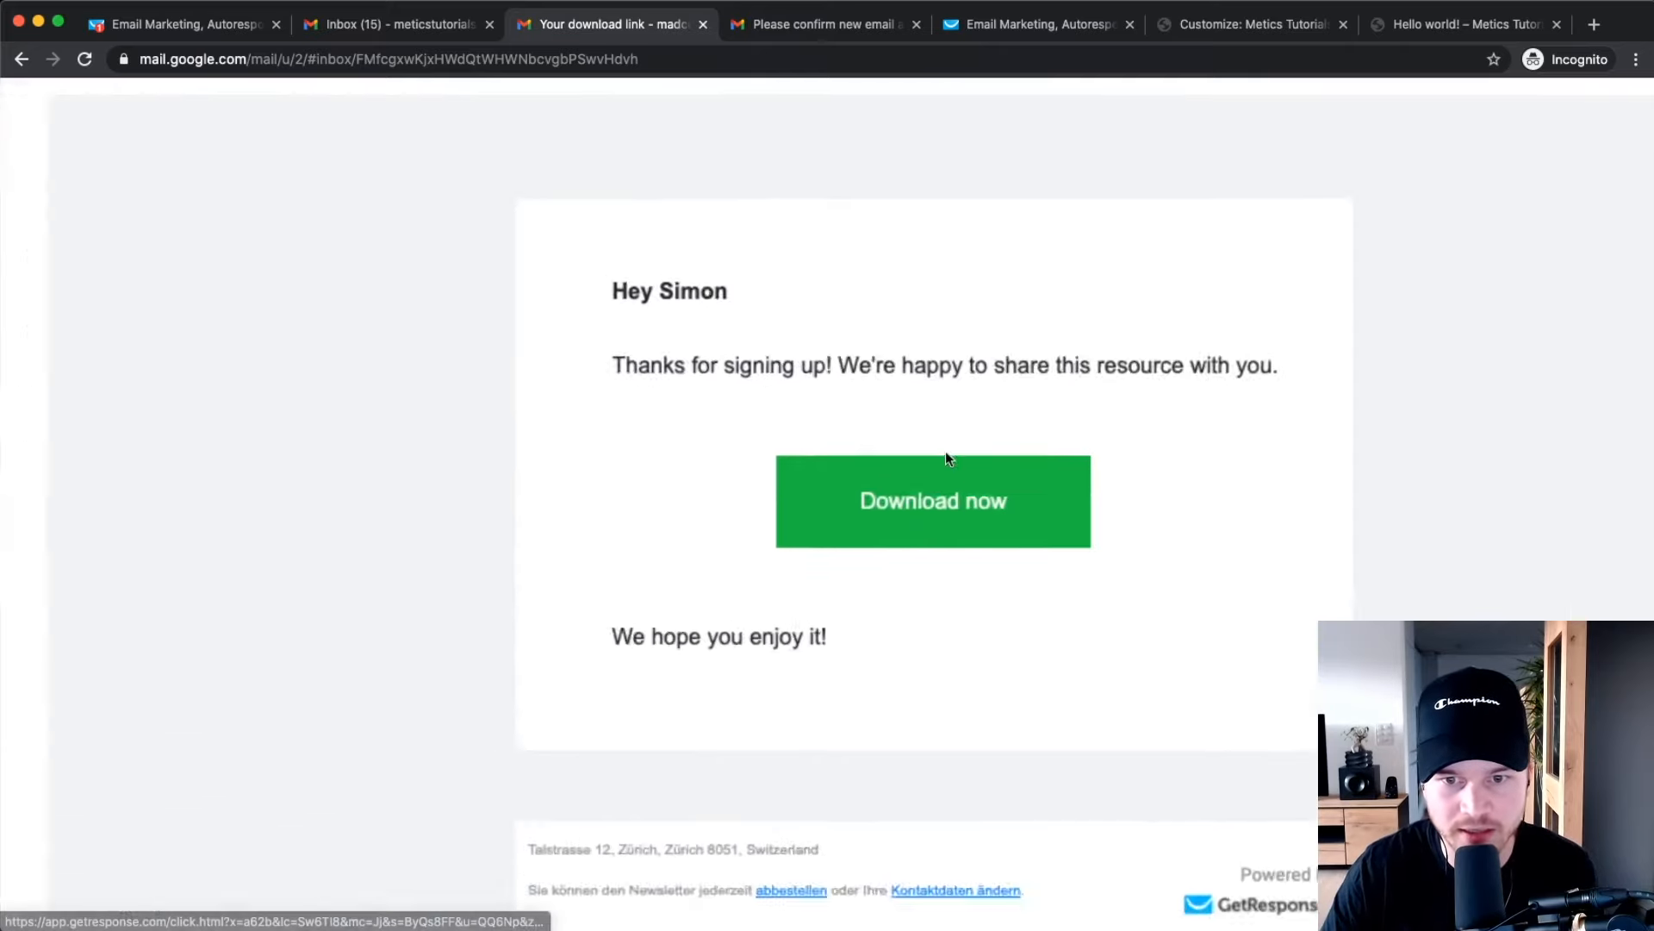
# Follow the email's Download now link, then download and open the Youtube Checklist PDF.
pyautogui.click(937, 508)
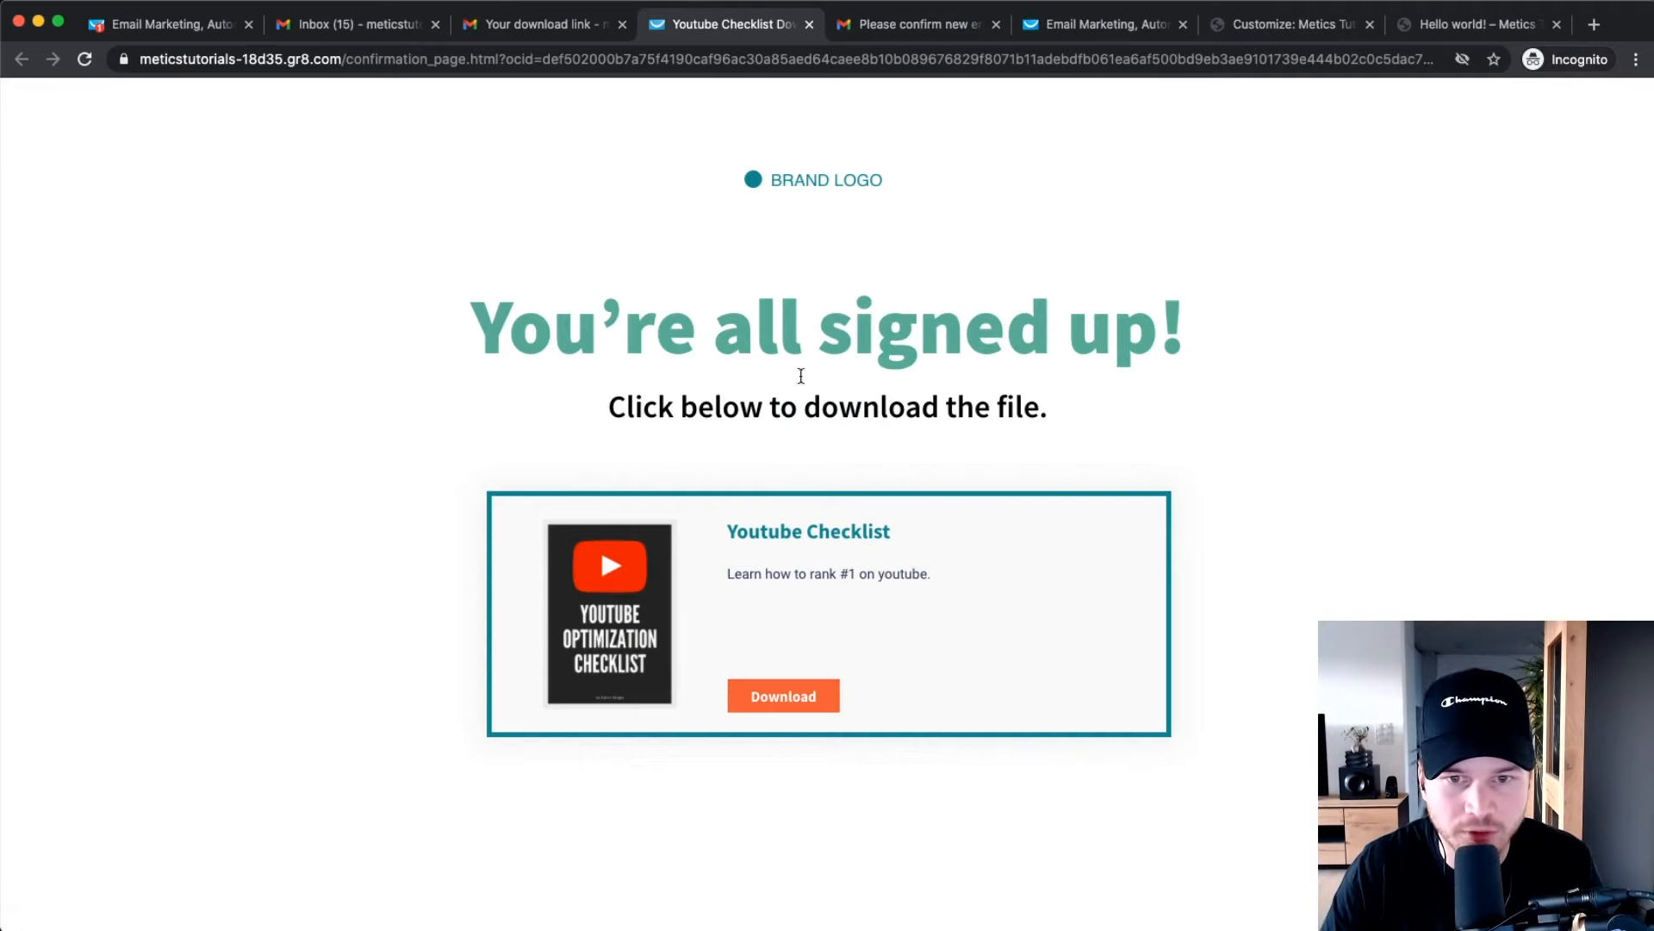
pyautogui.scroll(-2, 820, 628)
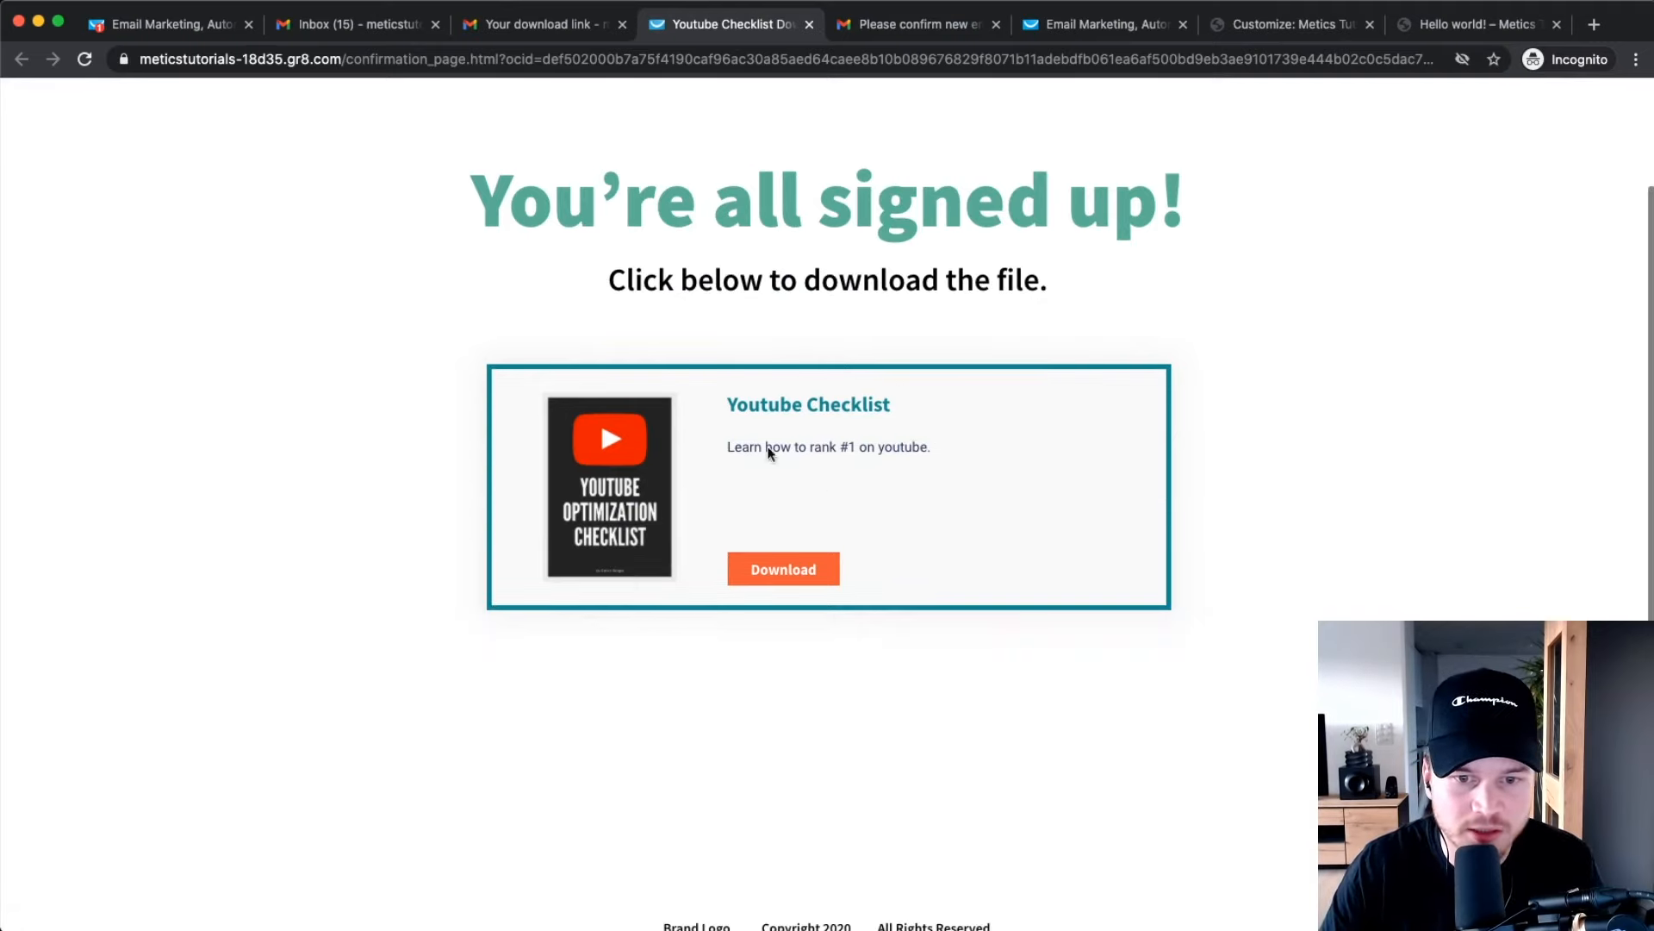
pyautogui.click(783, 573)
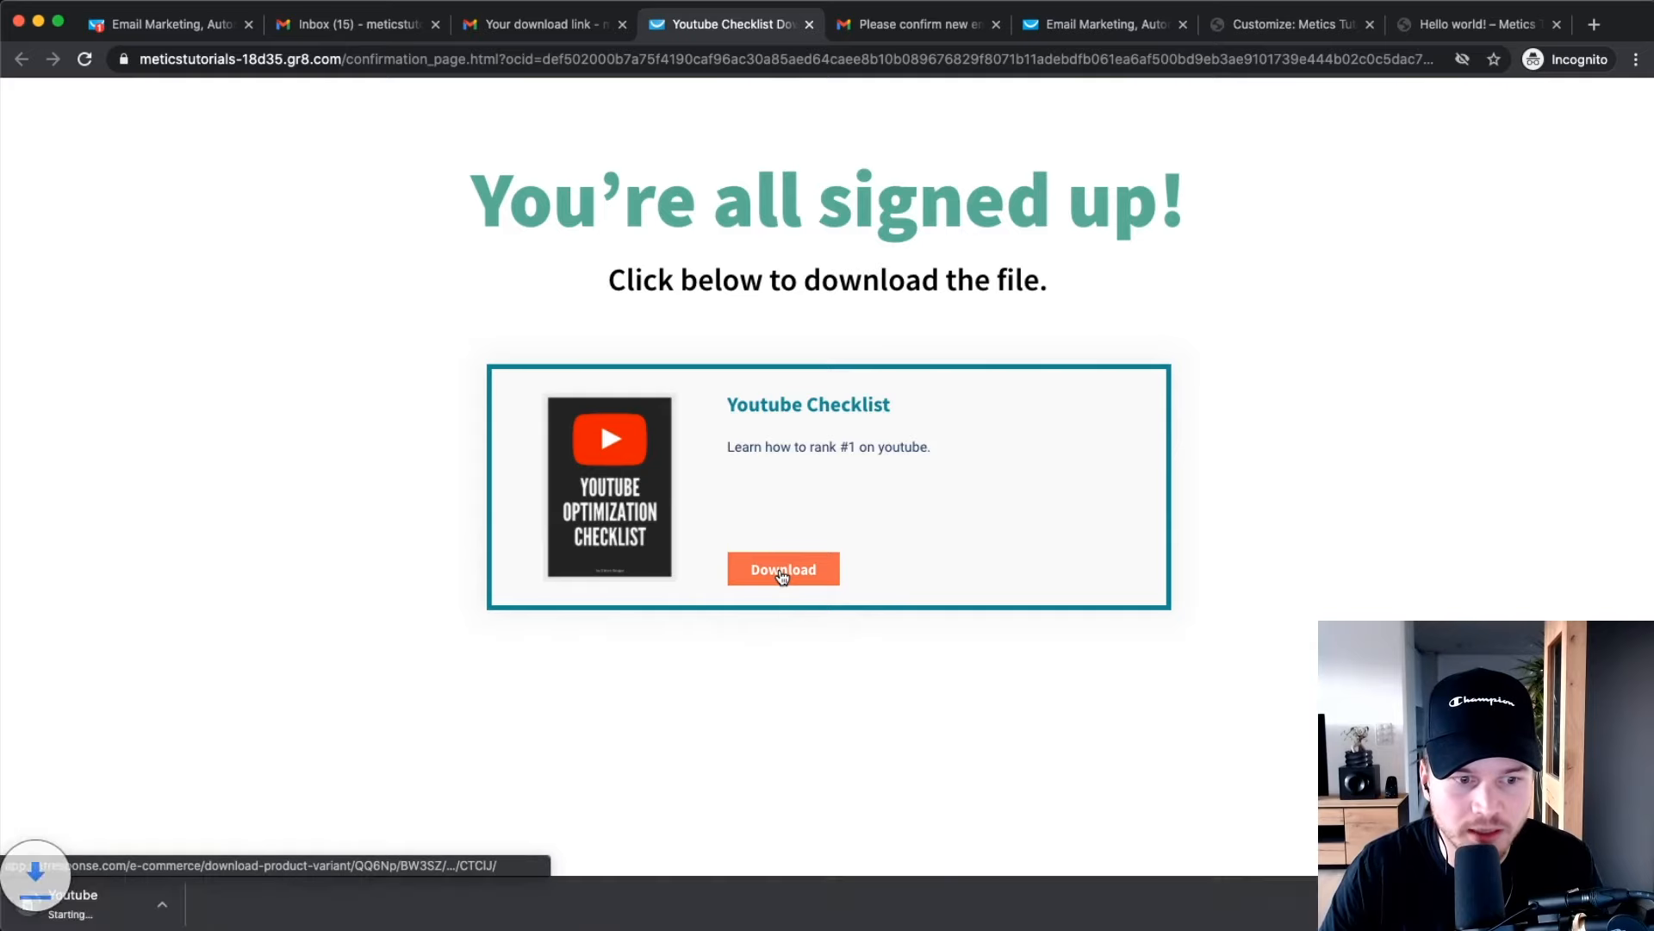
pyautogui.click(107, 903)
pyautogui.scroll(-5, 842, 443)
pyautogui.scroll(5, 833, 508)
pyautogui.scroll(-5, 834, 508)
pyautogui.scroll(5, 947, 387)
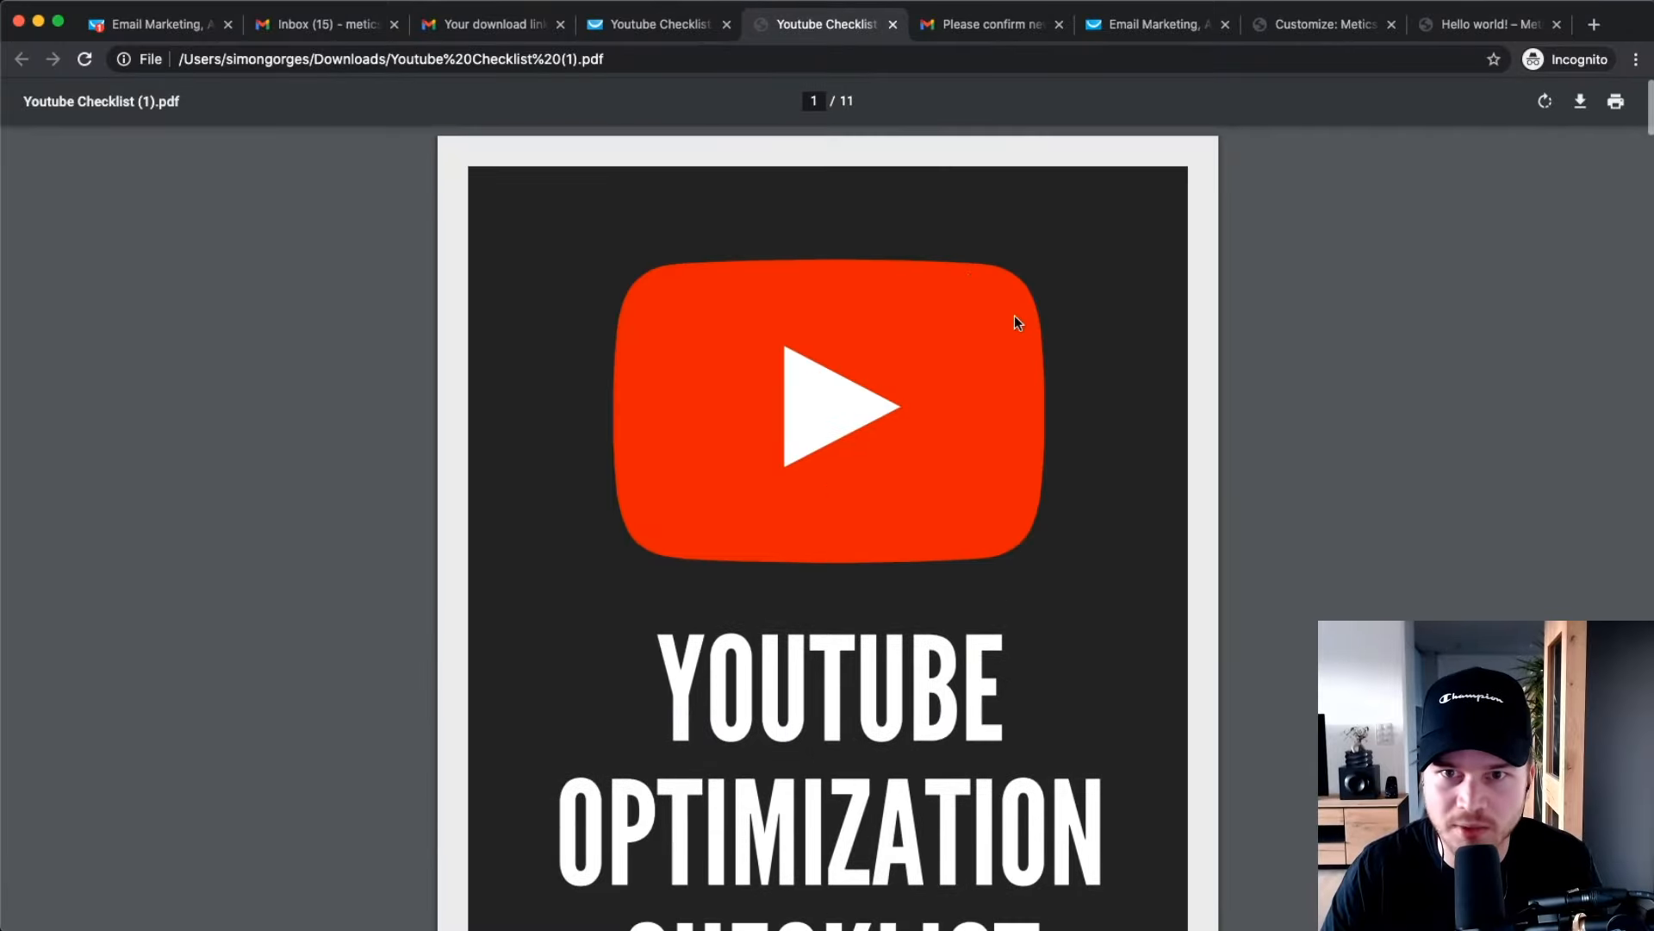
# Close the checklist PDF tab to return to the GetResponse funnel stats.
pyautogui.click(892, 24)
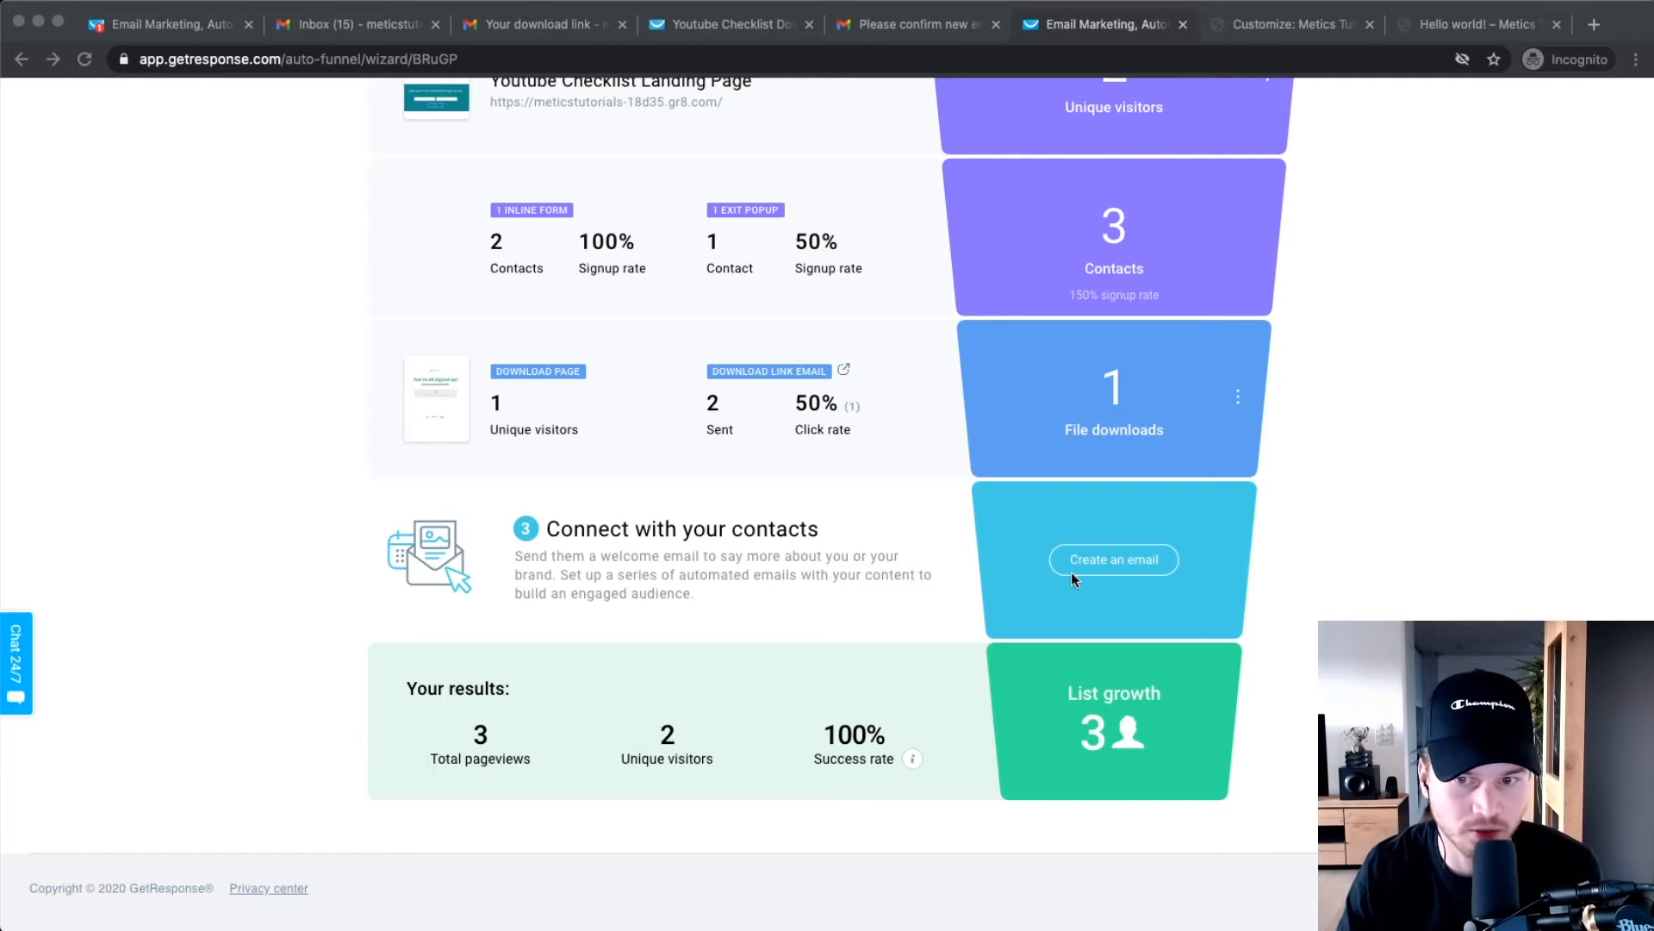
pyautogui.click(1200, 546)
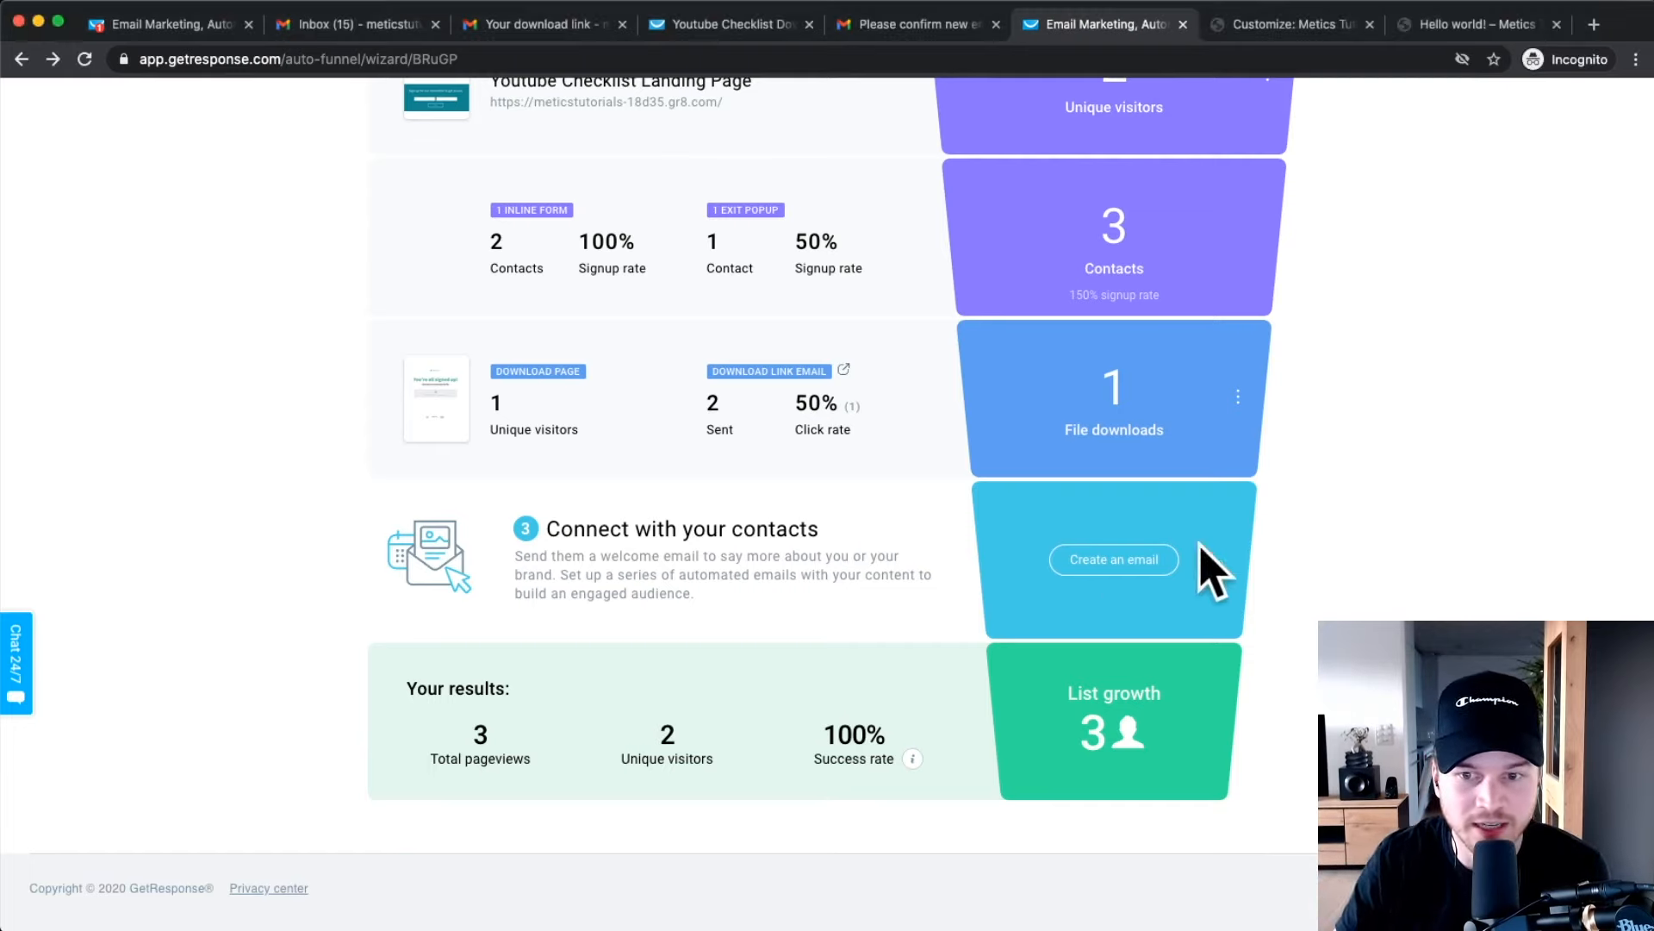
pyautogui.scroll(2, 1118, 569)
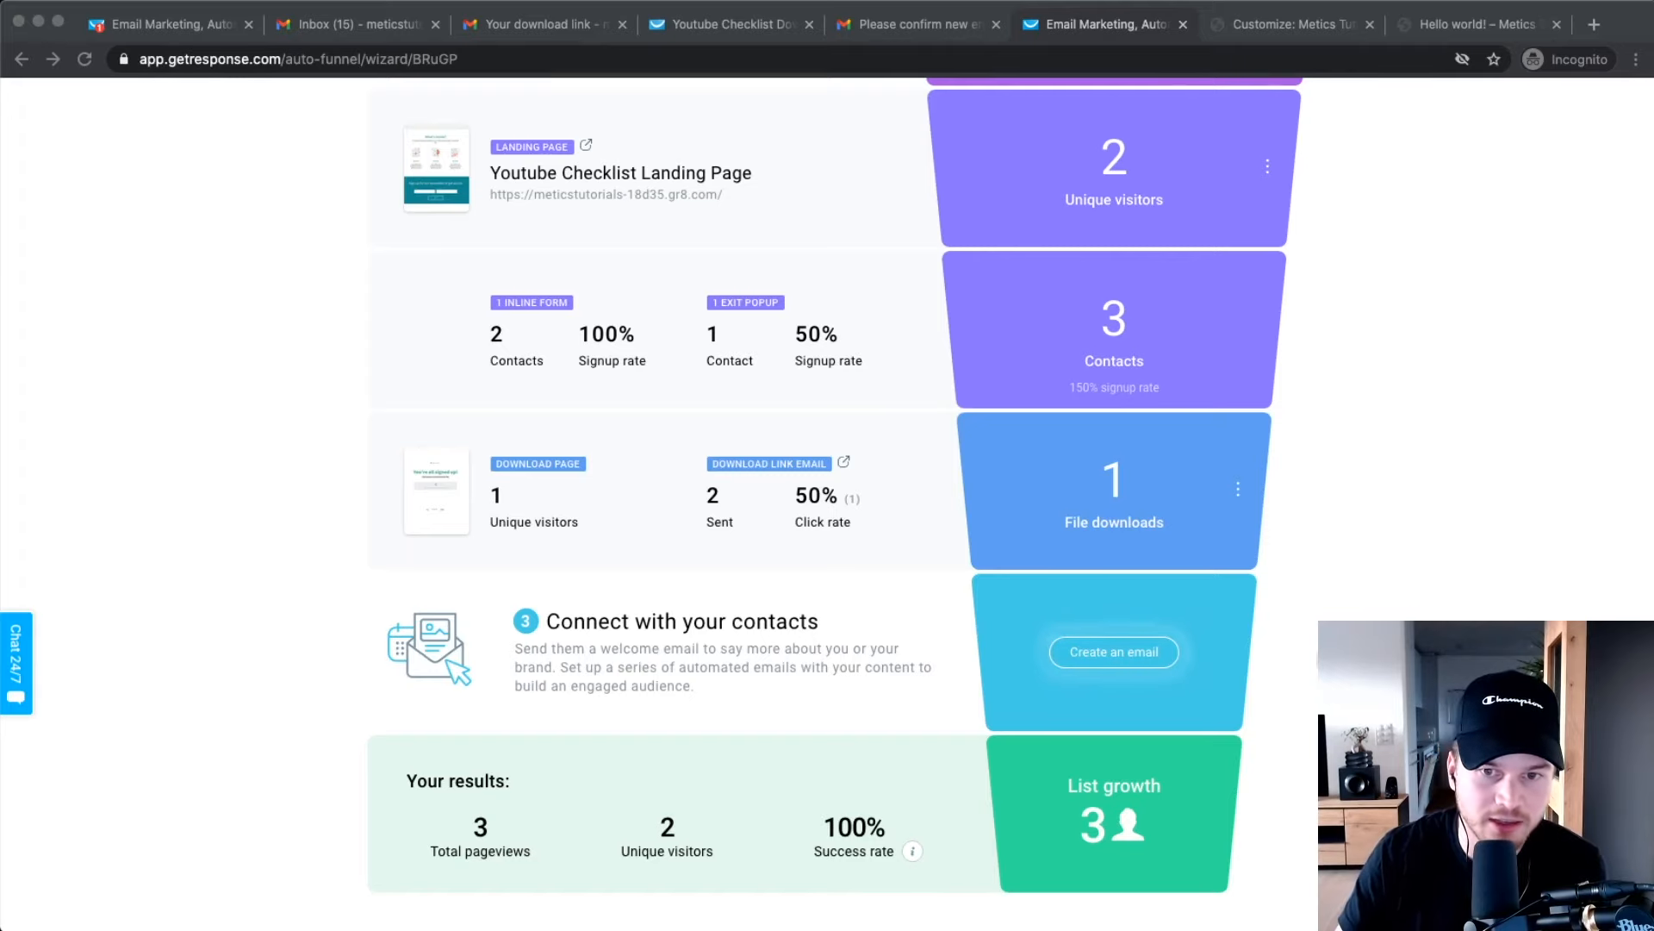
pyautogui.scroll(4, 1303, 664)
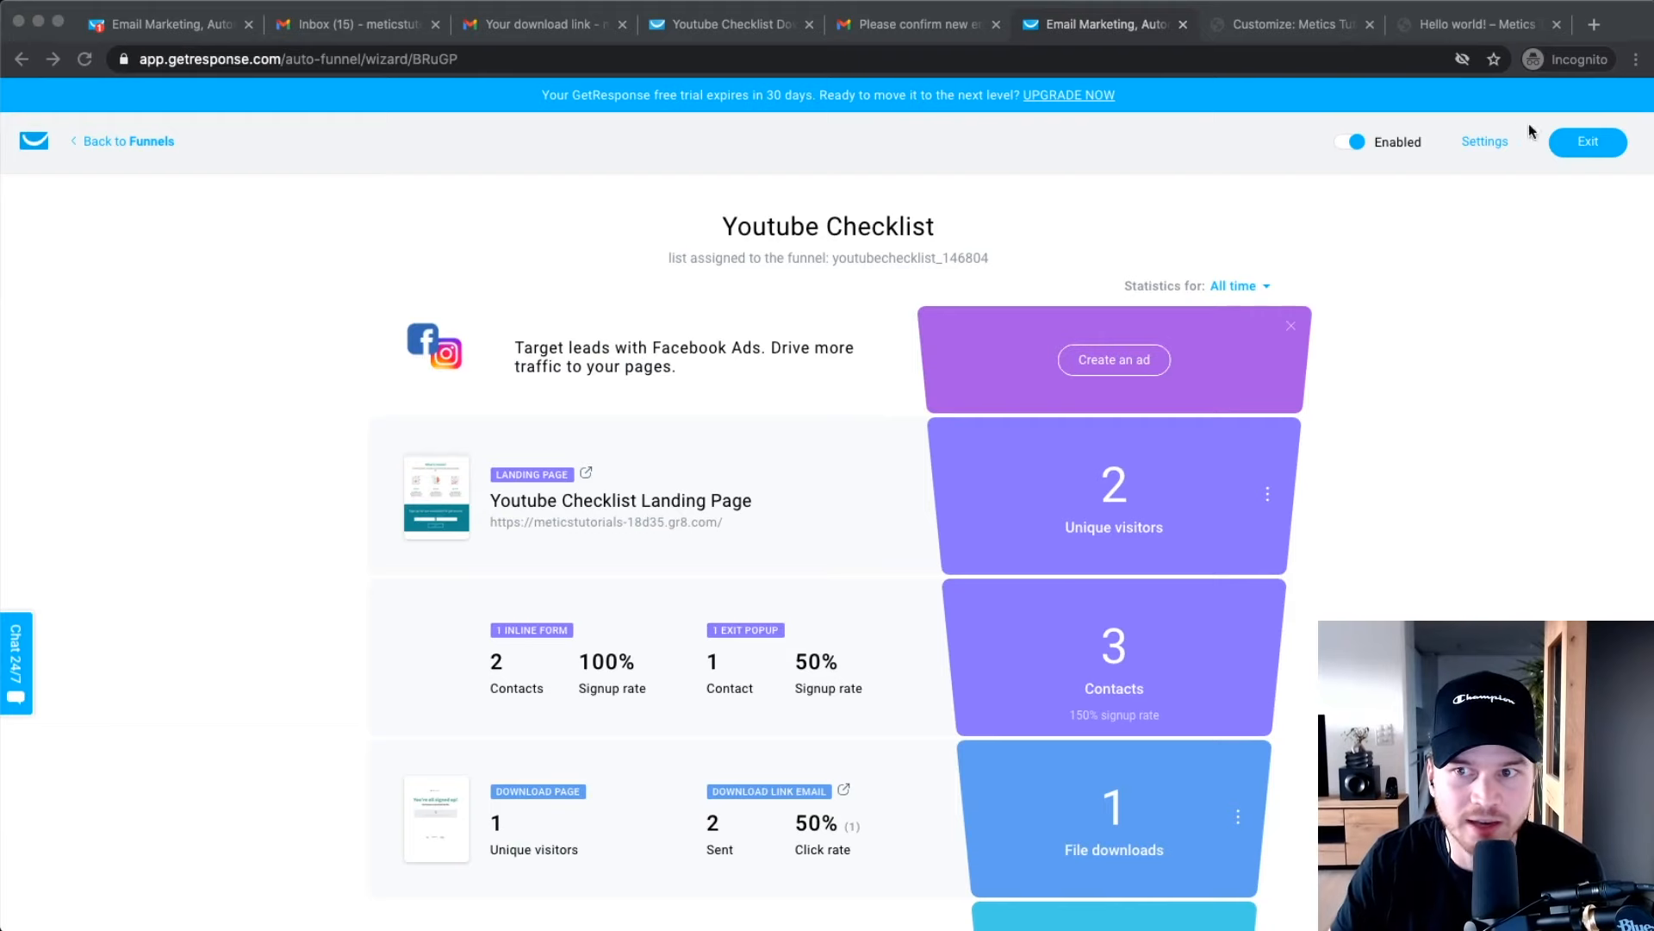
# Exit the funnel and go to Lists to find the youtubechecklist_146804 list.
pyautogui.click(1579, 148)
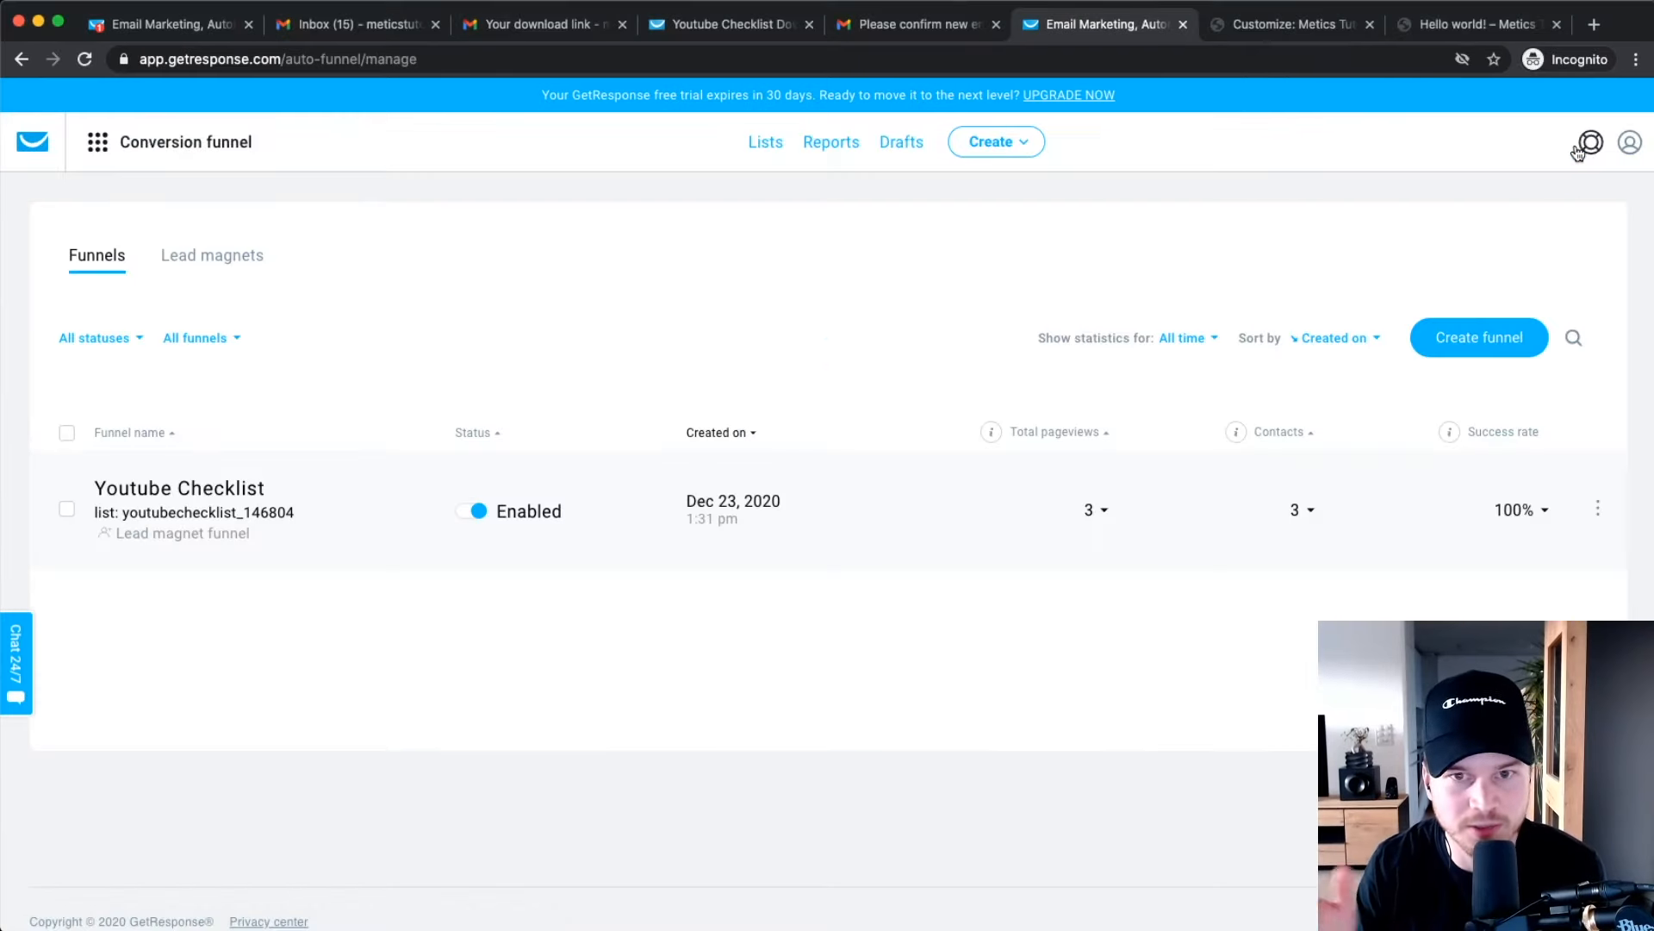
pyautogui.click(767, 143)
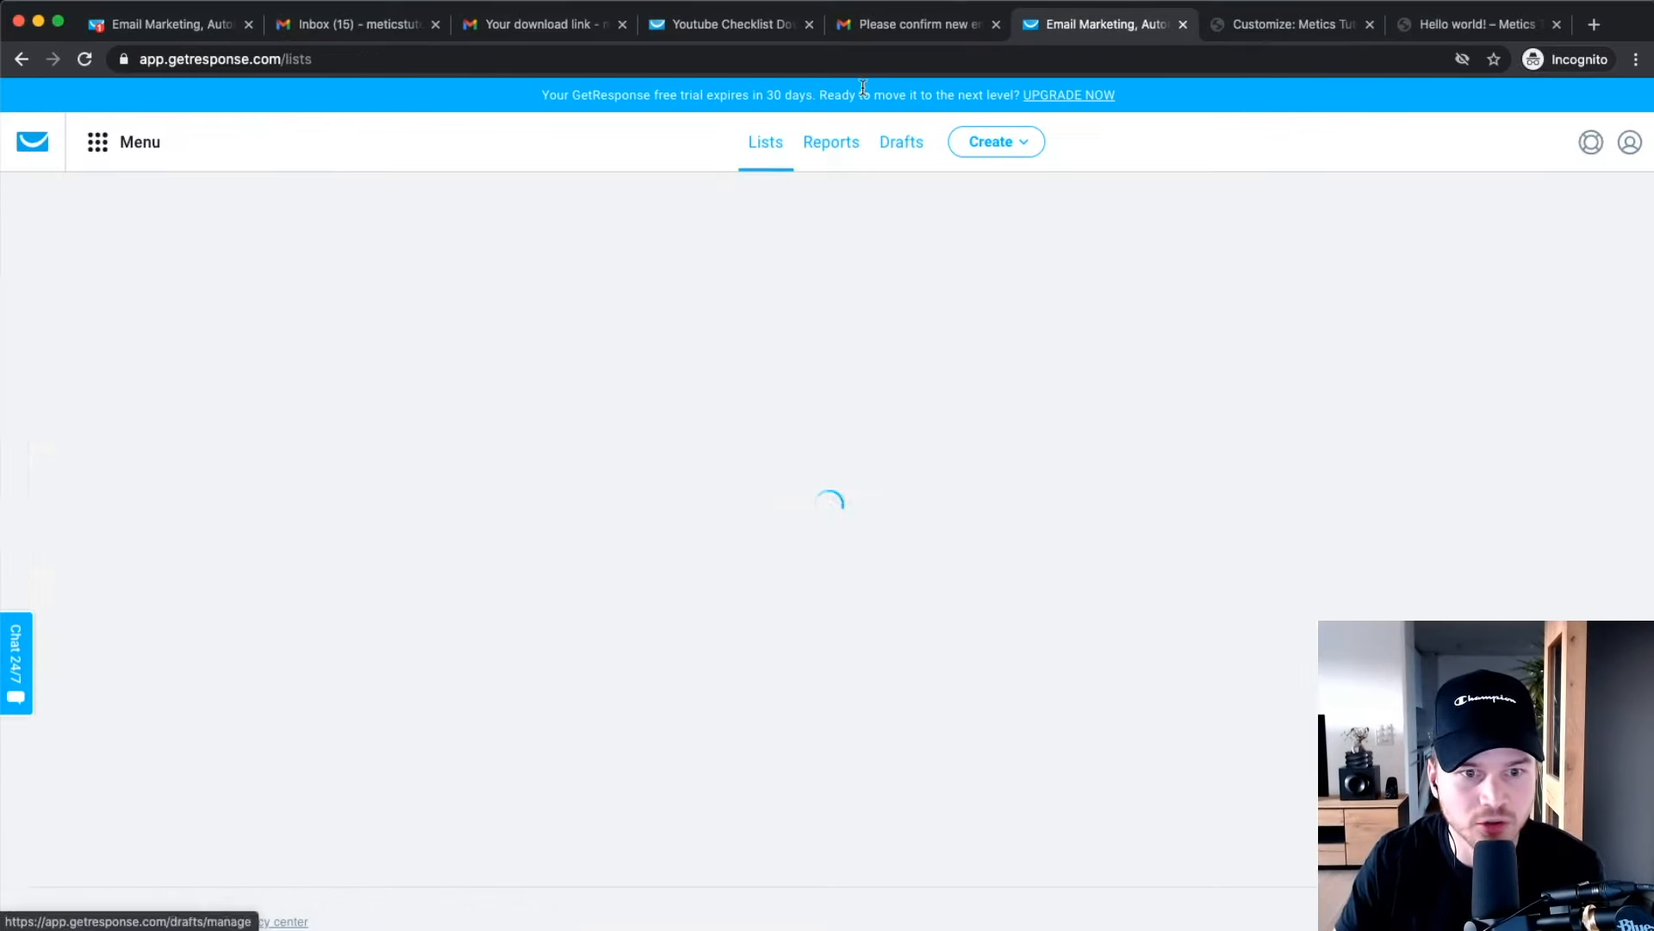
pyautogui.moveTo(340, 570); pyautogui.dragTo(93, 572)
pyautogui.moveTo(353, 562); pyautogui.dragTo(135, 566)
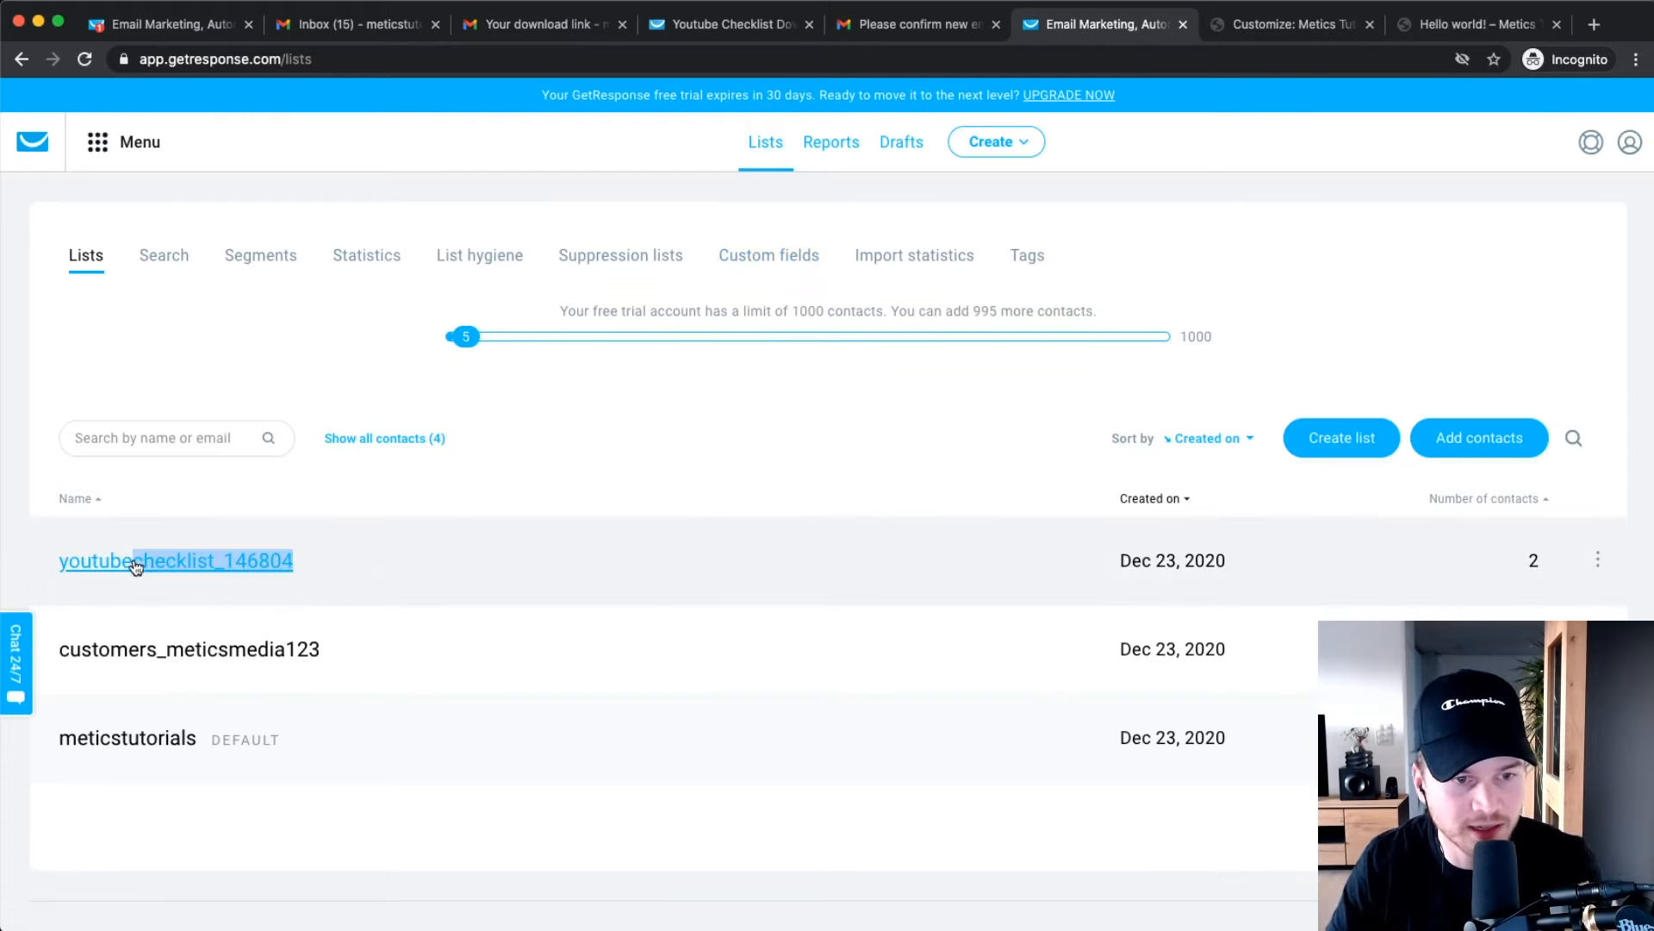
pyautogui.scroll(5, 136, 566)
pyautogui.hscroll(-2, 135, 567)
pyautogui.click(653, 453)
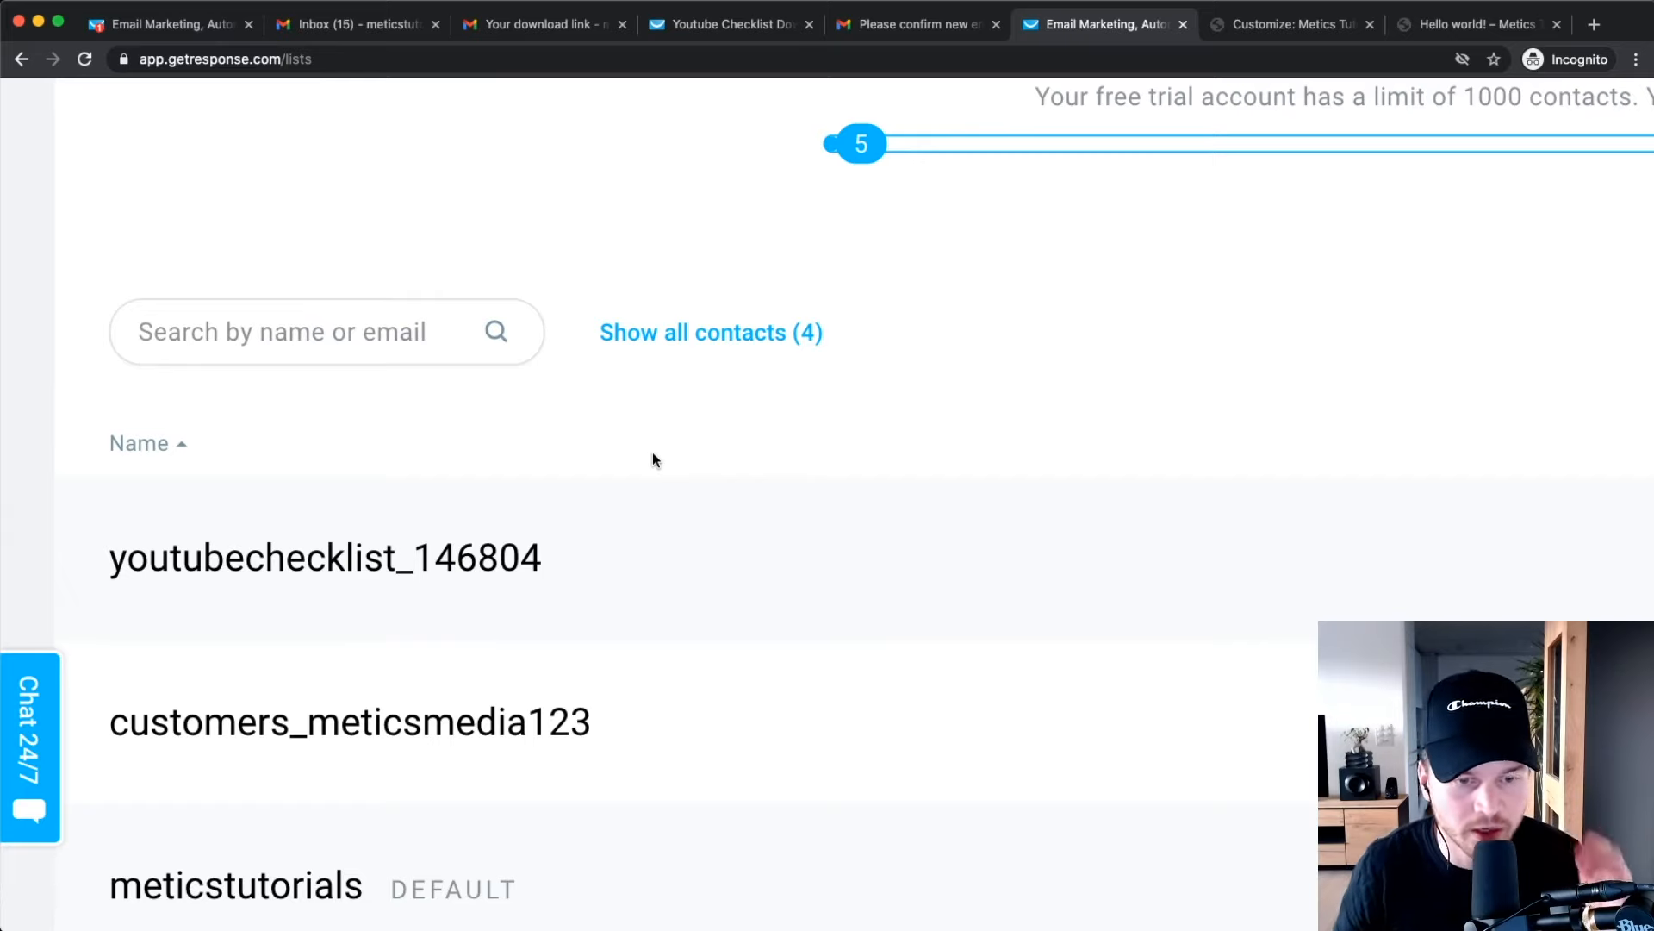
# Zoom out and open the settings of the youtubechecklist_146804 list.
pyautogui.press('super+minus')
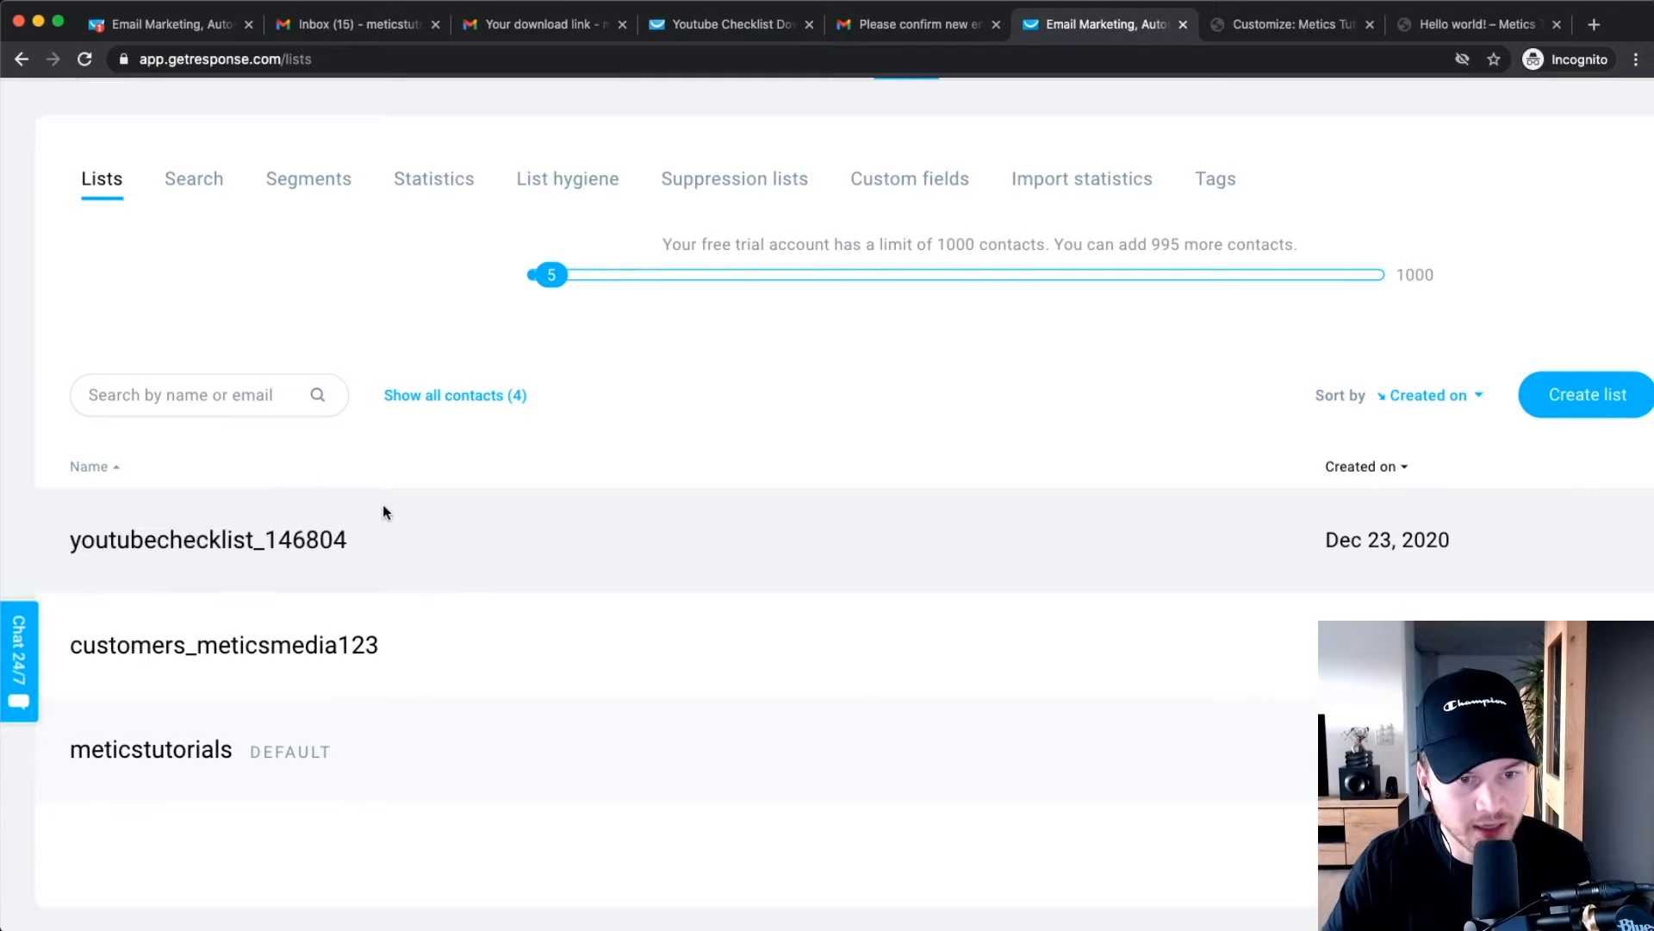
pyautogui.press('super+minus')
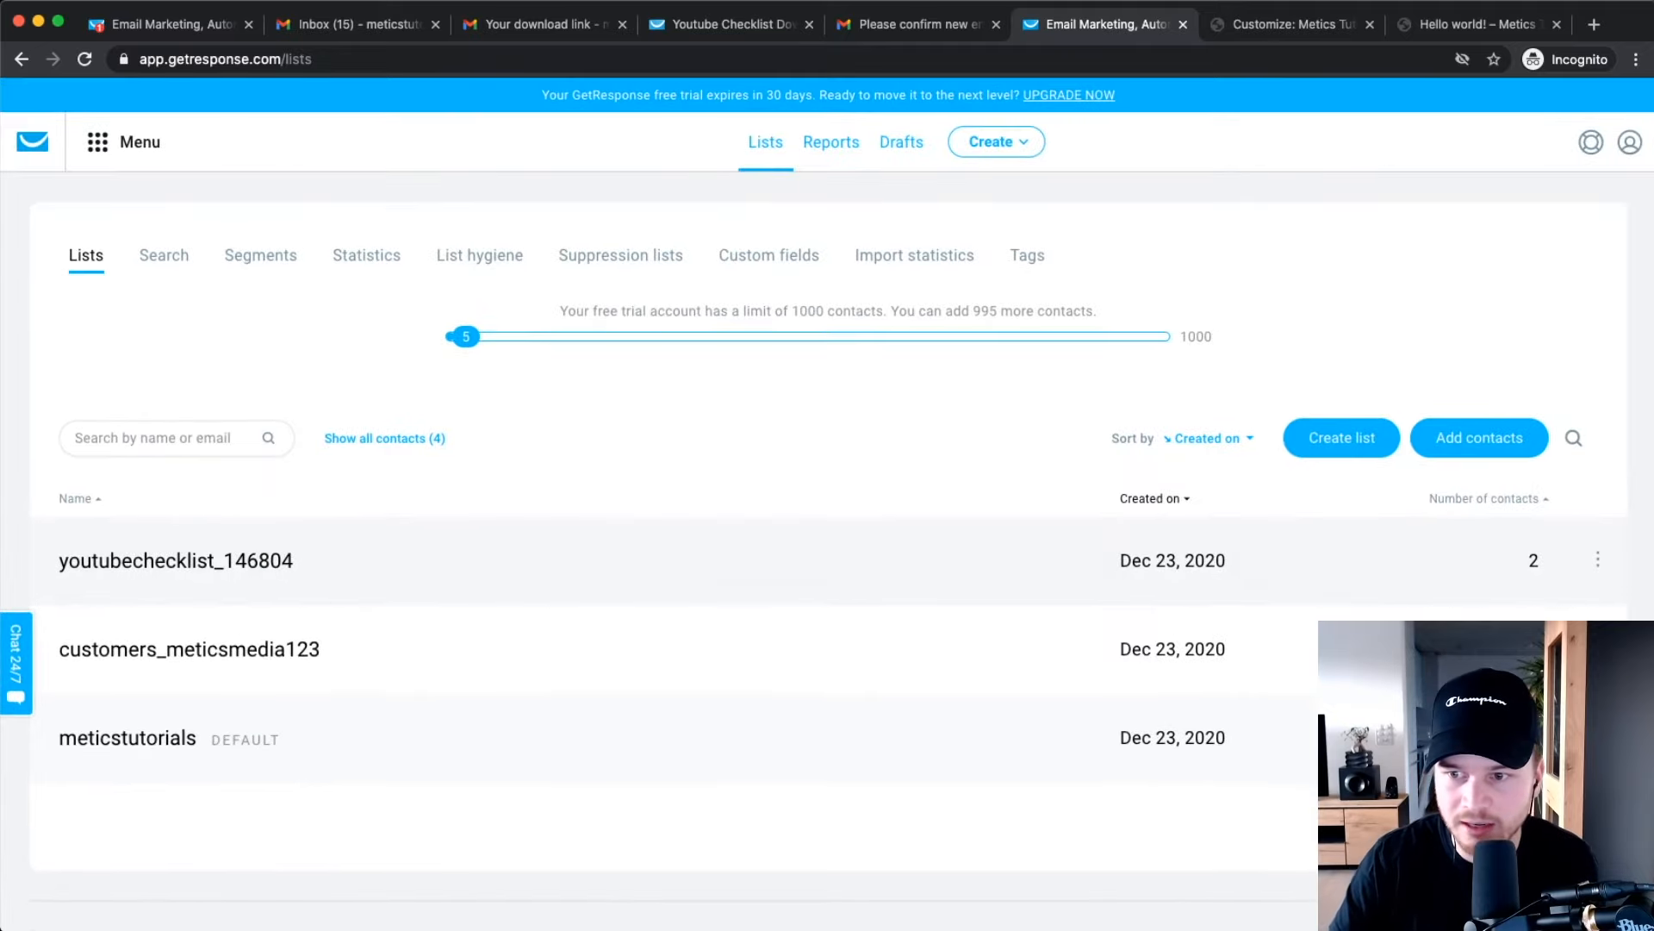
pyautogui.scroll(5, 1594, 564)
pyautogui.click(1598, 560)
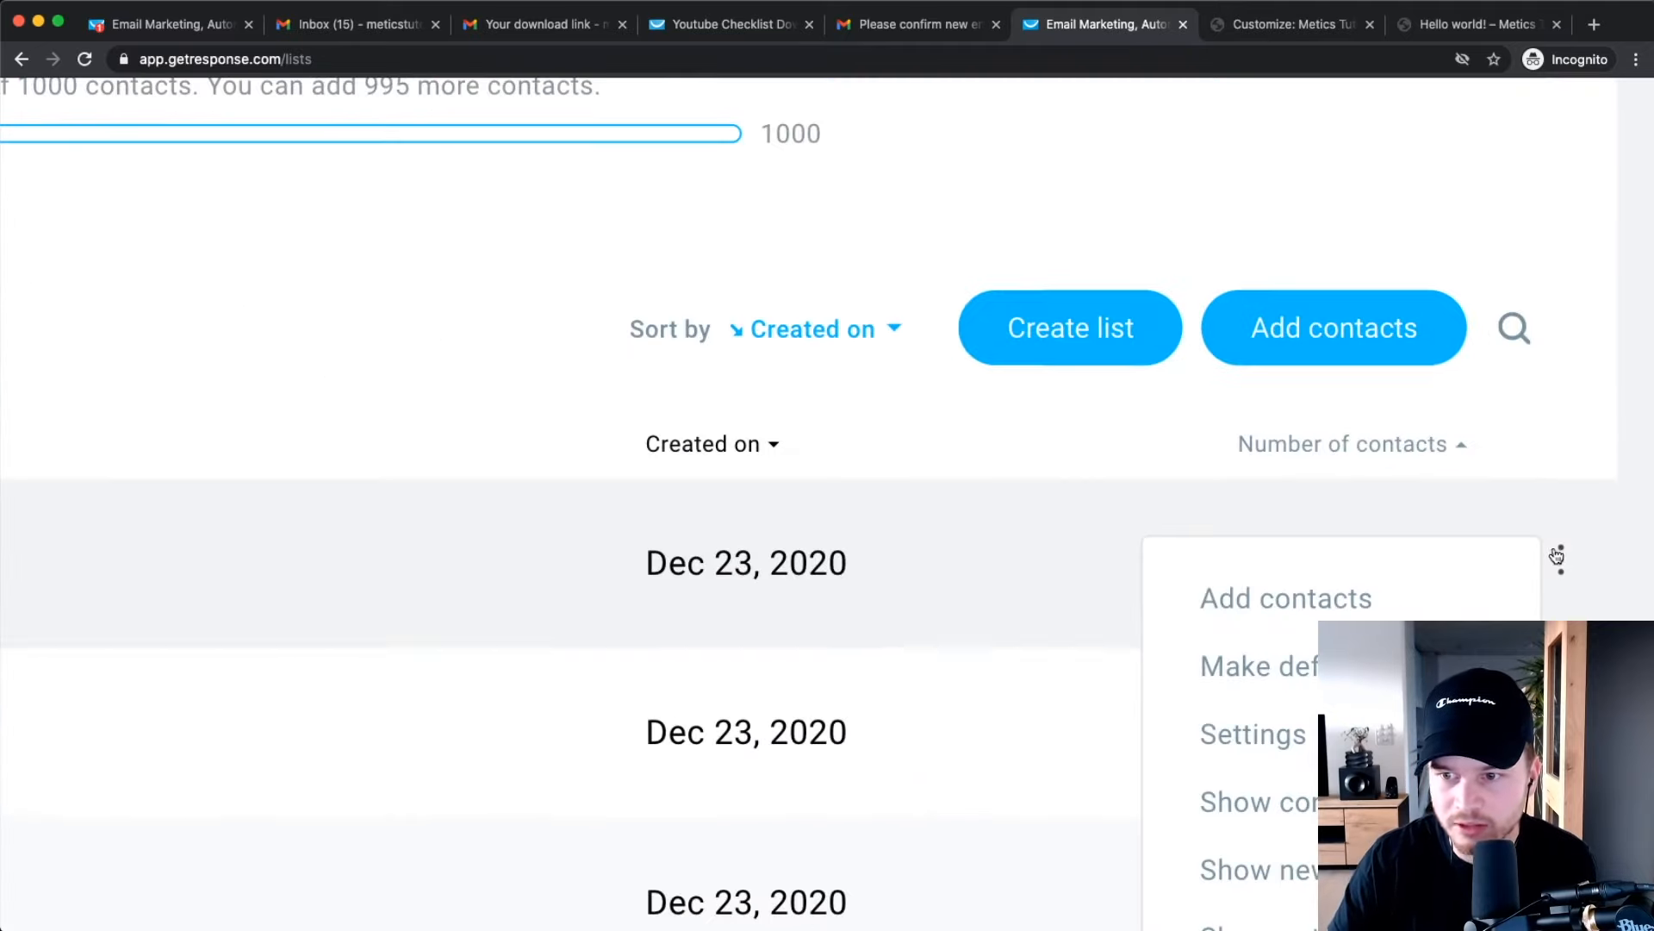
pyautogui.click(1267, 734)
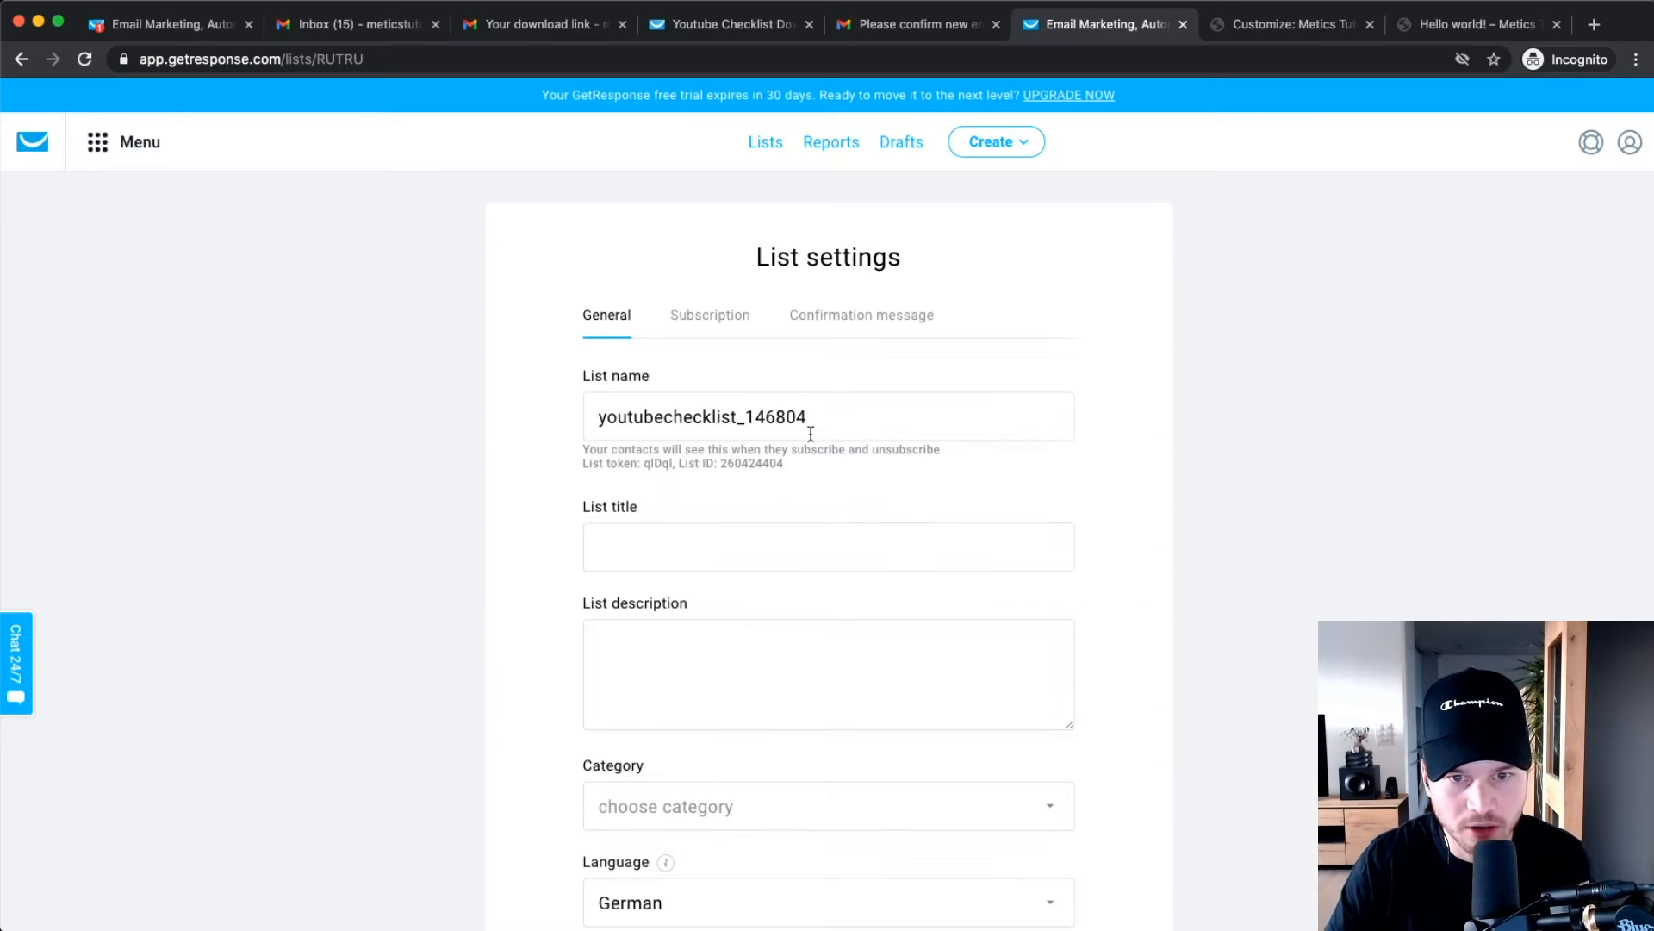
# Rename the list to youtubefunnel1 and save.
pyautogui.moveTo(832, 419); pyautogui.dragTo(553, 415)
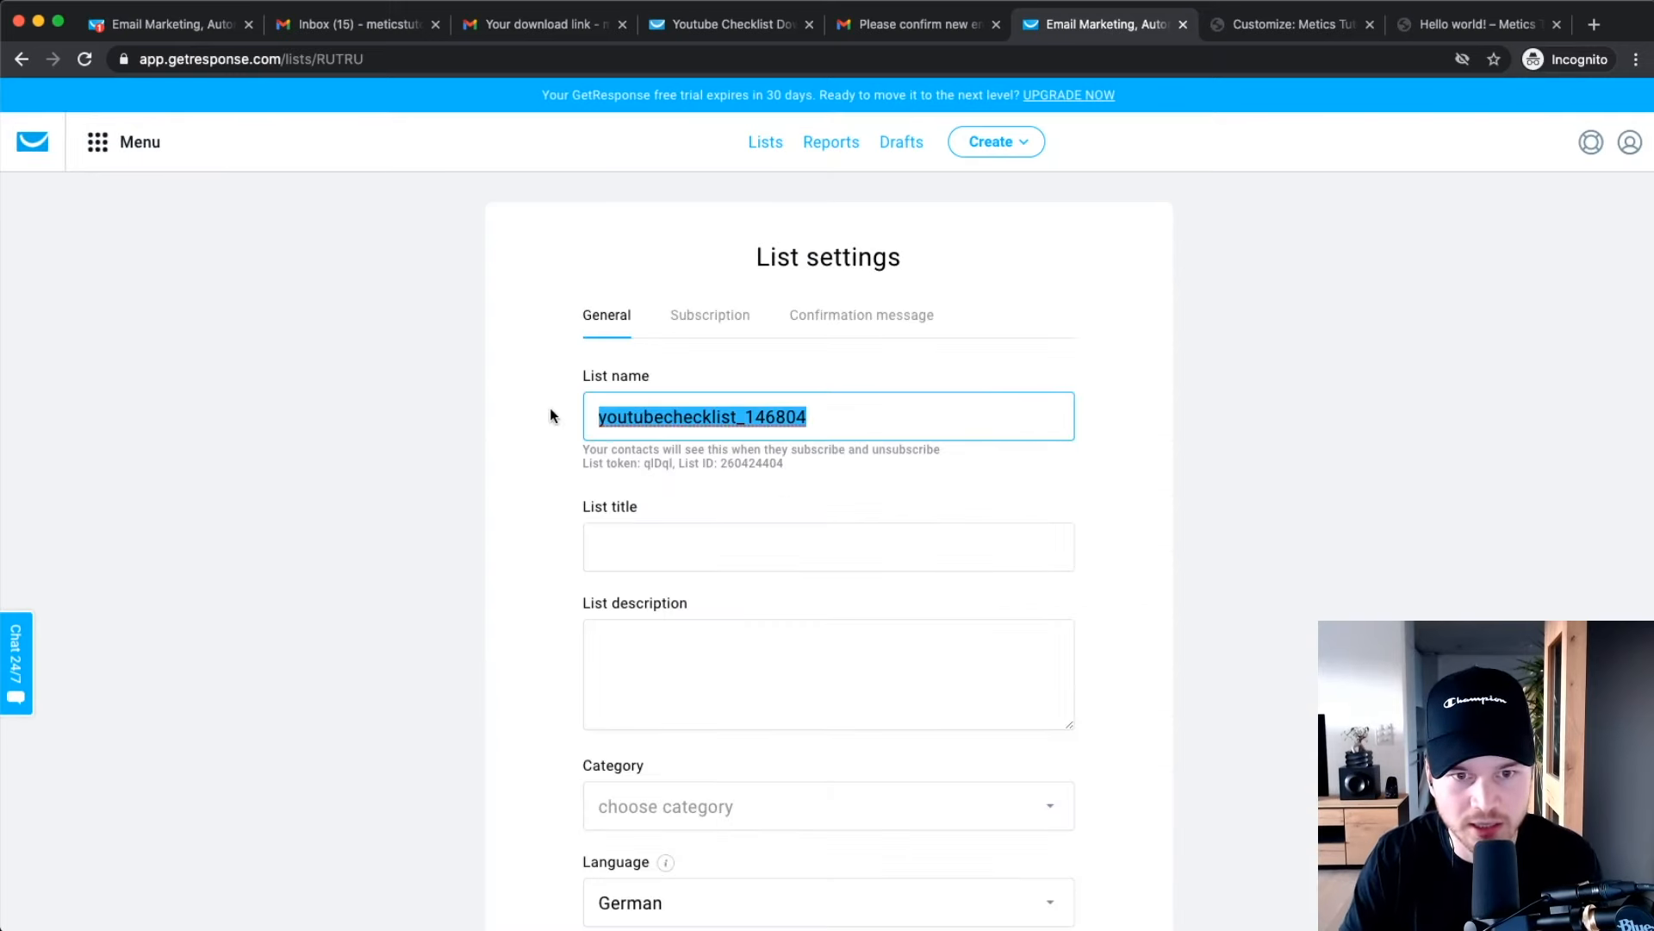
pyautogui.write('Youtube F')
pyautogui.press('BackSpace')
pyautogui.press('BackSpace')
pyautogui.press('BackSpace')
pyautogui.press('BackSpace')
pyautogui.press('BackSpace')
pyautogui.press('BackSpace')
pyautogui.press('BackSpace')
pyautogui.press('BackSpace')
pyautogui.press('BackSpace')
pyautogui.write('youtu')
pyautogui.press('BackSpace')
pyautogui.write('tuebbefunnel1')
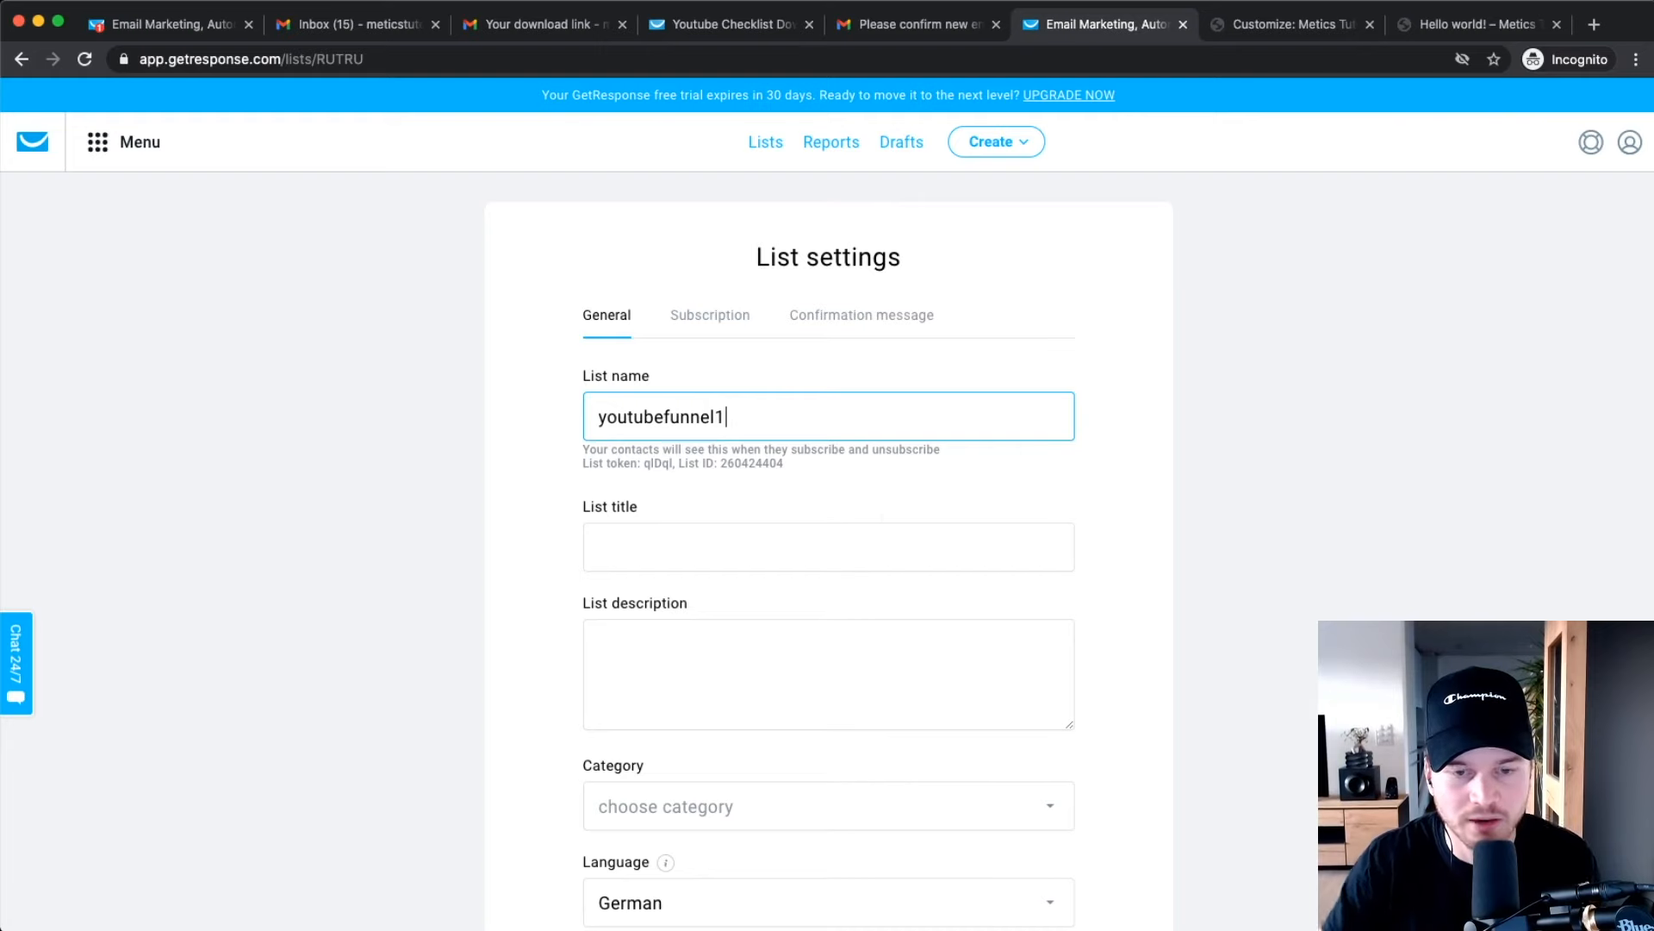
pyautogui.scroll(-4, 922, 621)
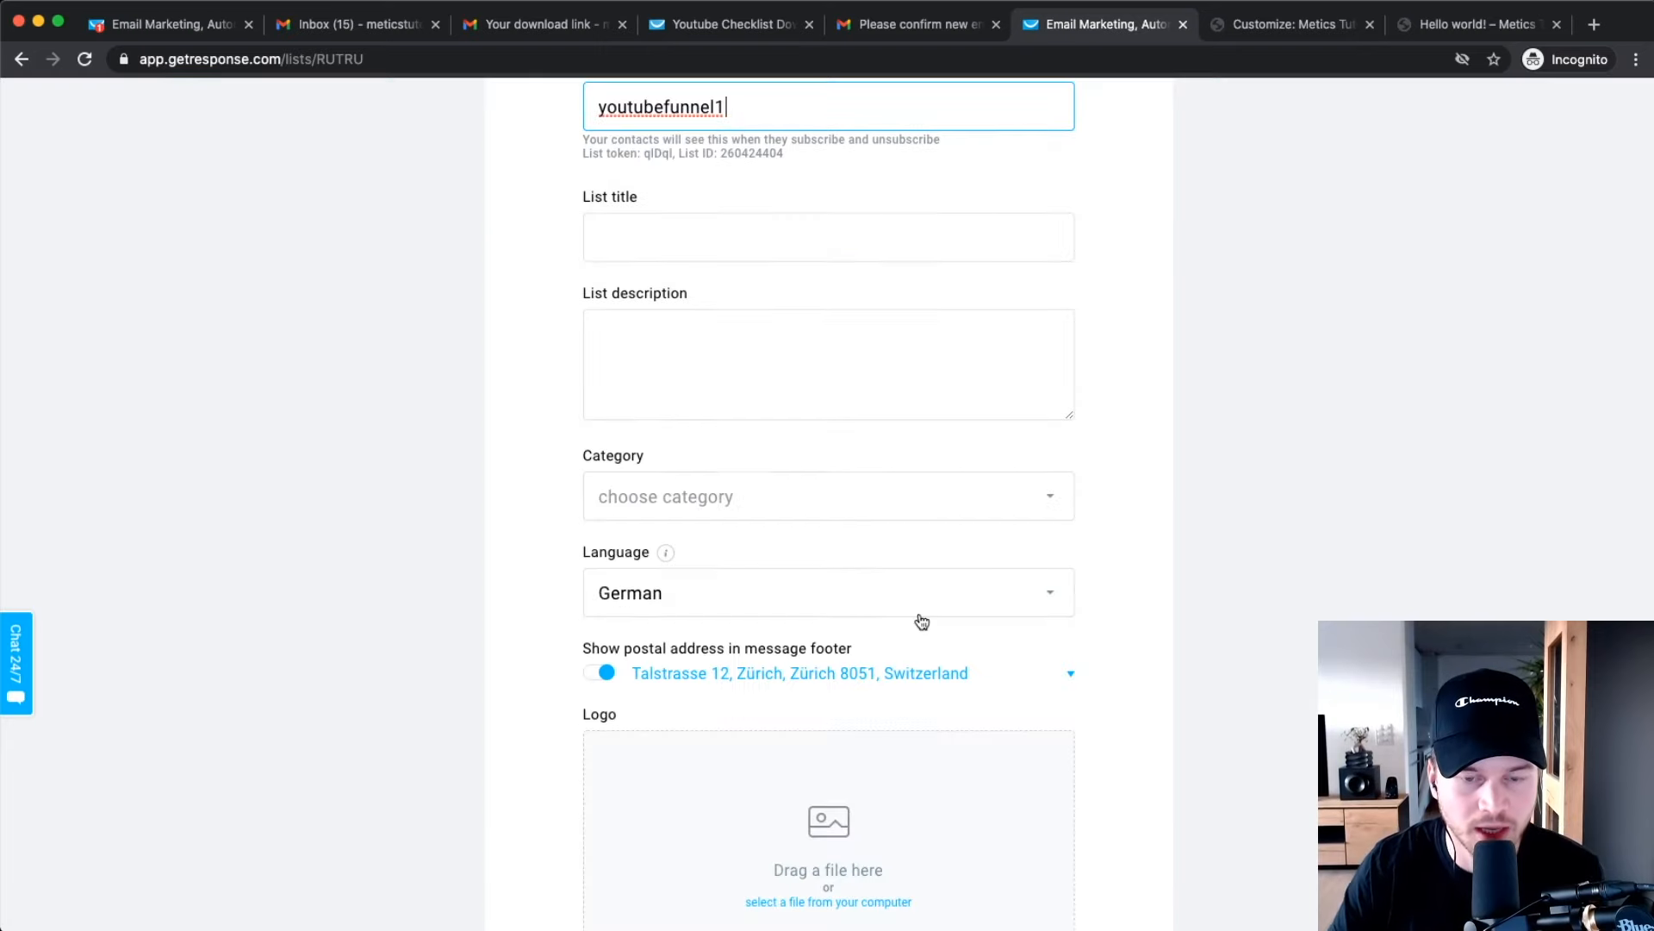
pyautogui.scroll(-3, 771, 608)
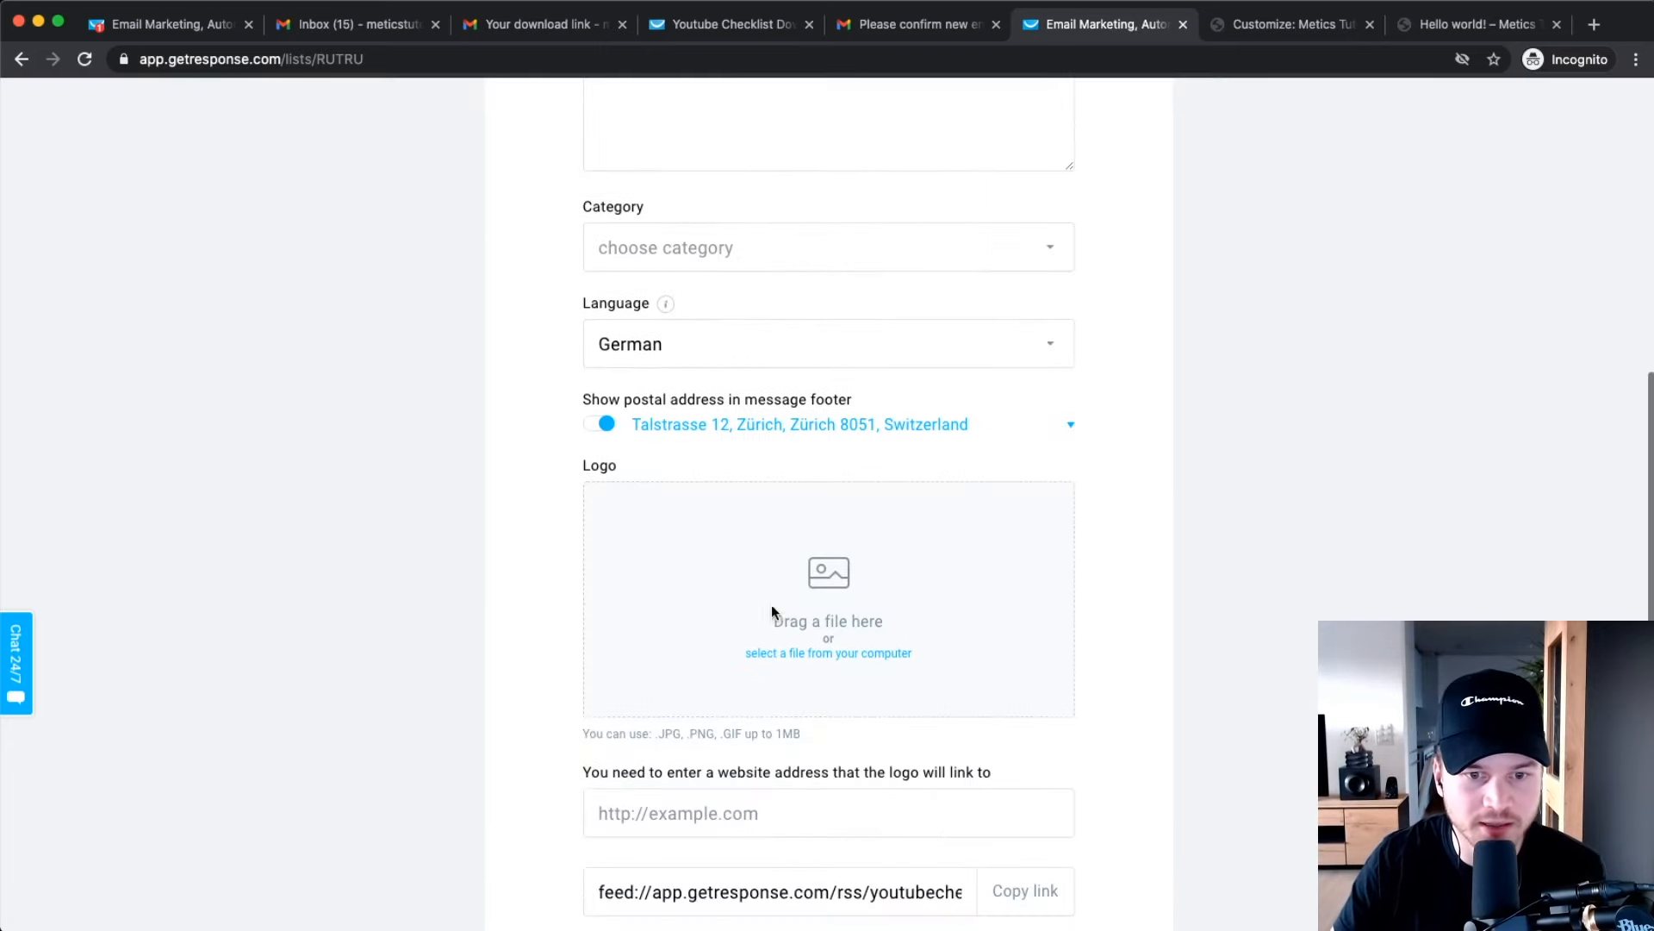
pyautogui.scroll(-3, 759, 429)
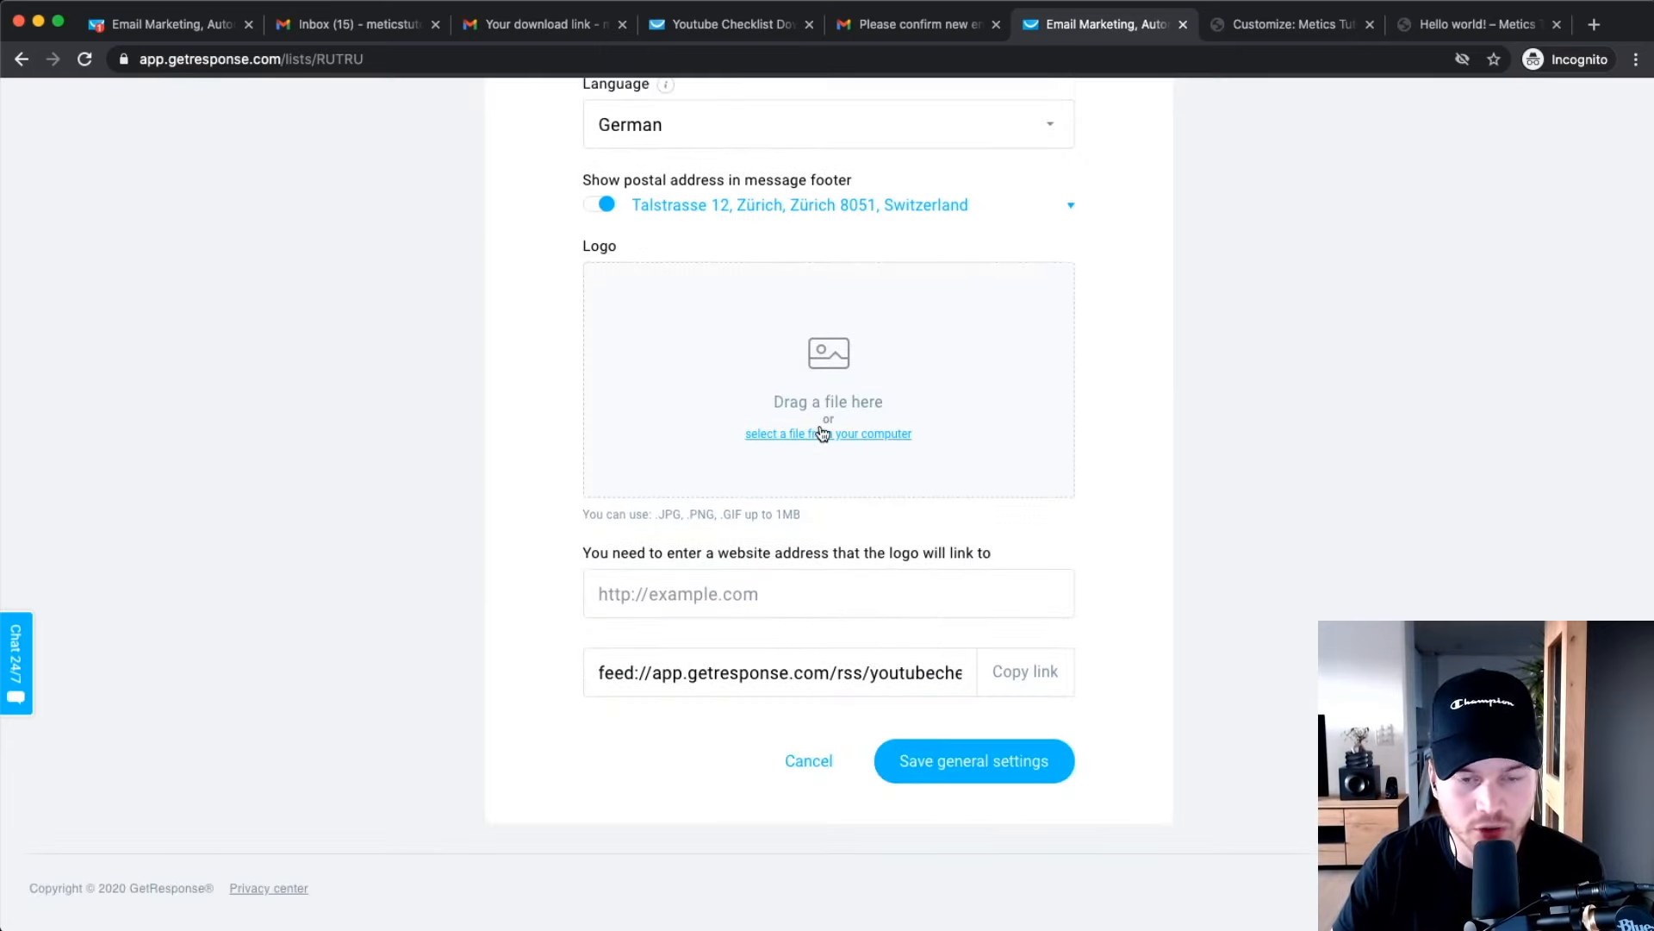
pyautogui.click(896, 755)
# In subscription settings, turn off notification emails and leave double opt-in off.
pyautogui.click(710, 197)
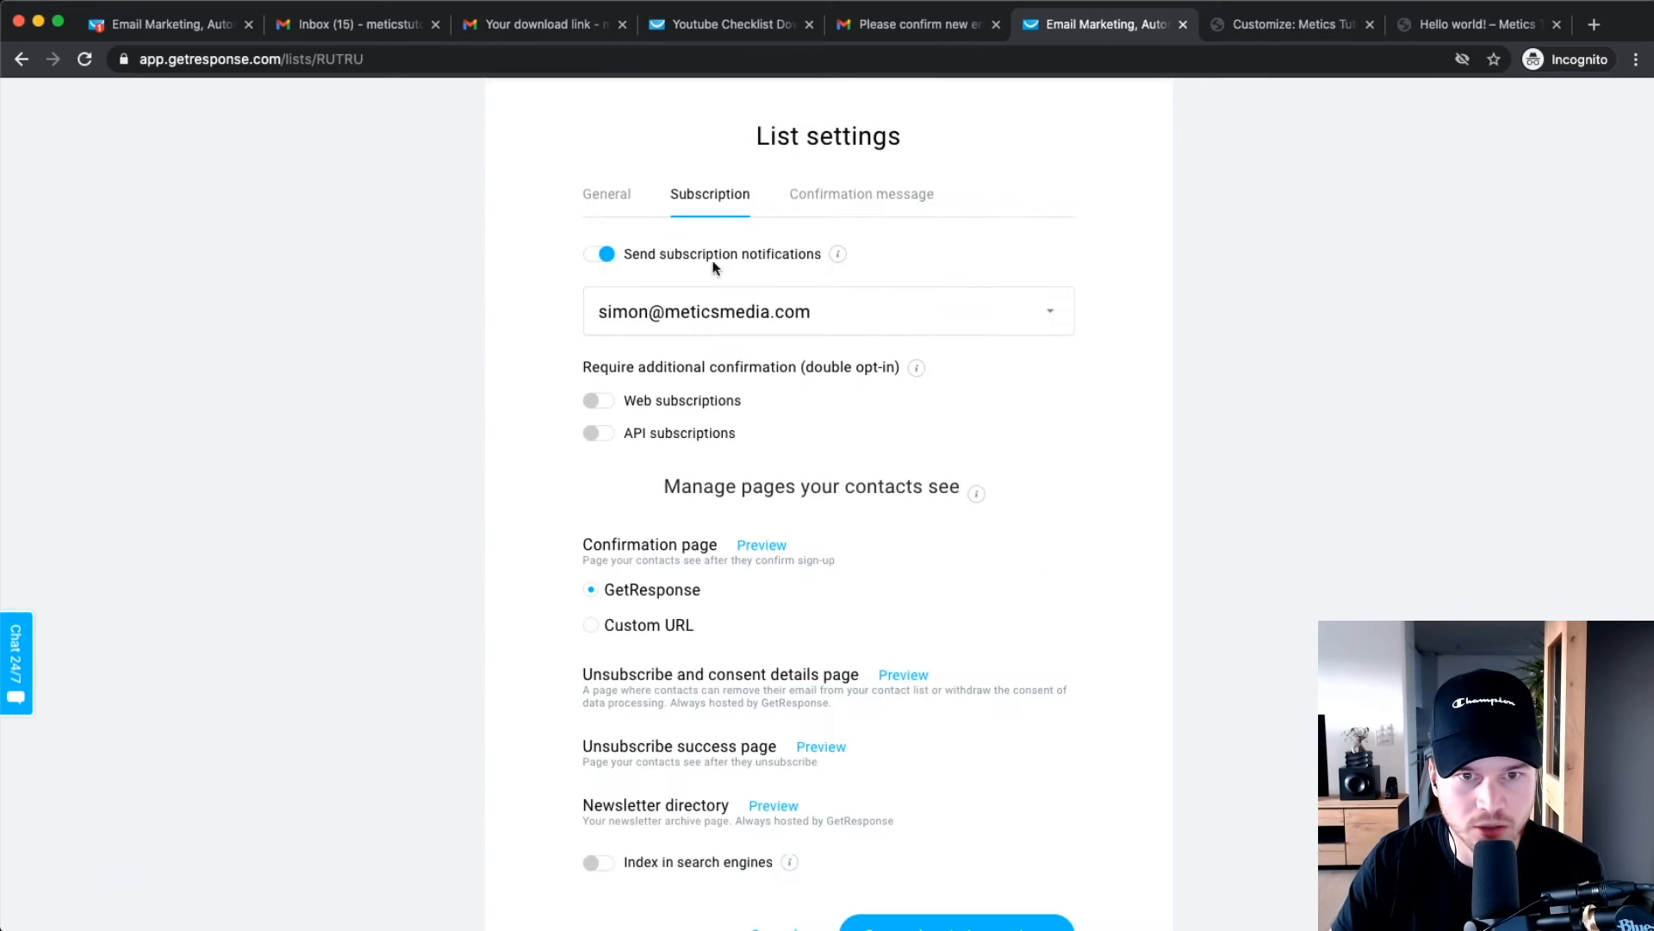
pyautogui.click(605, 255)
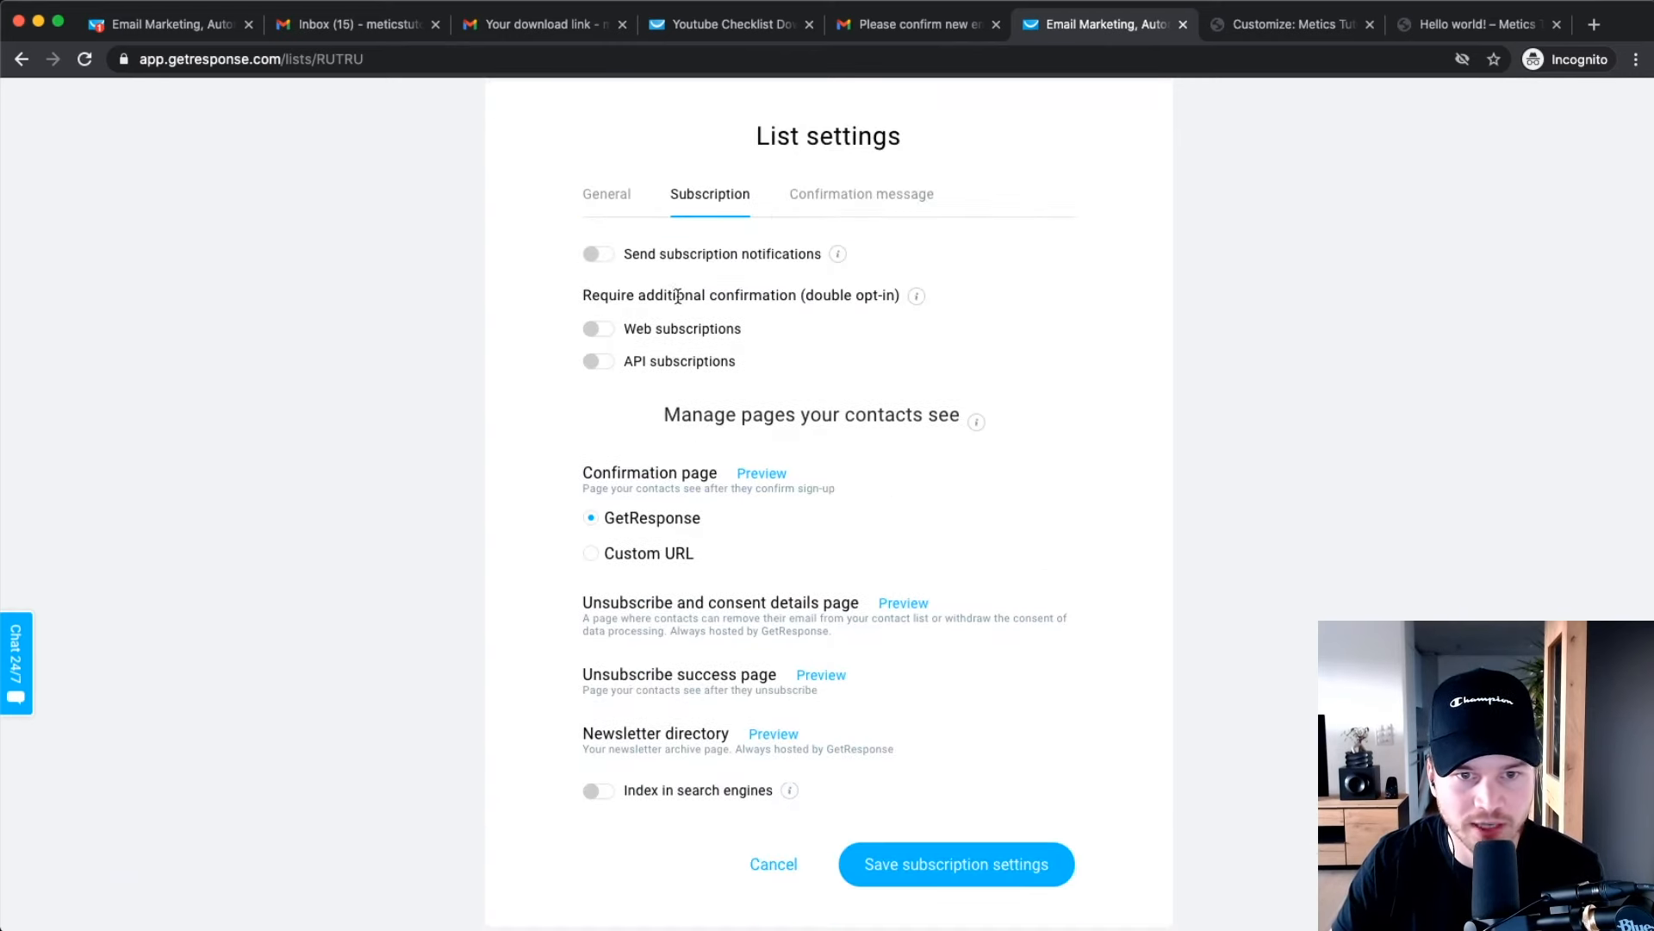
pyautogui.click(596, 328)
pyautogui.click(600, 362)
pyautogui.click(596, 365)
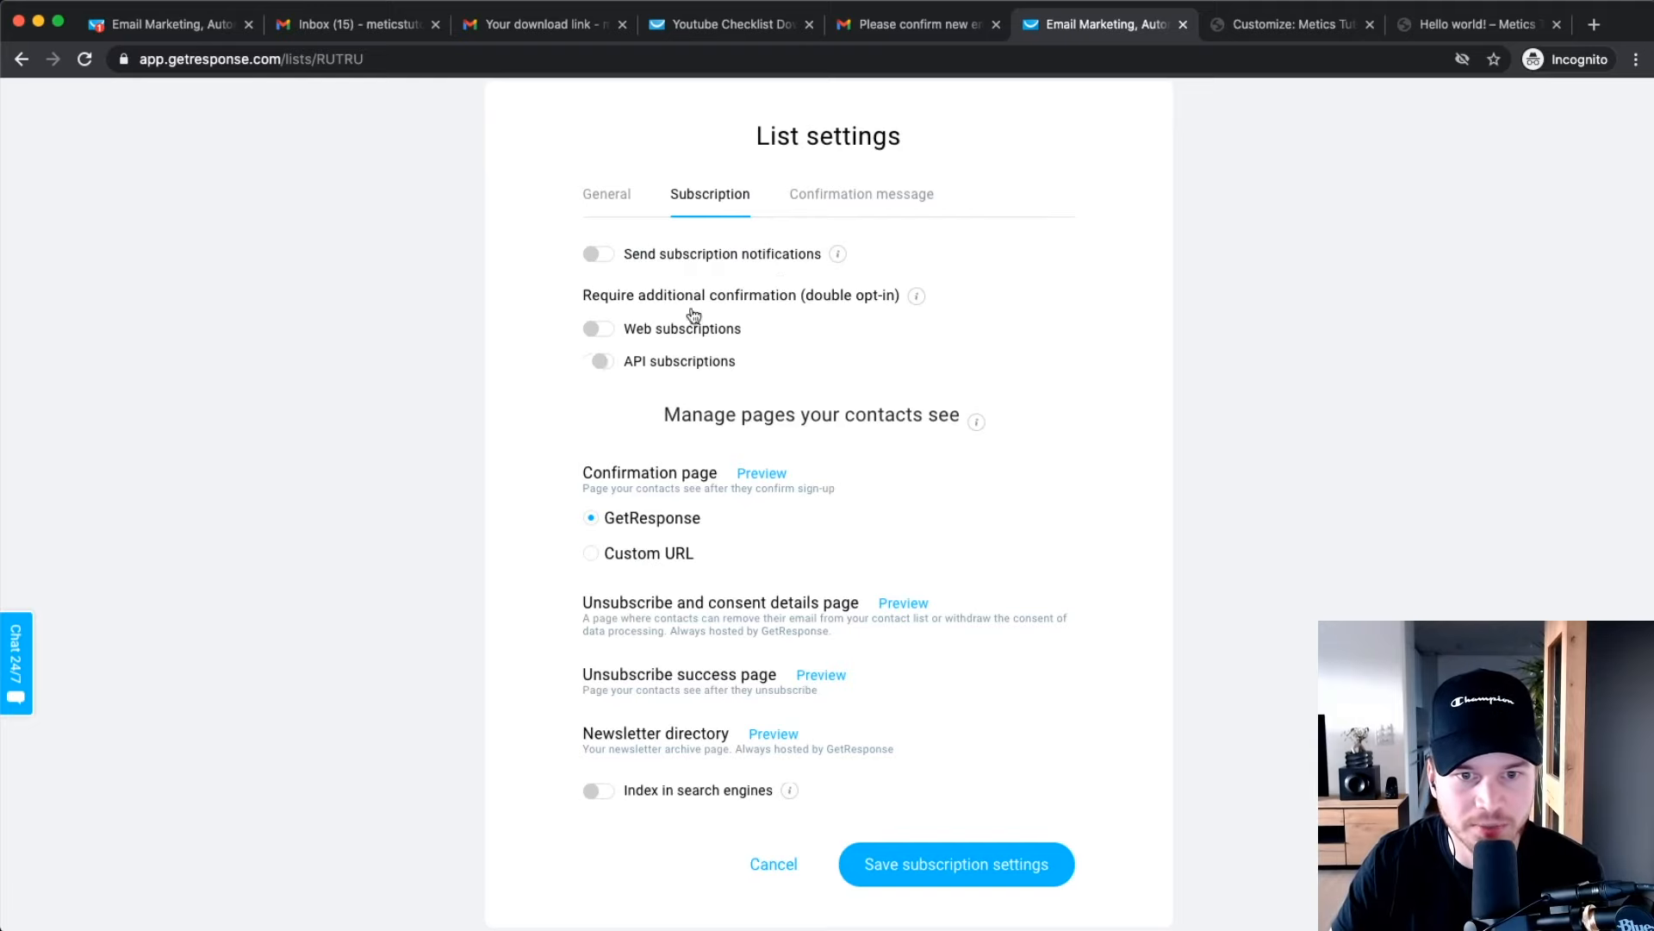
# Save the general list settings and return to the Lists overview.
pyautogui.click(637, 198)
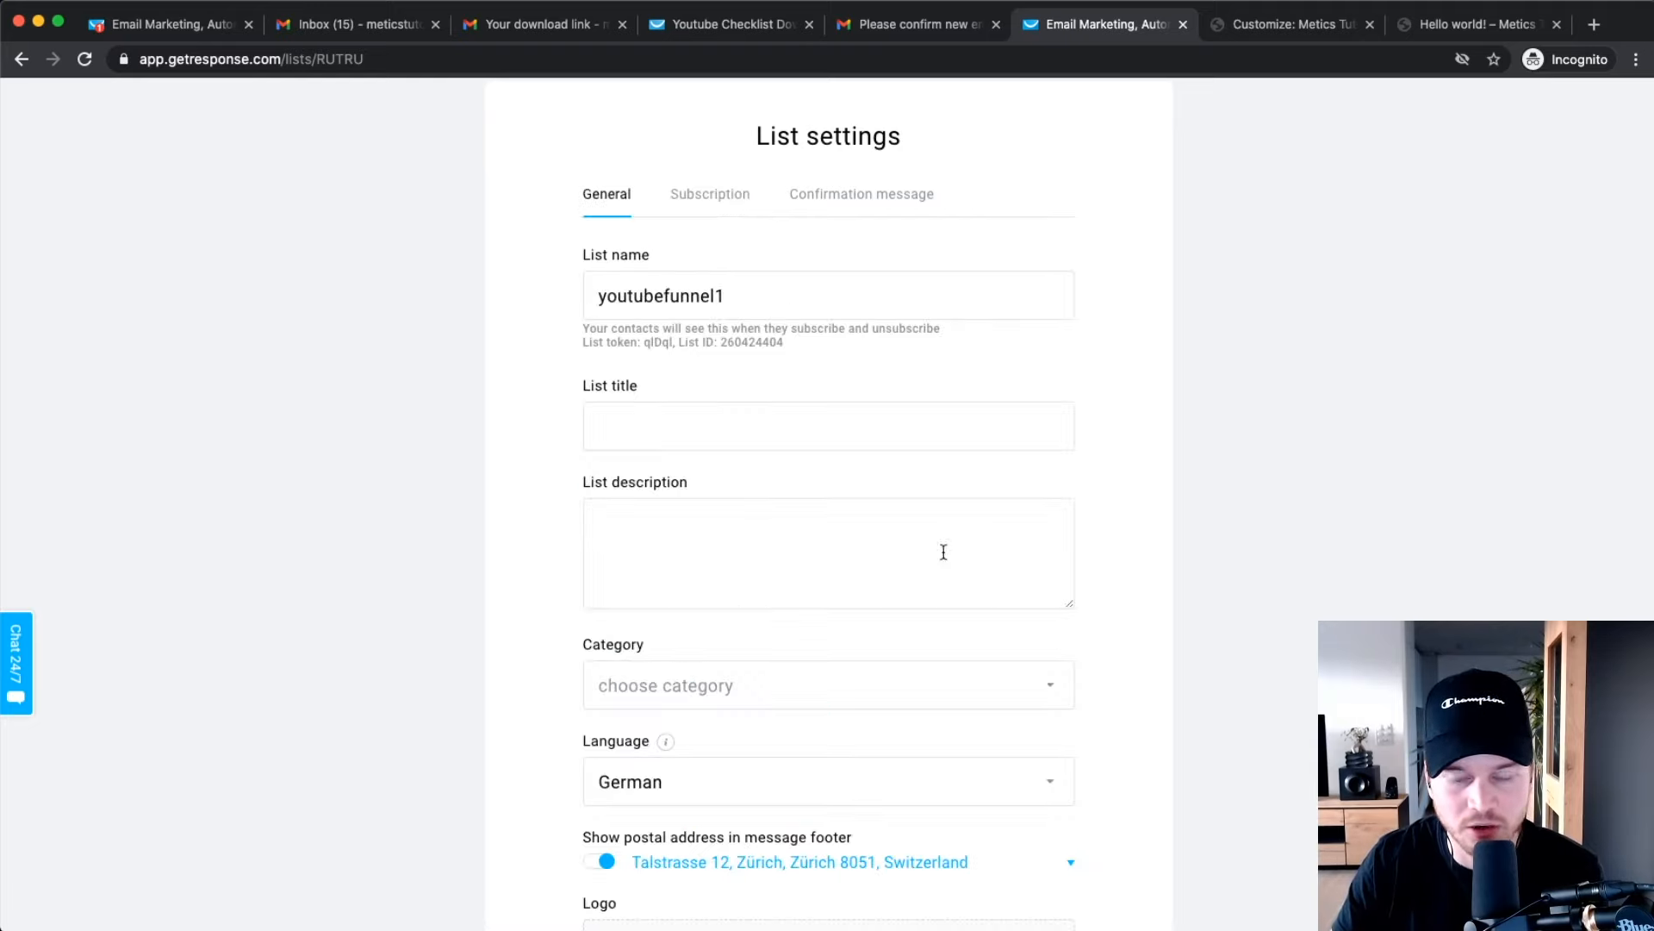
pyautogui.scroll(-4, 942, 550)
pyautogui.scroll(-4, 1303, 729)
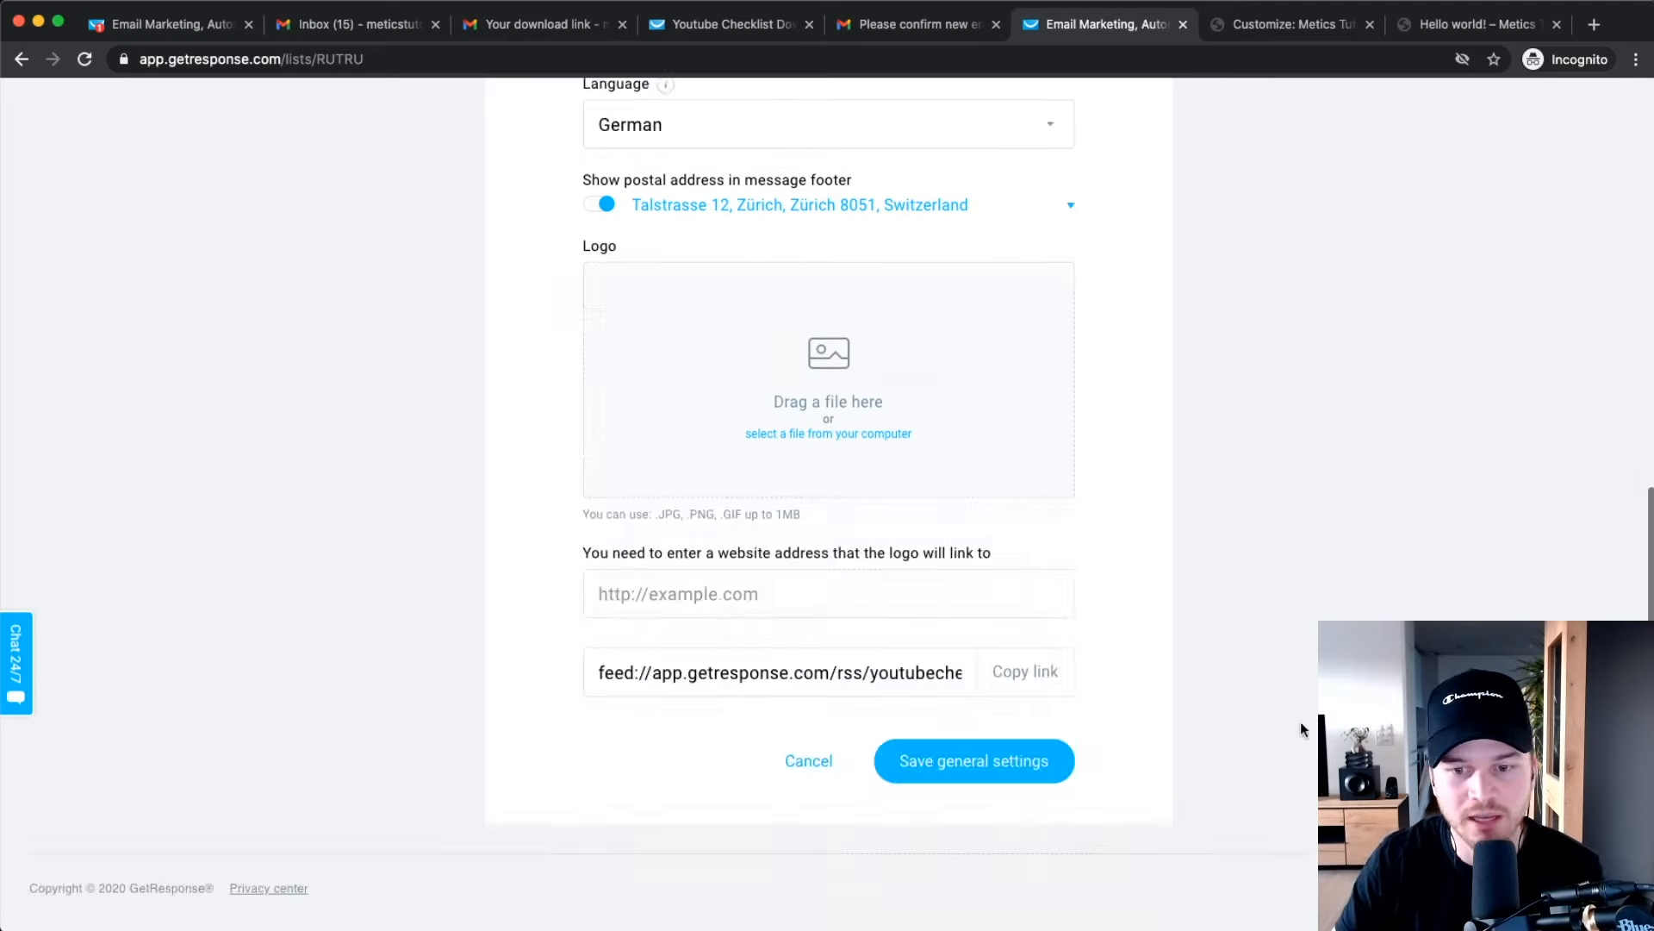
pyautogui.click(1022, 761)
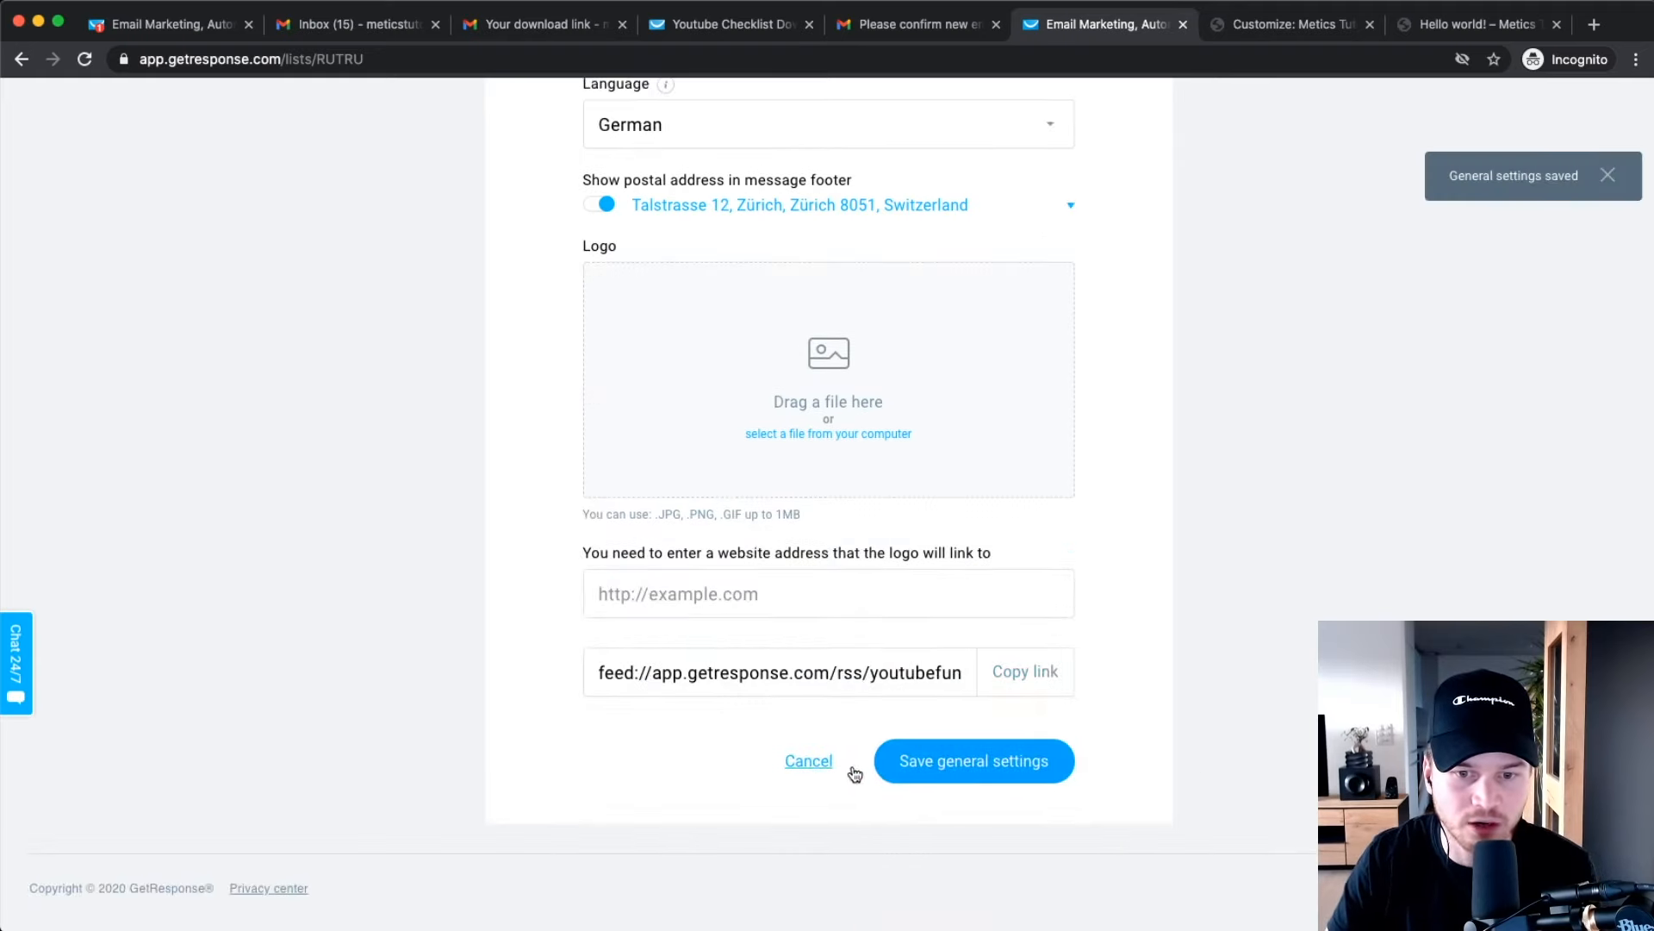
pyautogui.scroll(10, 855, 773)
pyautogui.click(764, 141)
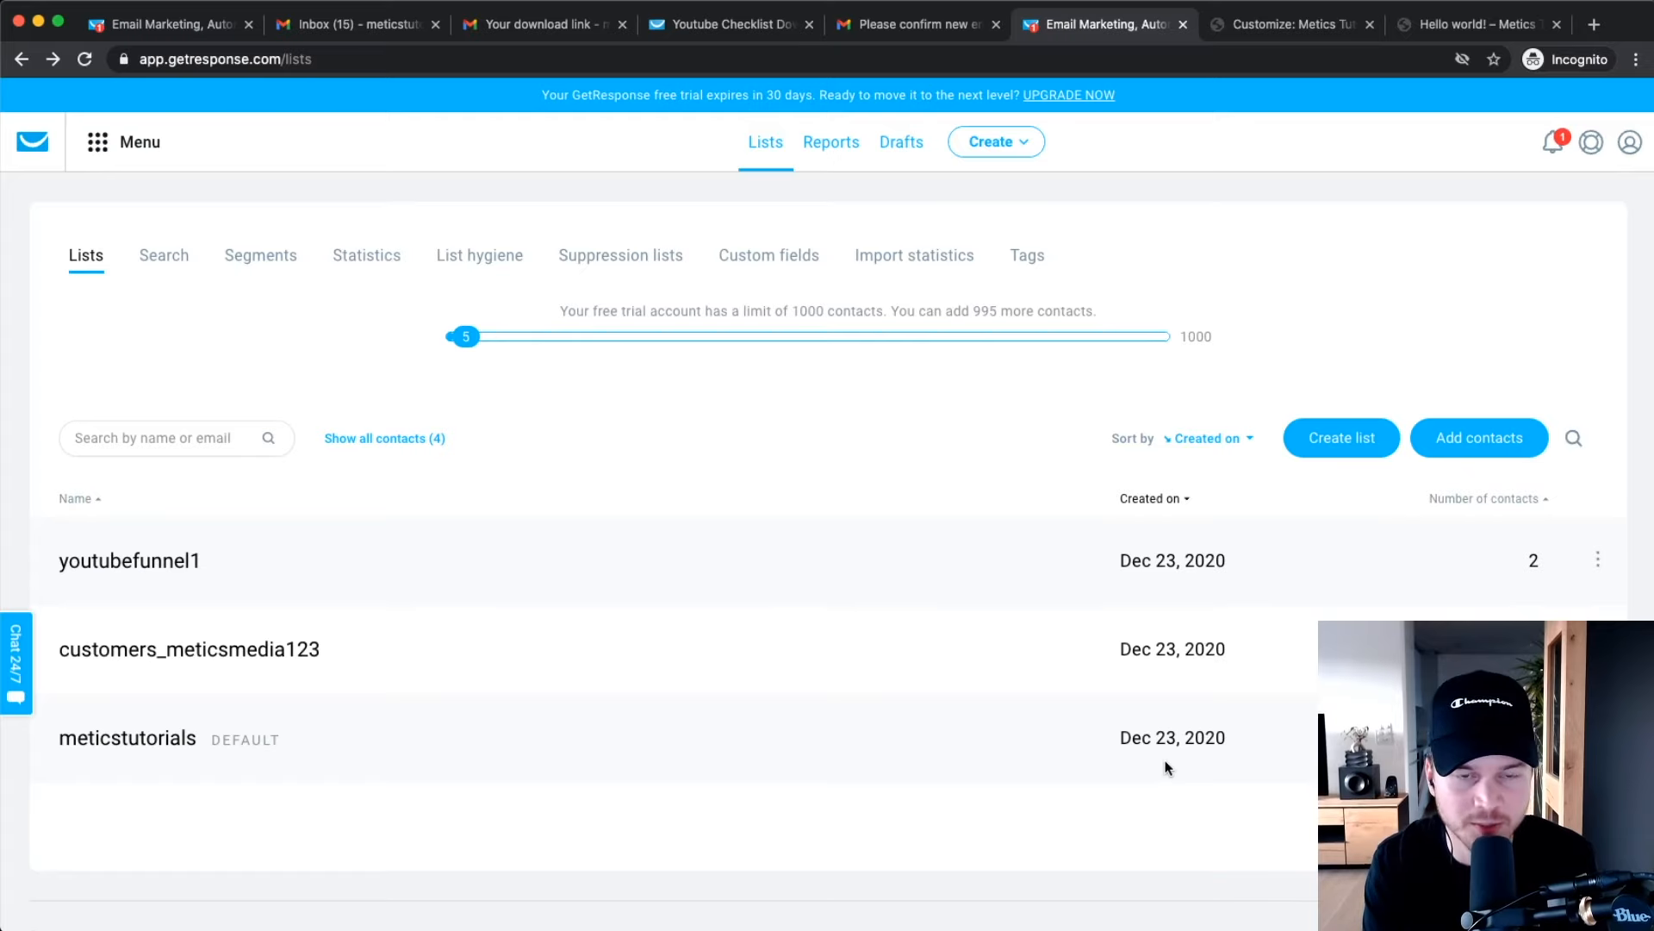
# Open the Youtube Checklist Landing Page settings from the landing pages manager.
pyautogui.click(115, 155)
pyautogui.click(386, 275)
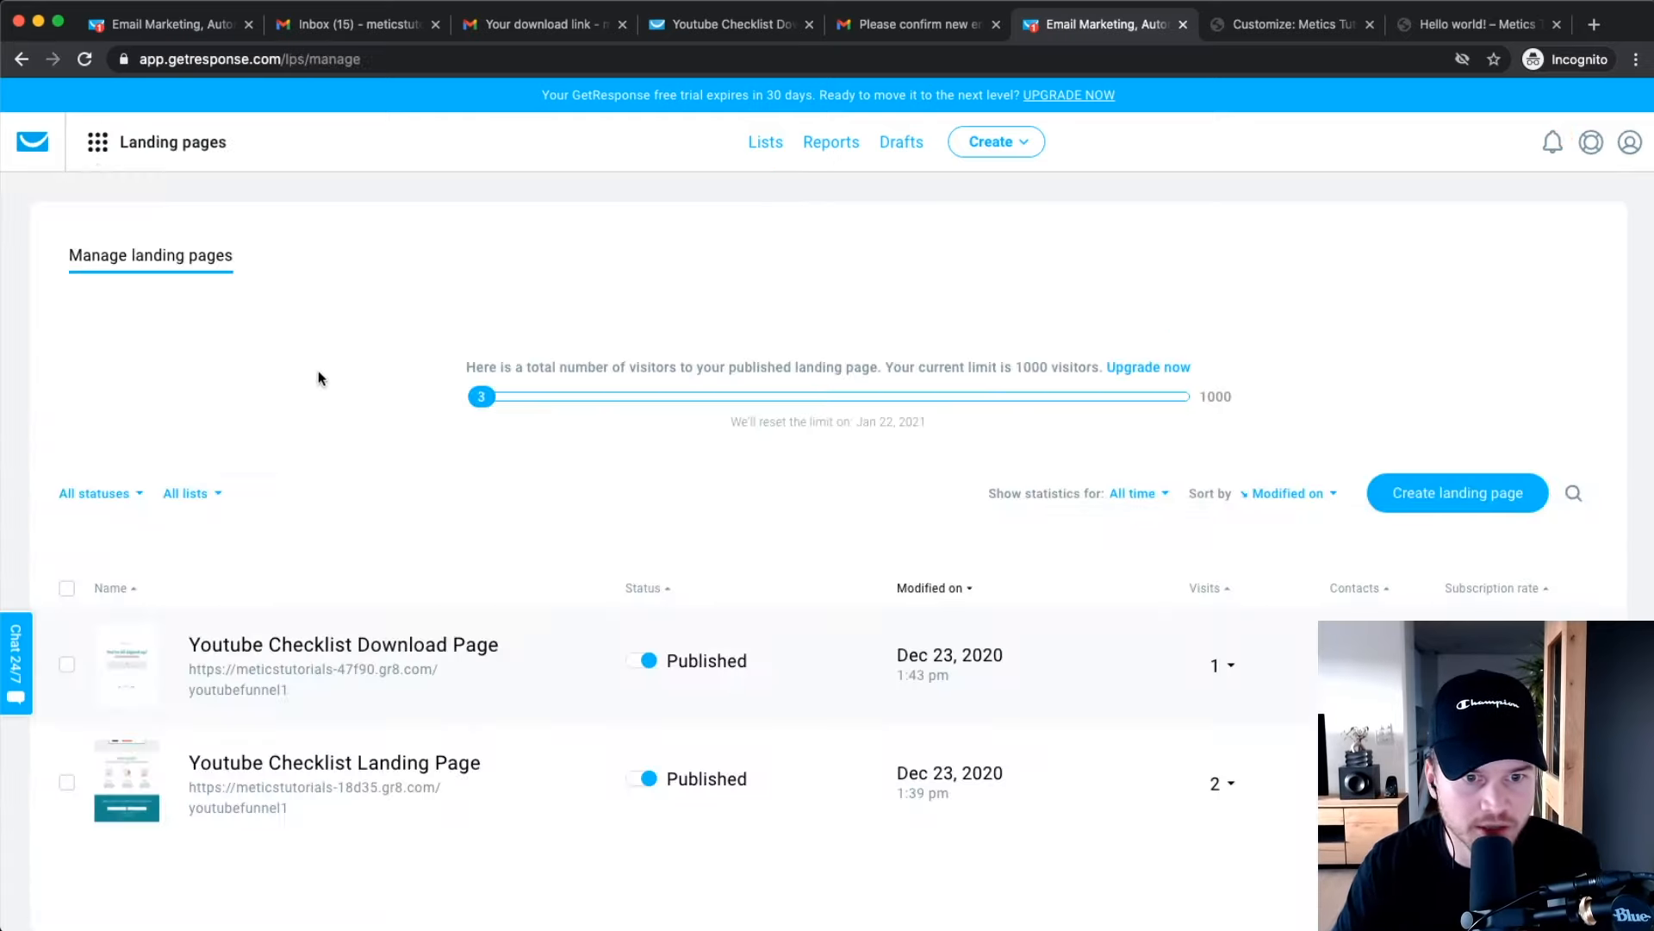
pyautogui.scroll(-2, 410, 710)
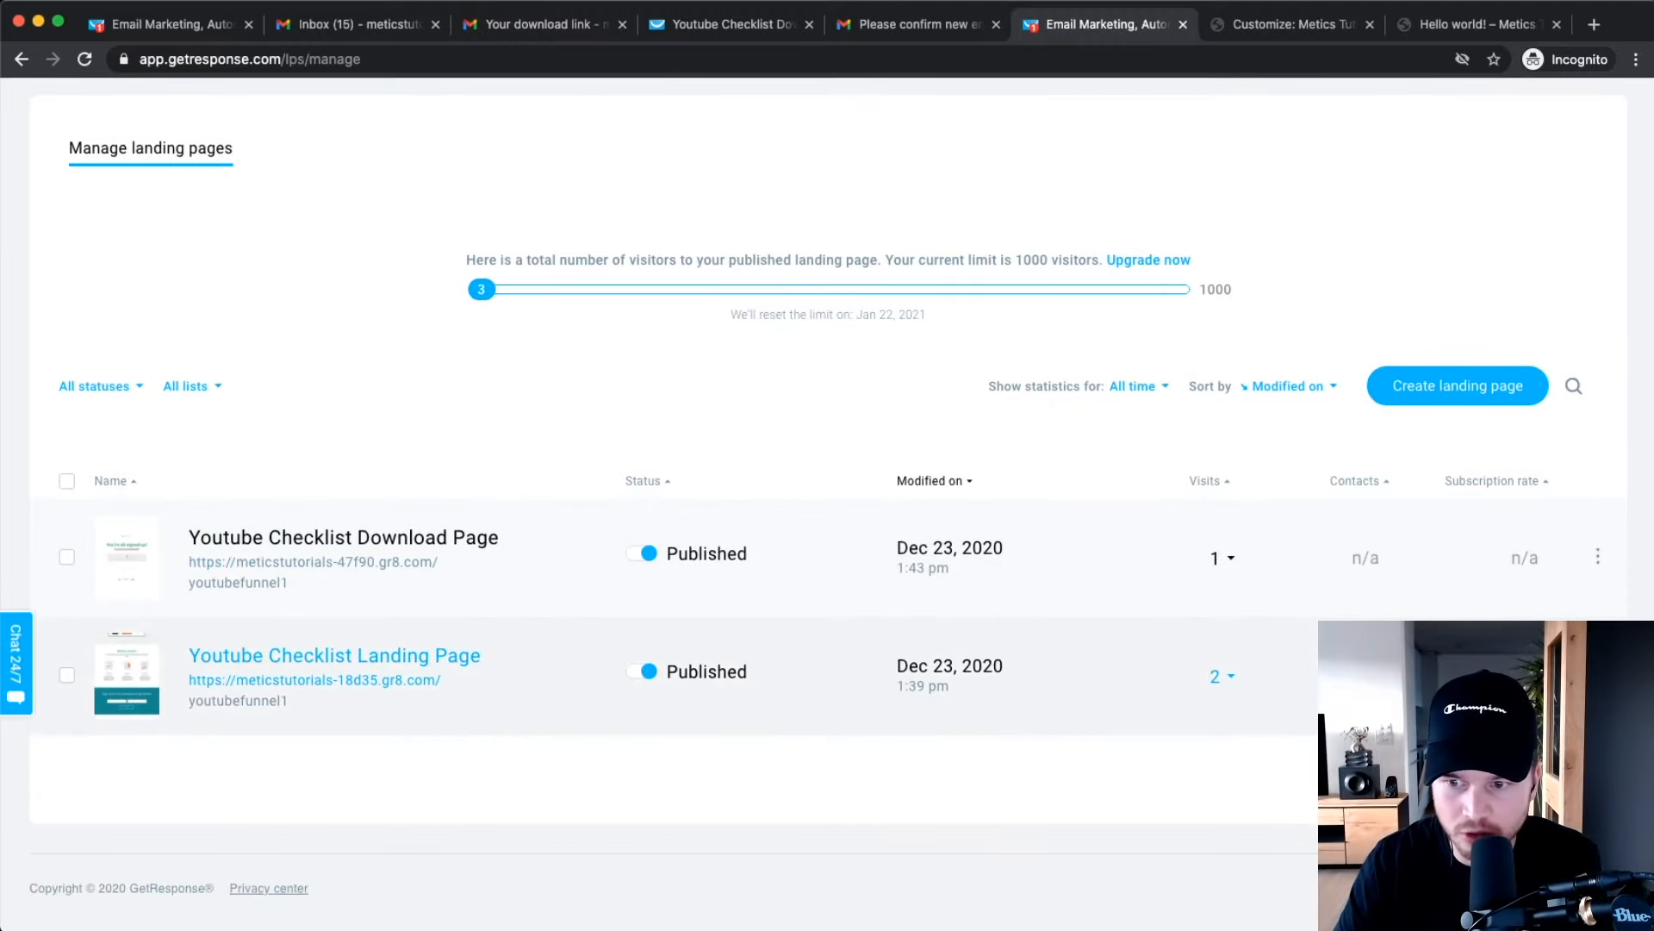
pyautogui.click(1543, 724)
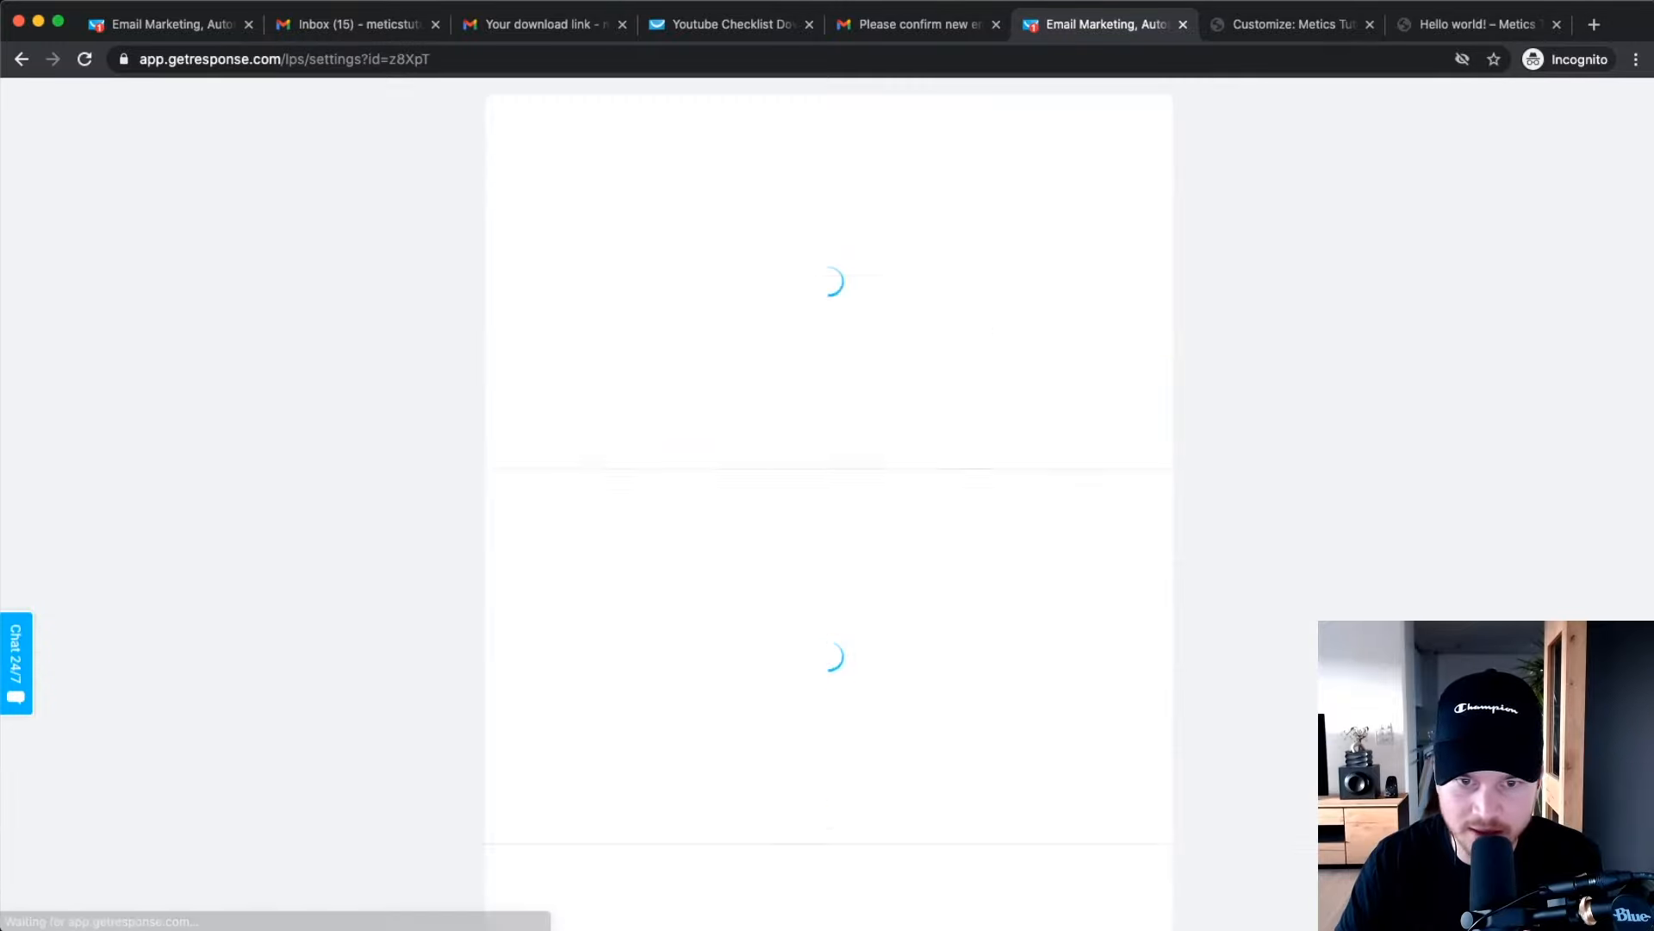
# Keep gr8.com as the subdomain and bring up the Add new domain dialog.
pyautogui.scroll(-4, 1099, 479)
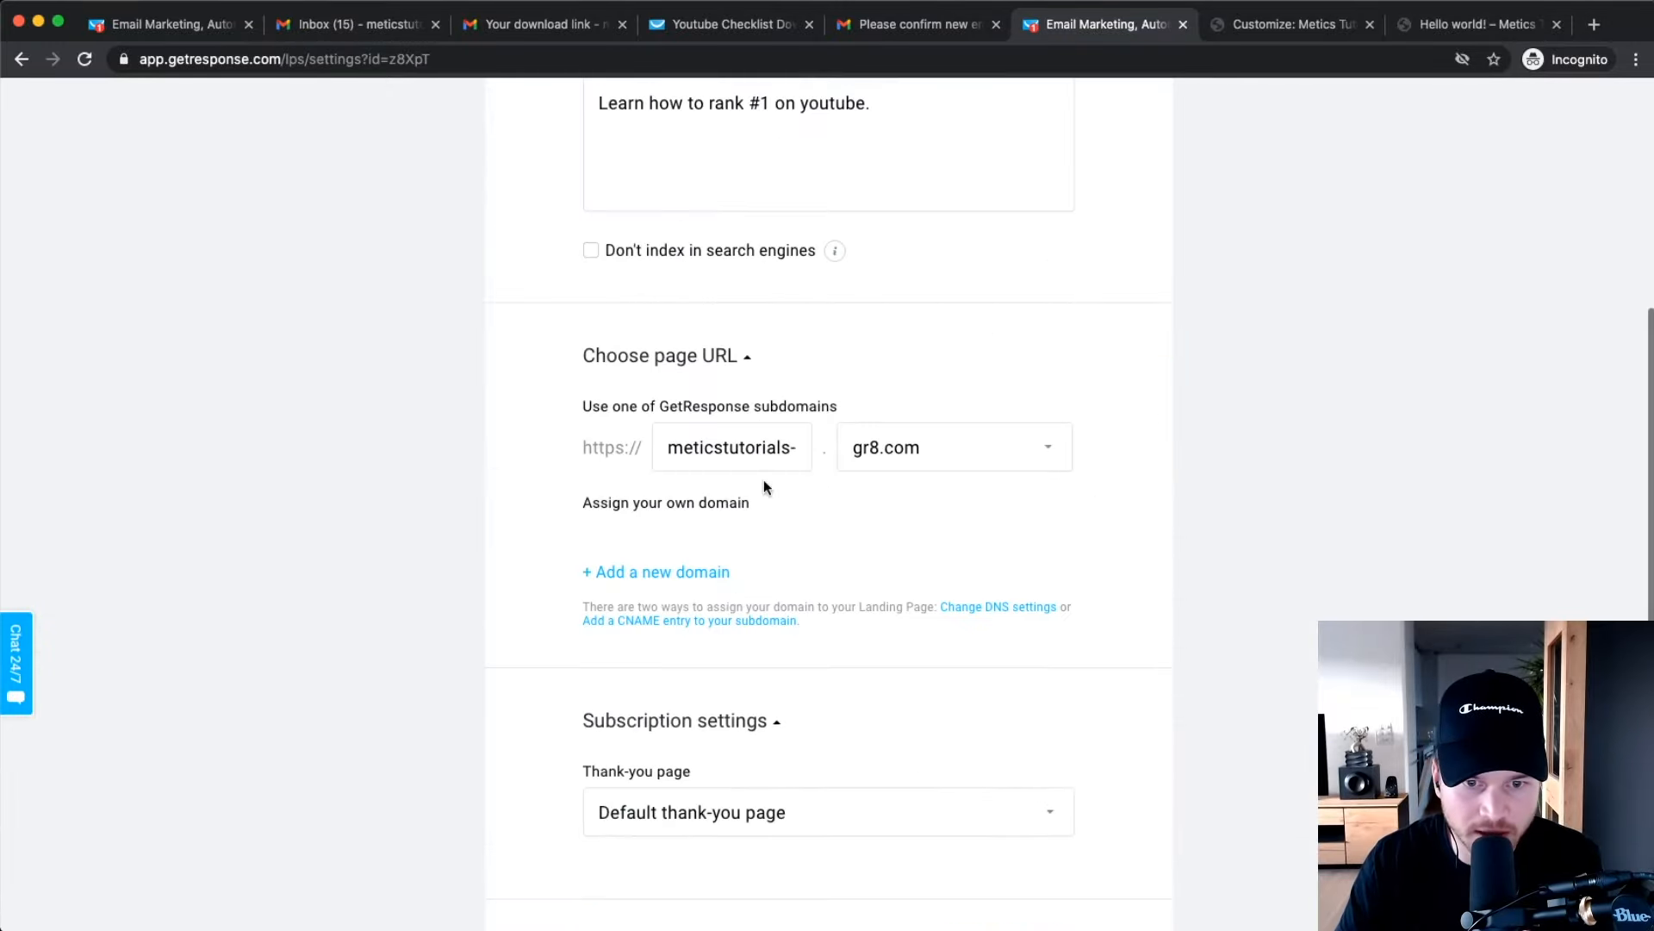
pyautogui.scroll(5, 705, 425)
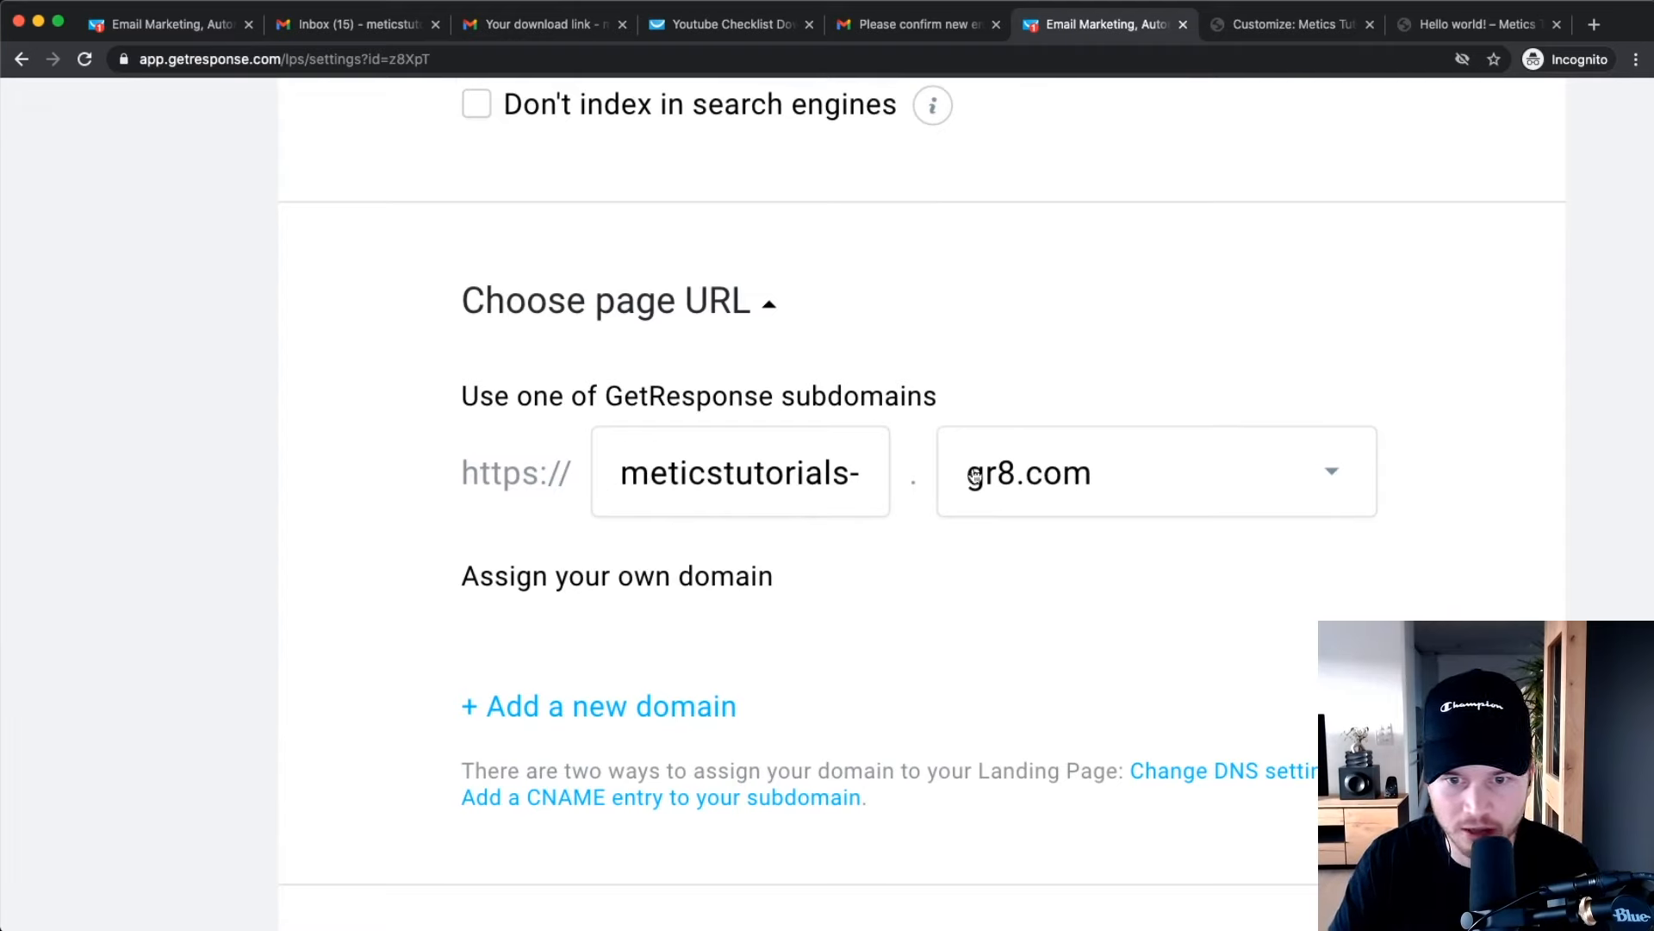
pyautogui.click(1068, 481)
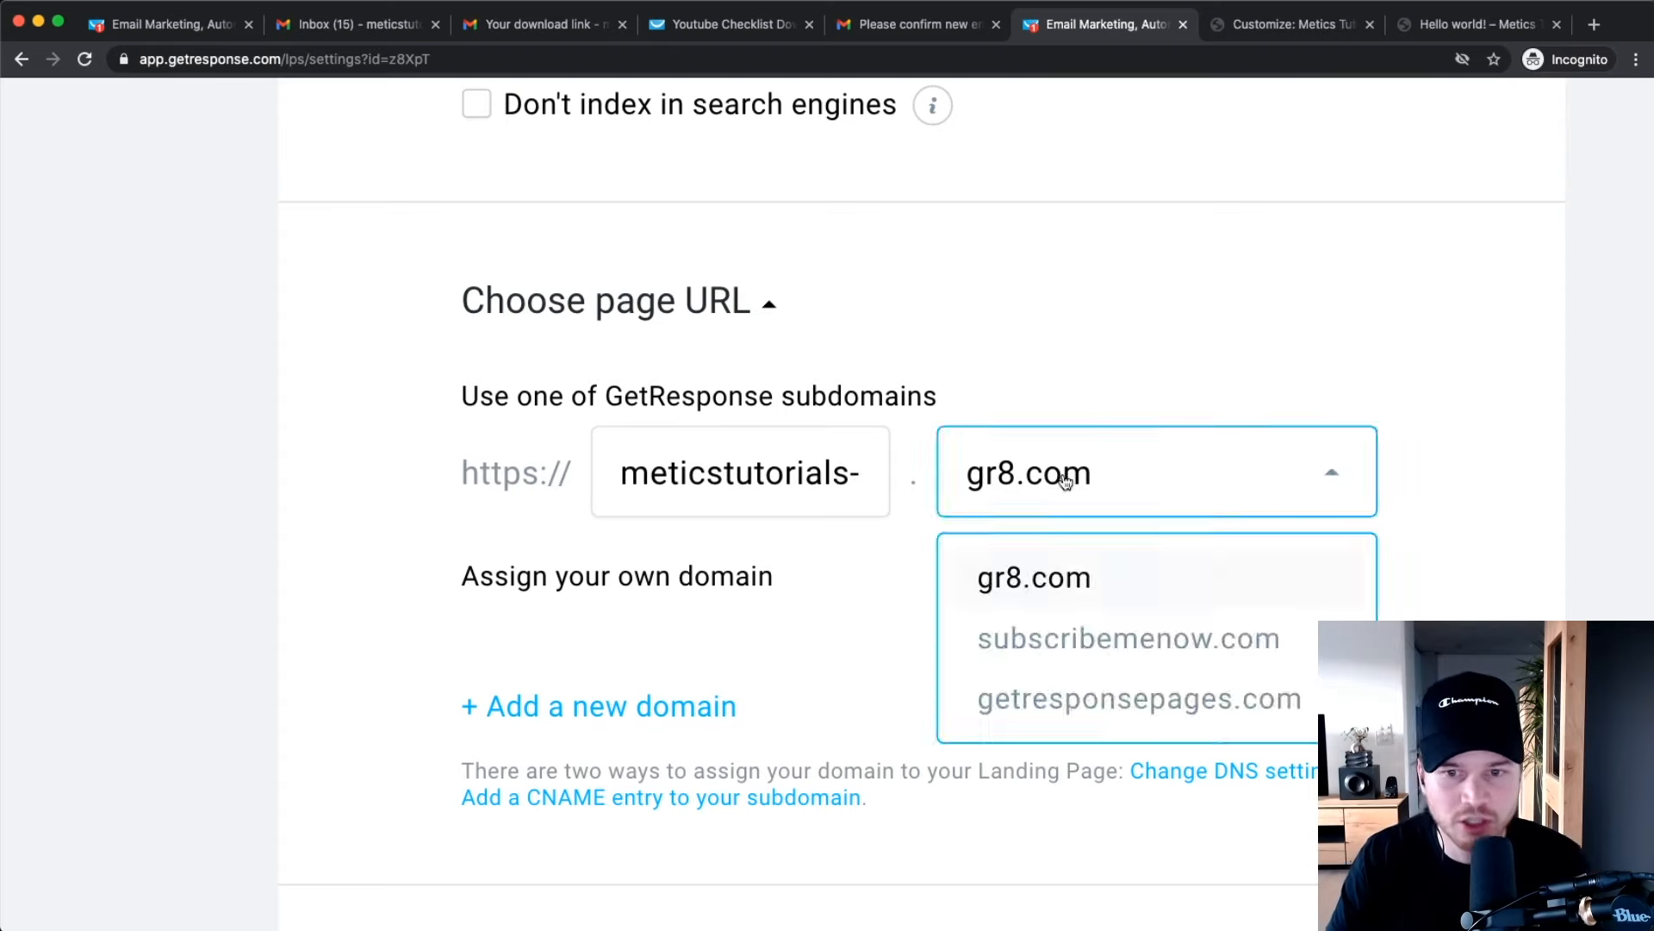
pyautogui.click(1114, 326)
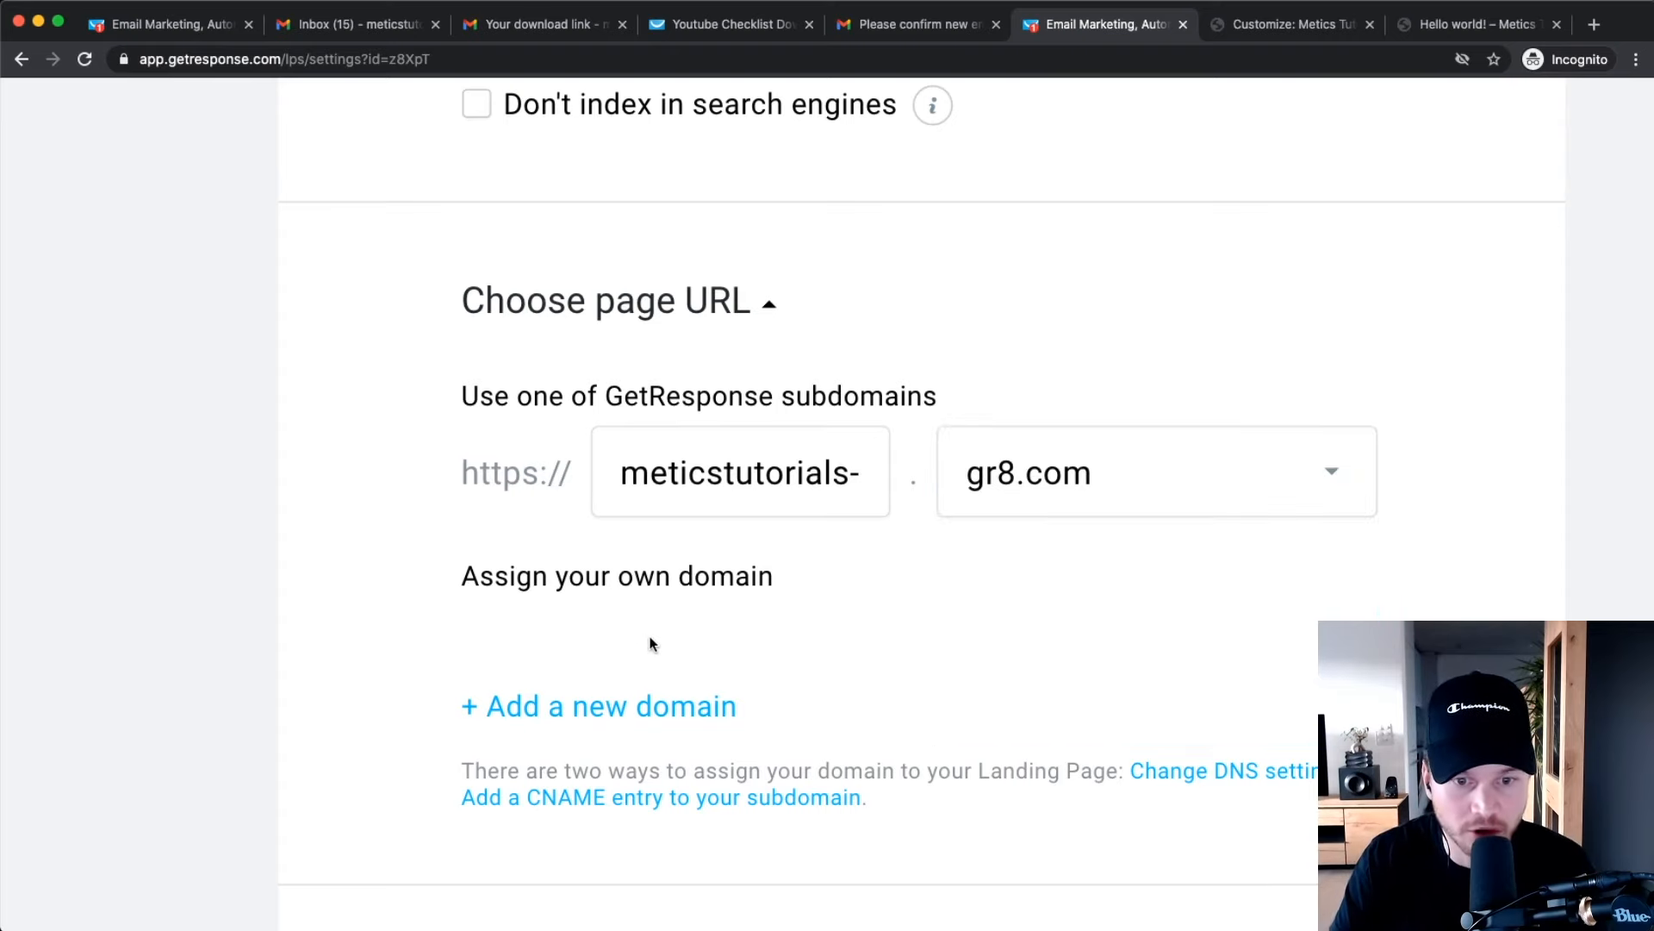
pyautogui.scroll(-3, 655, 603)
pyautogui.click(610, 506)
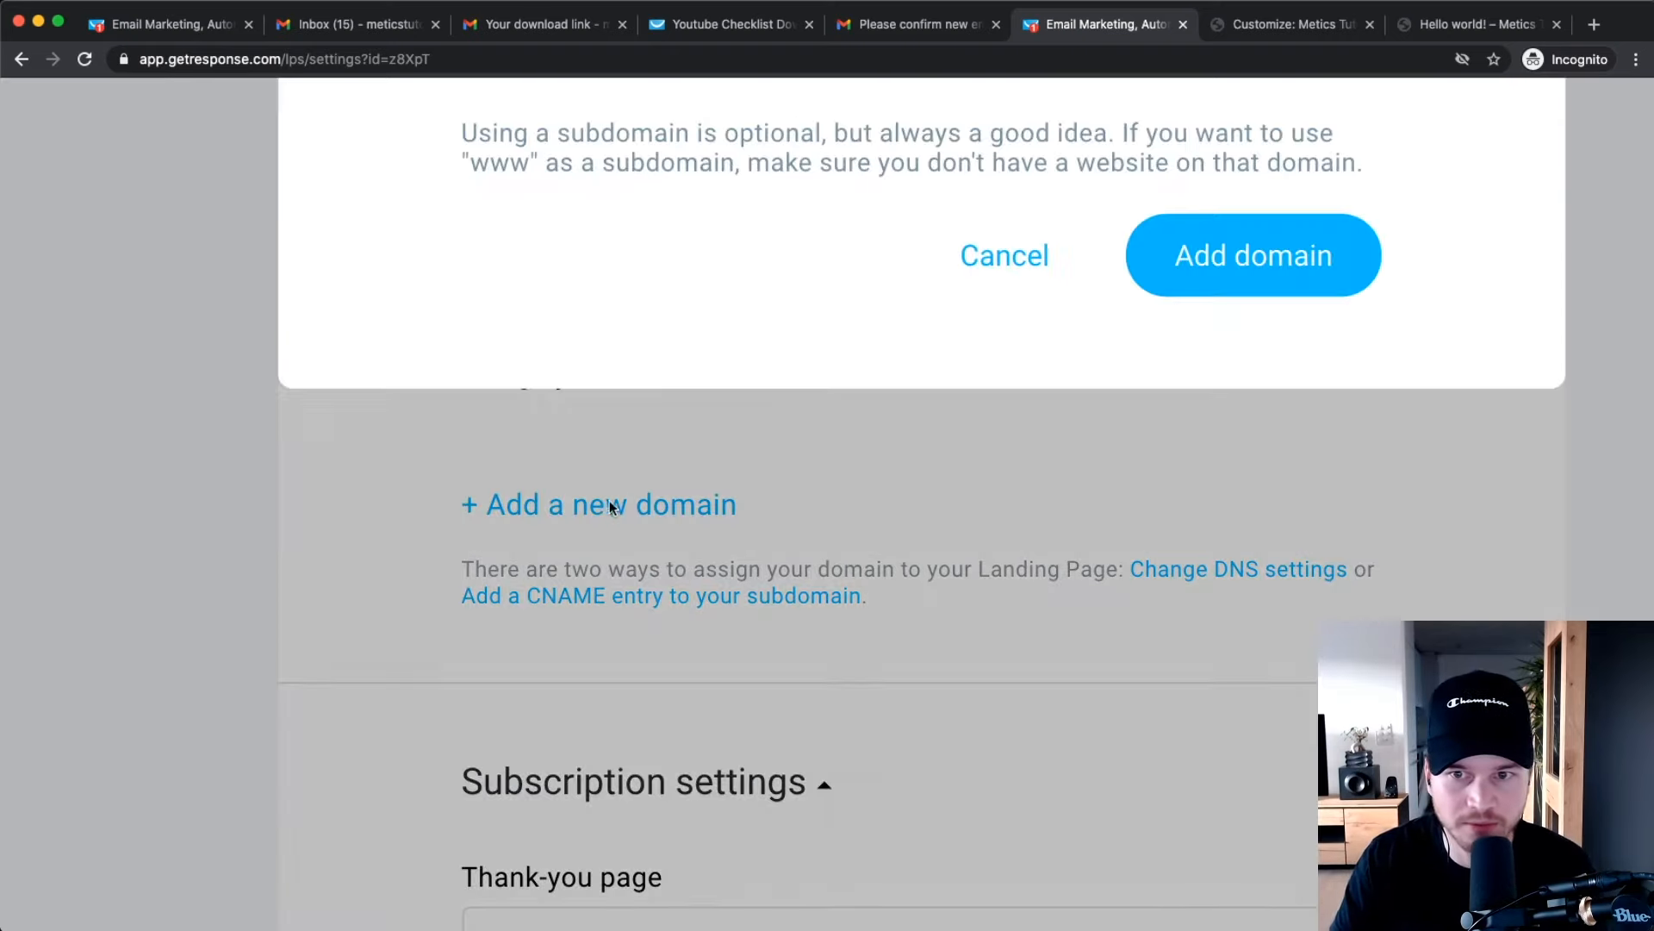
# Add the custom domain meticstutorials.com with subdomain 'content'.
pyautogui.click(728, 331)
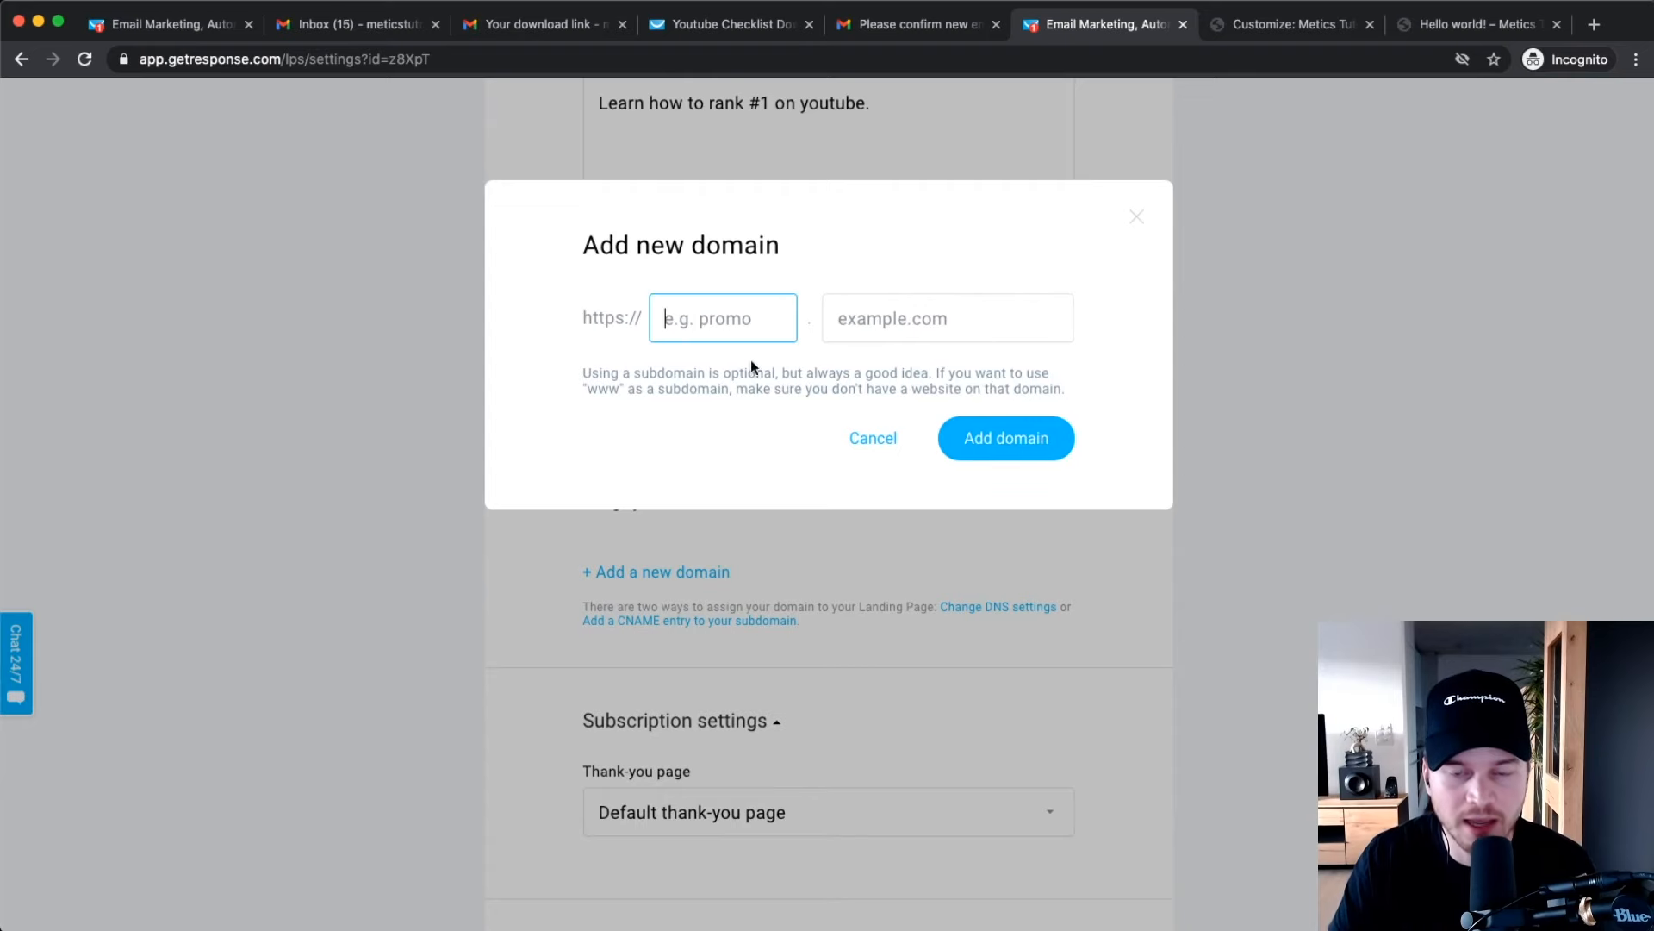
pyautogui.scroll(3, 860, 392)
pyautogui.scroll(2, 861, 419)
pyautogui.click(849, 420)
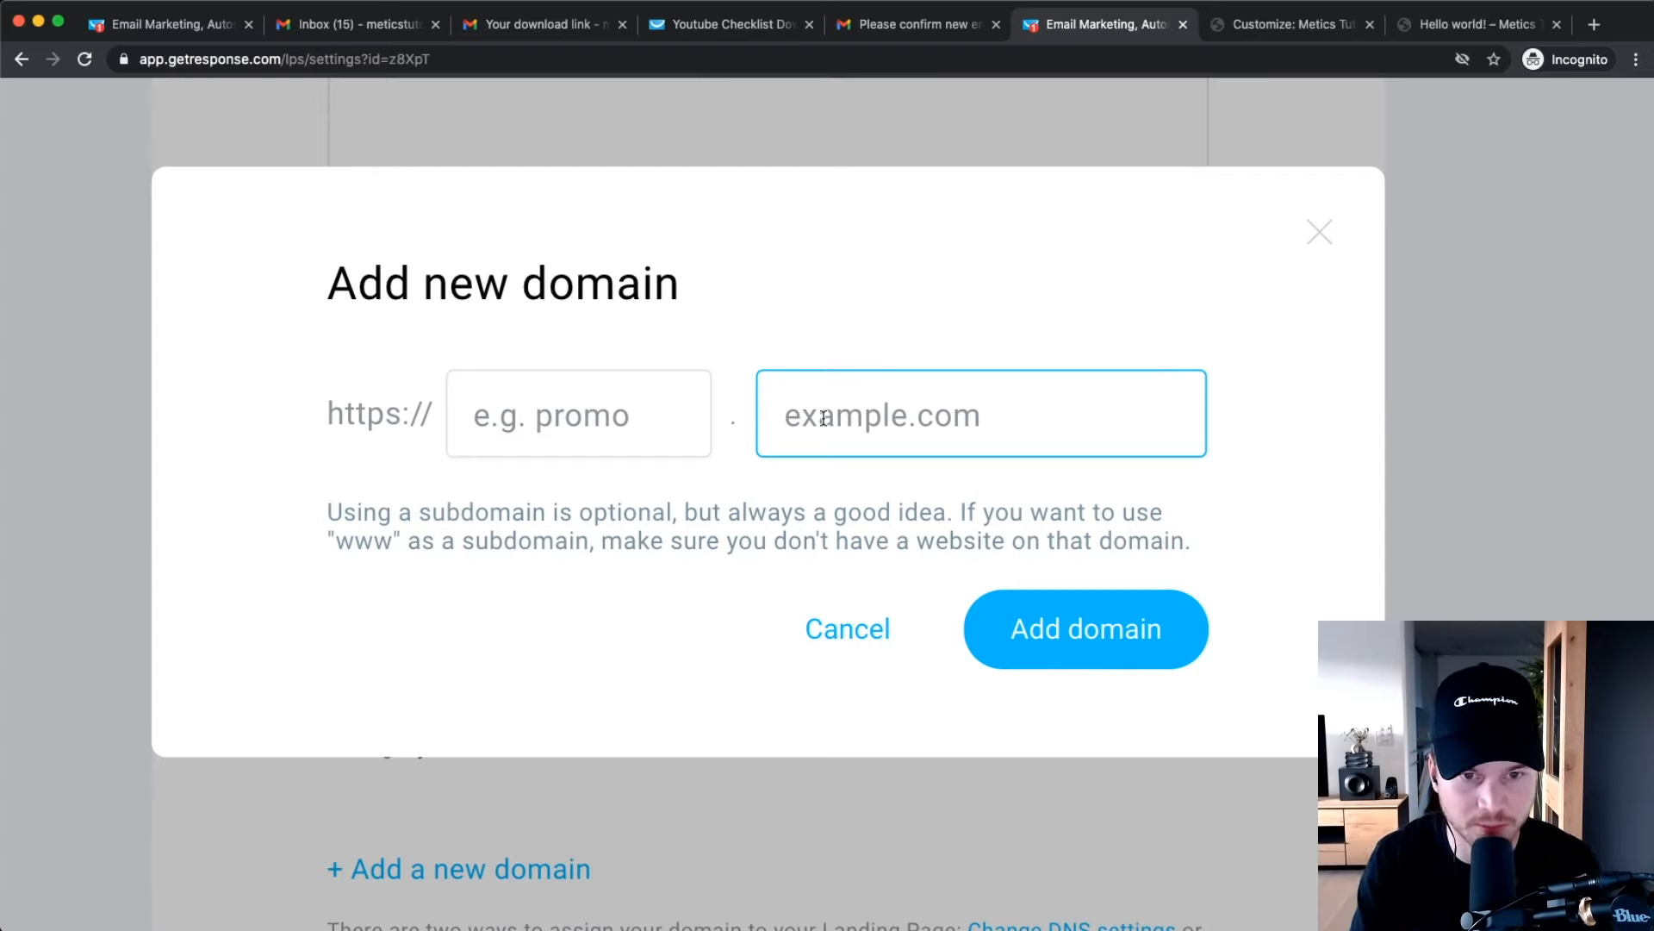
pyautogui.write('metic')
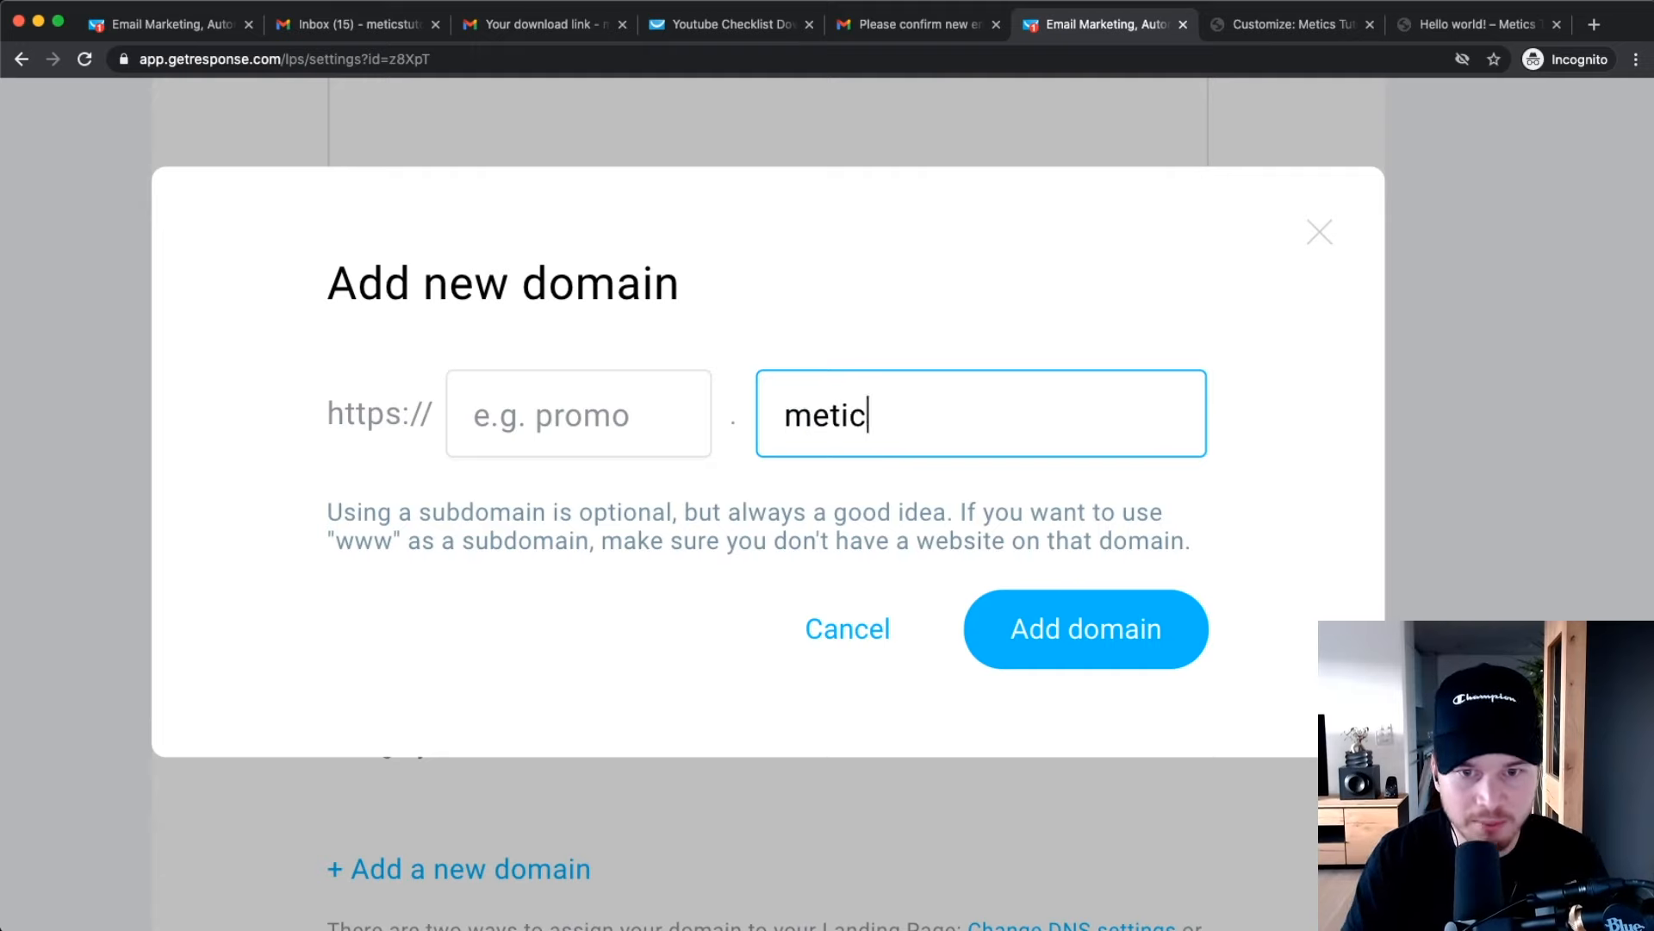
pyautogui.write('sstutorial')
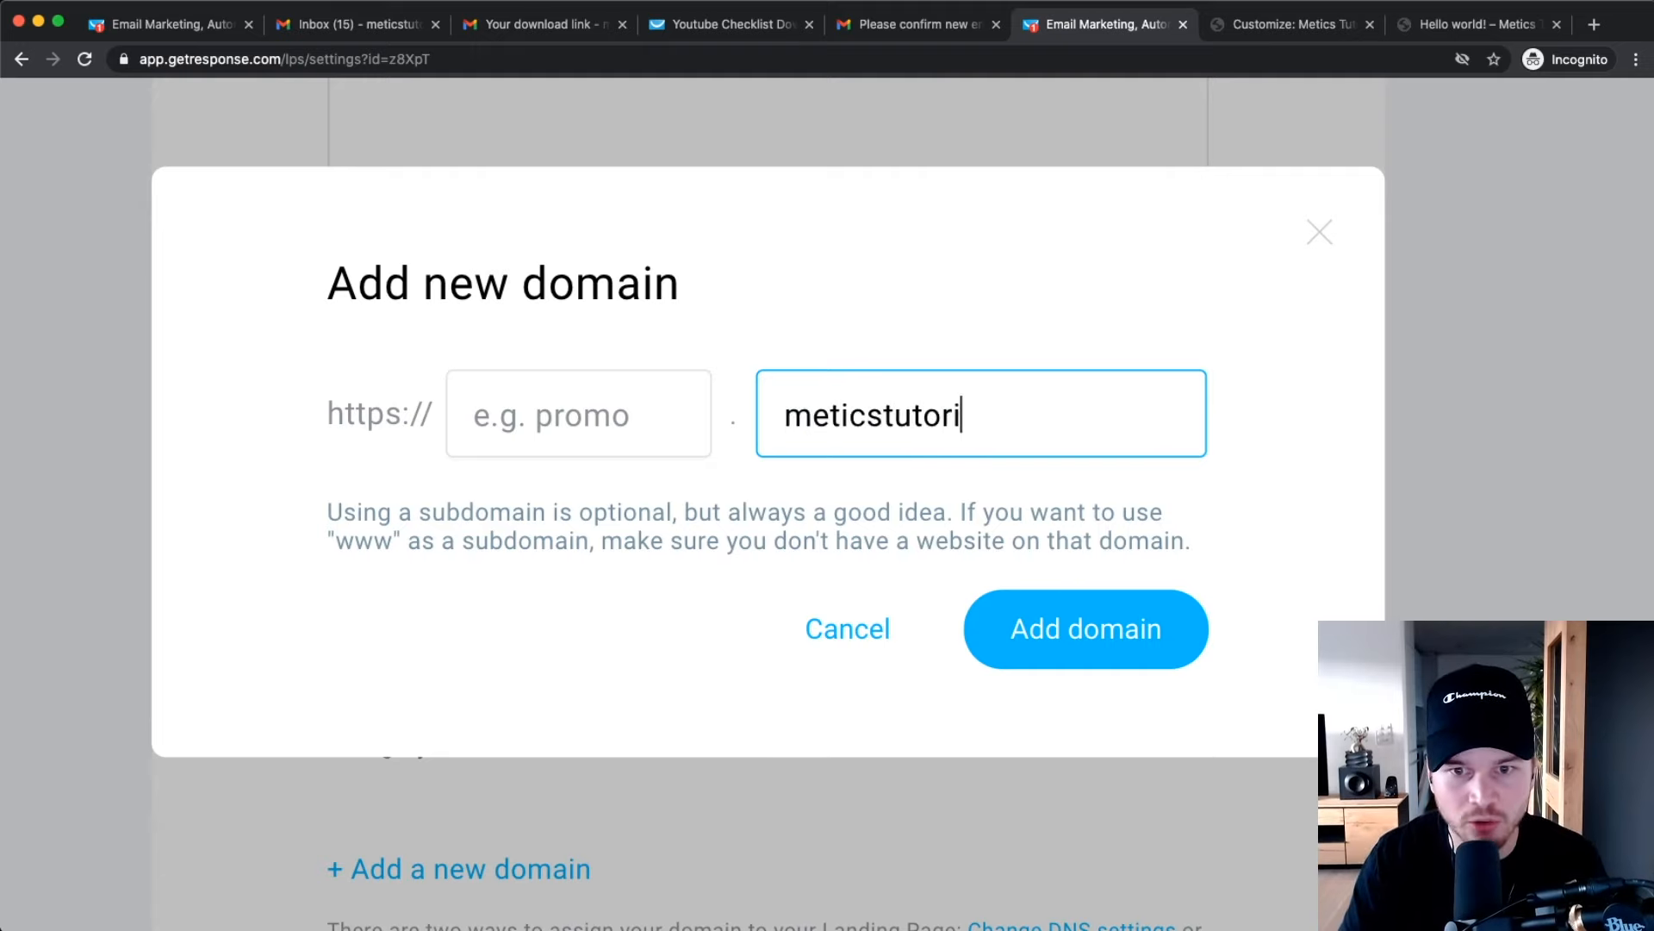
pyautogui.press('BackSpace')
pyautogui.write('ls.com')
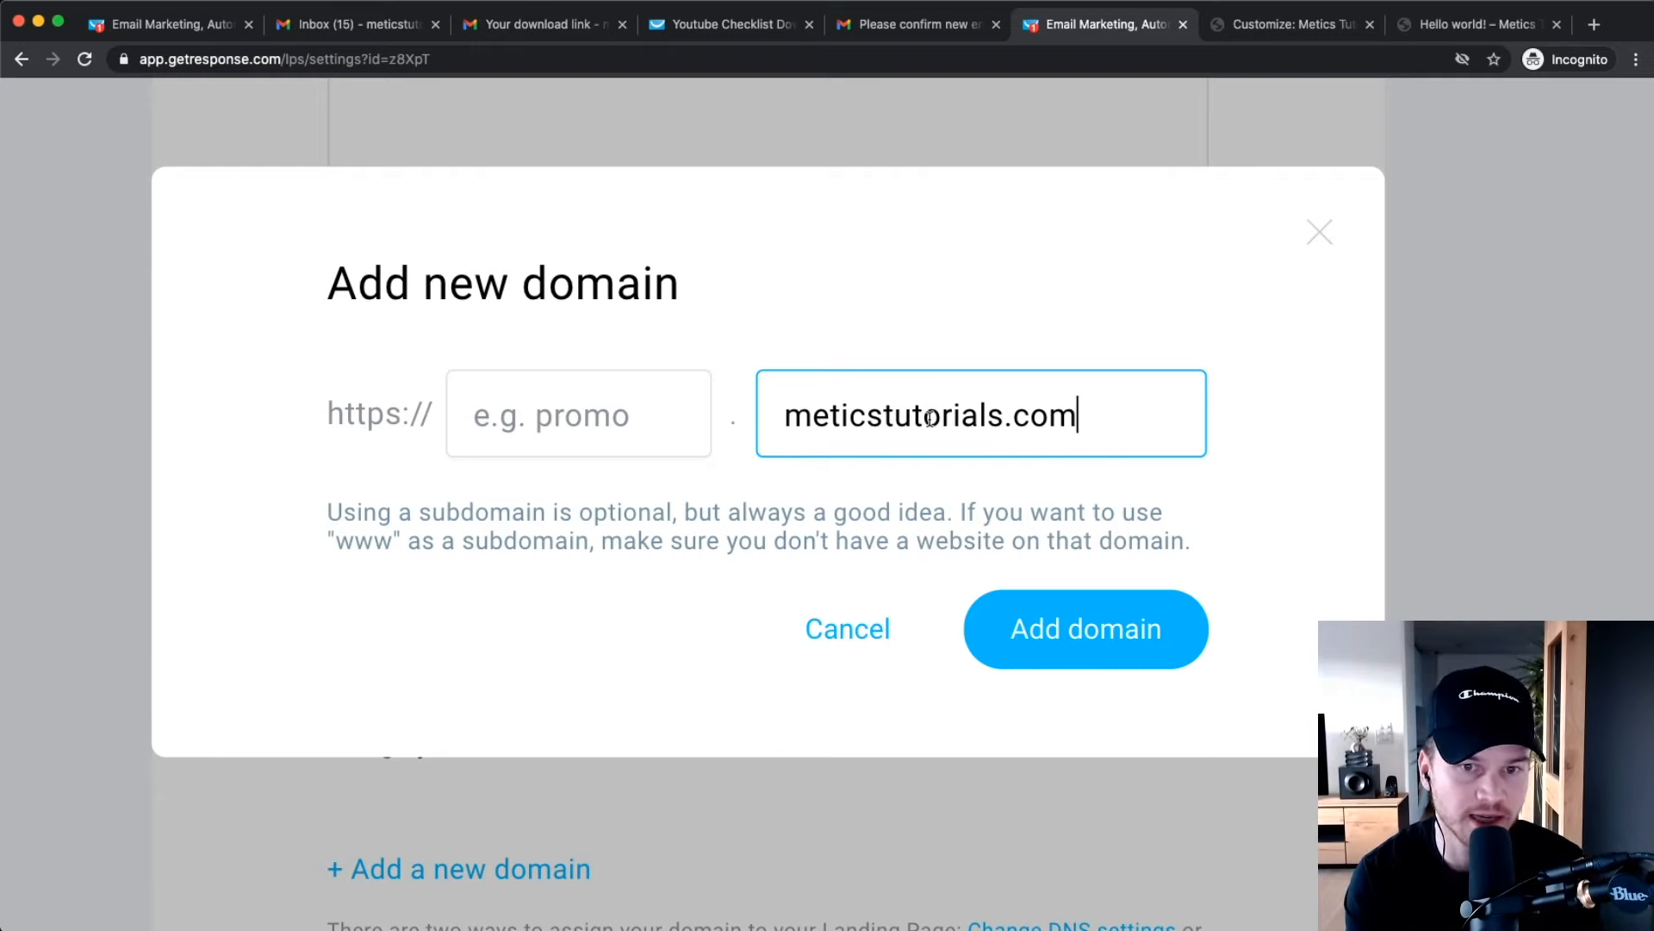
pyautogui.click(602, 428)
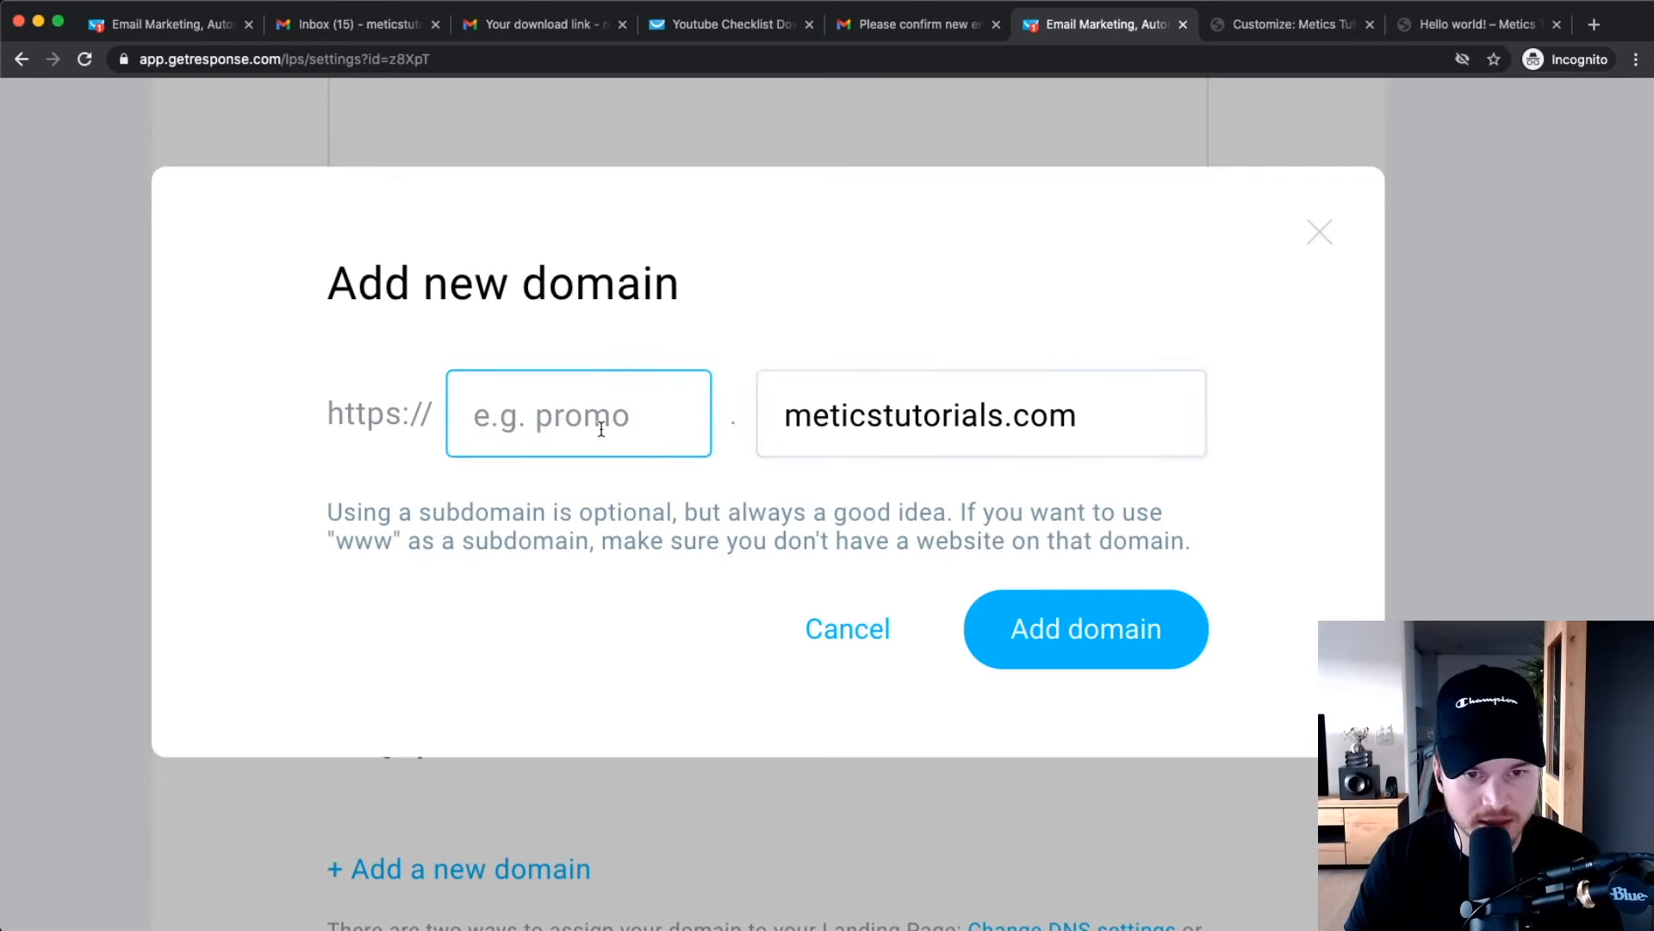
pyautogui.write('content')
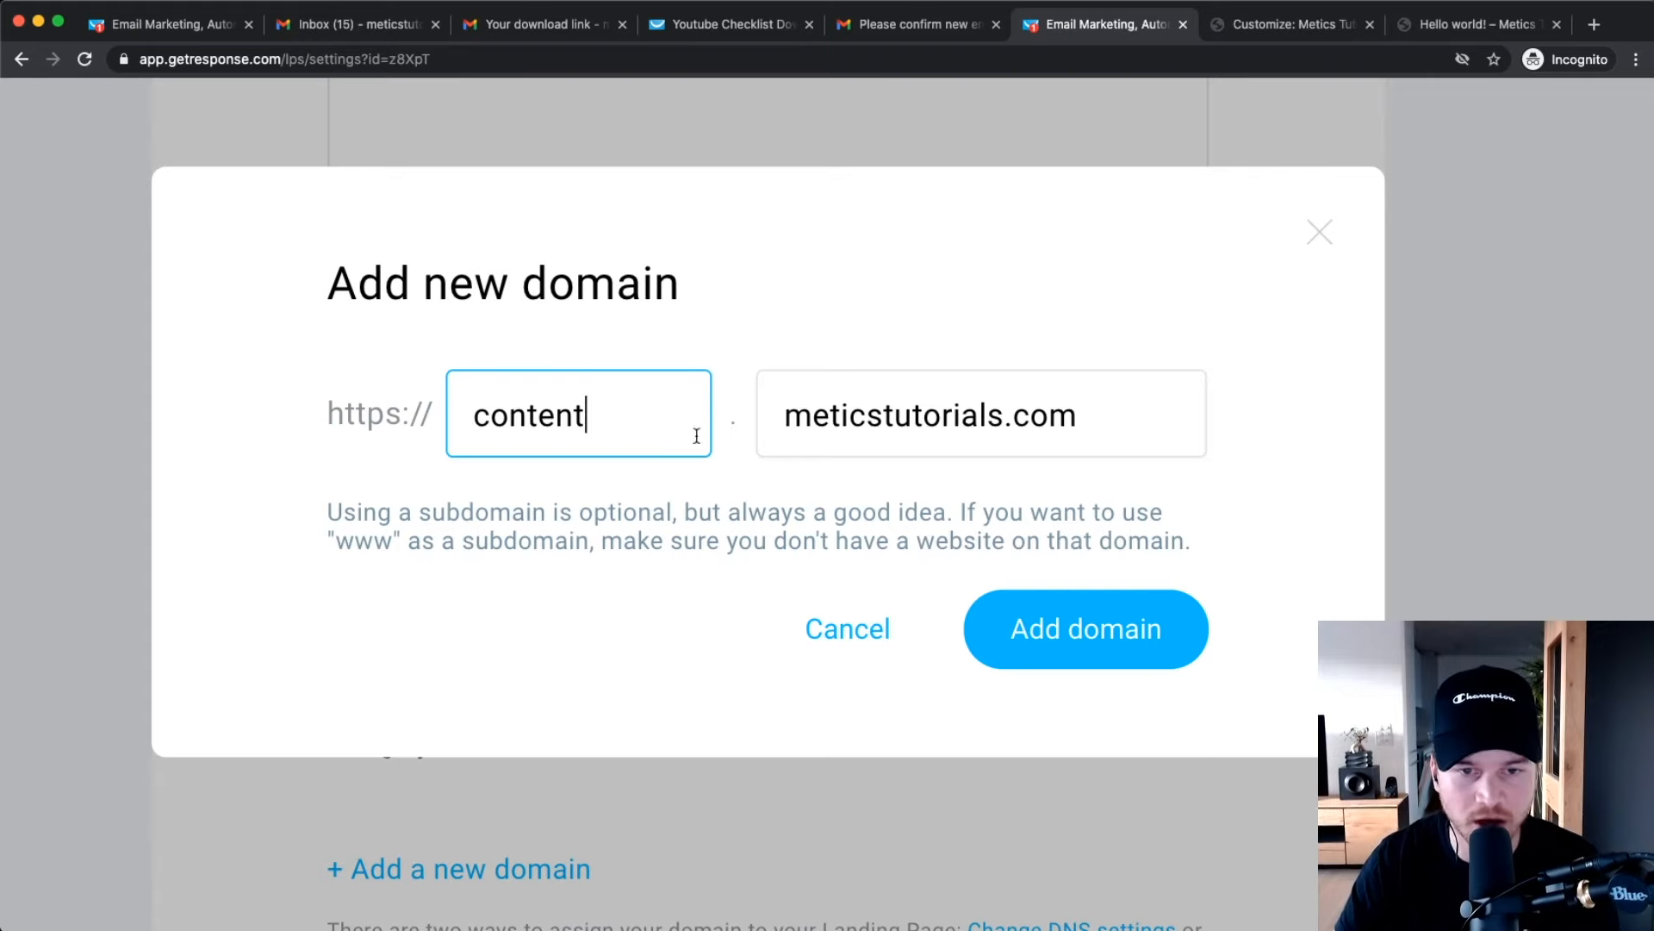
pyautogui.click(1087, 629)
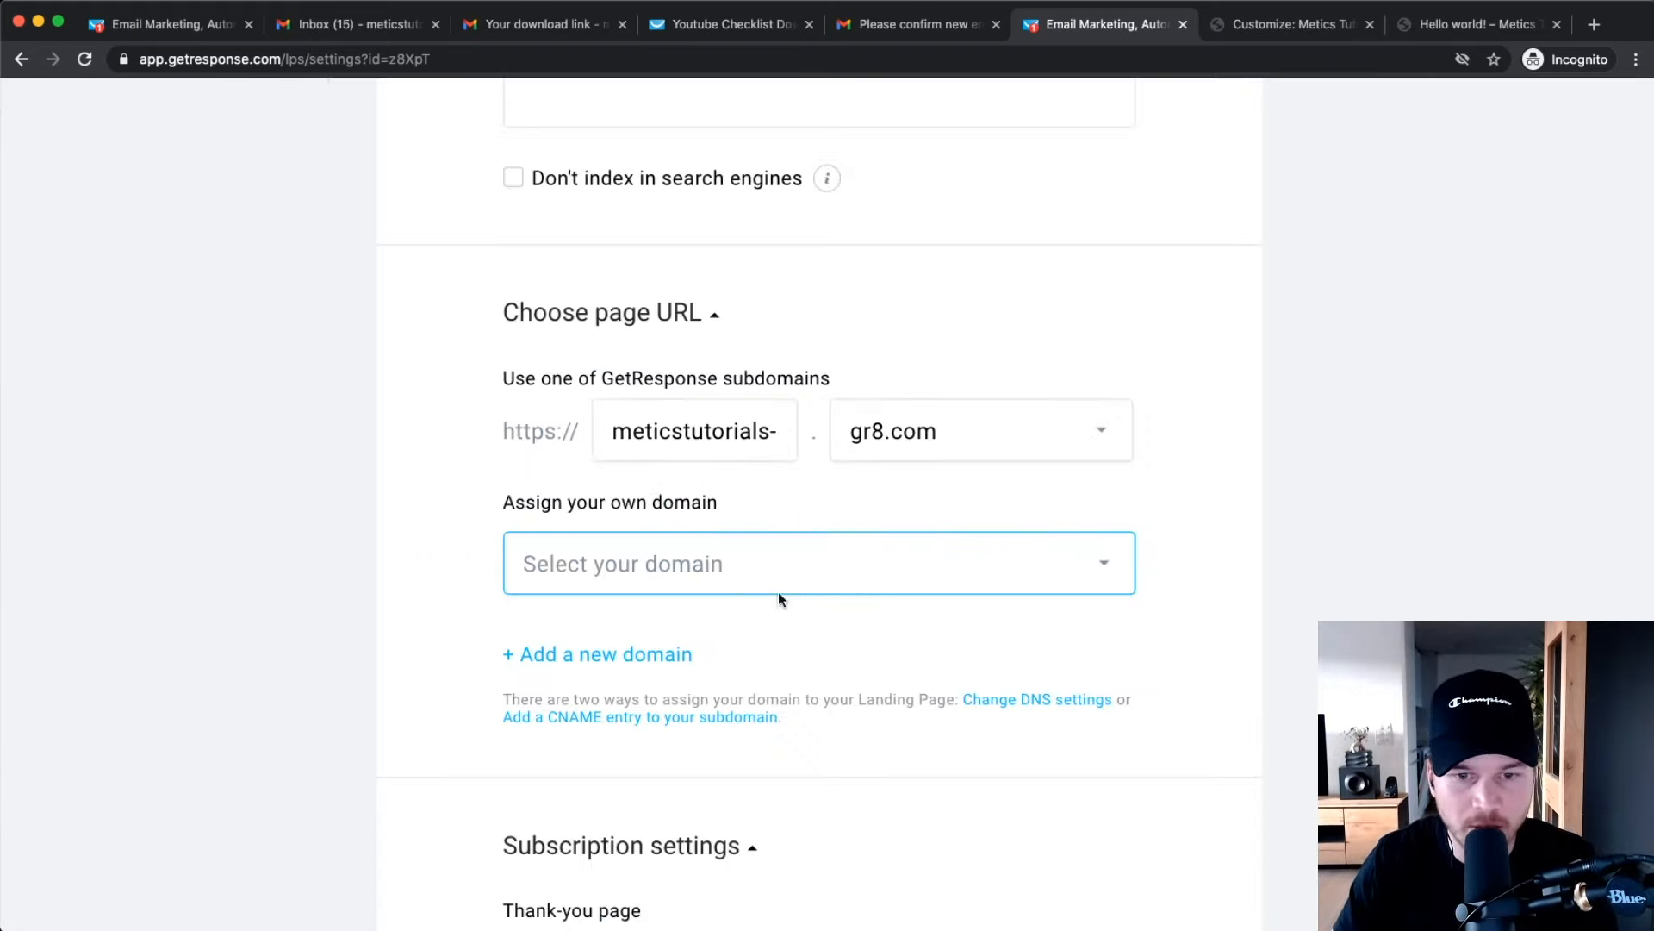
# Assign content.meticstutorials.com to the landing page and restore normal zoom.
pyautogui.click(769, 579)
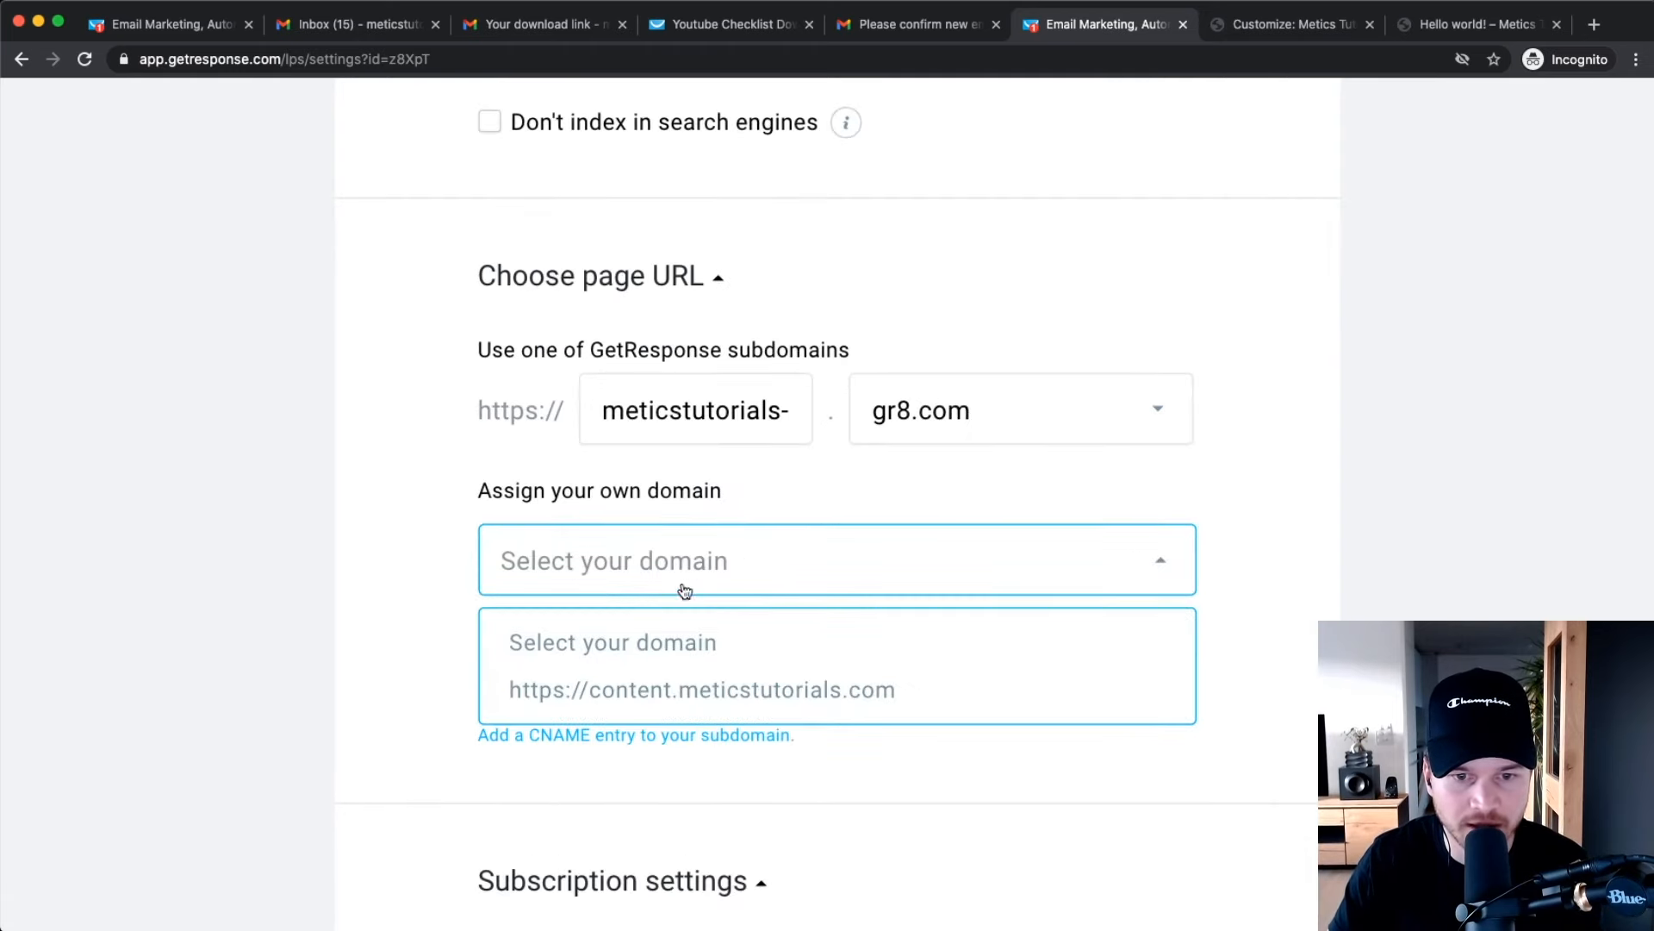
pyautogui.click(652, 690)
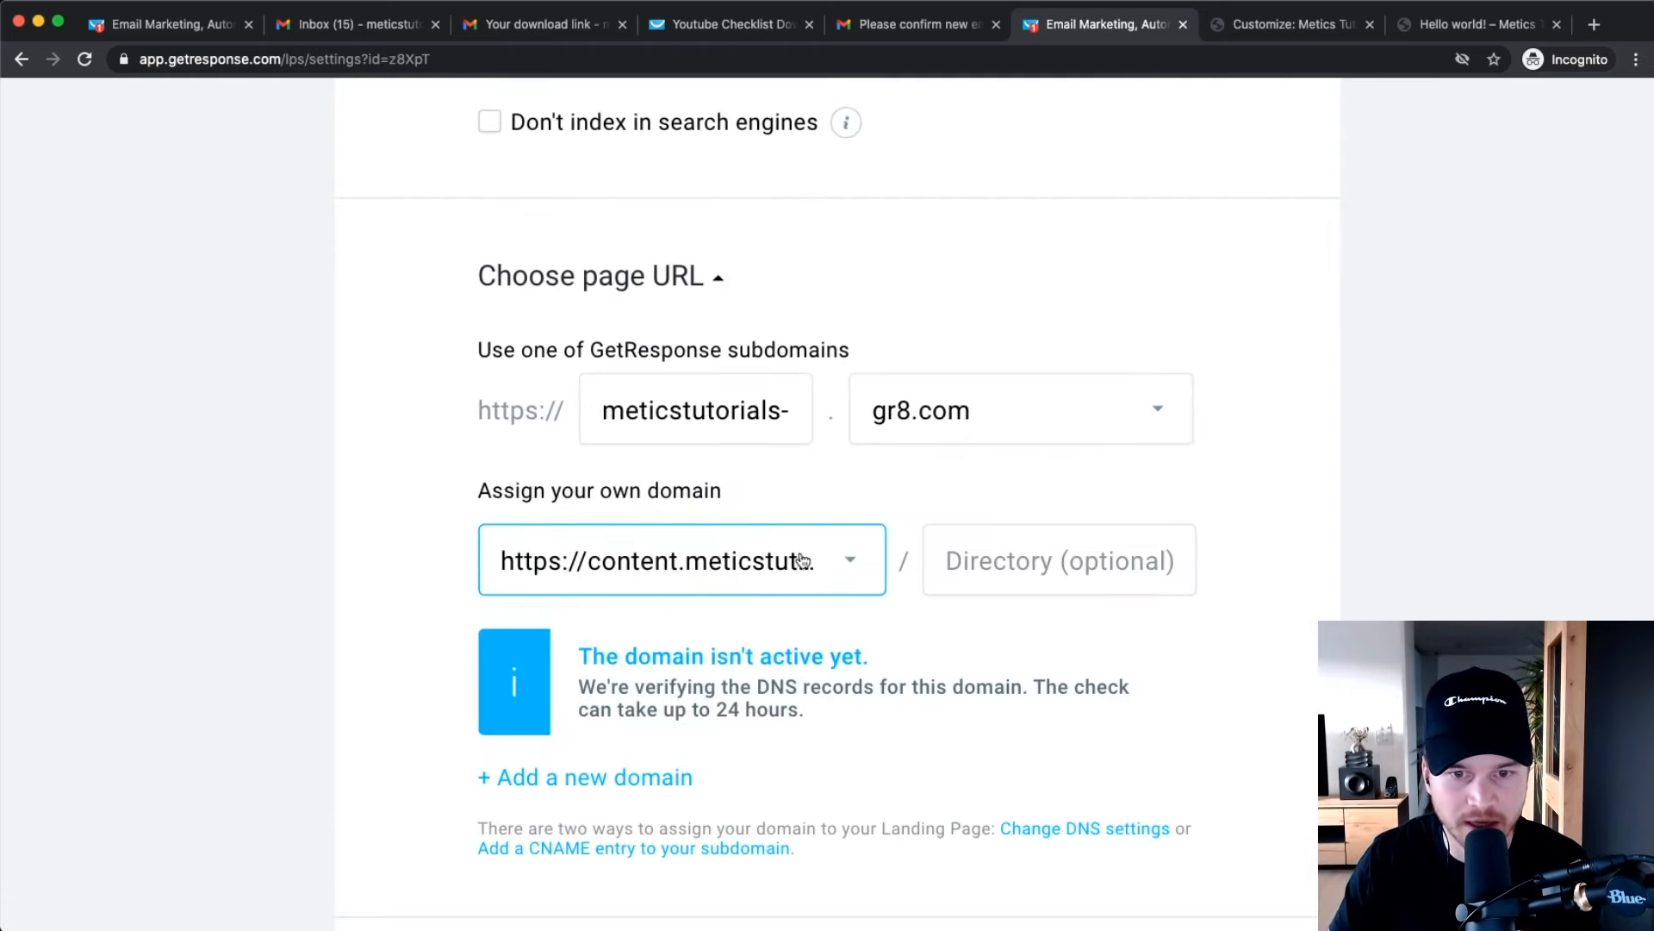
pyautogui.scroll(-3, 765, 676)
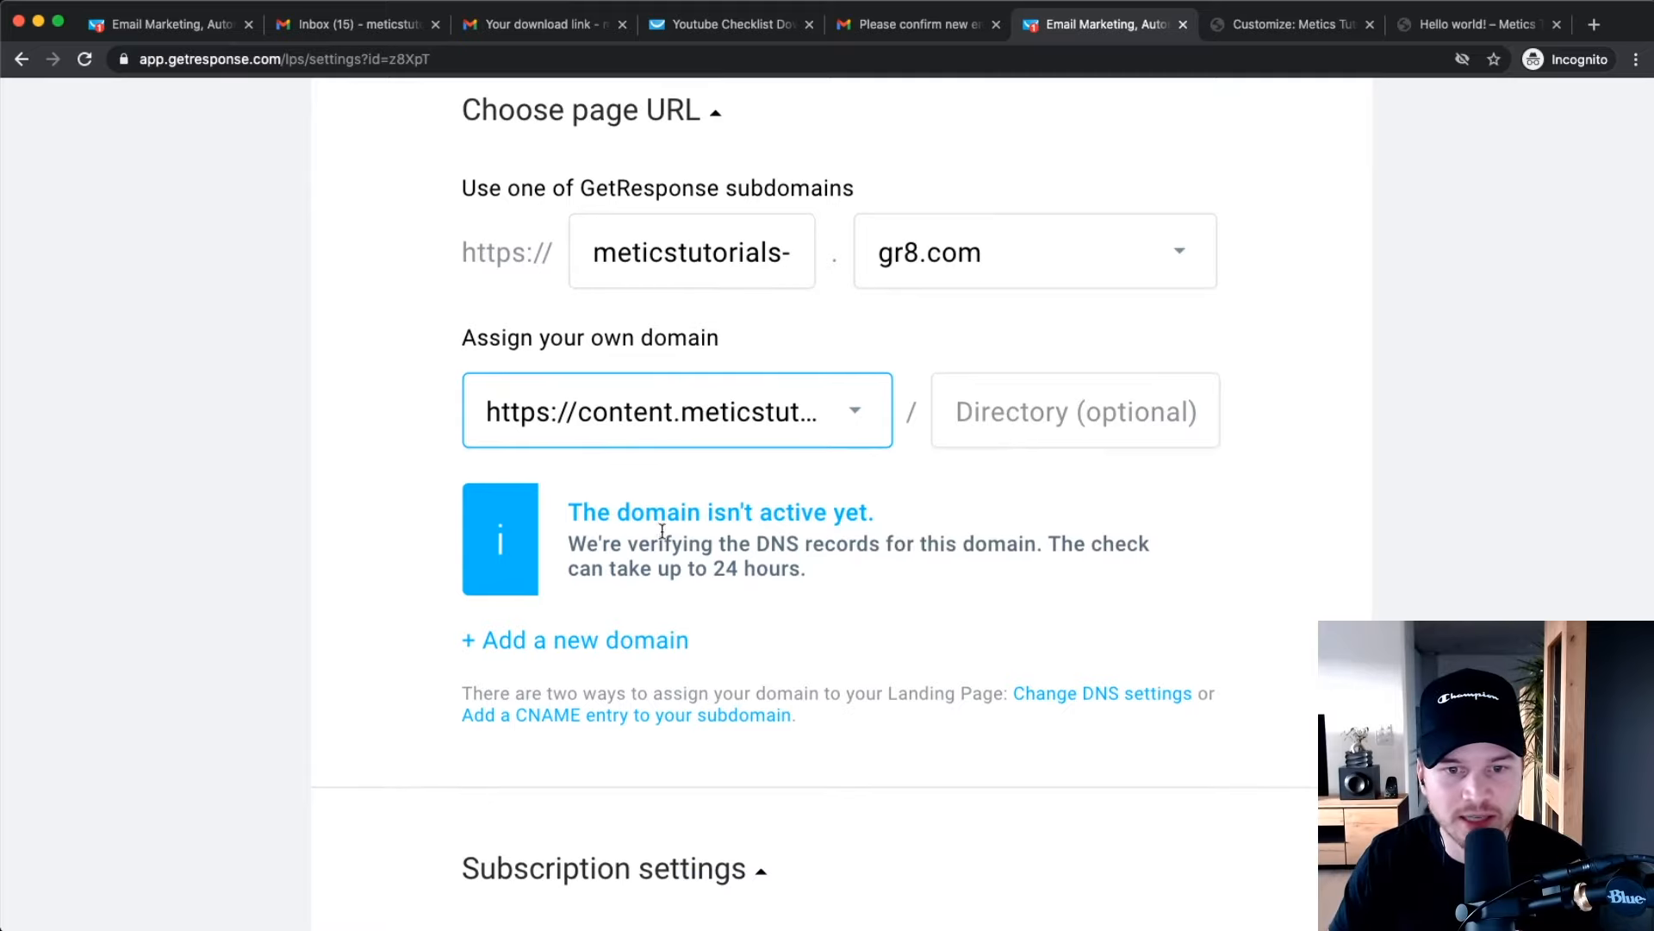
pyautogui.scroll(5, 662, 531)
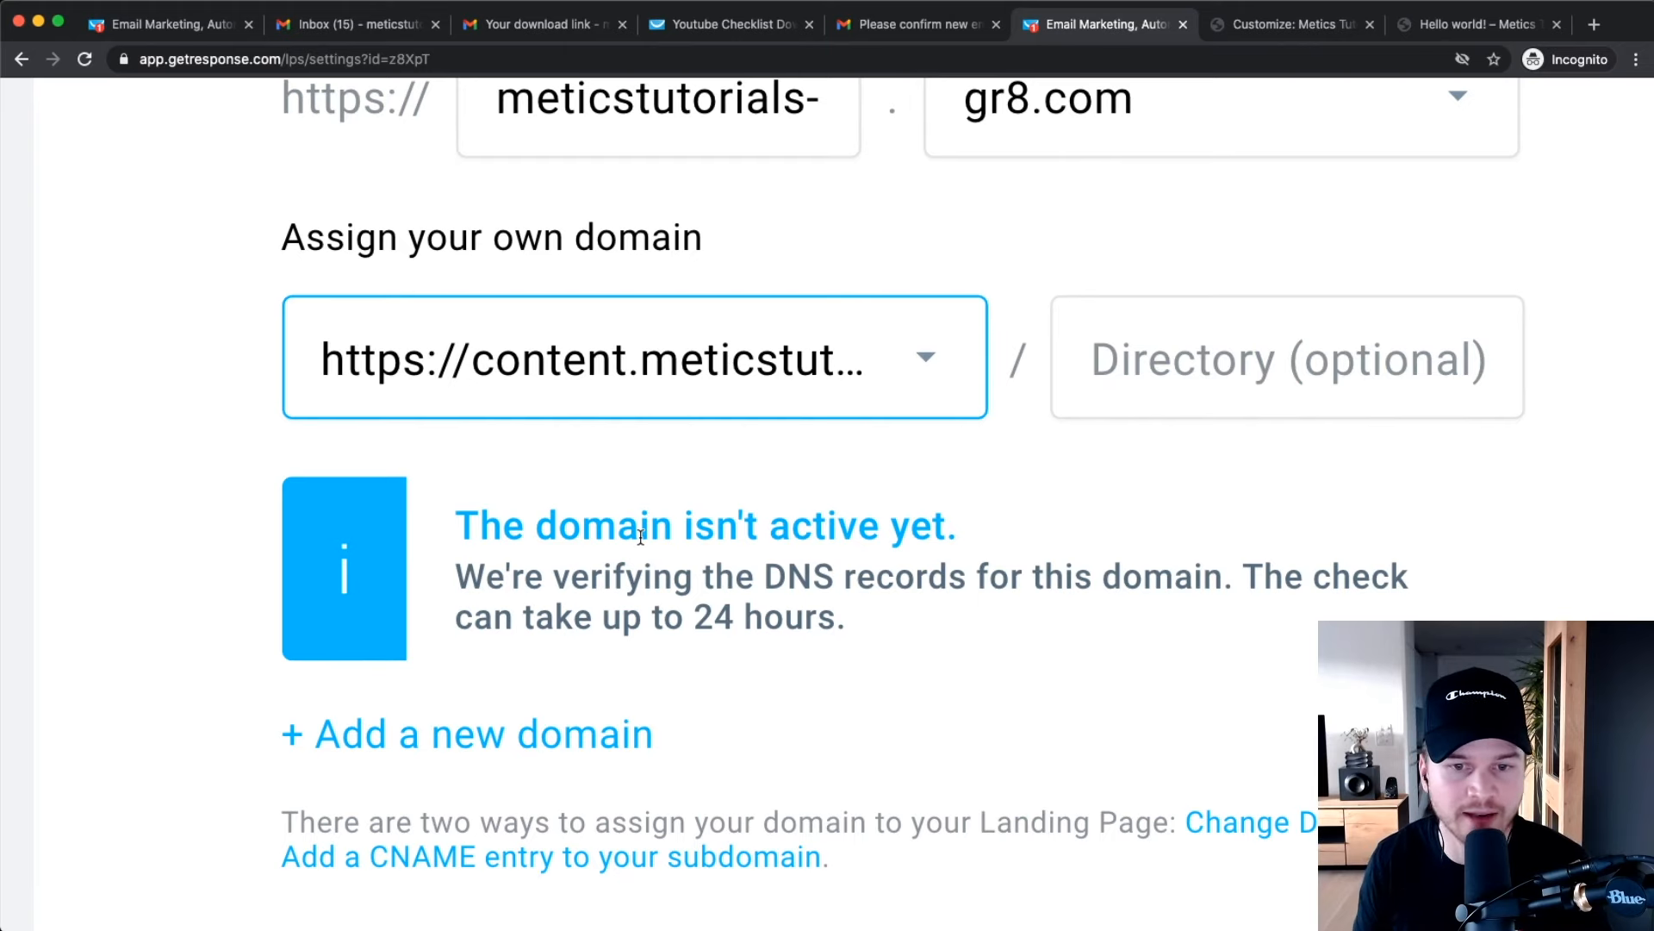
pyautogui.press('super+minus')
pyautogui.scroll(-3, 694, 686)
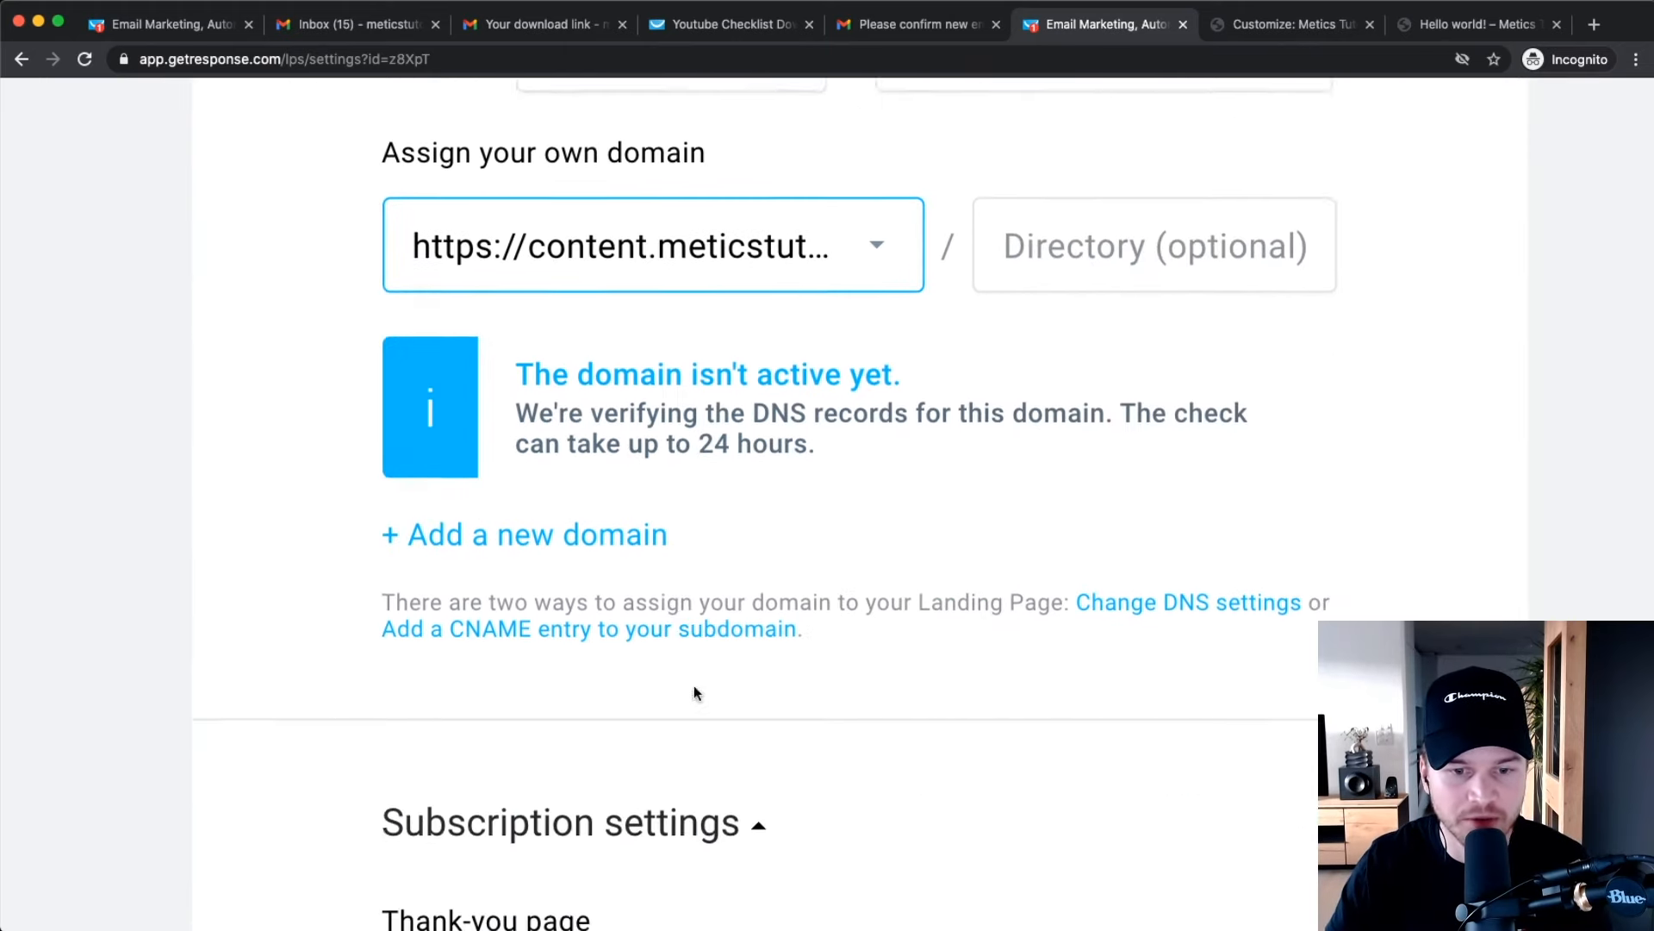
pyautogui.scroll(4, 592, 638)
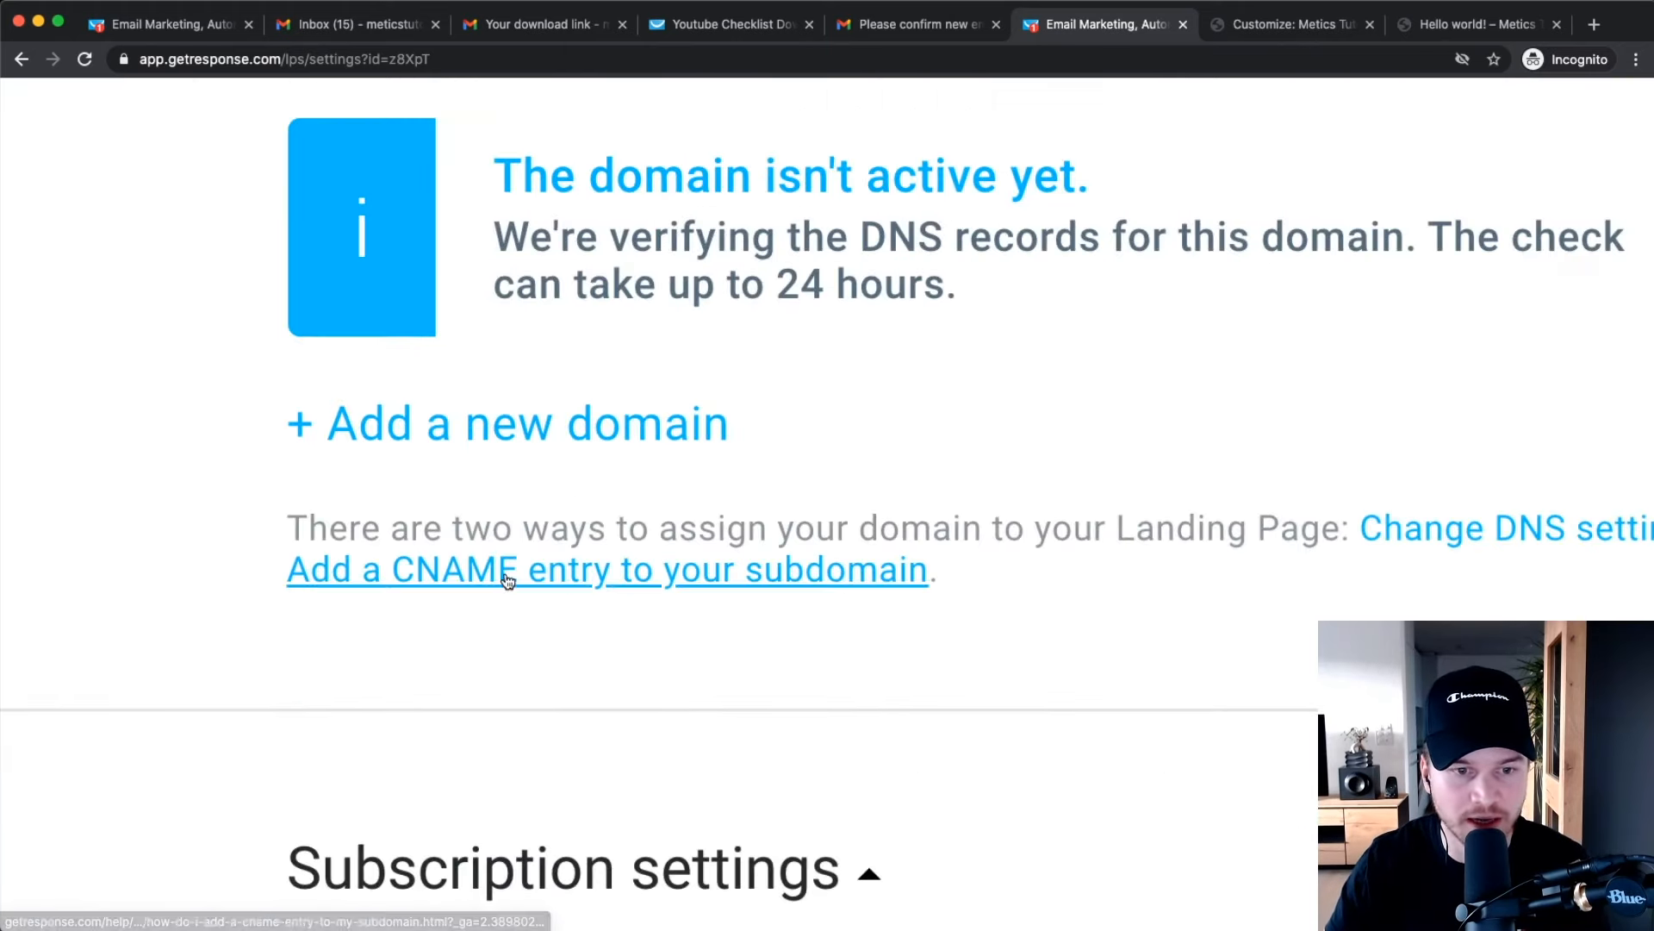
# Open the 'Add a CNAME entry to your subdomain' help article and read it.
pyautogui.click(614, 566)
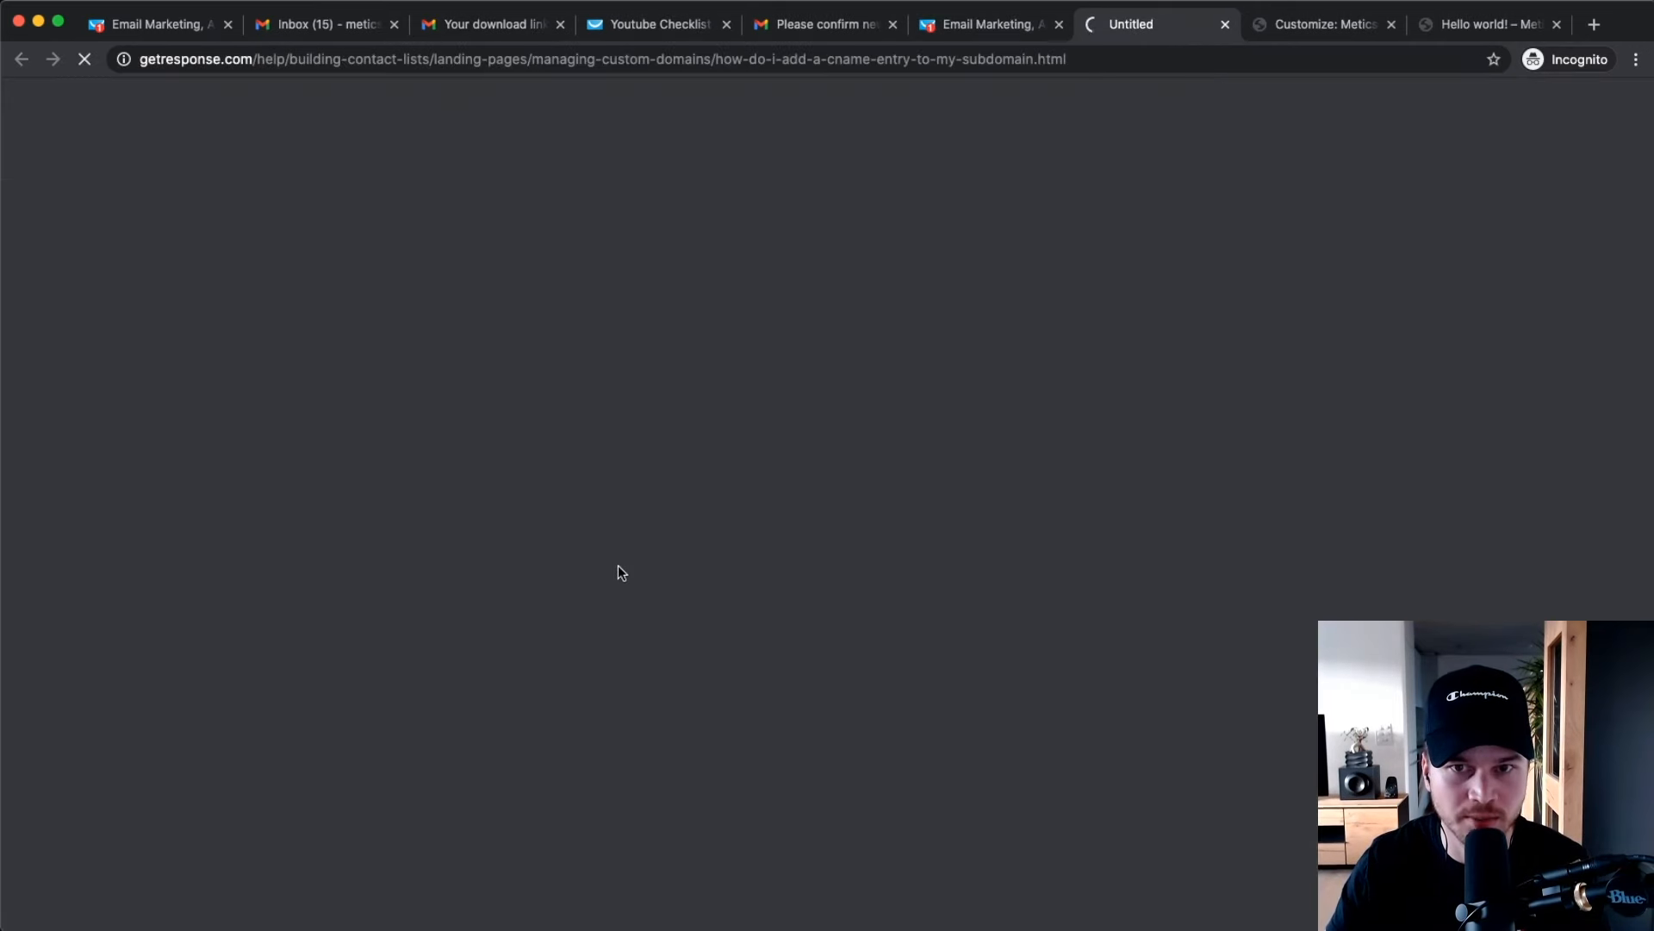
pyautogui.scroll(-5, 1244, 529)
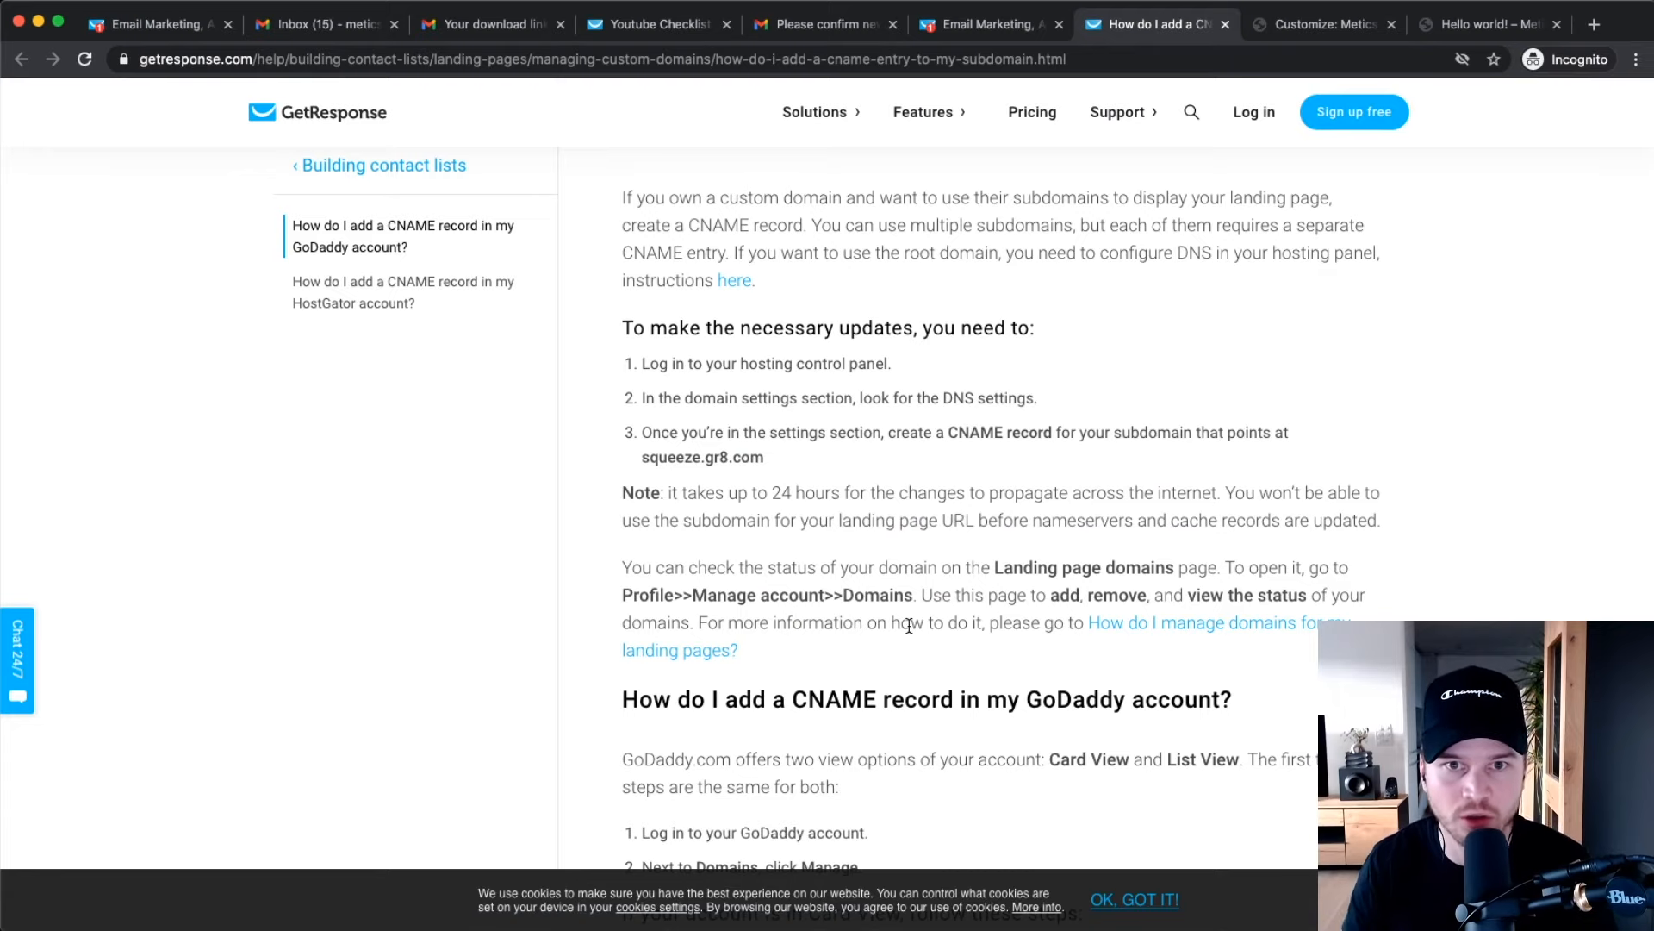
# Load bluehost.com in the WordPress site tab.
pyautogui.click(1508, 22)
pyautogui.click(713, 57)
pyautogui.write('bluehost.com')
pyautogui.press('Return')
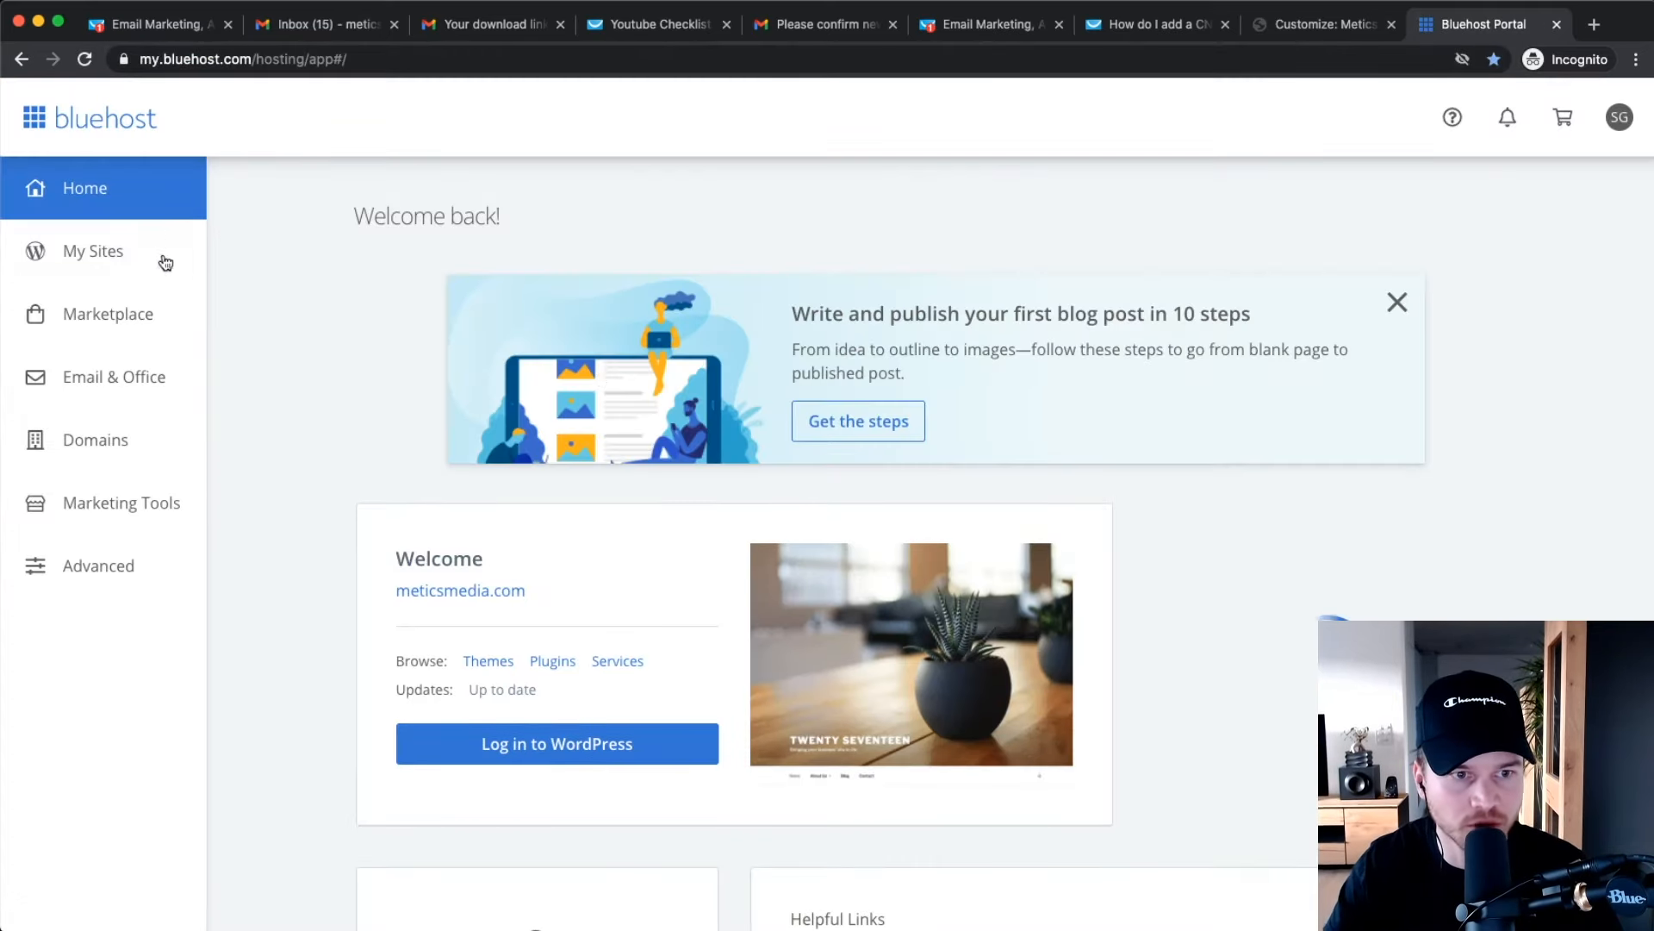
# Open the meticstutorials.com domain details from Bluehost's Domains list.
pyautogui.click(110, 438)
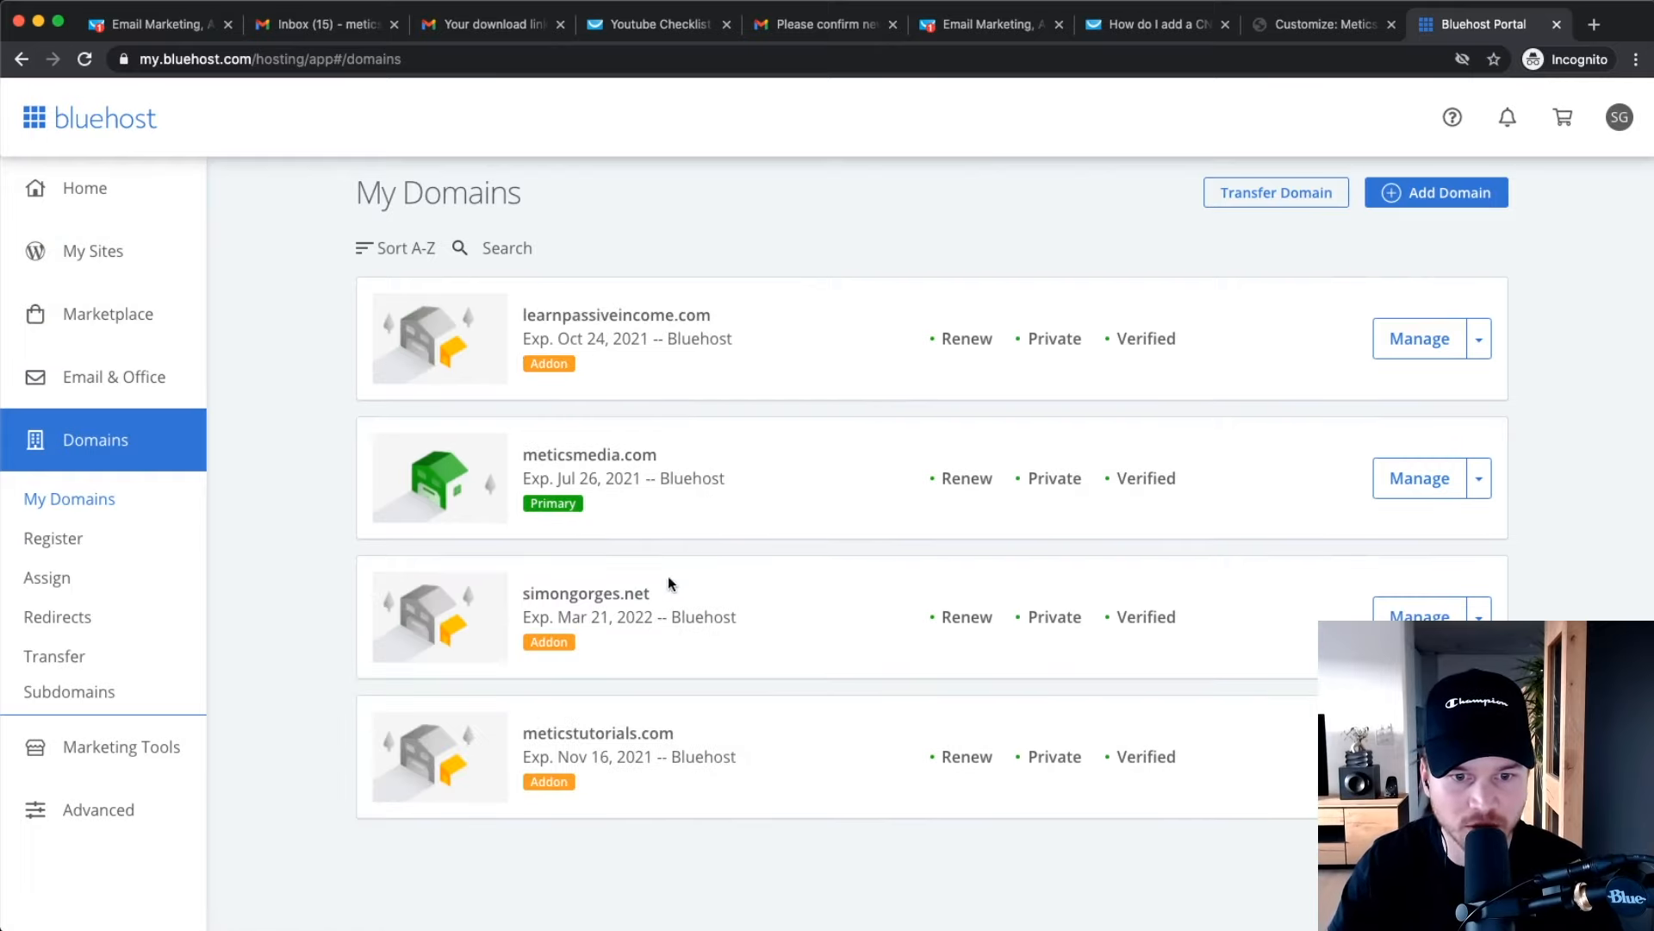
pyautogui.scroll(5, 632, 816)
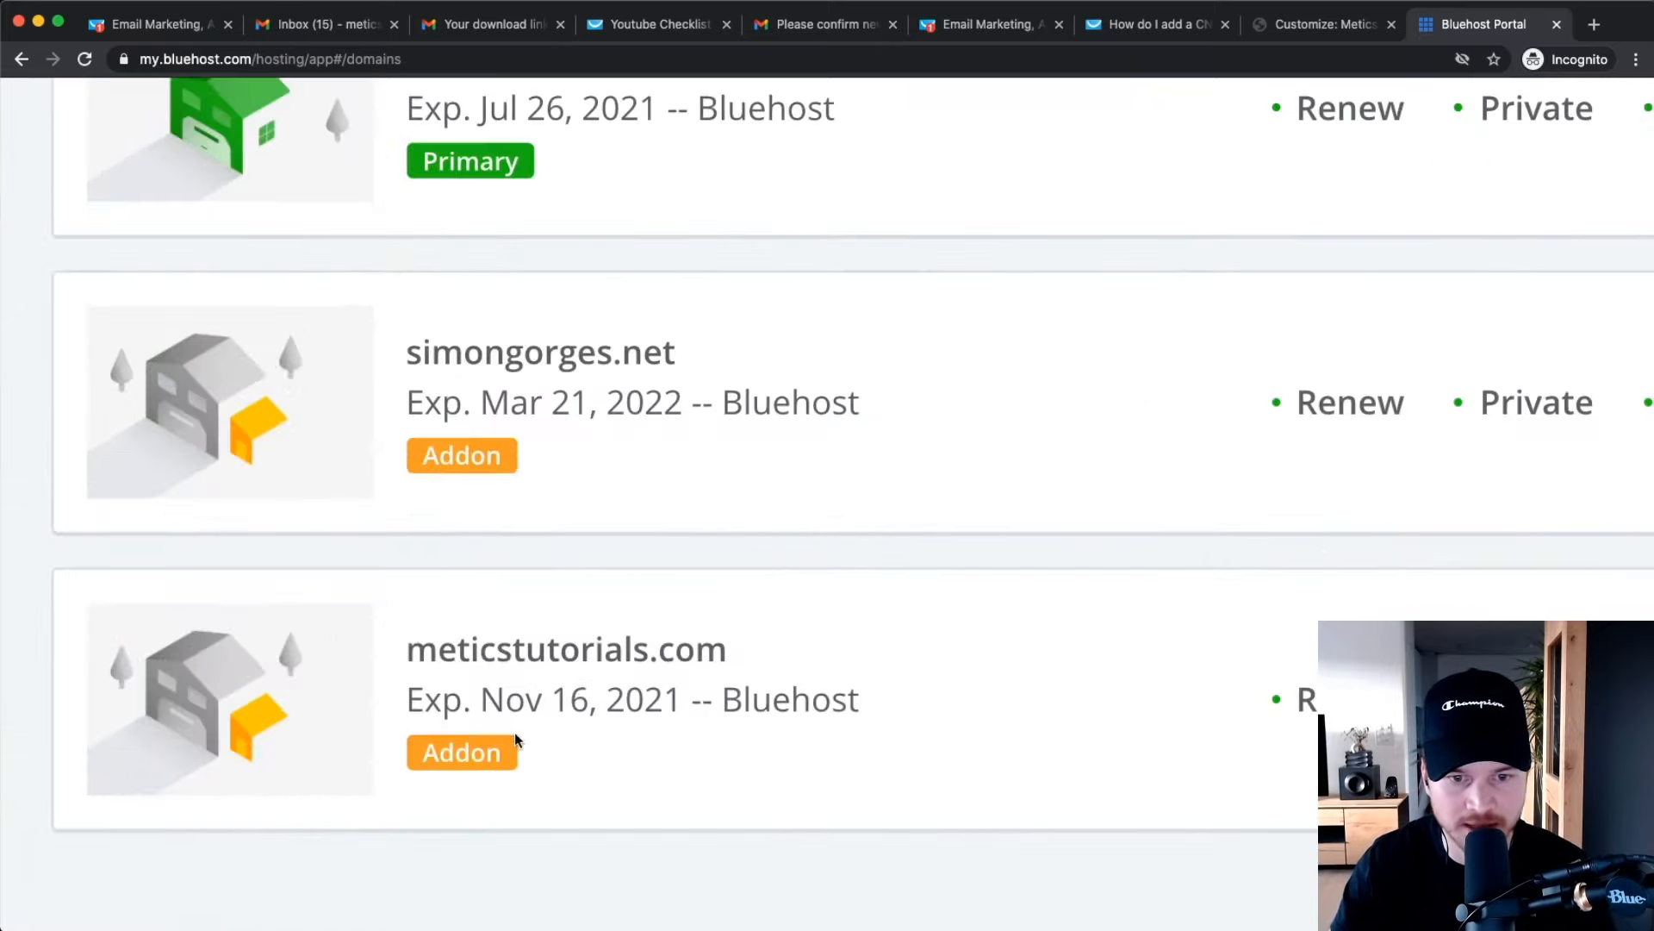
pyautogui.scroll(-4, 518, 731)
pyautogui.scroll(-2, 519, 732)
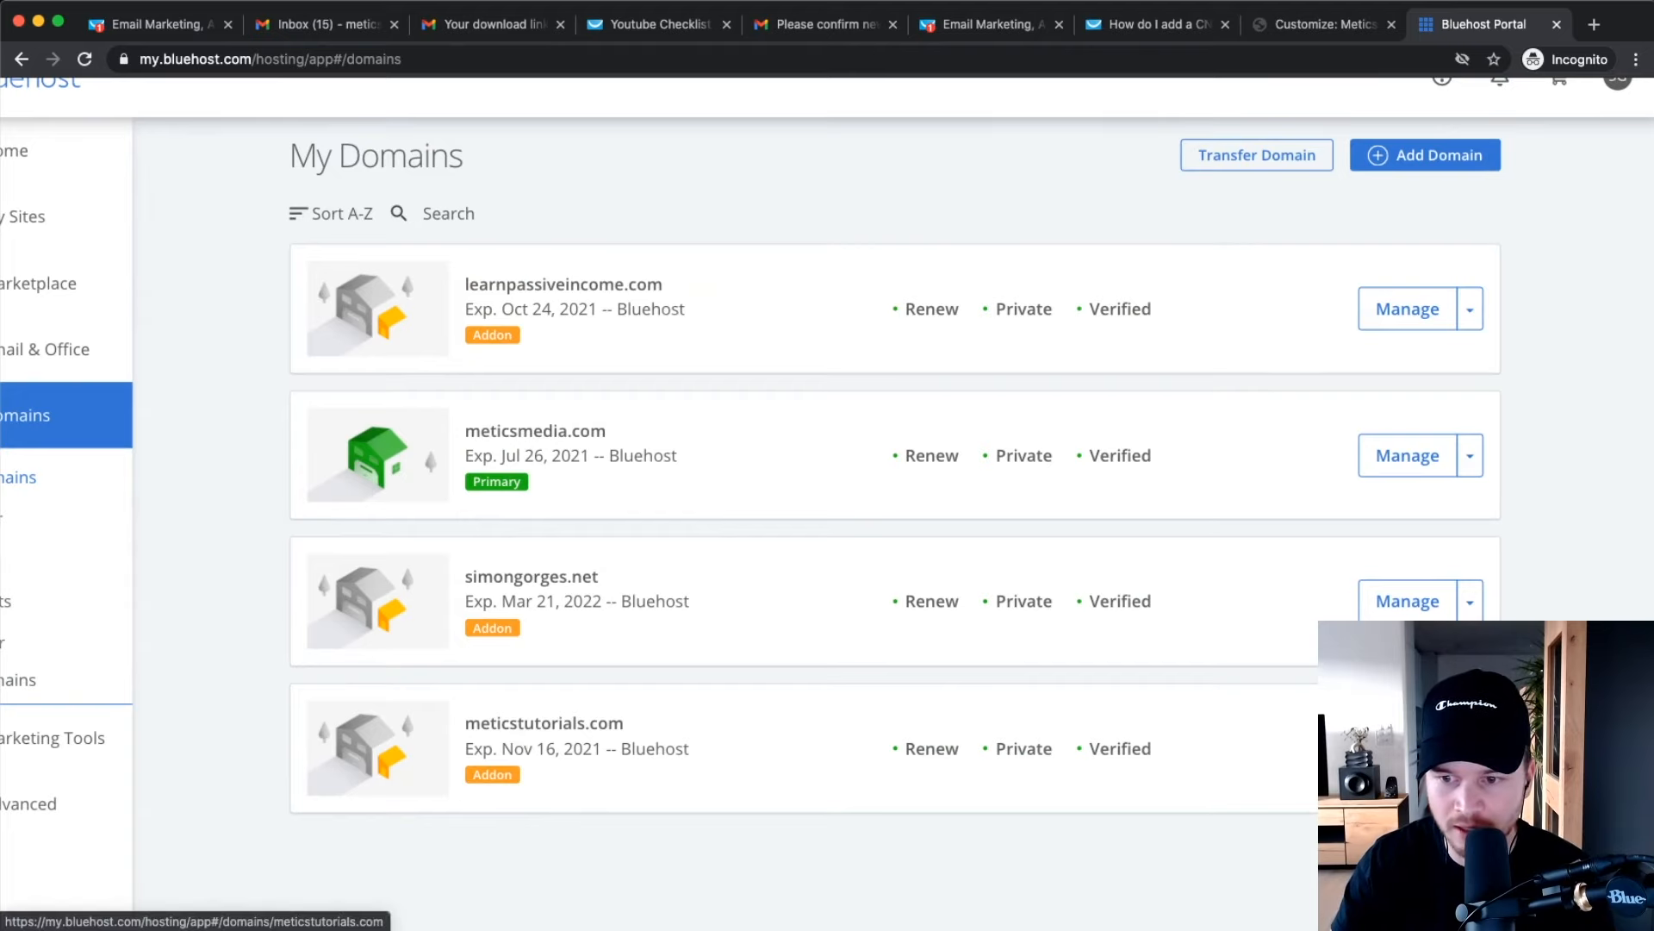
pyautogui.click(526, 725)
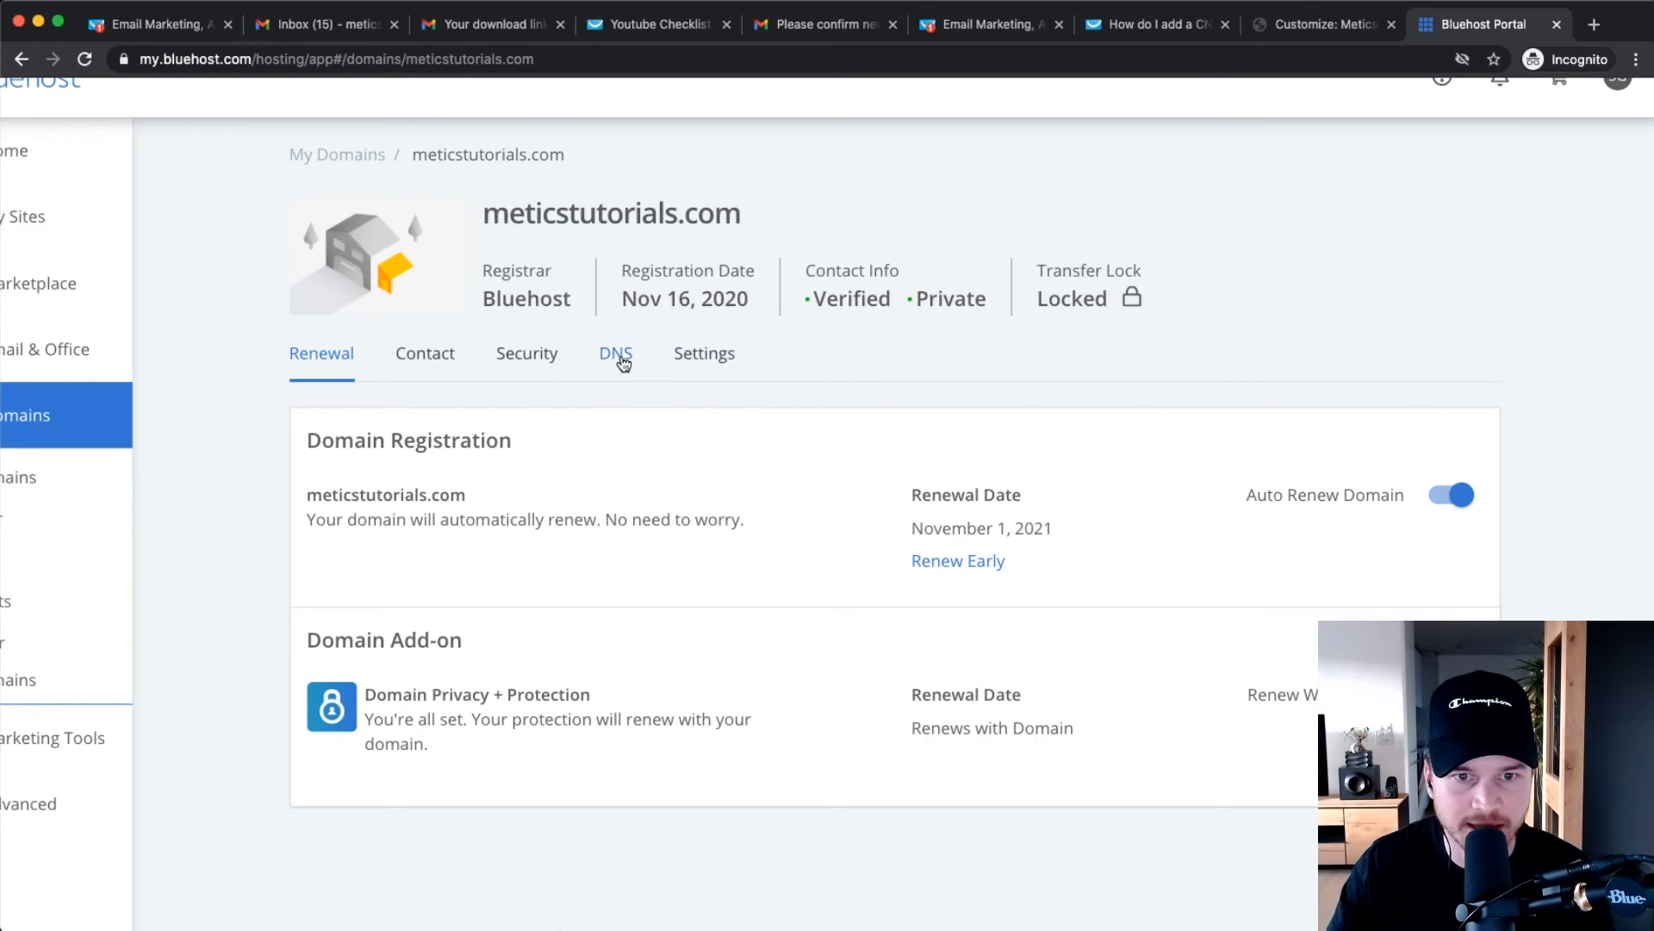
# Open the meticstutorials.com DNS records and add a new CNAME record.
pyautogui.click(617, 355)
pyautogui.scroll(-5, 653, 520)
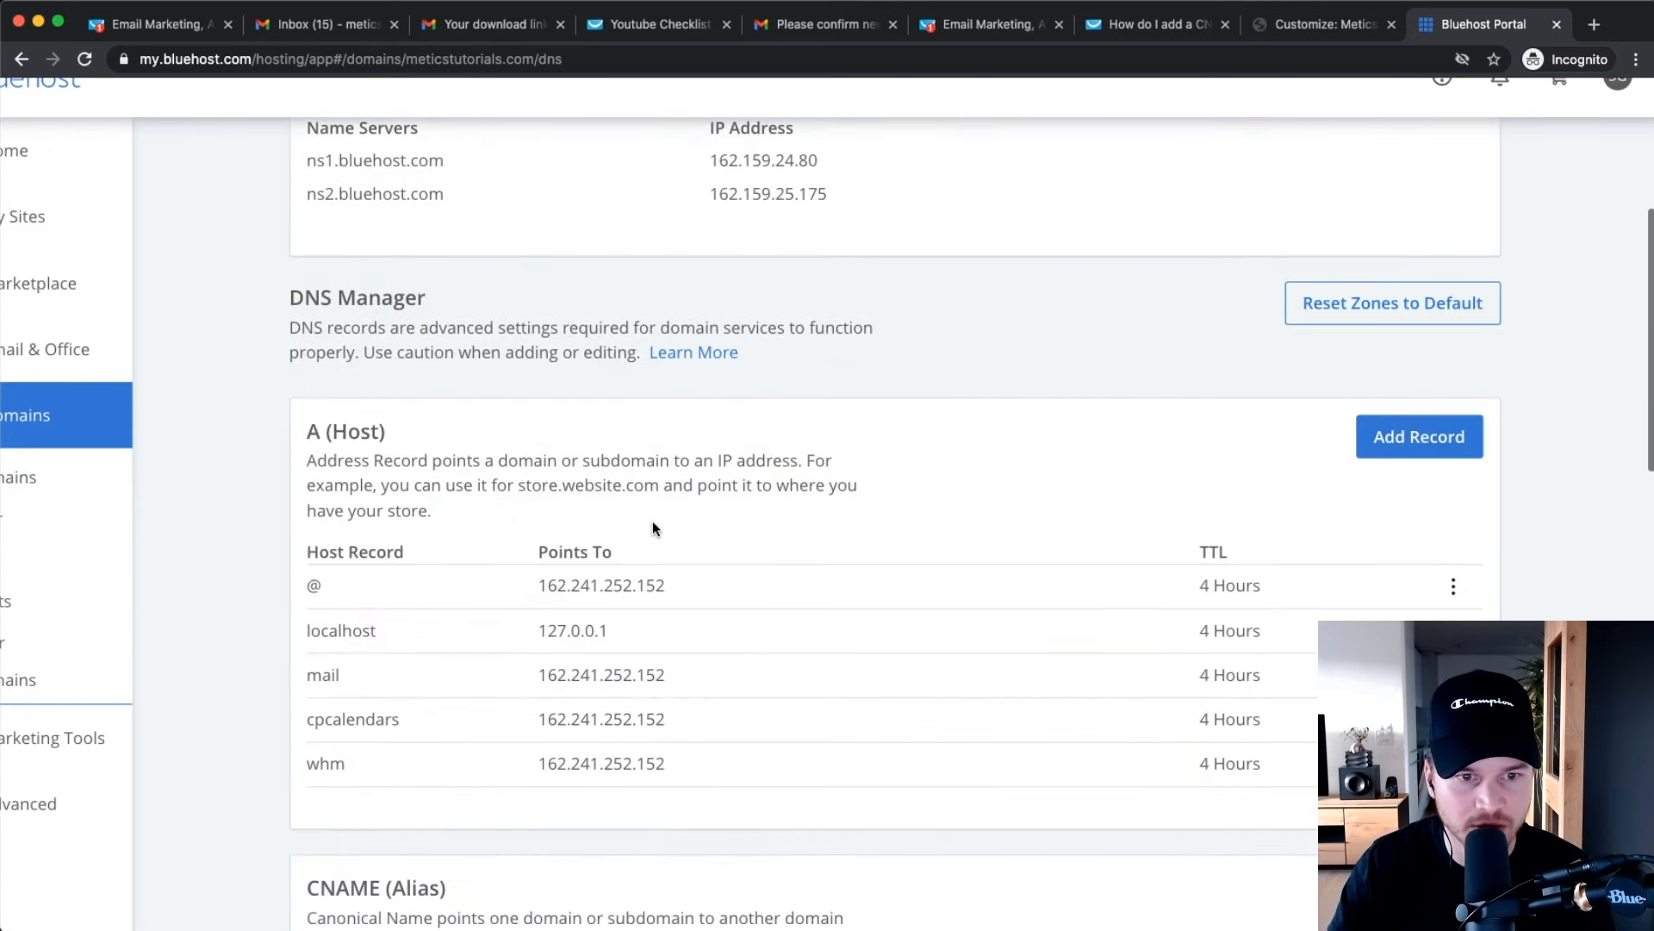
pyautogui.scroll(-5, 653, 521)
pyautogui.moveTo(307, 472); pyautogui.dragTo(879, 507)
pyautogui.moveTo(476, 456); pyautogui.dragTo(320, 449)
pyautogui.click(797, 434)
pyautogui.click(1400, 451)
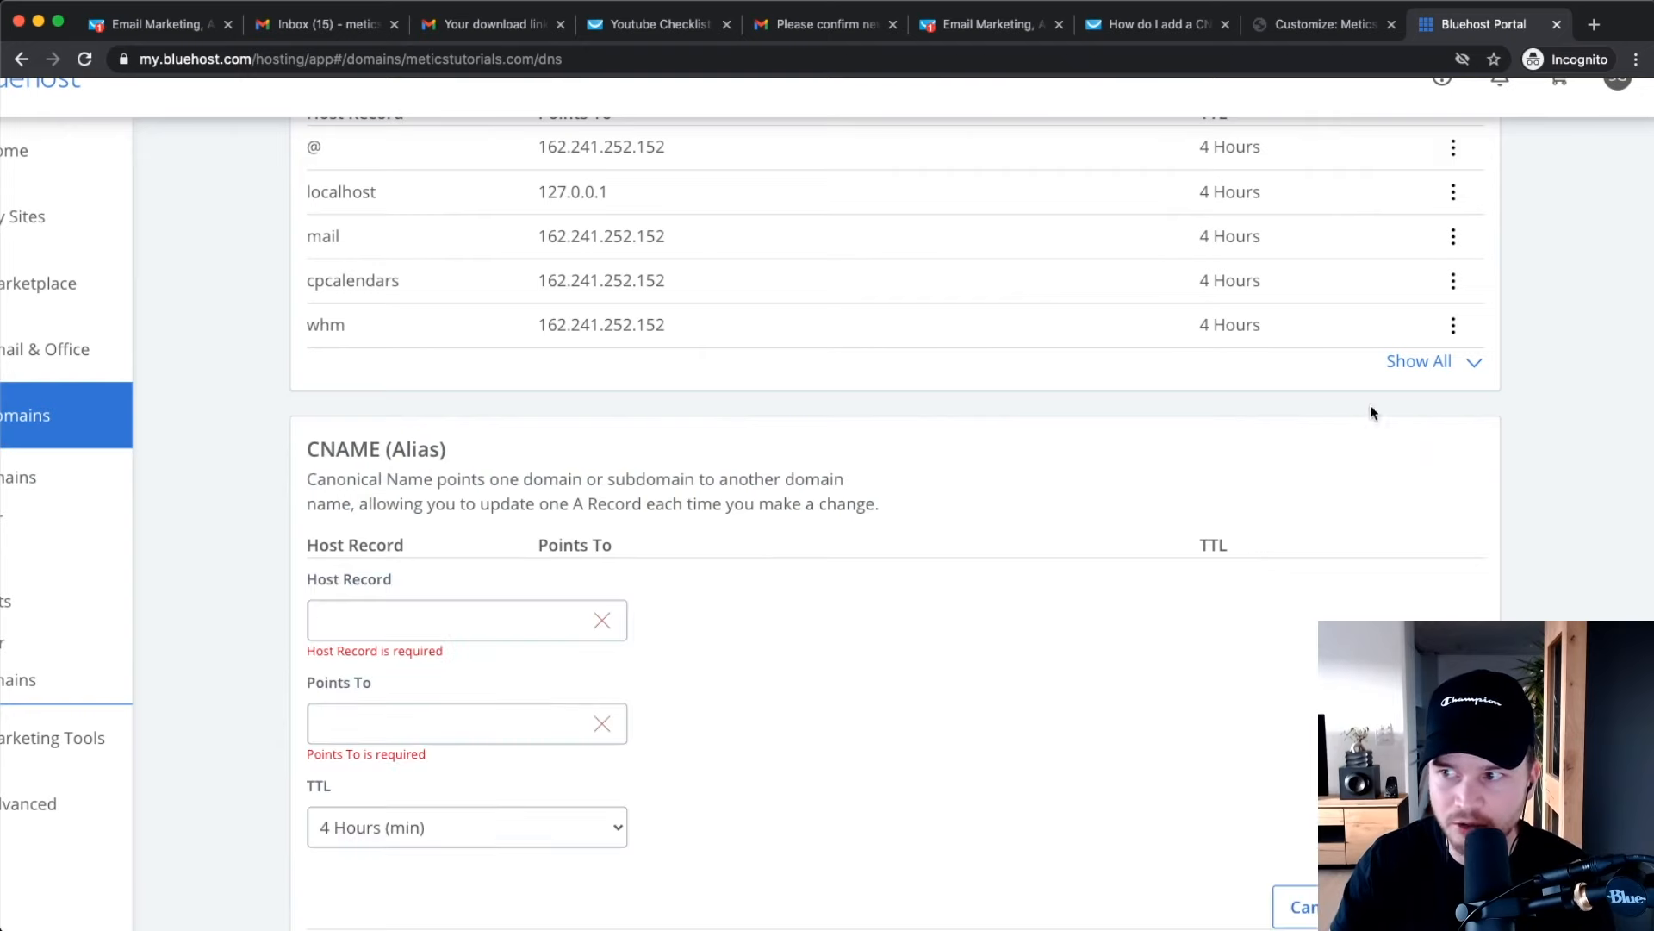
pyautogui.scroll(-2, 1217, 442)
# Set the CNAME Host Record to 'content'.
pyautogui.click(409, 531)
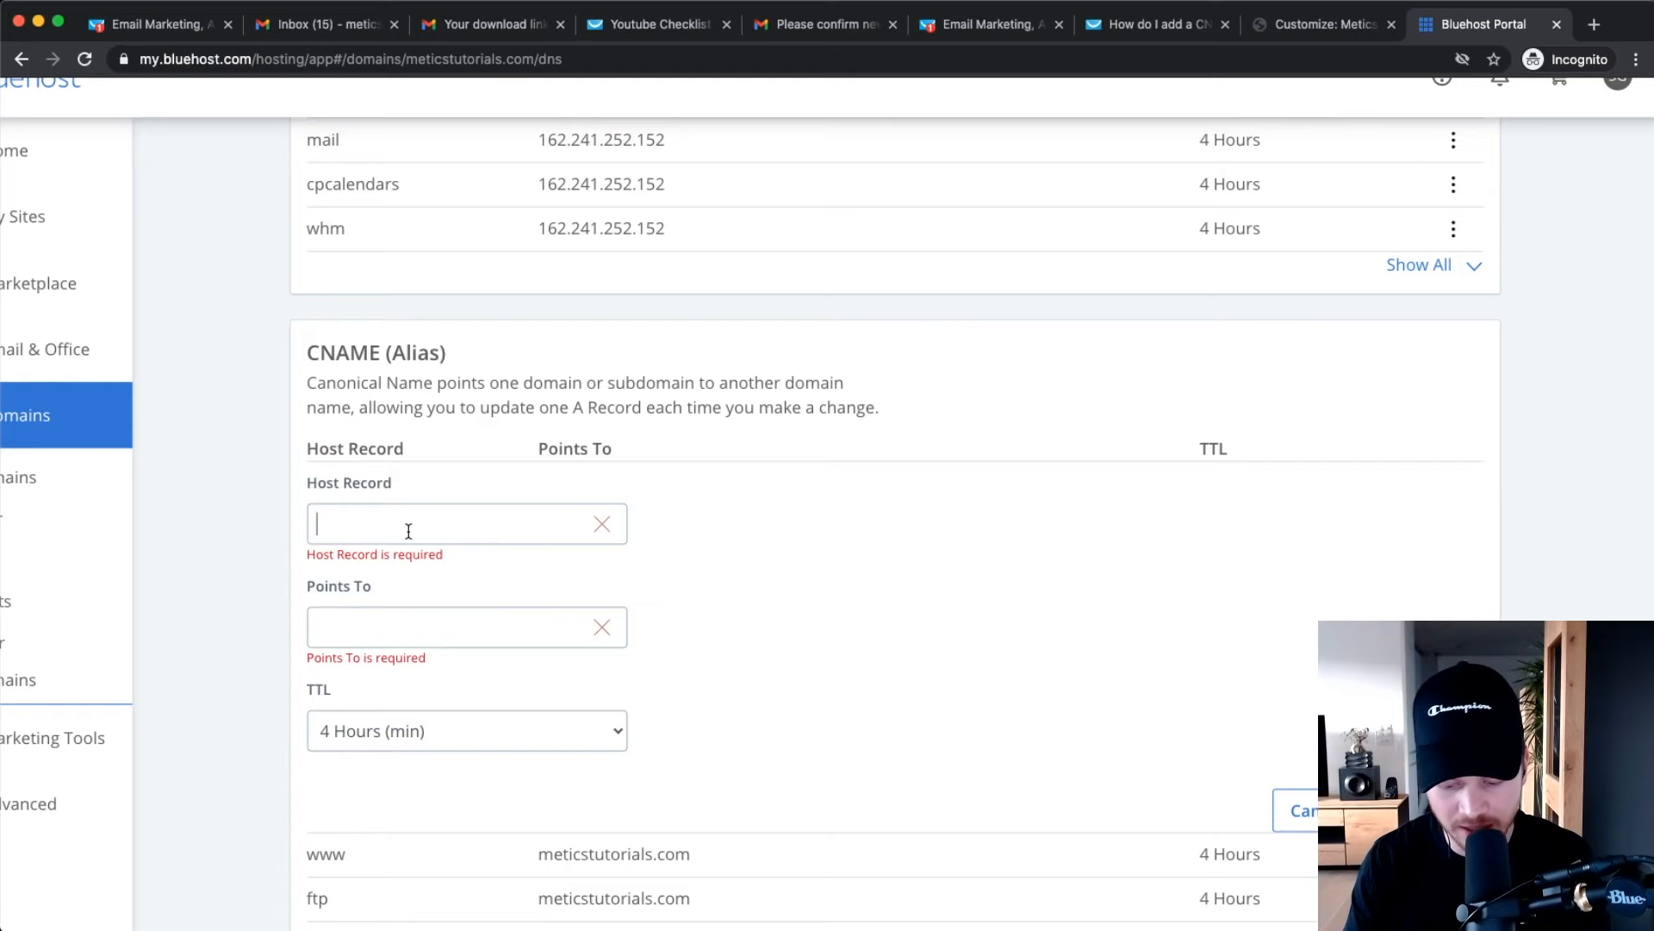
pyautogui.write('@')
pyautogui.moveTo(323, 522); pyautogui.dragTo(293, 524)
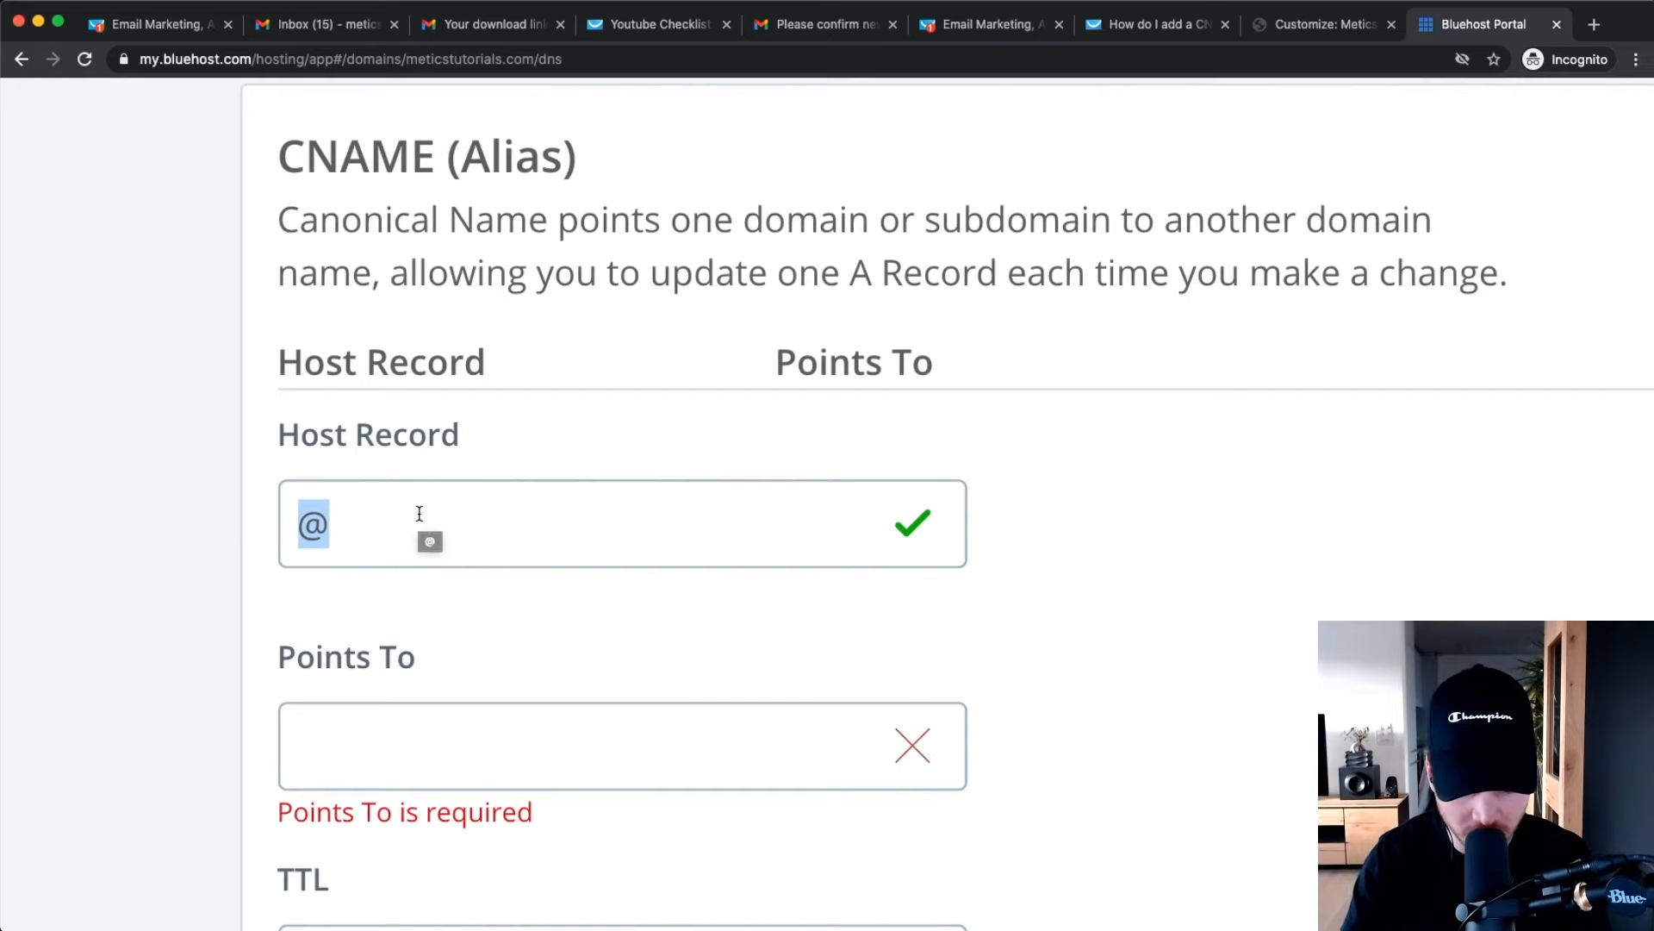
pyautogui.write('content')
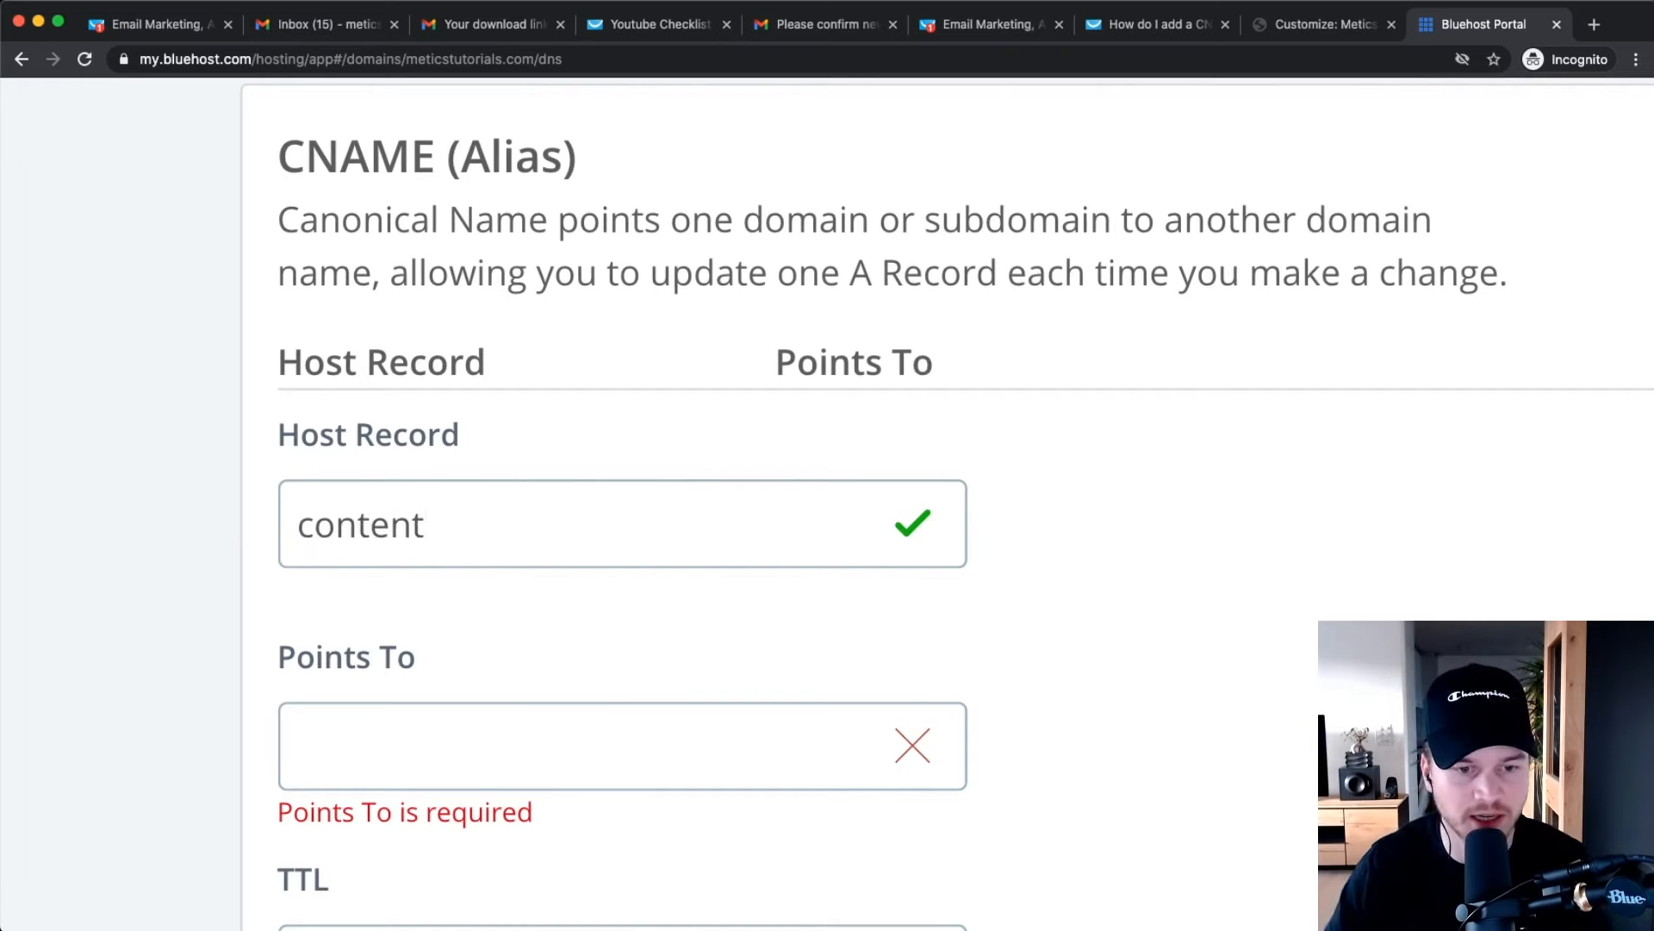
pyautogui.scroll(-3, 479, 403)
pyautogui.click(348, 470)
pyautogui.press('super+minus')
pyautogui.press('super+minus')
pyautogui.press('super+minus')
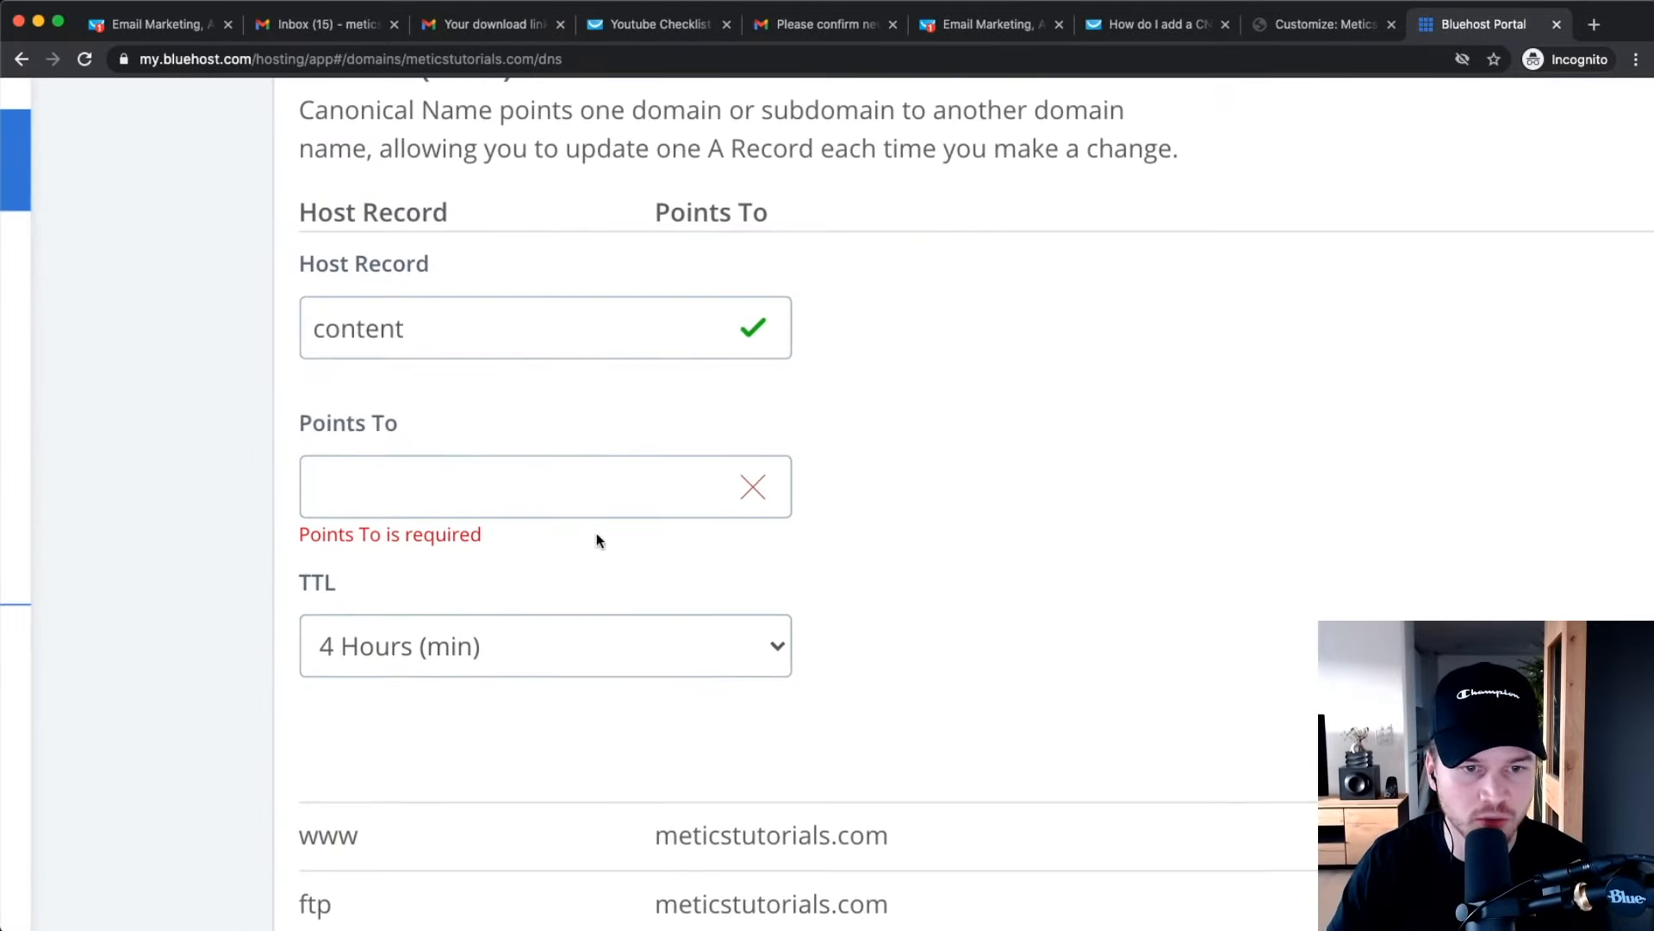
# Copy the squeeze.gr8.com address from the GetResponse help article.
pyautogui.click(1120, 26)
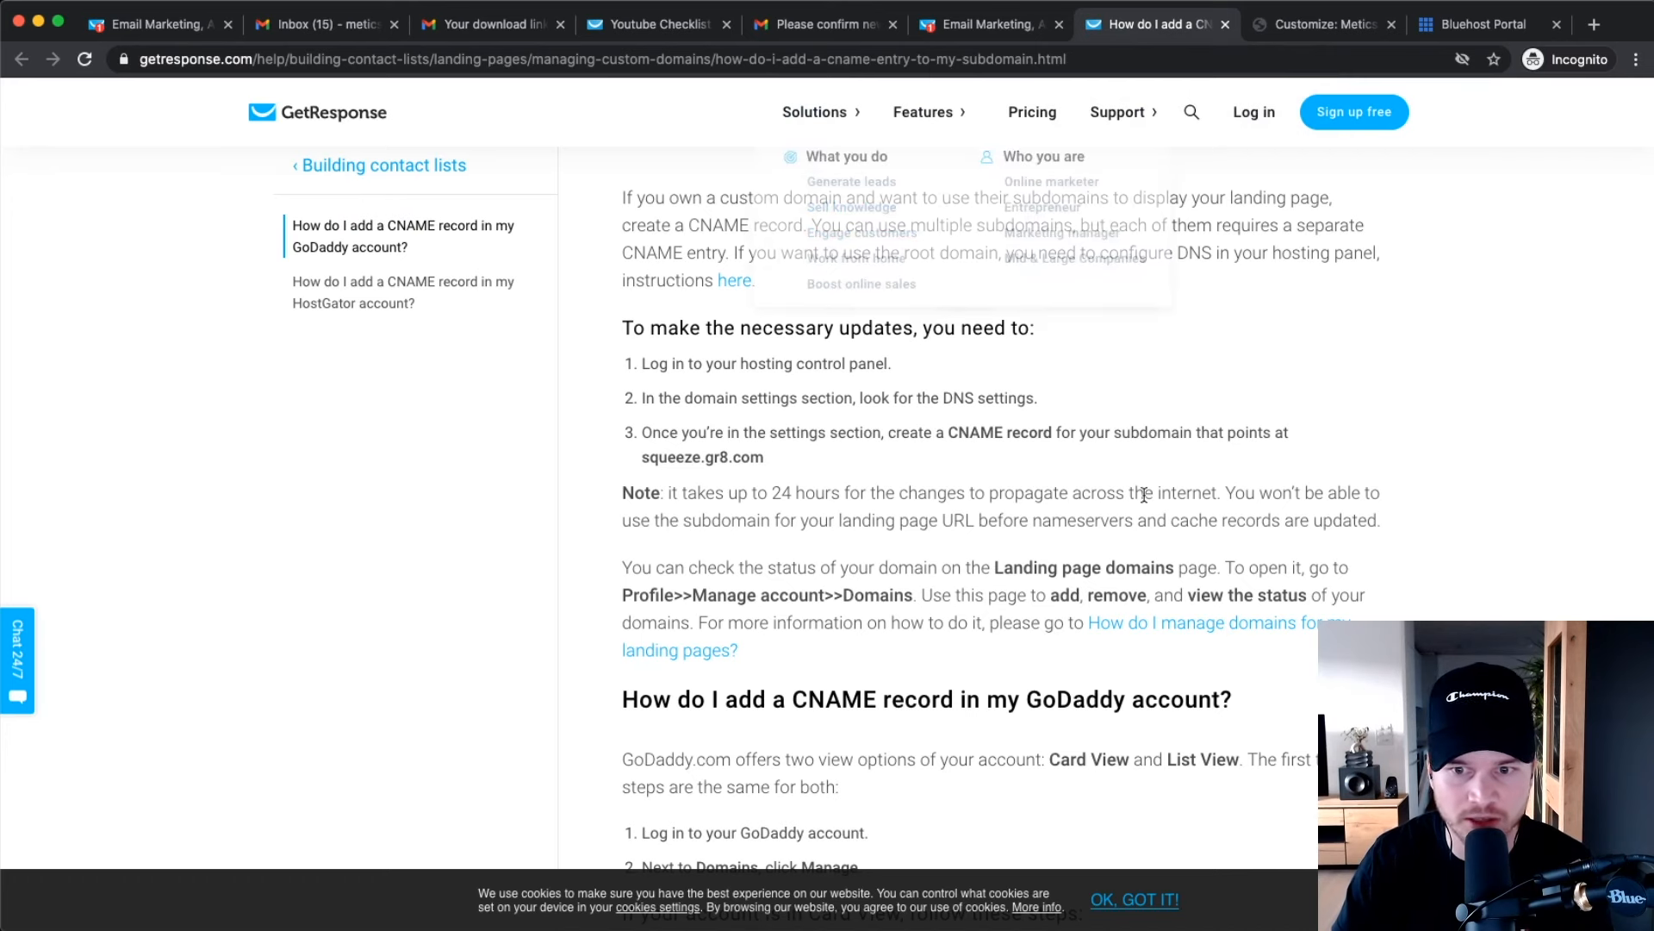
pyautogui.scroll(-1, 1143, 494)
pyautogui.press('super+plus')
pyautogui.press('super+plus')
pyautogui.press('super+plus')
pyautogui.press('super+plus')
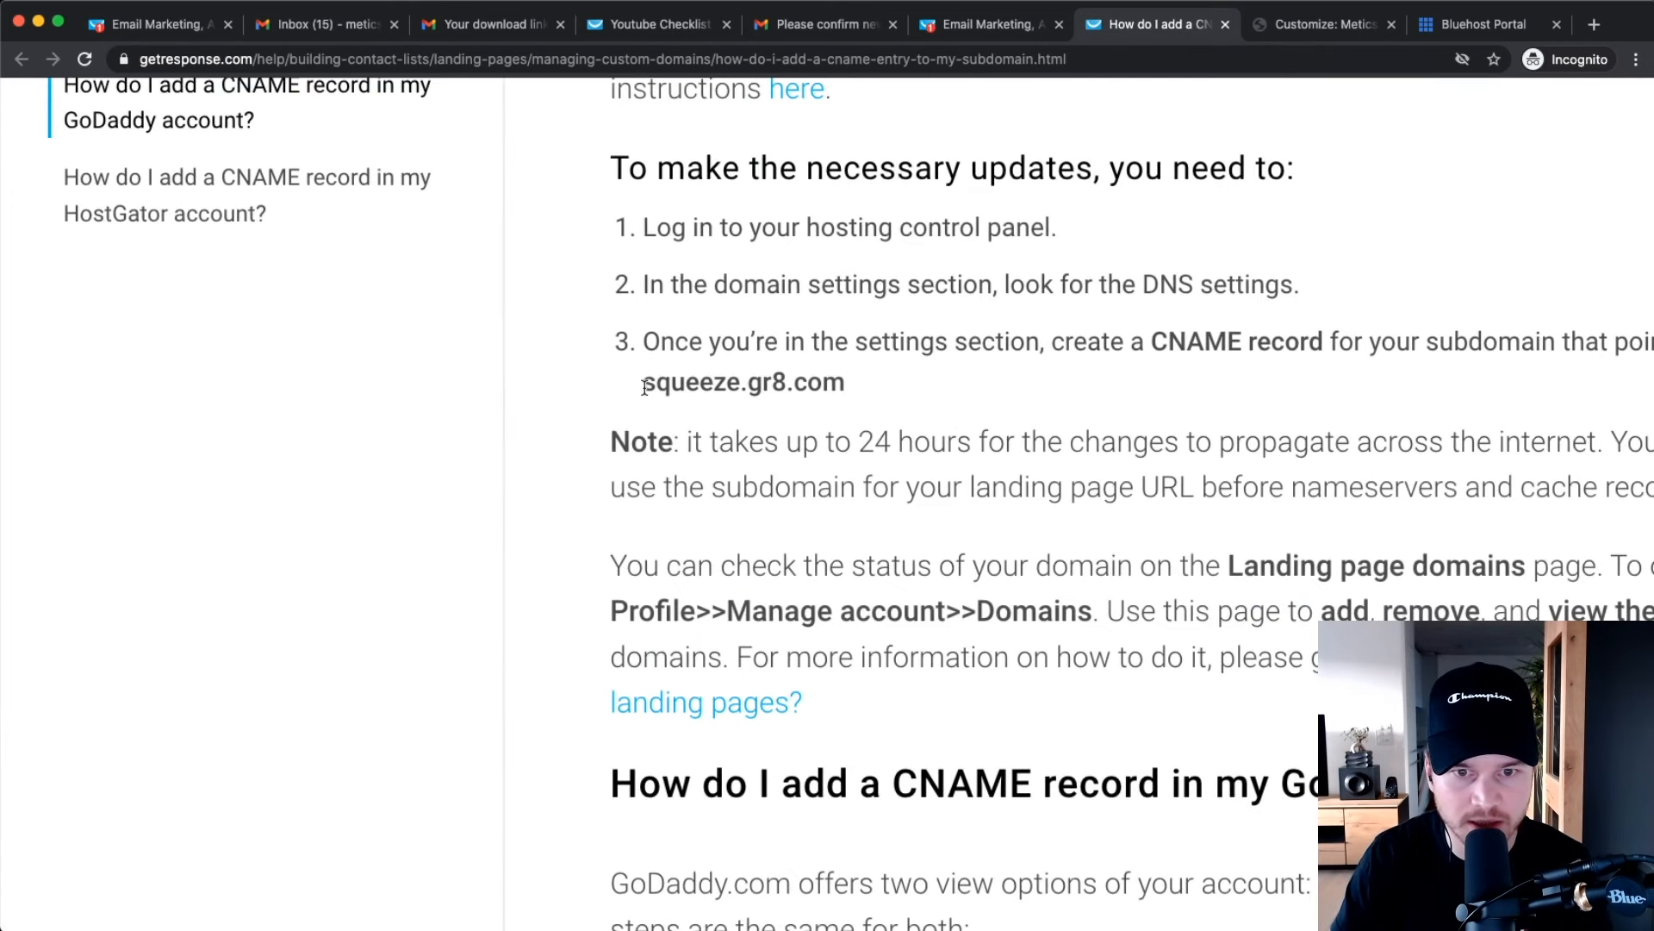
pyautogui.moveTo(645, 388); pyautogui.dragTo(846, 385)
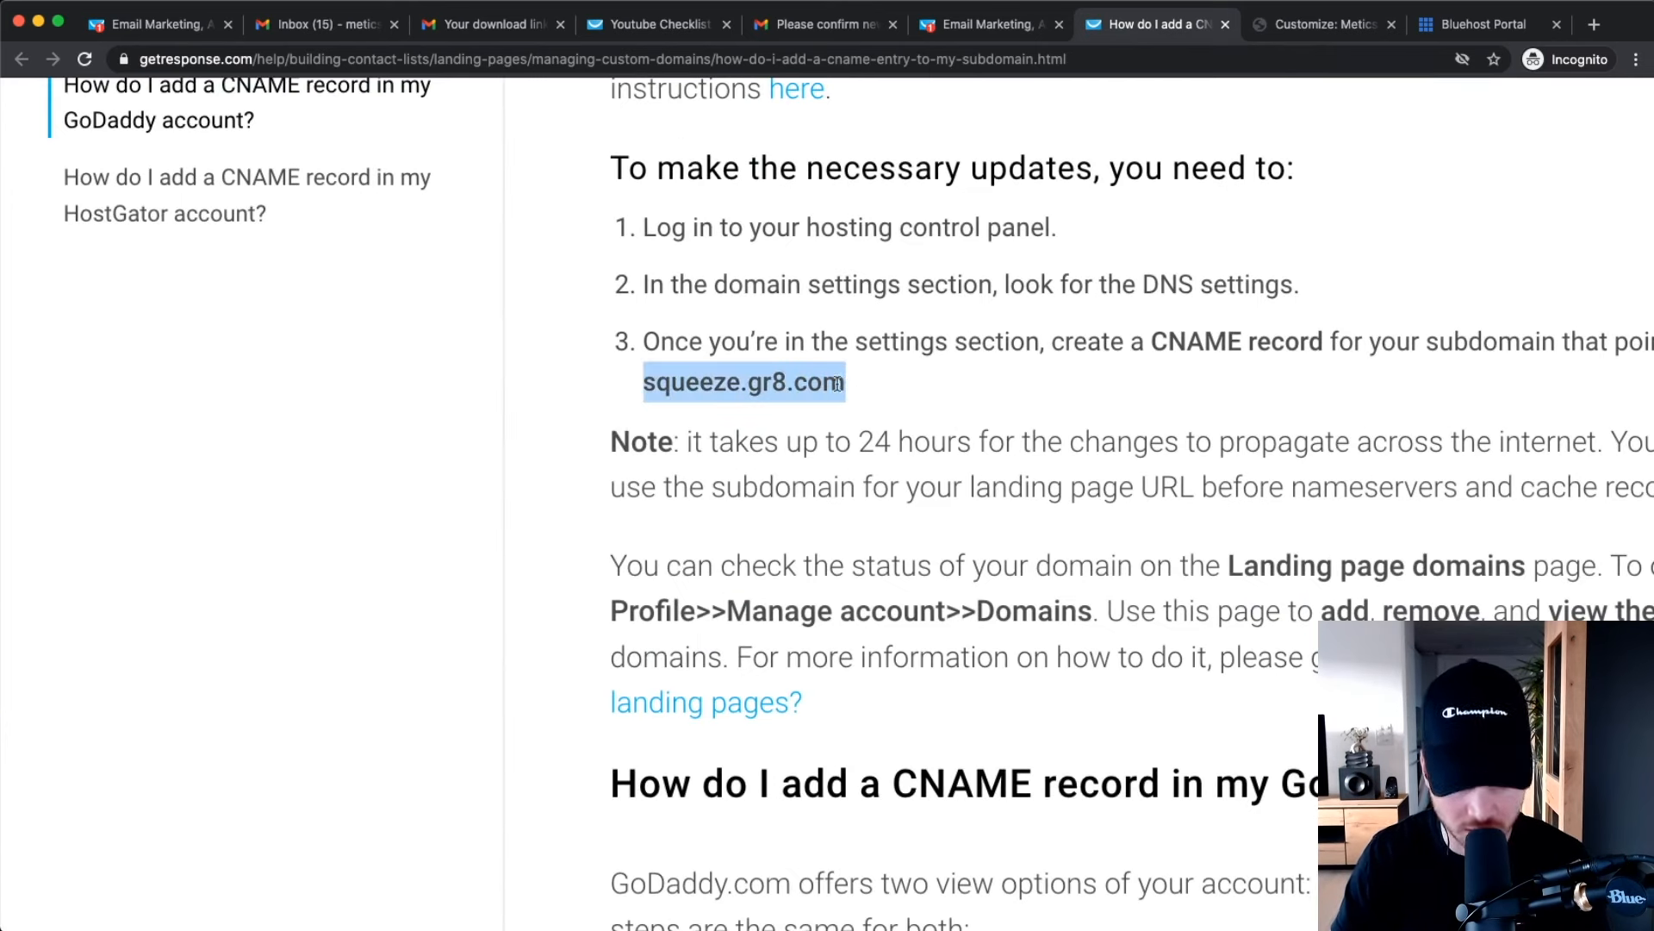
pyautogui.rightClick(692, 380)
pyautogui.click(810, 421)
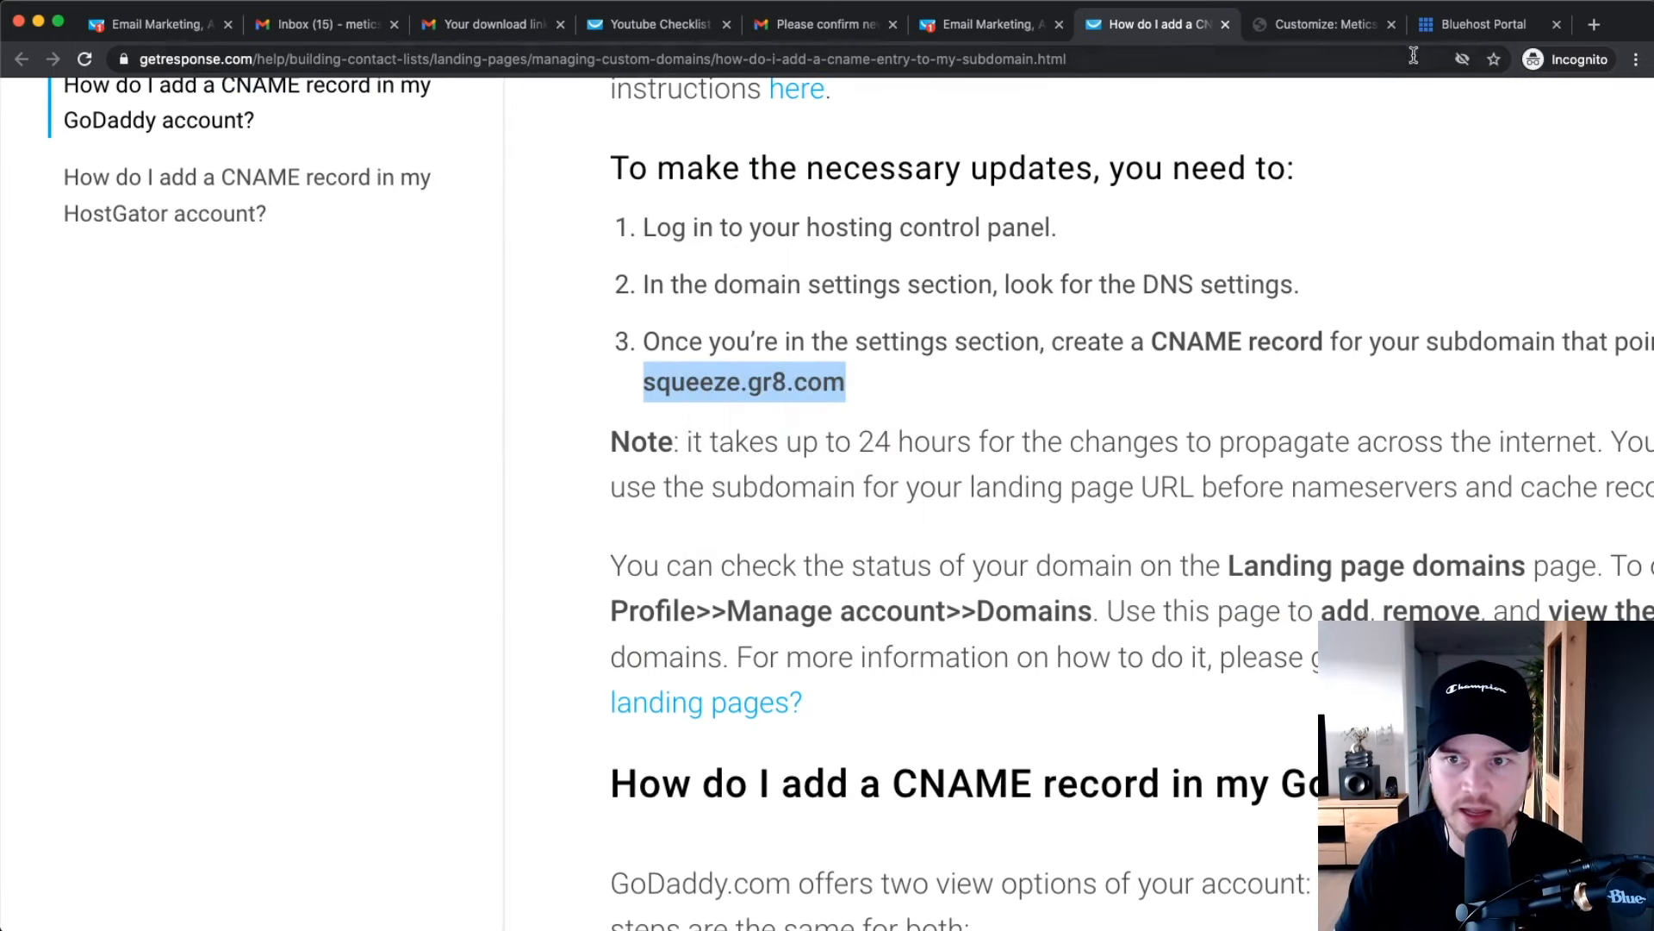
# Paste squeeze.gr8.com into Points To and save the CNAME record.
pyautogui.click(1482, 24)
pyautogui.rightClick(389, 473)
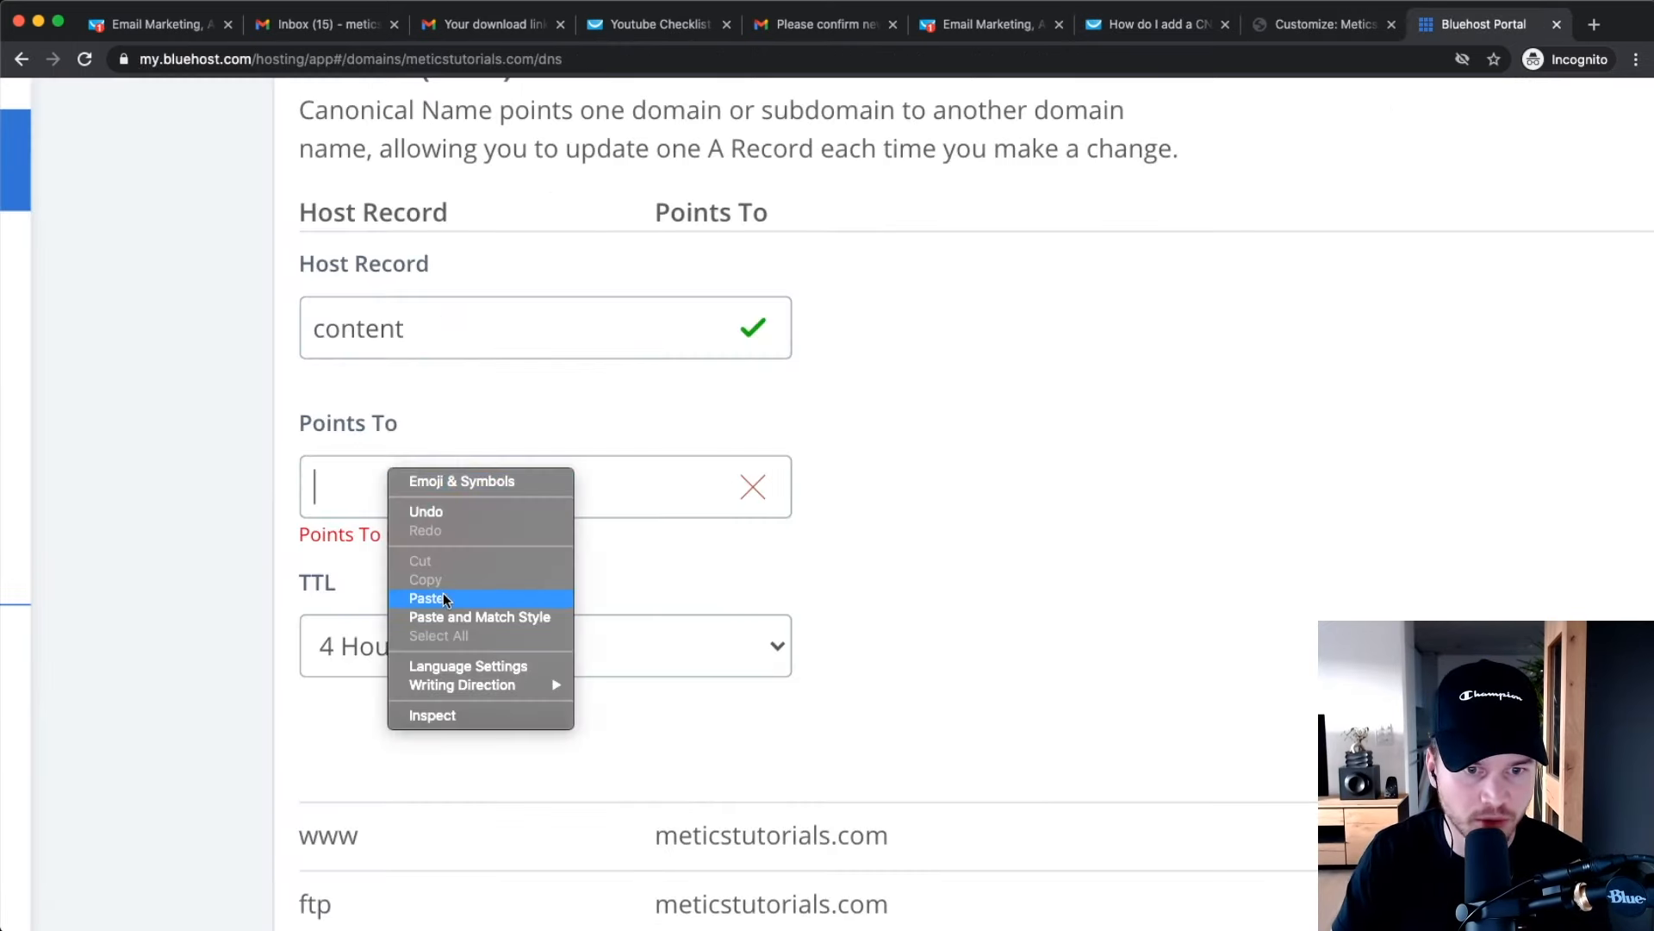
pyautogui.click(443, 593)
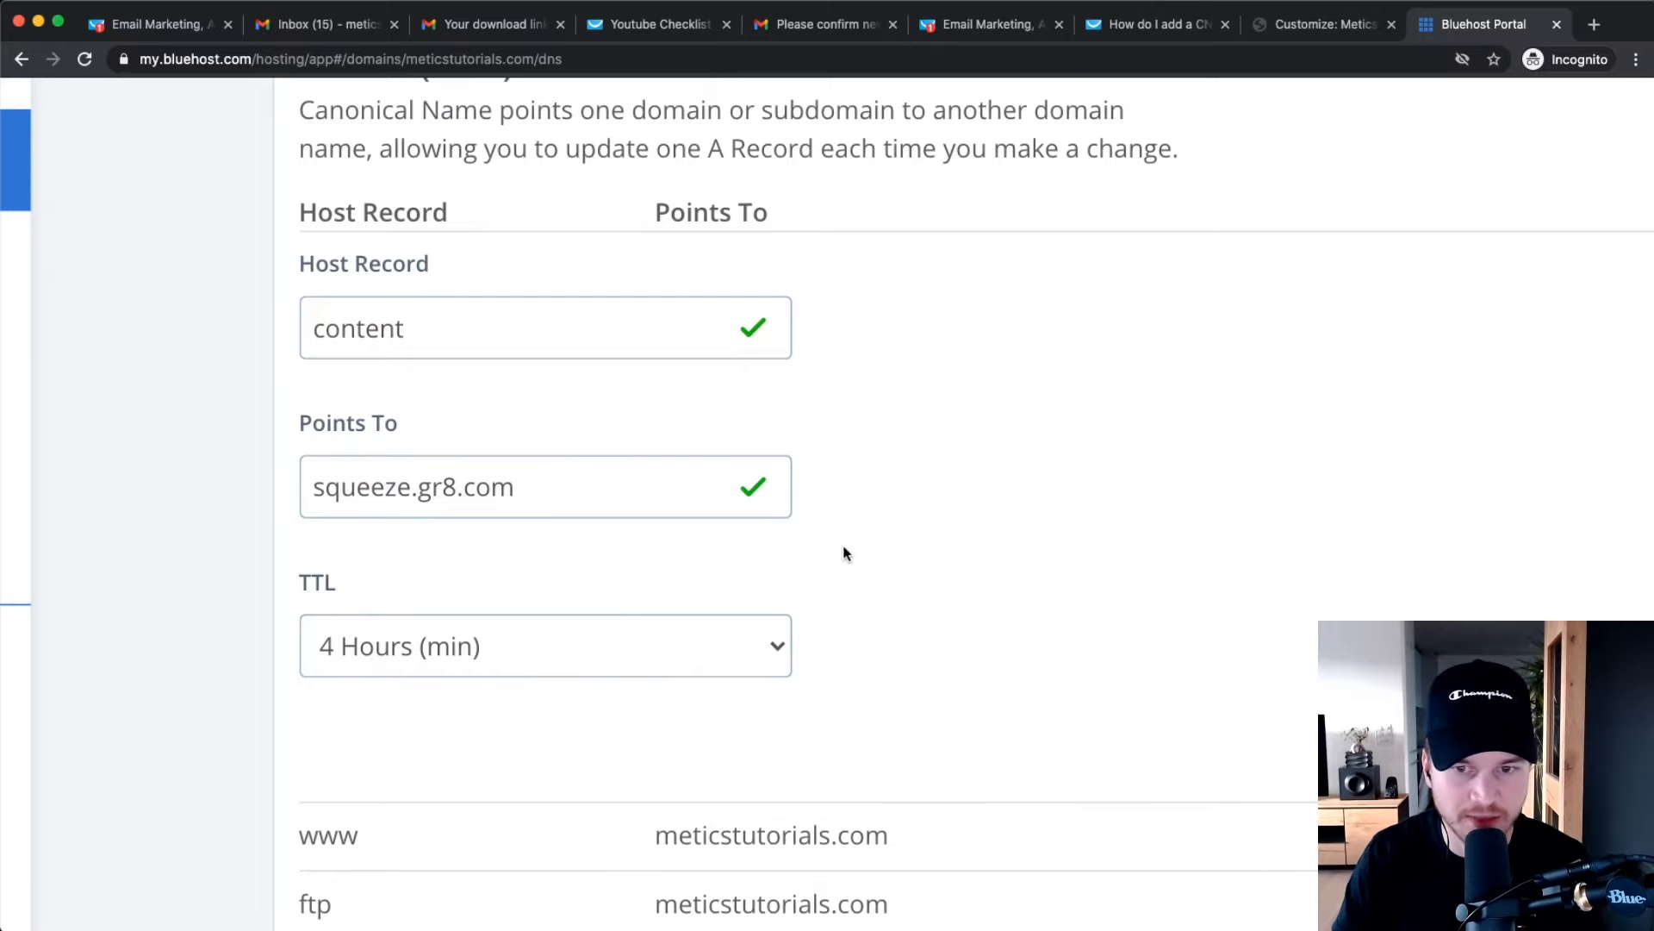
pyautogui.scroll(-4, 890, 543)
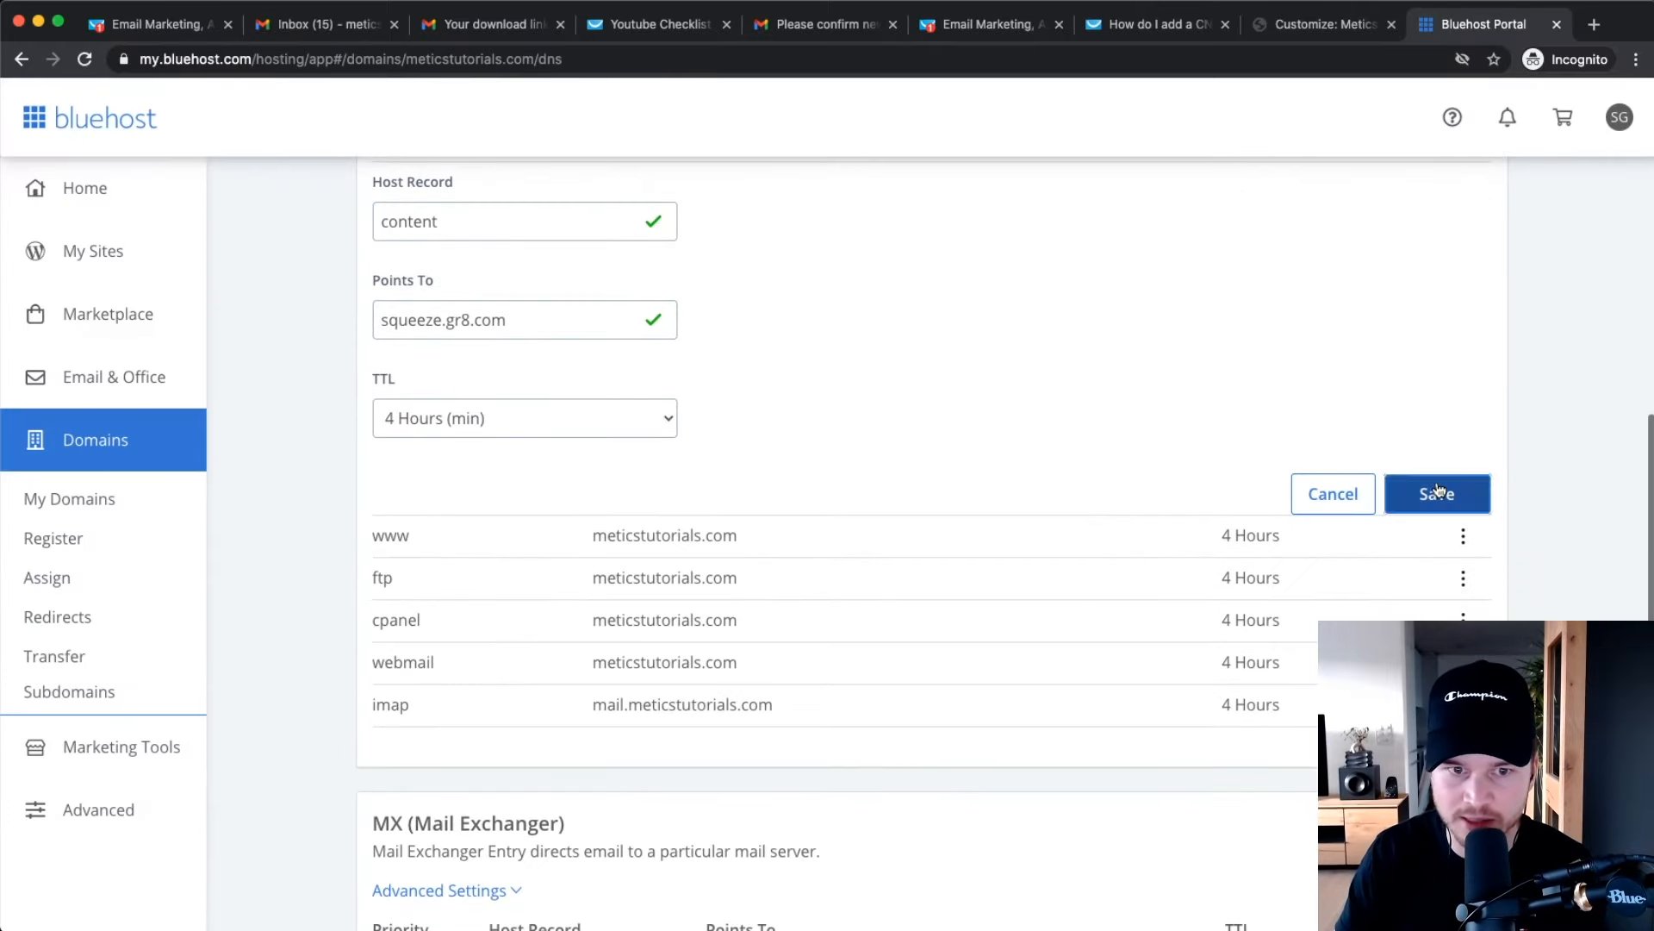
pyautogui.click(1437, 492)
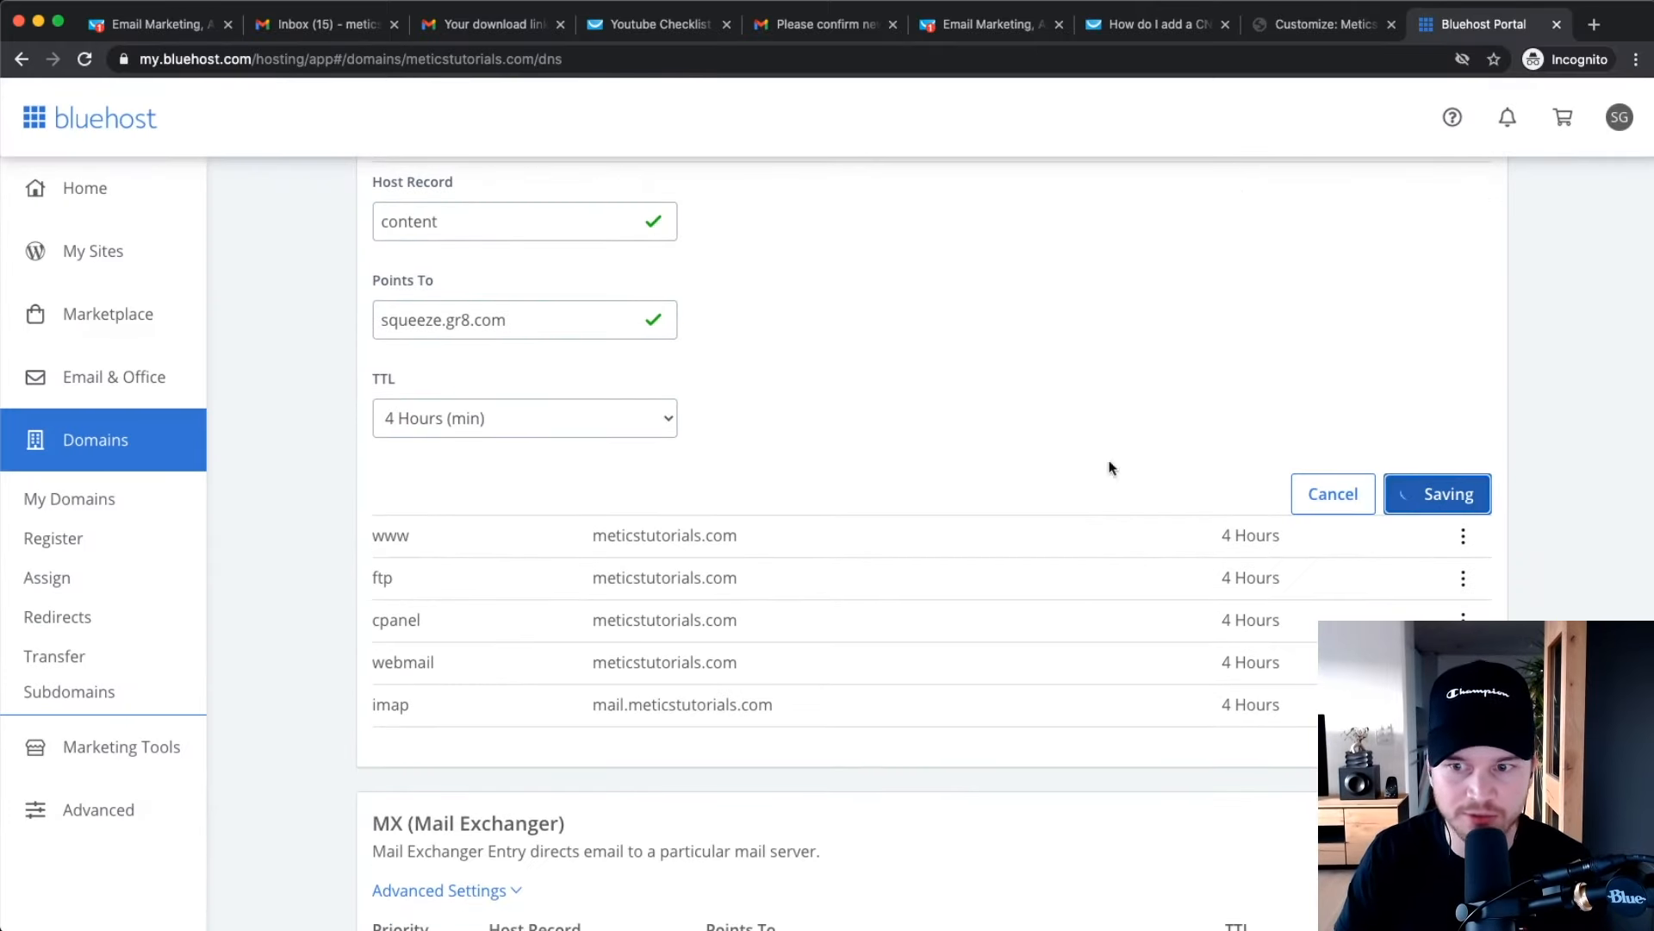
# Confirm the content → squeeze.gr8.com record in the CNAME list, then return to the help article.
pyautogui.scroll(-5, 1249, 580)
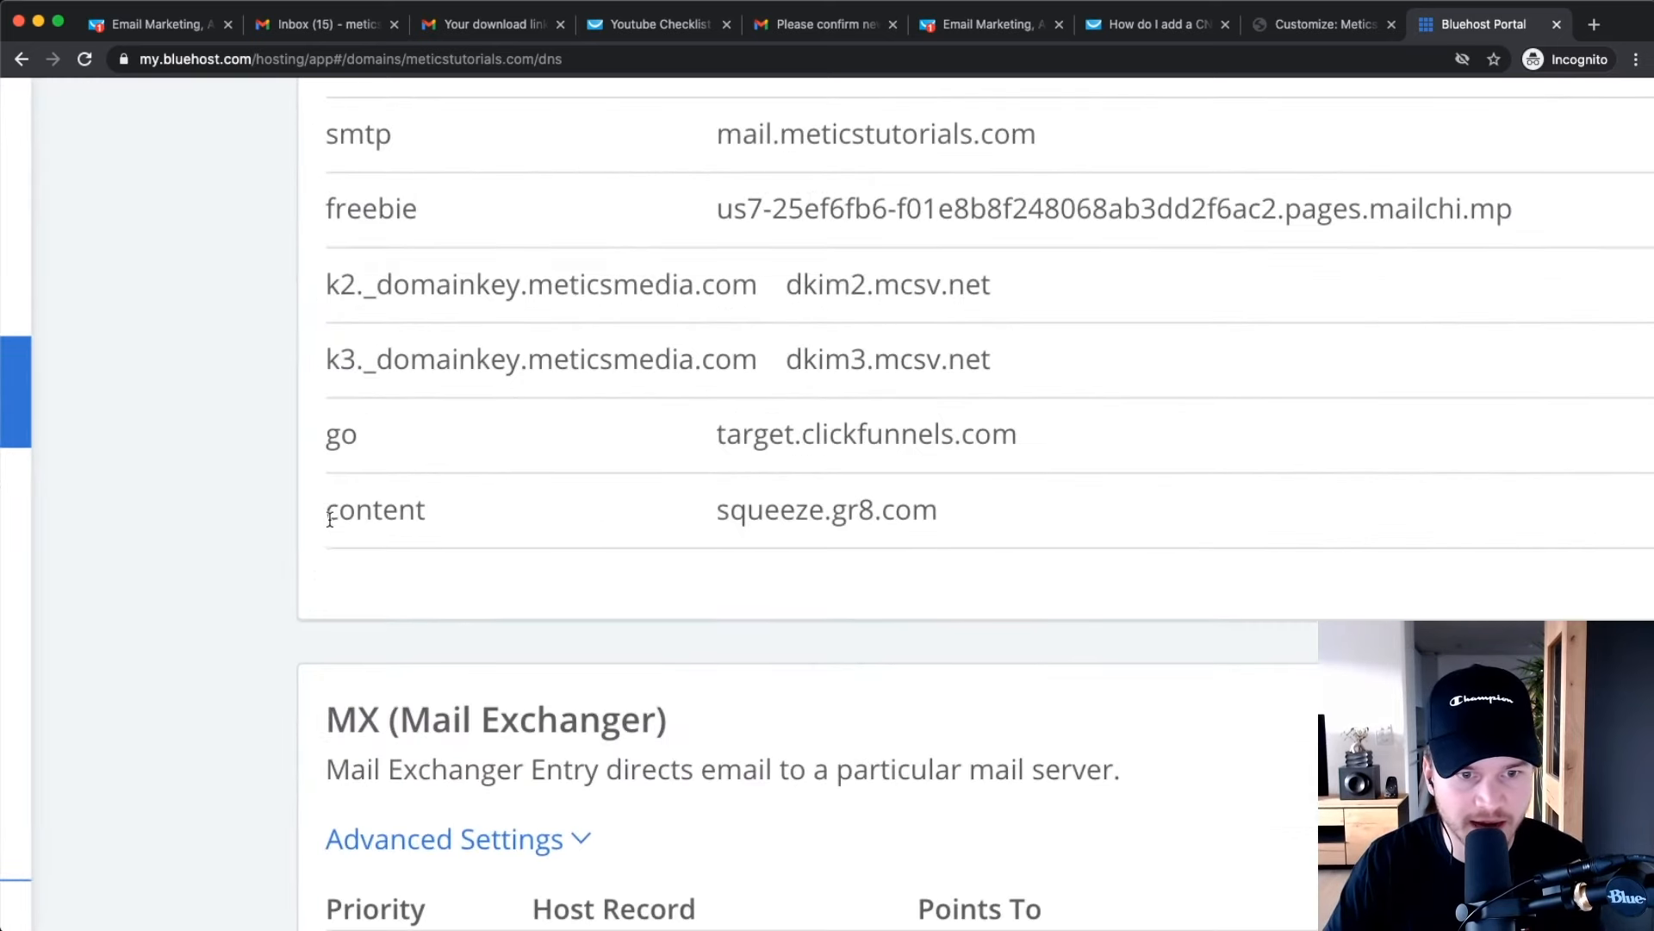
pyautogui.doubleClick(476, 517)
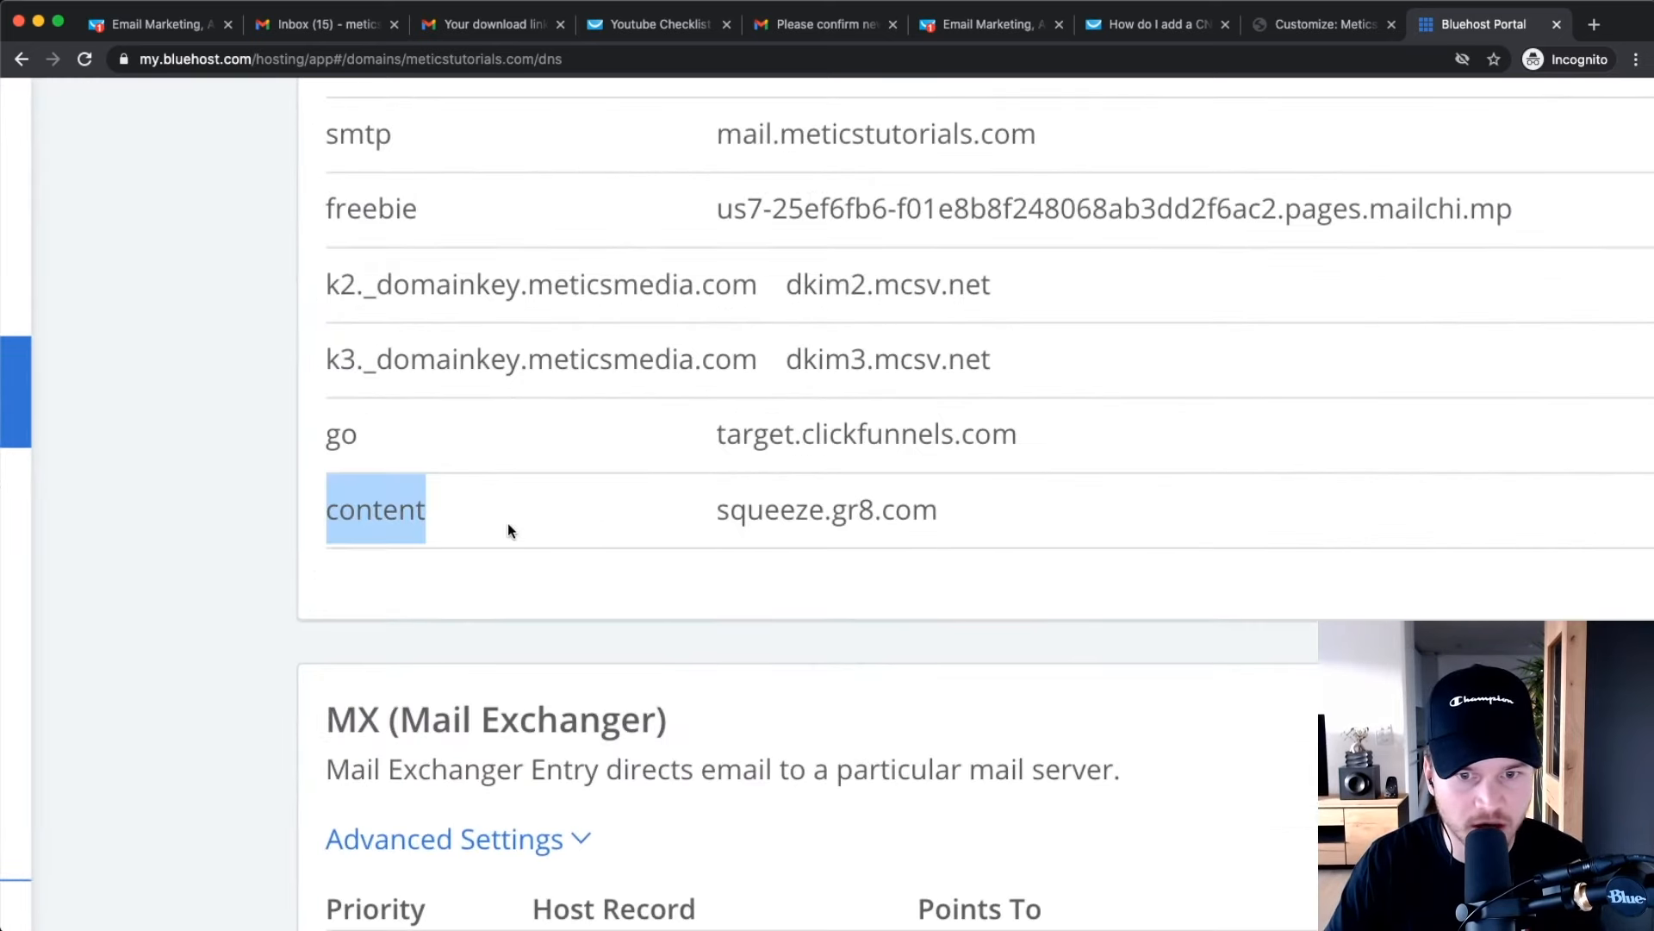
pyautogui.moveTo(717, 510); pyautogui.dragTo(942, 510)
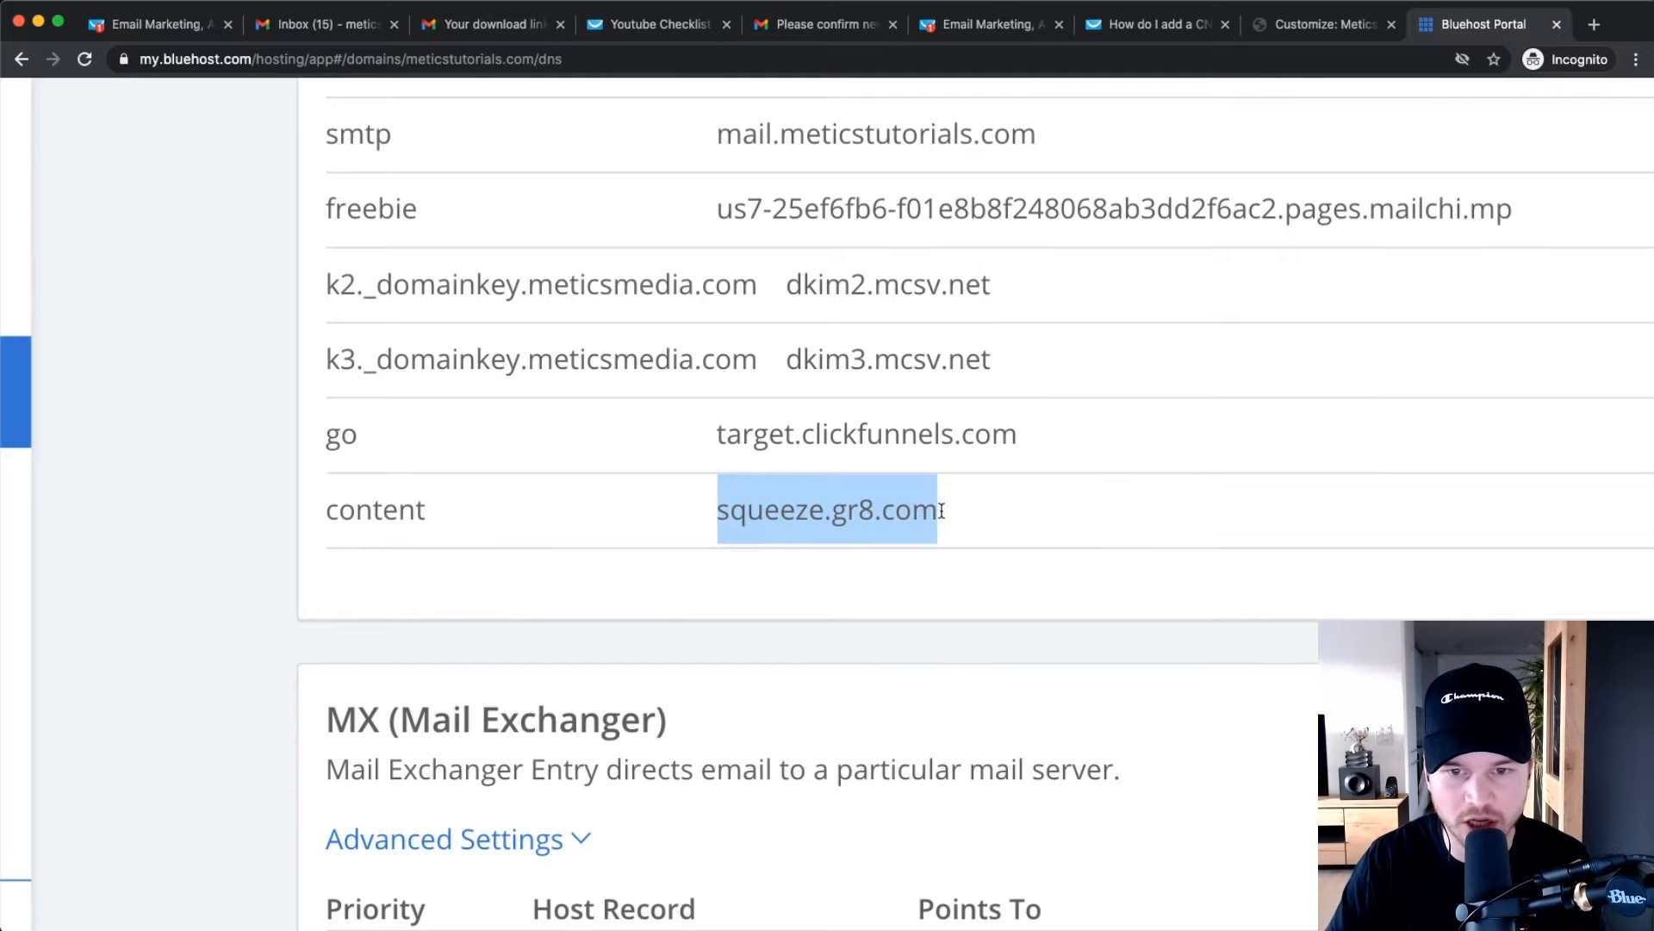
pyautogui.scroll(-5, 1001, 515)
pyautogui.click(1192, 516)
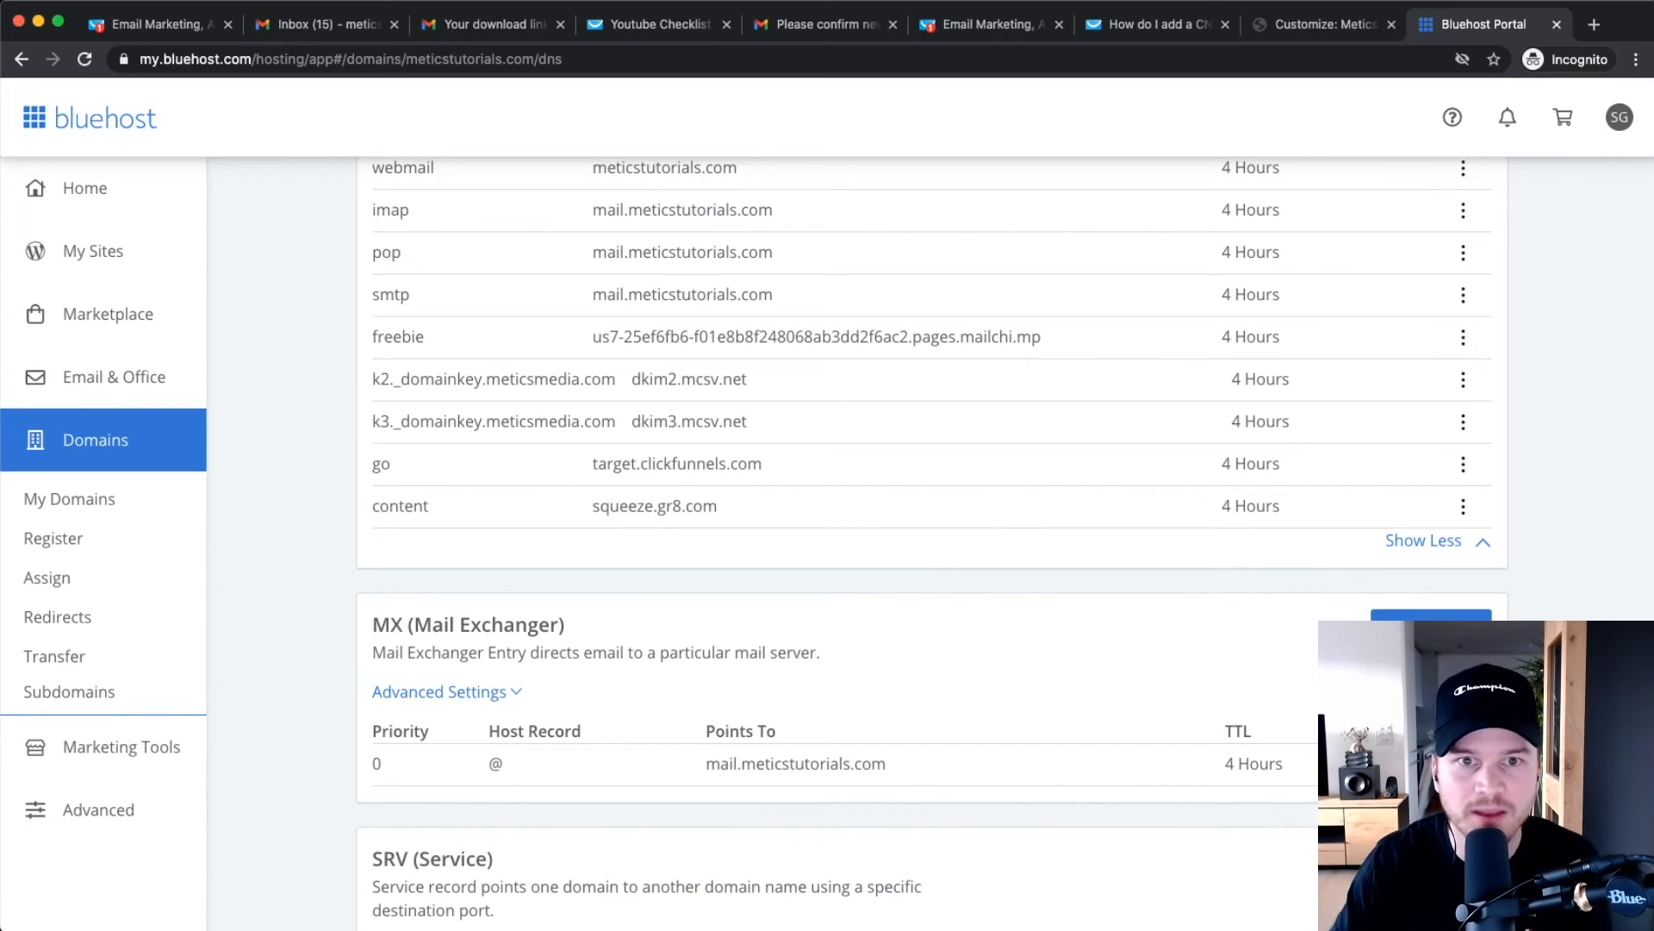
pyautogui.click(1172, 25)
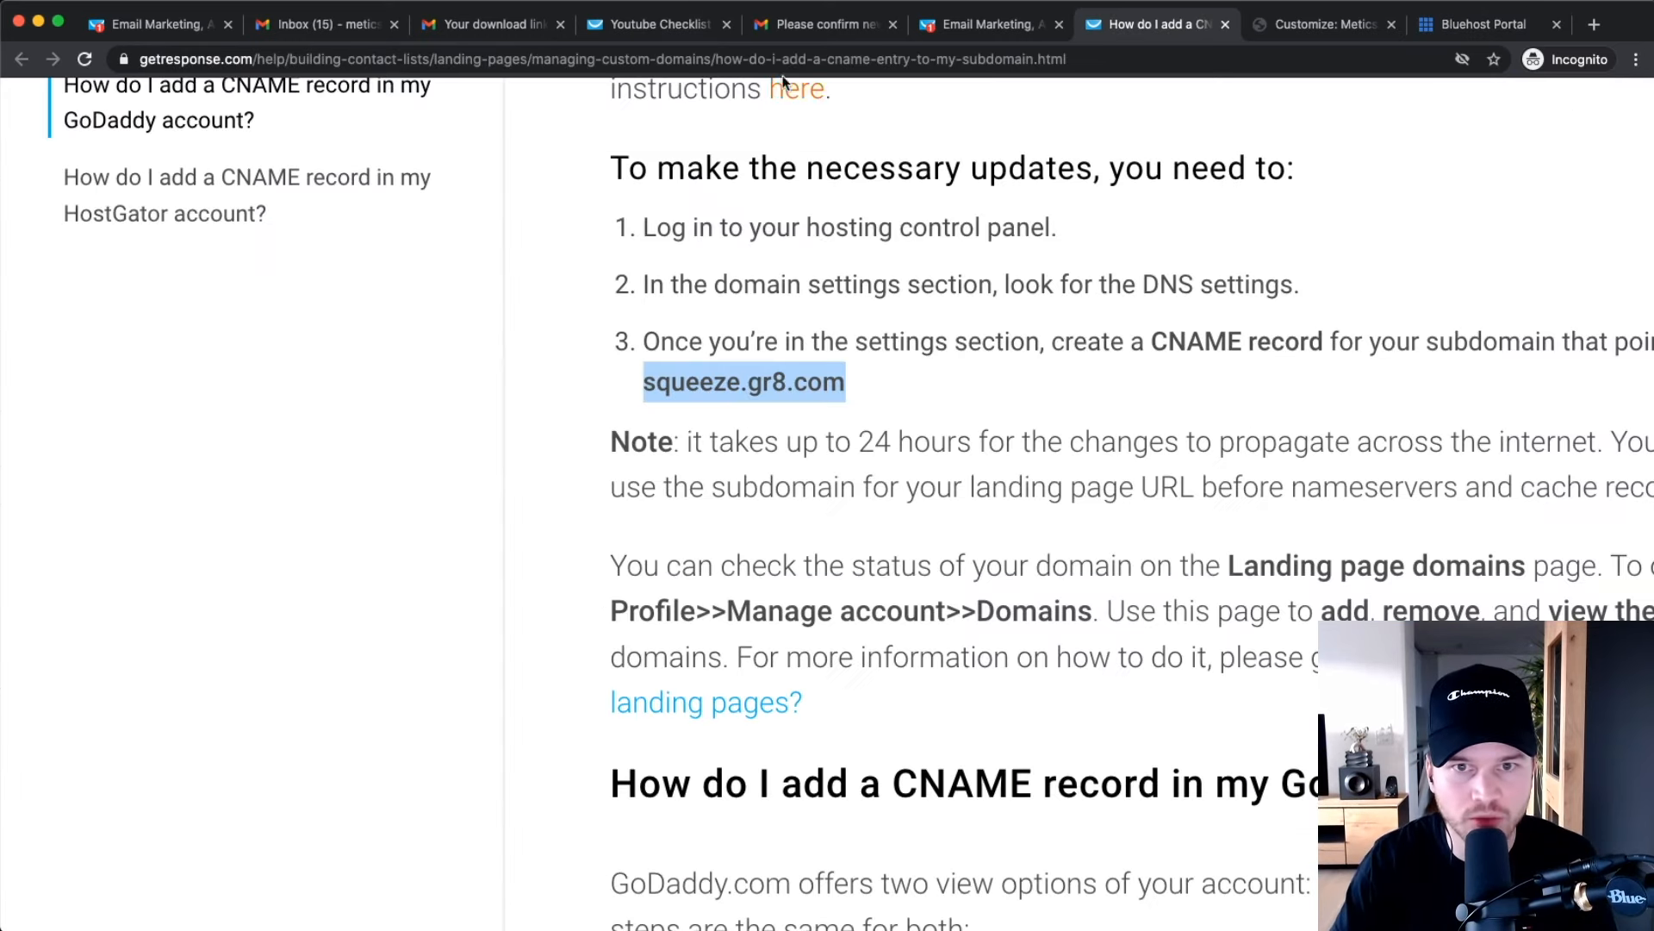
# Back in the landing page settings, choose content.meticstutorials.com as the assigned own domain.
pyautogui.click(987, 24)
pyautogui.press('super+0')
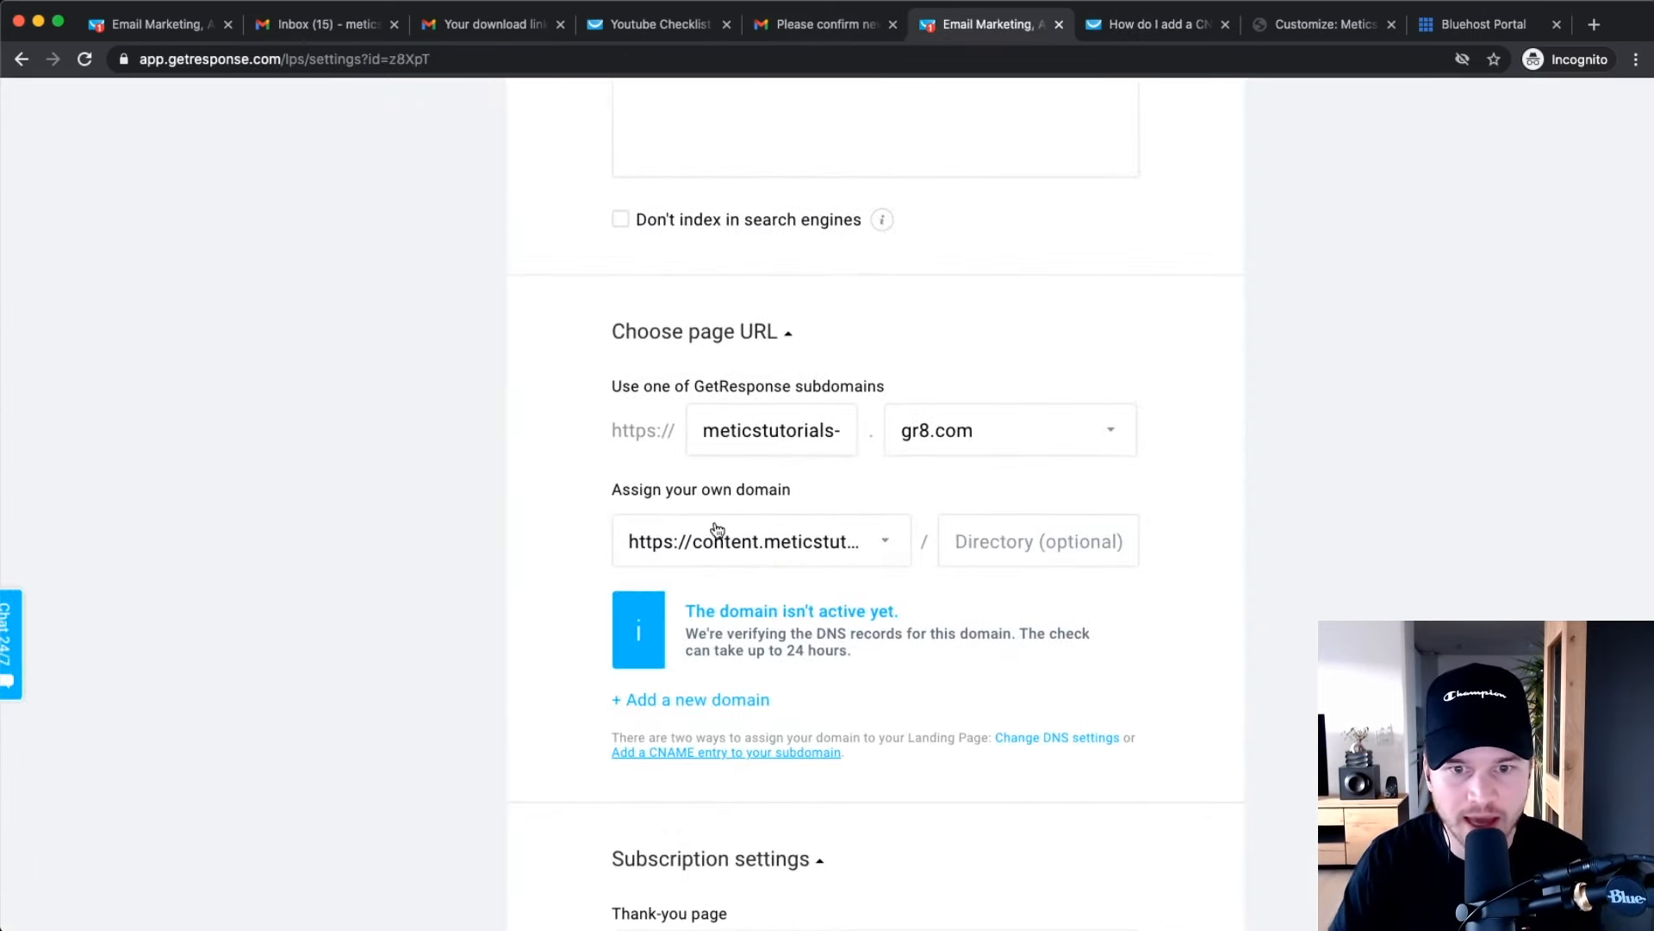
pyautogui.press('super+equal')
pyautogui.press('super+equal')
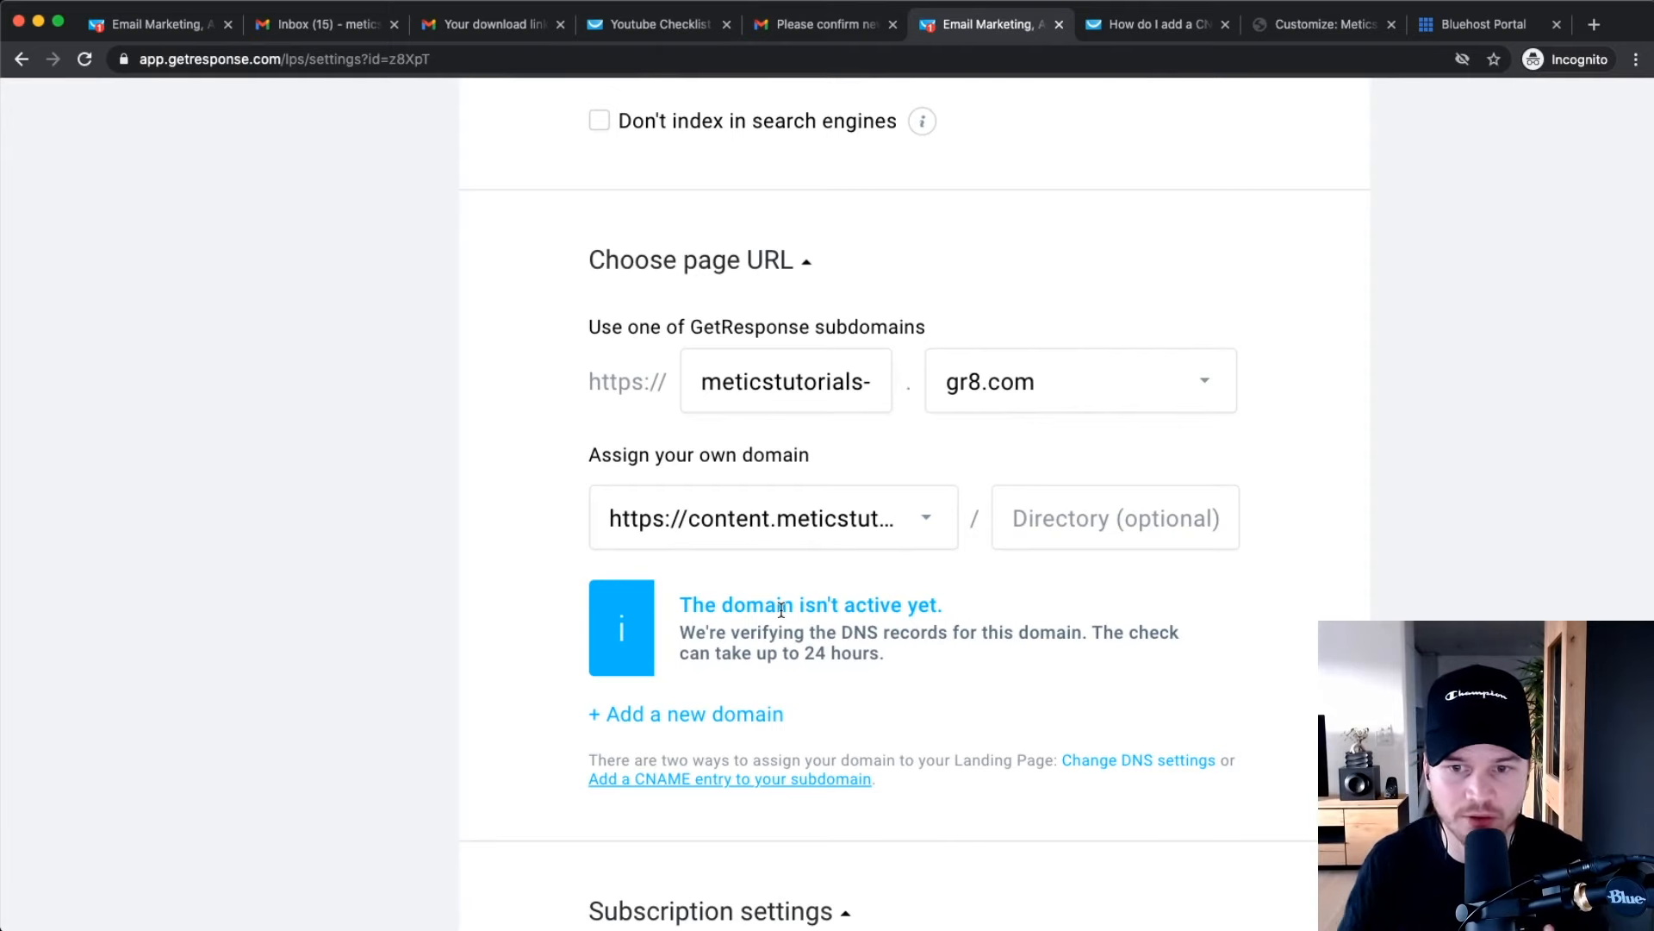
pyautogui.click(1077, 517)
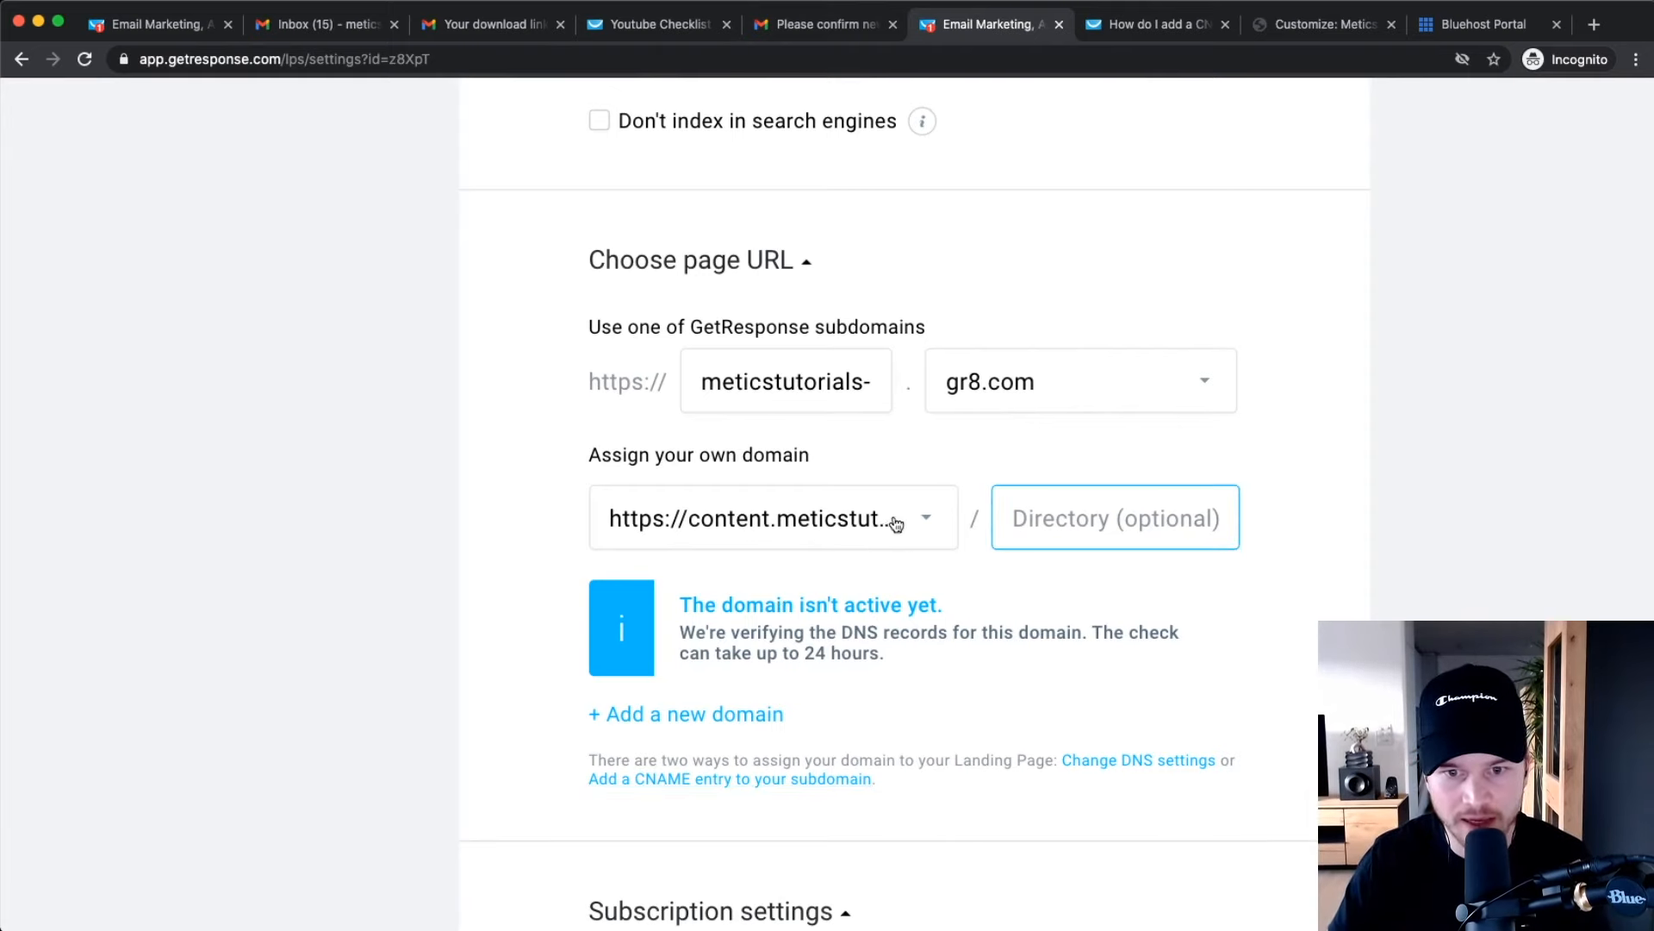
pyautogui.click(896, 523)
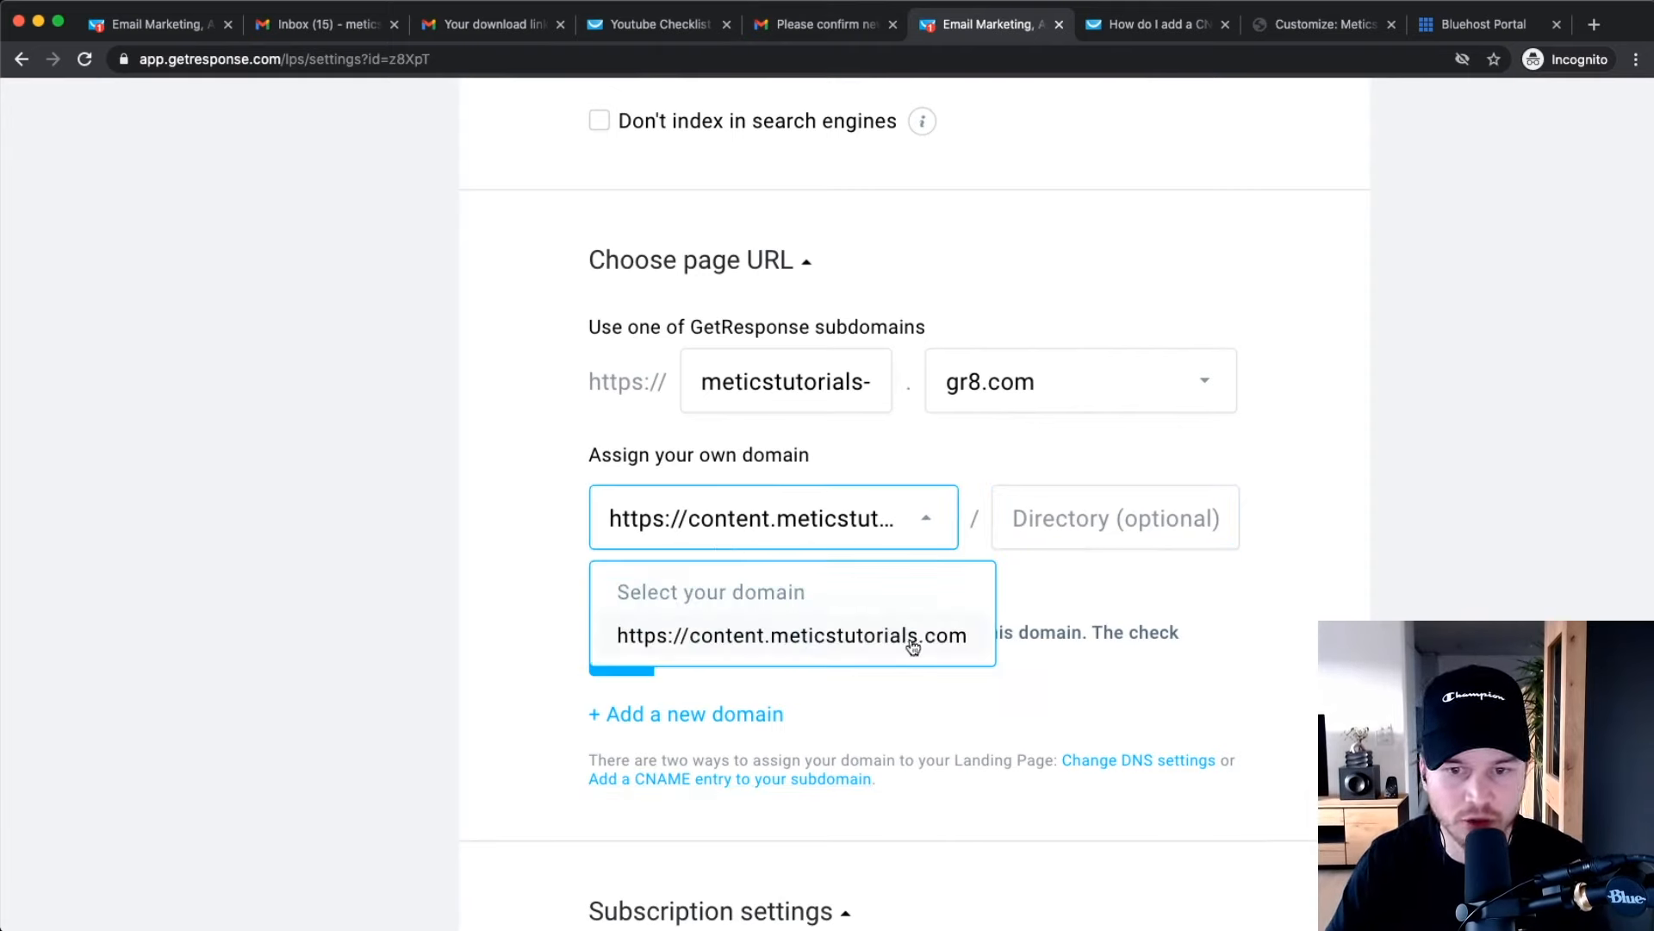
pyautogui.click(1061, 540)
# Enter 'youtube-checklist' as the directory and publish the landing page.
pyautogui.write('y')
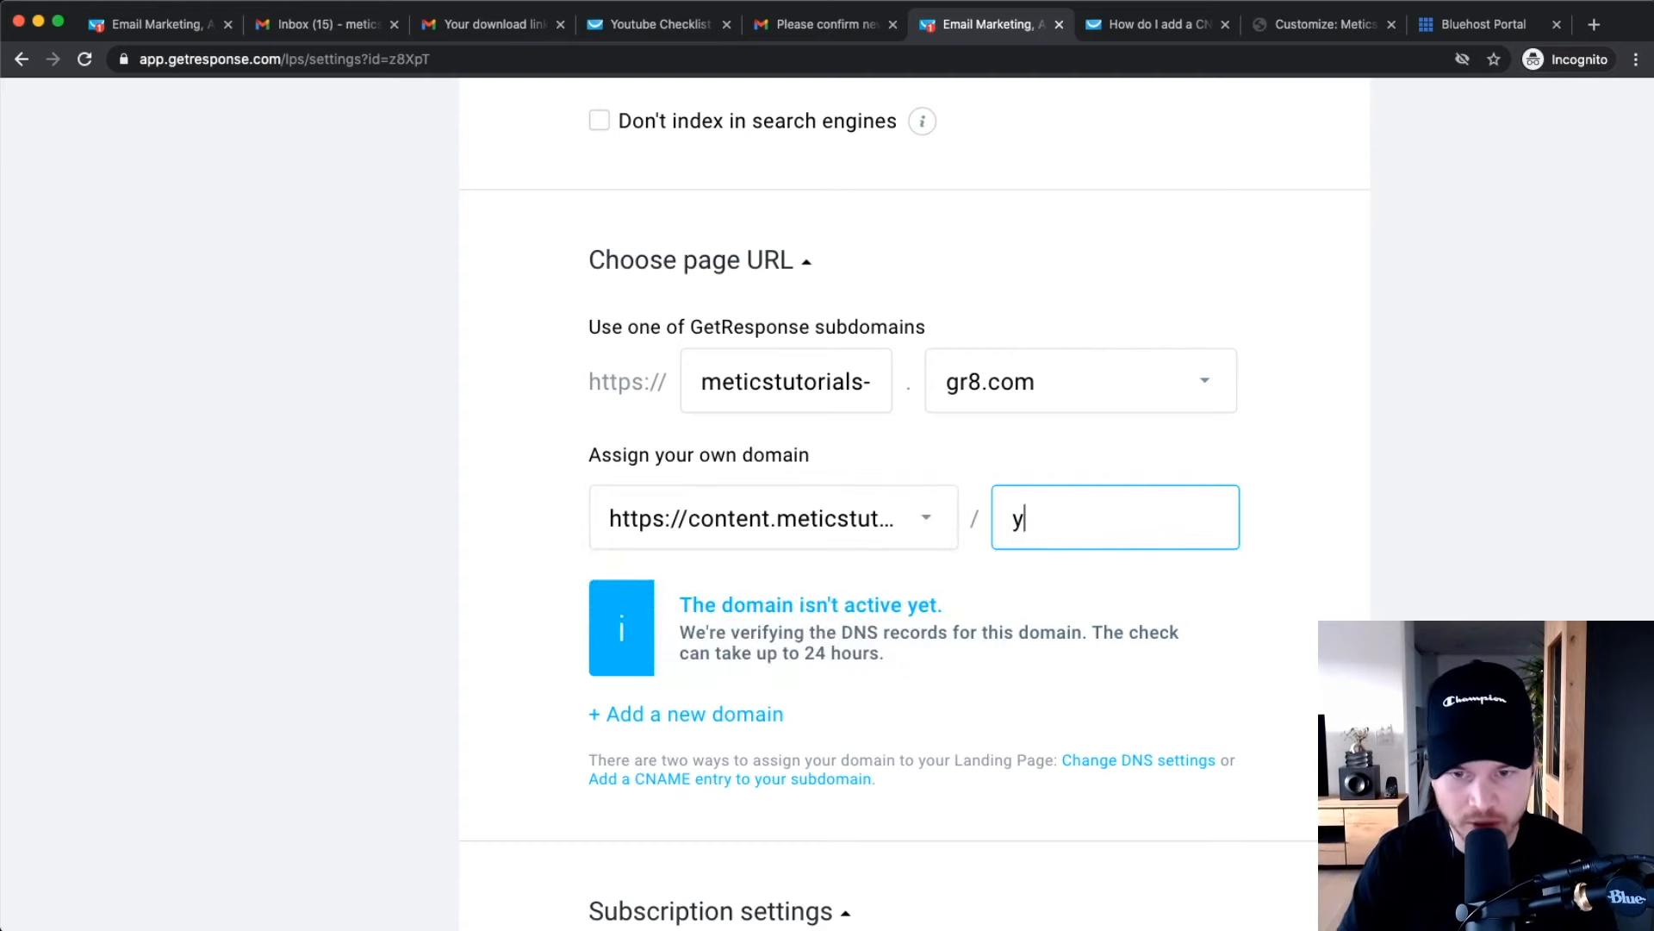
pyautogui.write('outube c')
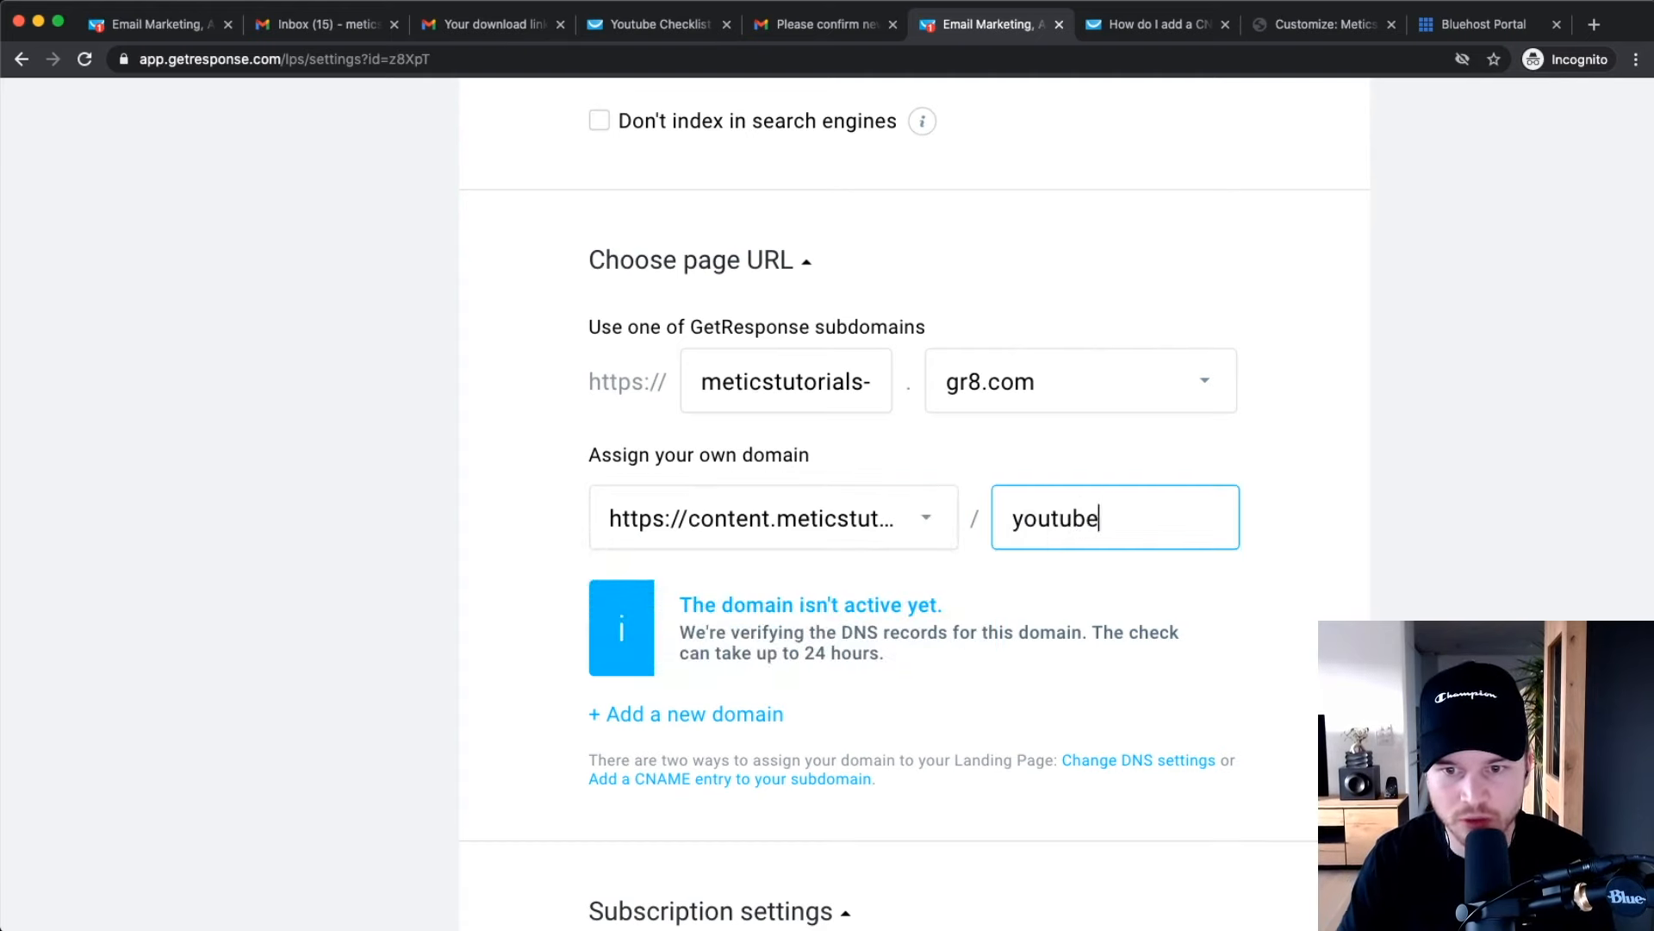
pyautogui.press('BackSpace')
pyautogui.press('BackSpace')
pyautogui.write('-checl')
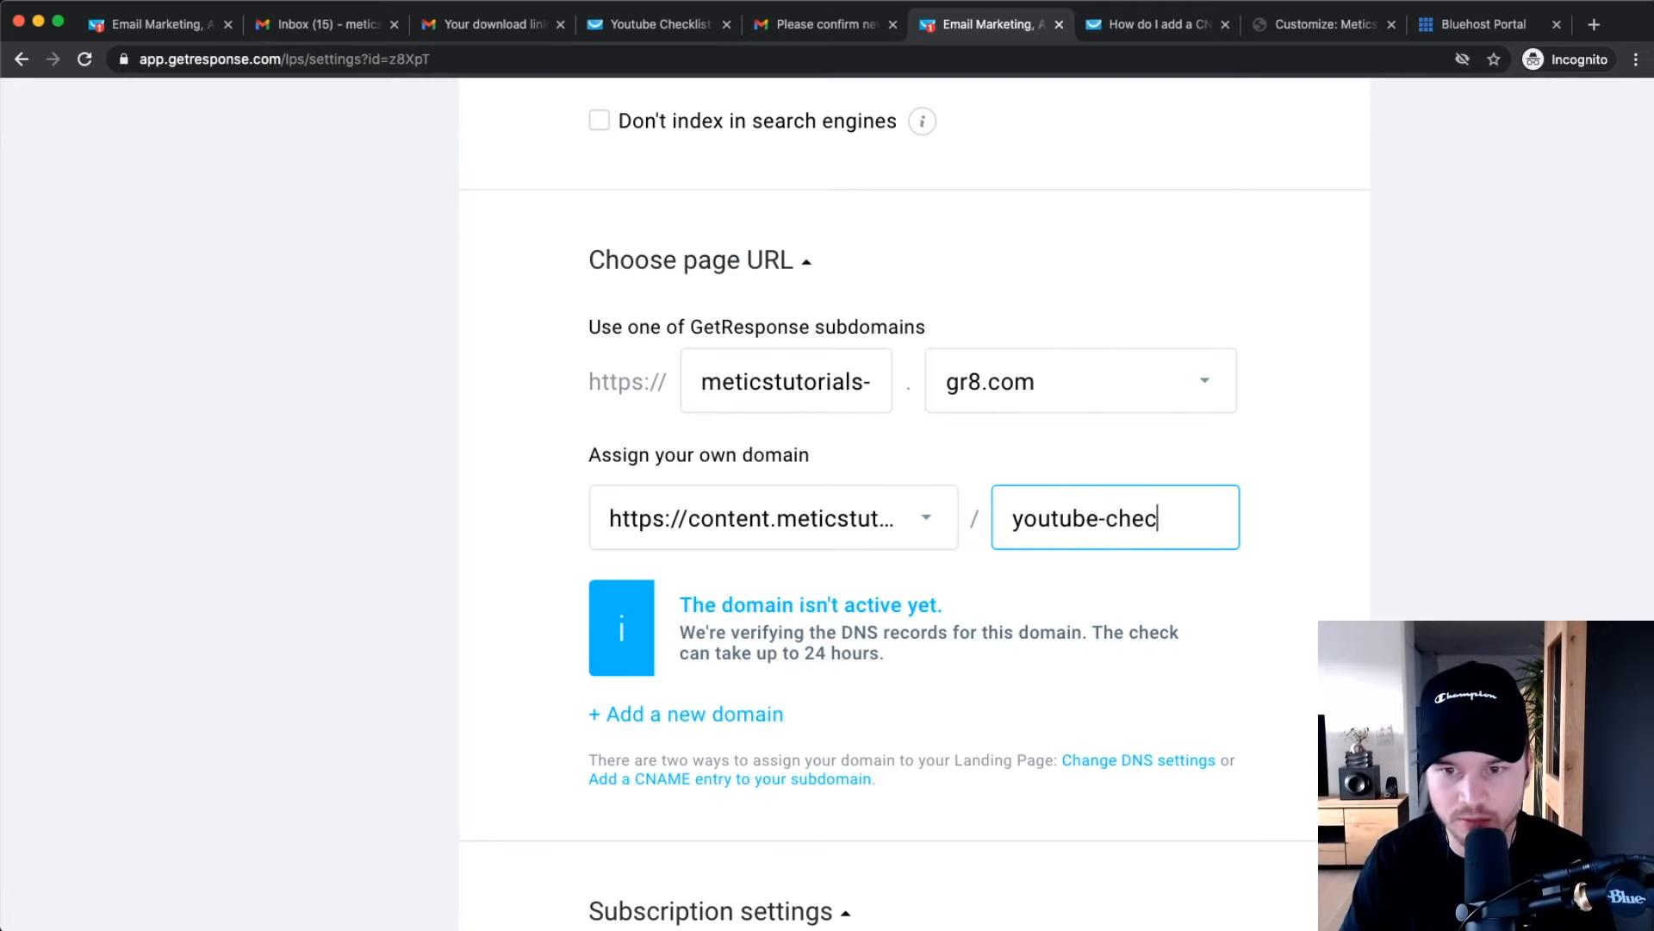
pyautogui.press('BackSpace')
pyautogui.write('klist')
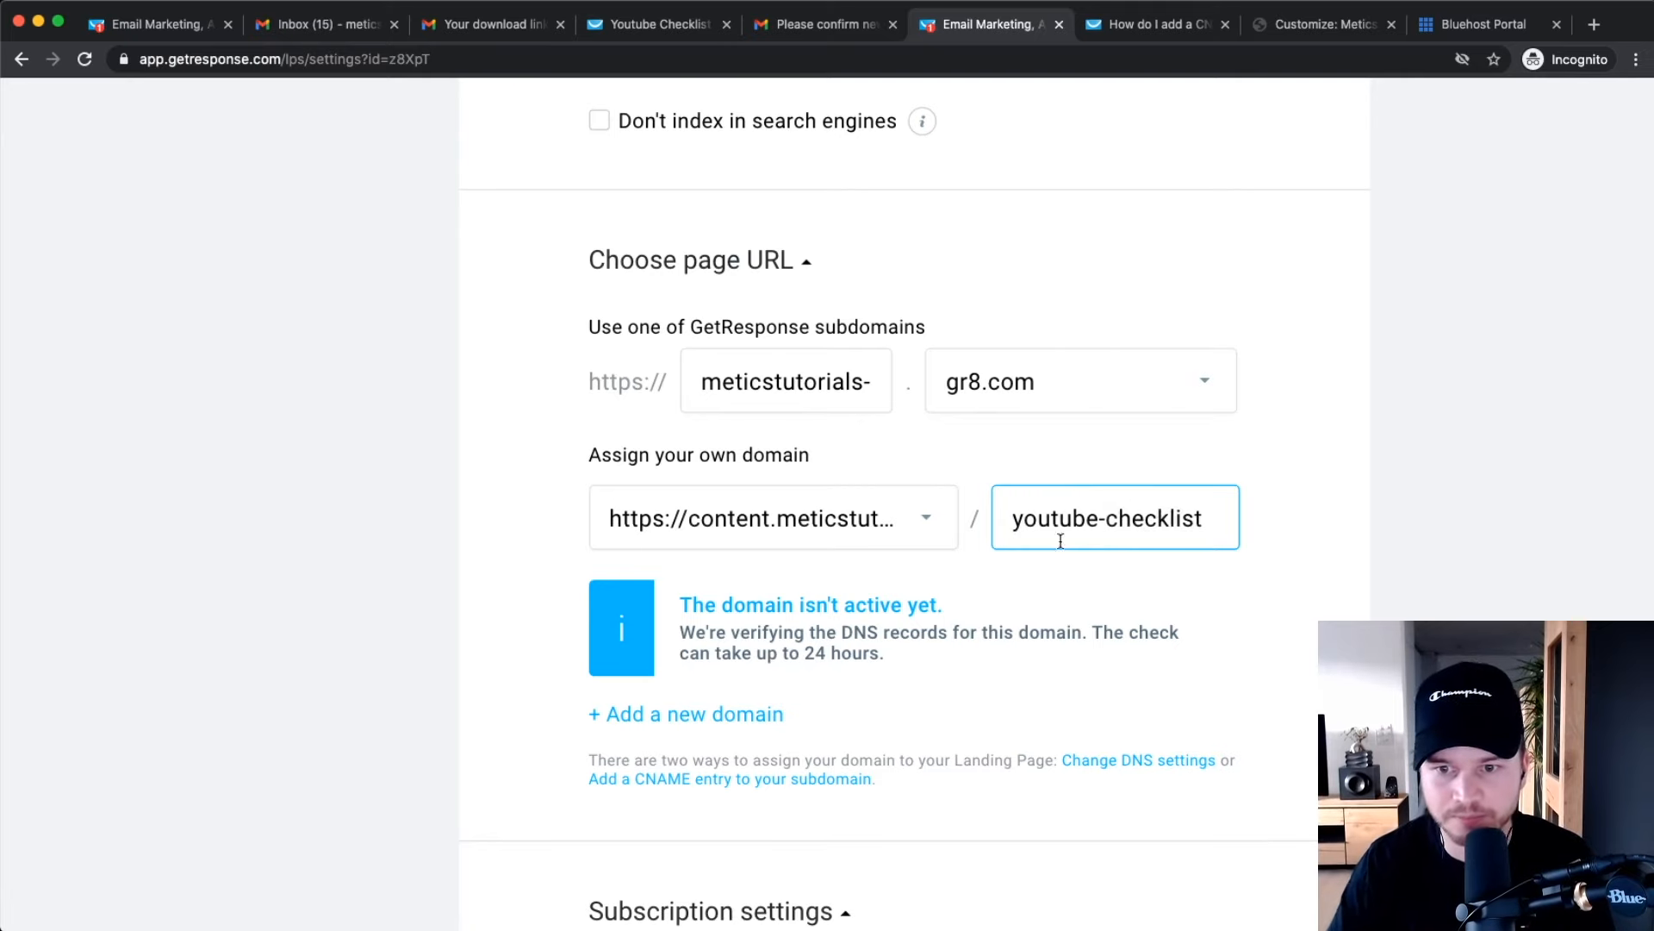
pyautogui.scroll(-10, 1299, 635)
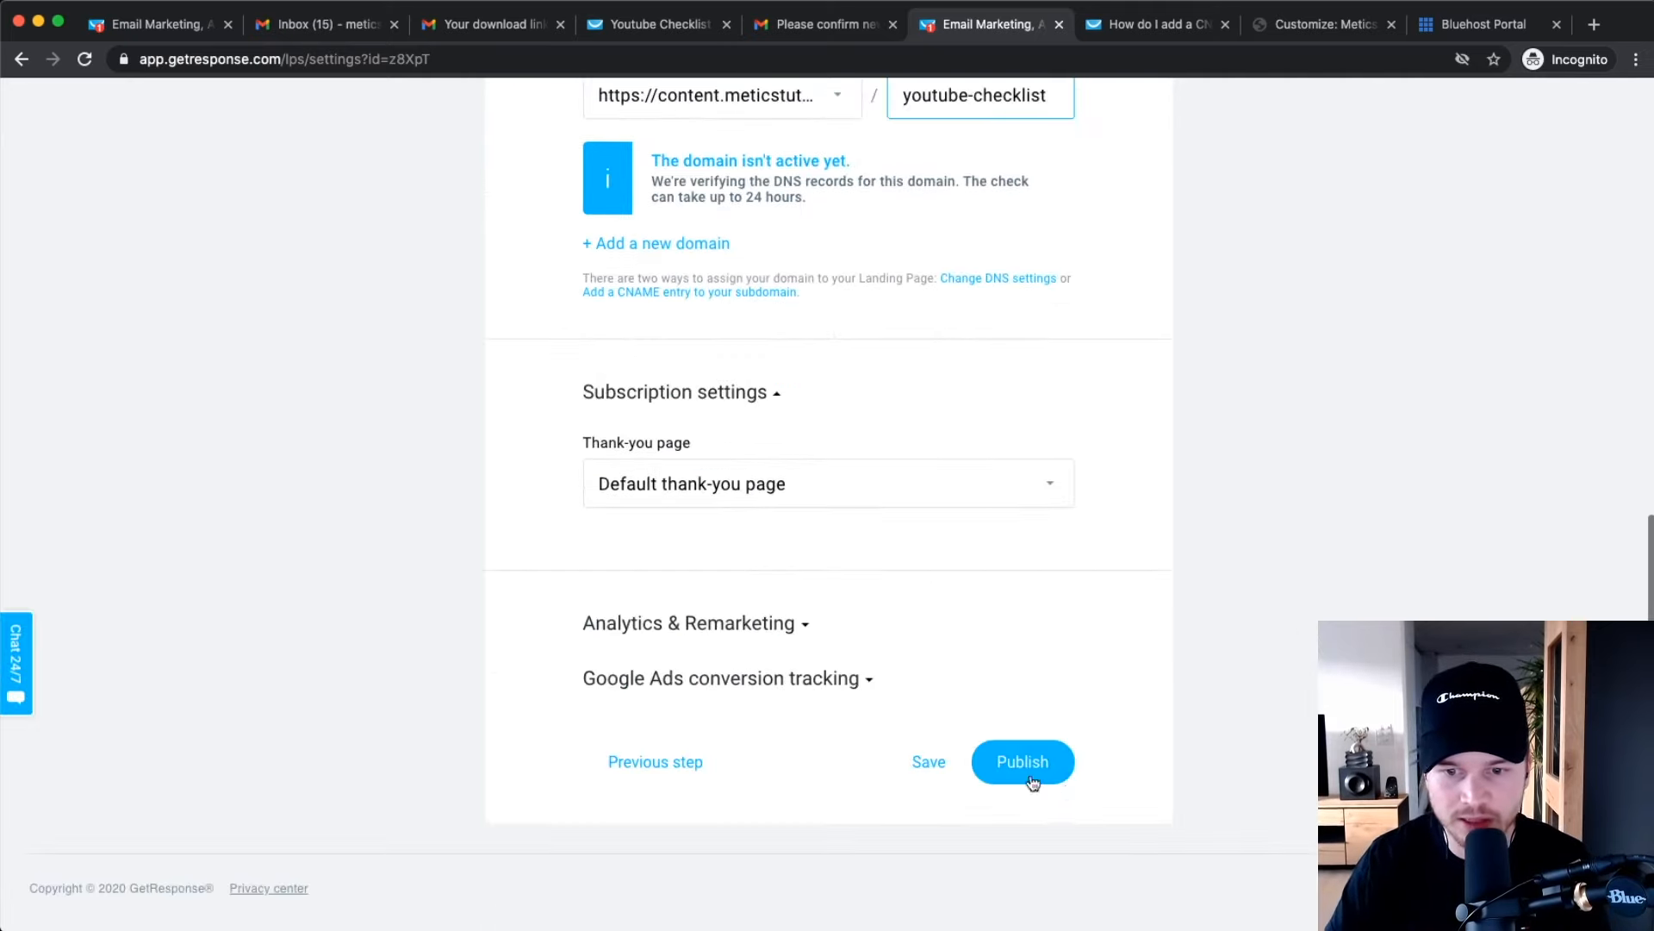
pyautogui.click(1033, 780)
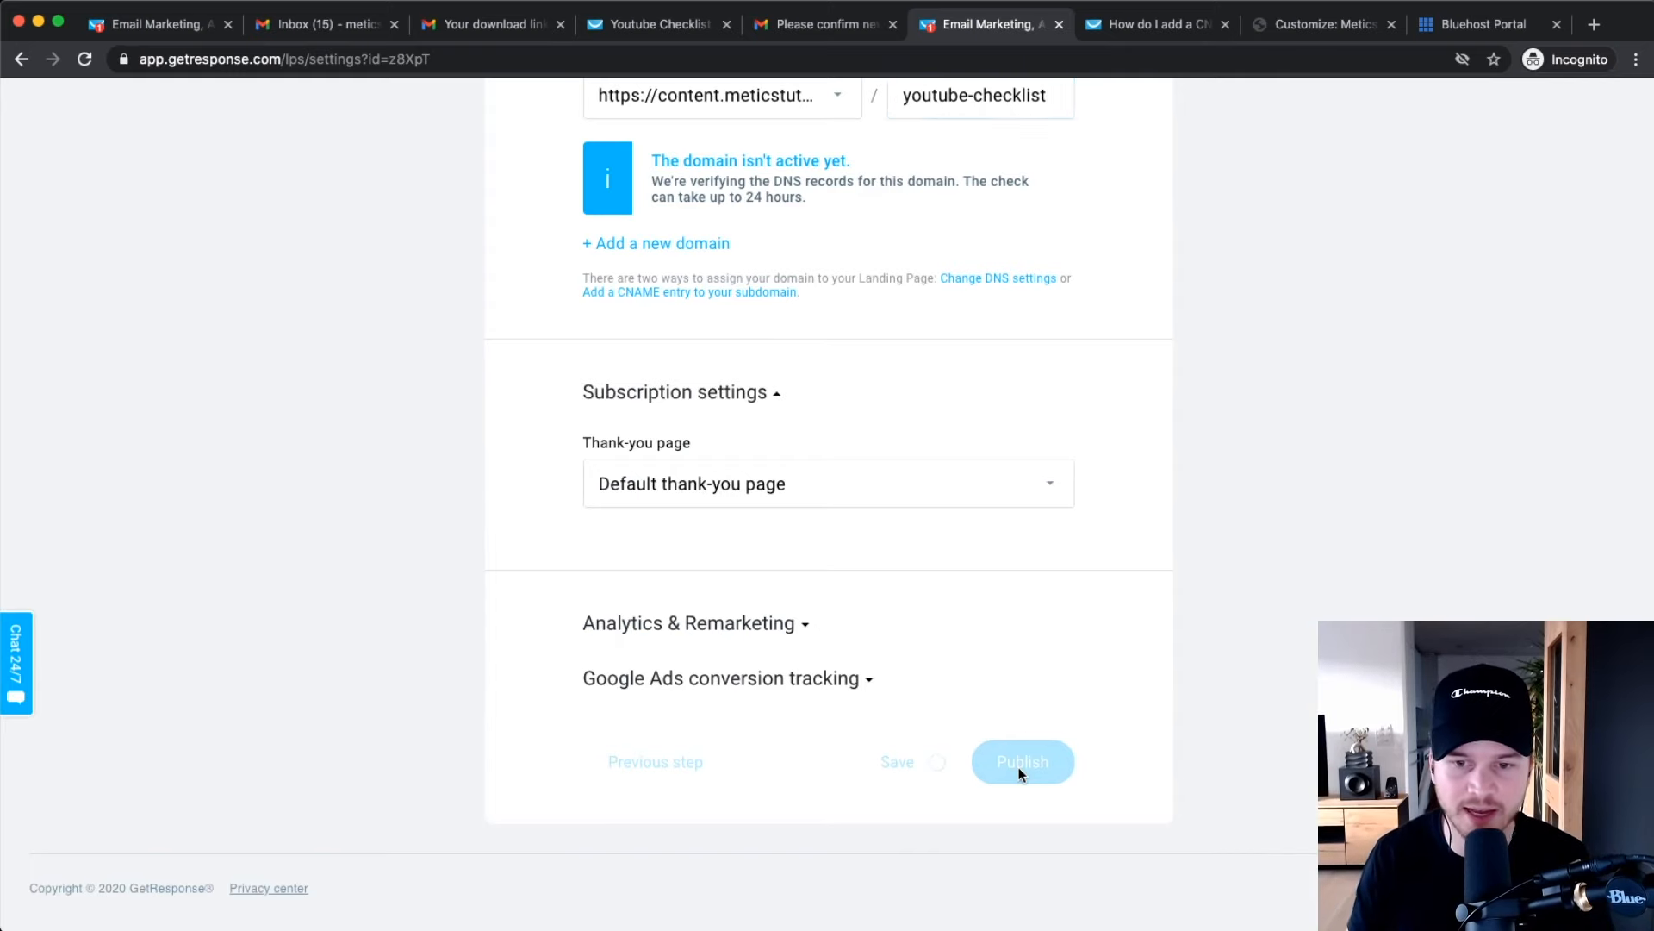